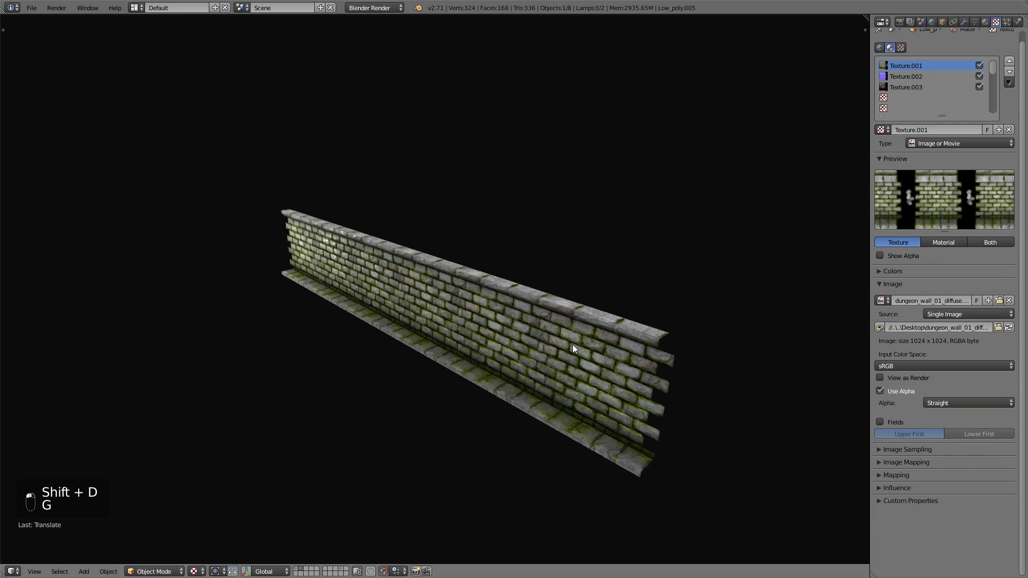
Turn off the Only Render display and tint the Hemi lamp pale blue (R 0.774, G 0.773, B 1.000).
{"action": "left_click", "coordinate": [812, 445]}
{"action": "key", "text": "n"}
{"action": "right_click", "coordinate": [273, 172]}
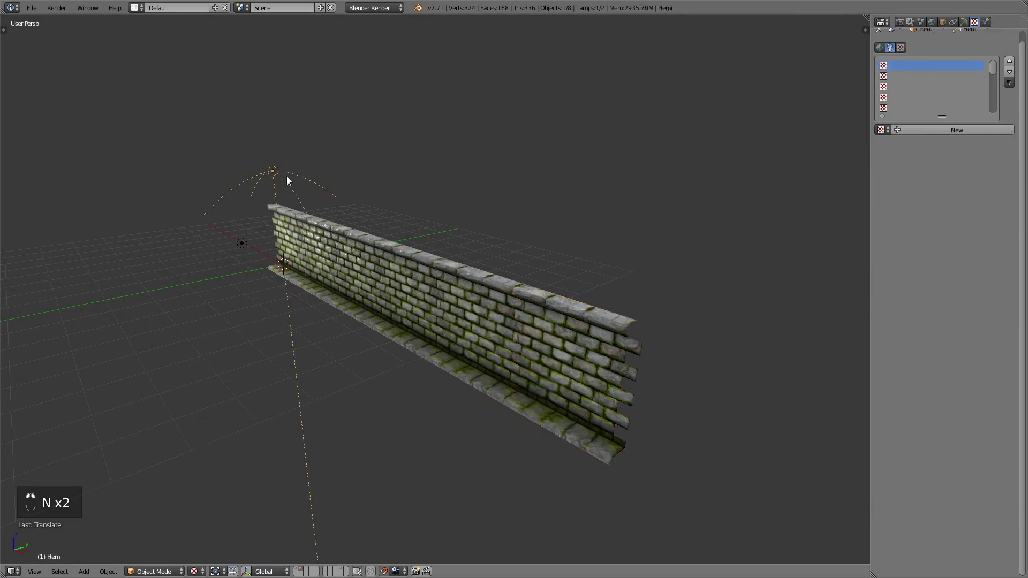
{"action": "left_click", "coordinate": [964, 22]}
{"action": "left_click", "coordinate": [923, 191]}
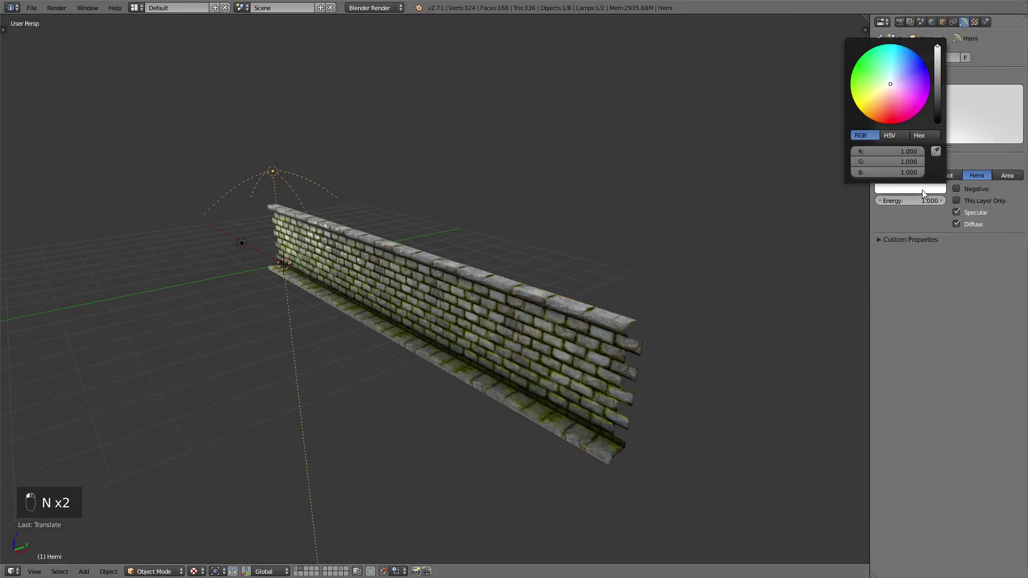
{"action": "left_click", "coordinate": [894, 82]}
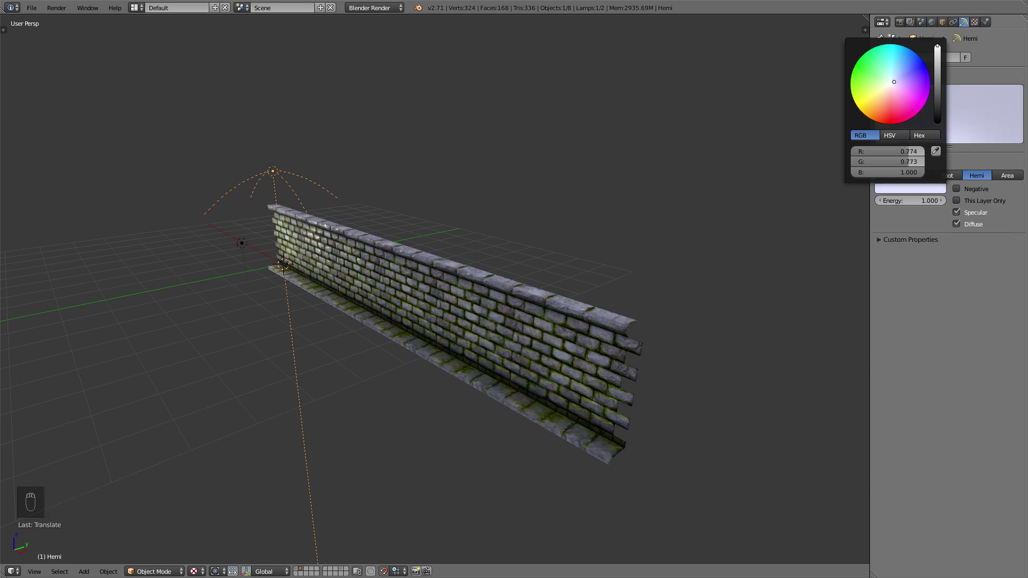
Move the point lamp to a low position in front of the brick wall, constraining the move to the global Y axis.
{"action": "right_click", "coordinate": [242, 243]}
{"action": "key", "text": "g"}
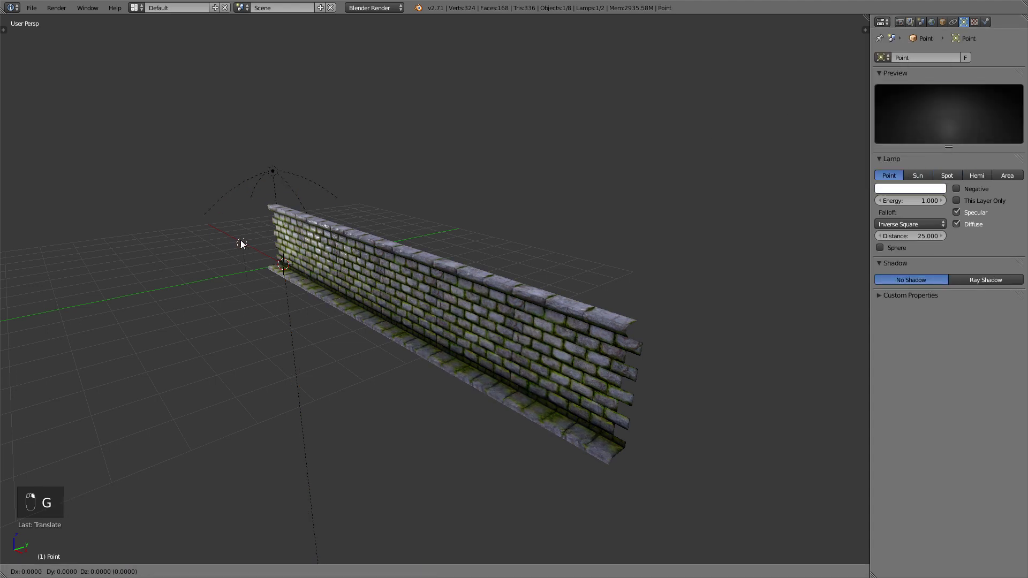
{"action": "key", "text": "g"}
{"action": "key", "text": "g"}
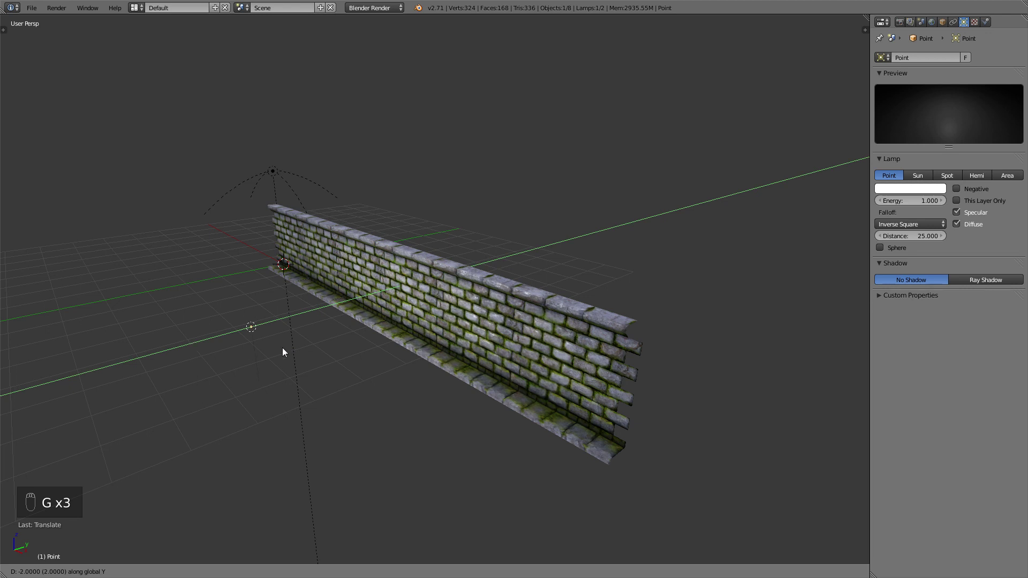
{"action": "left_click", "coordinate": [335, 338]}
Tint the point lamp a warm pale orange and slide it along the global X axis in front of the wall.
{"action": "left_click", "coordinate": [910, 189]}
{"action": "left_click", "coordinate": [884, 90]}
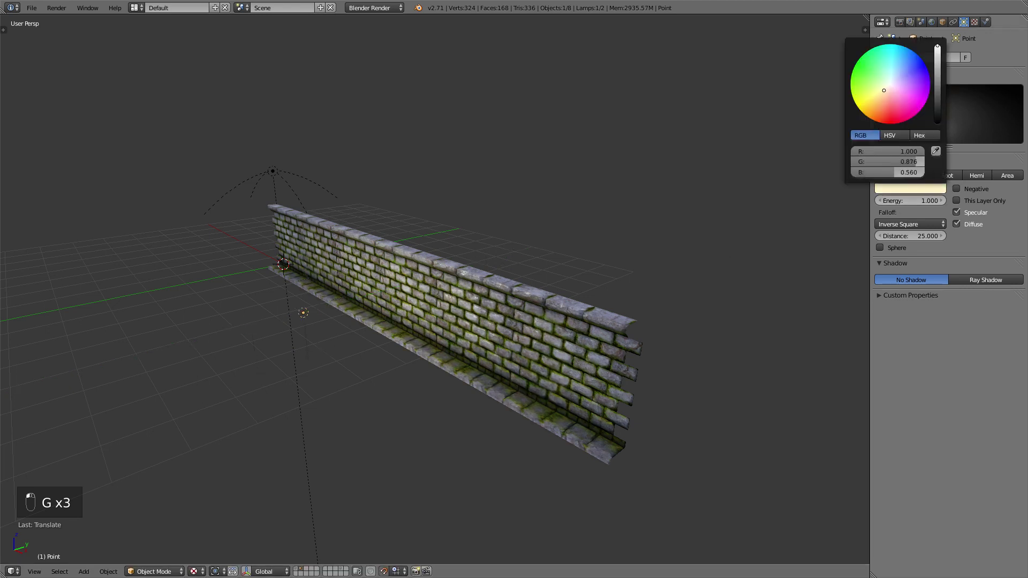
{"action": "left_click_drag", "start_coordinate": [884, 90], "coordinate": [884, 93]}
{"action": "key", "text": "g"}
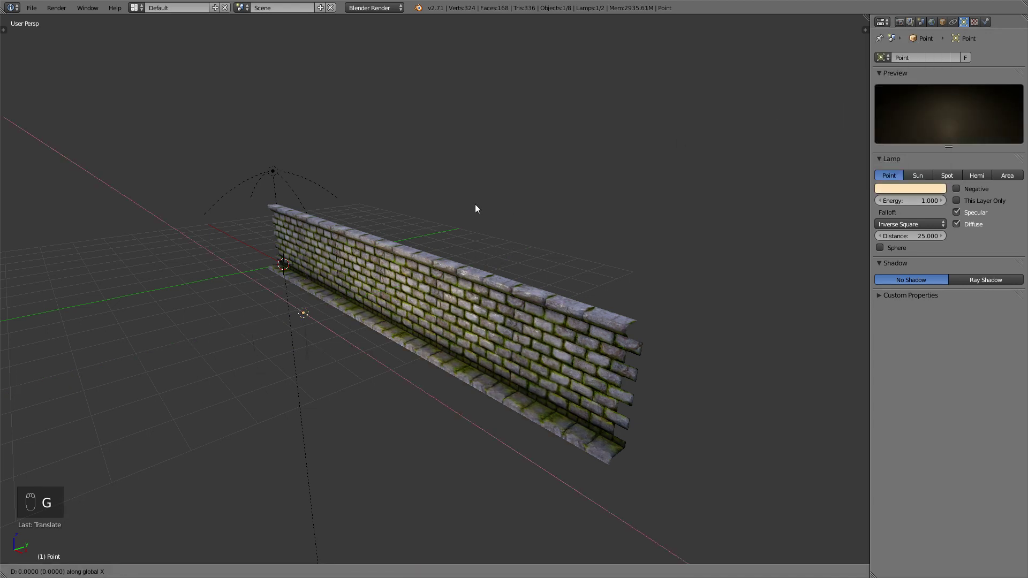
{"action": "left_click", "coordinate": [429, 223]}
{"action": "middle_click_drag", "start_coordinate": [429, 223], "coordinate": [236, 130]}
Tint the Hemi lamp pale yellow-green (R 0.931, G 1.000, B 0.712).
{"action": "right_click", "coordinate": [215, 148]}
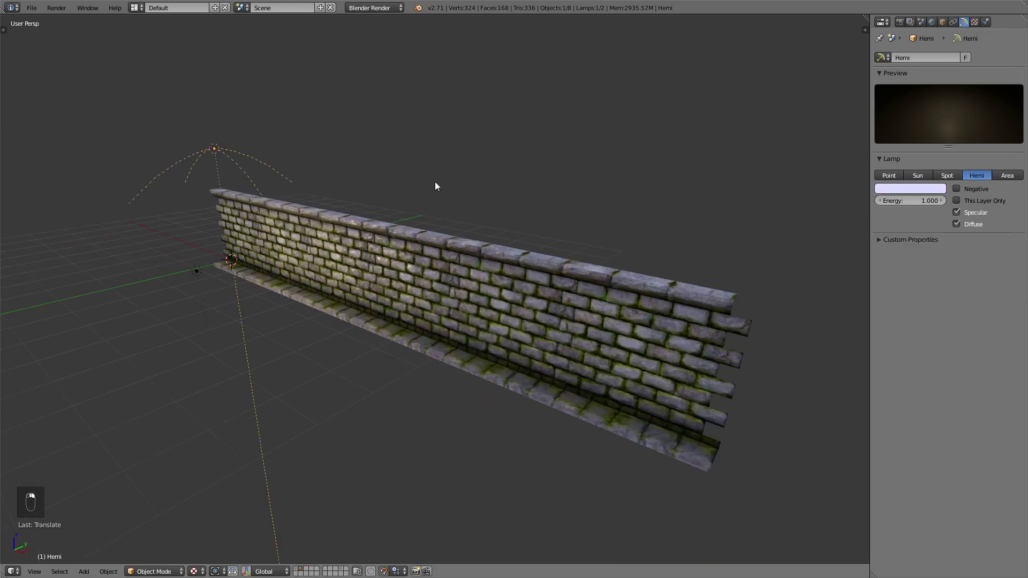
{"action": "left_click", "coordinate": [910, 189]}
{"action": "left_click_drag", "start_coordinate": [879, 79], "coordinate": [885, 86]}
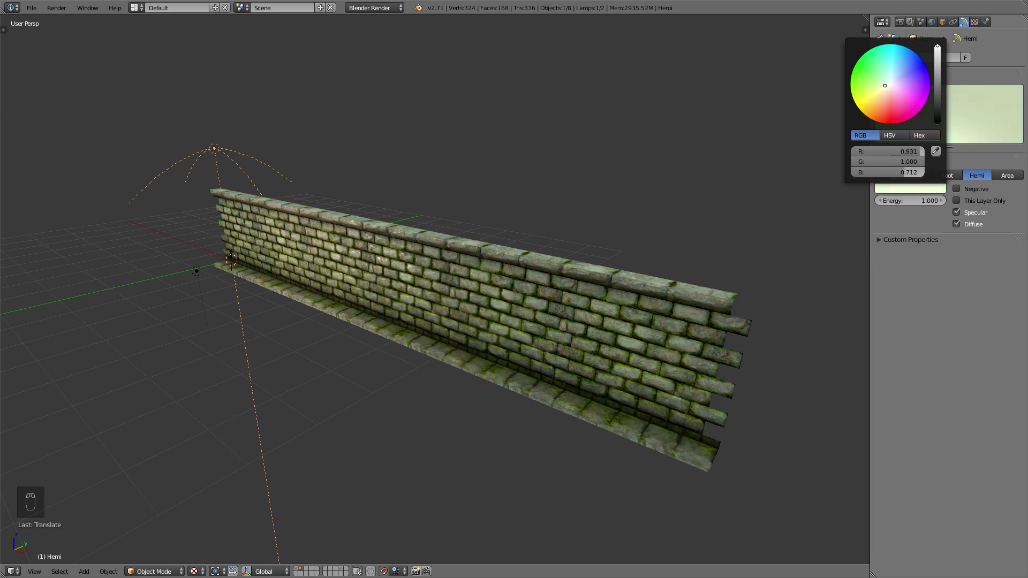
Set the point lamp's energy to 5.000 and the Hemi lamp's energy to 0.300.
{"action": "right_click", "coordinate": [199, 270]}
{"action": "left_click", "coordinate": [891, 188]}
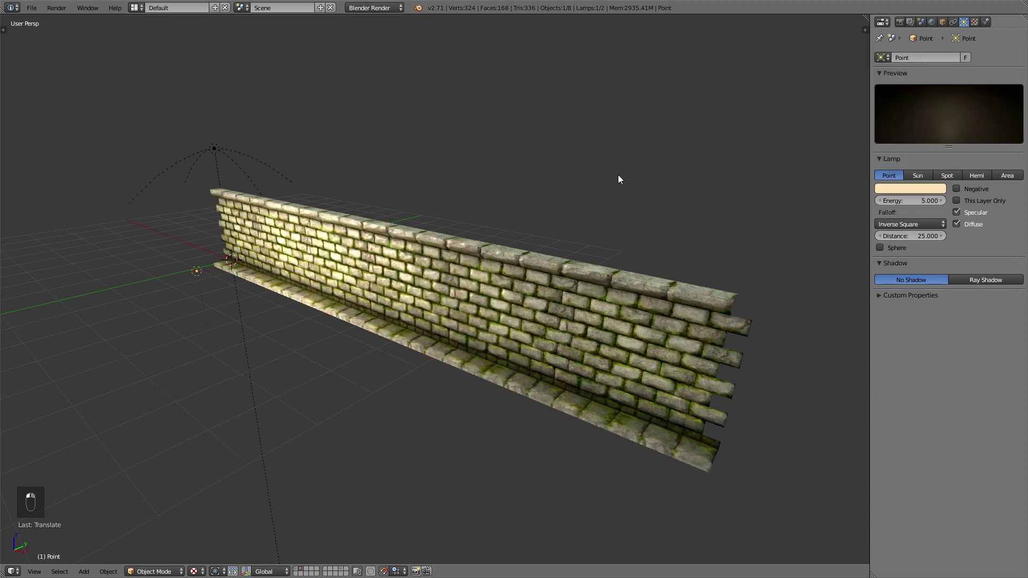
{"action": "right_click", "coordinate": [253, 148]}
{"action": "mouse_move", "coordinate": [901, 205]}
{"action": "left_mouse_down"}
{"action": "mouse_move", "coordinate": [879, 204]}
{"action": "mouse_move", "coordinate": [908, 202]}
{"action": "left_mouse_up"}
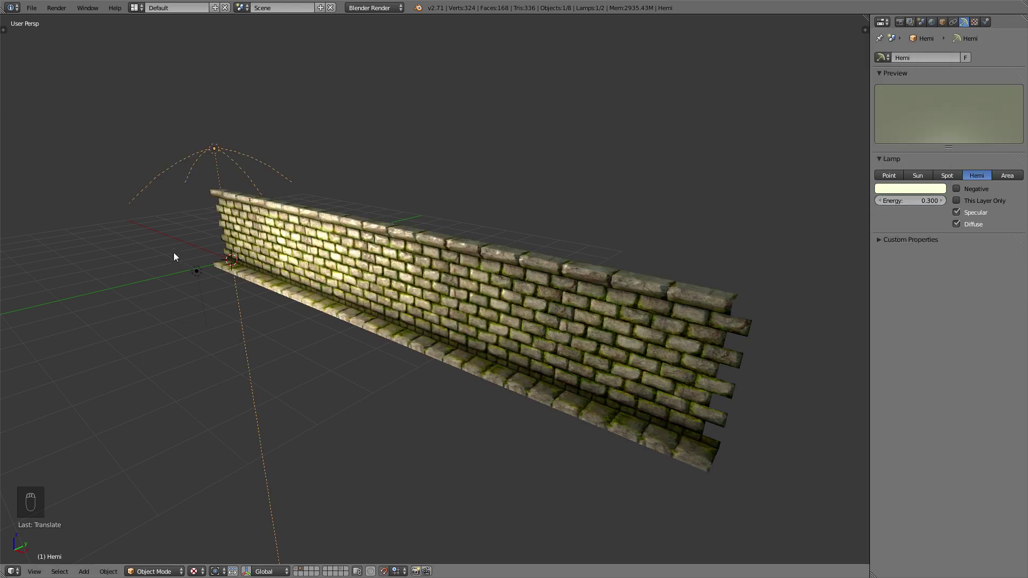
Lighten the point lamp's tint to a pale cream and reposition the lamp along the global X axis.
{"action": "right_click", "coordinate": [188, 265]}
{"action": "left_click", "coordinate": [896, 188]}
{"action": "left_click_drag", "start_coordinate": [891, 97], "coordinate": [888, 88]}
{"action": "key", "text": "g"}
{"action": "key", "text": "g"}
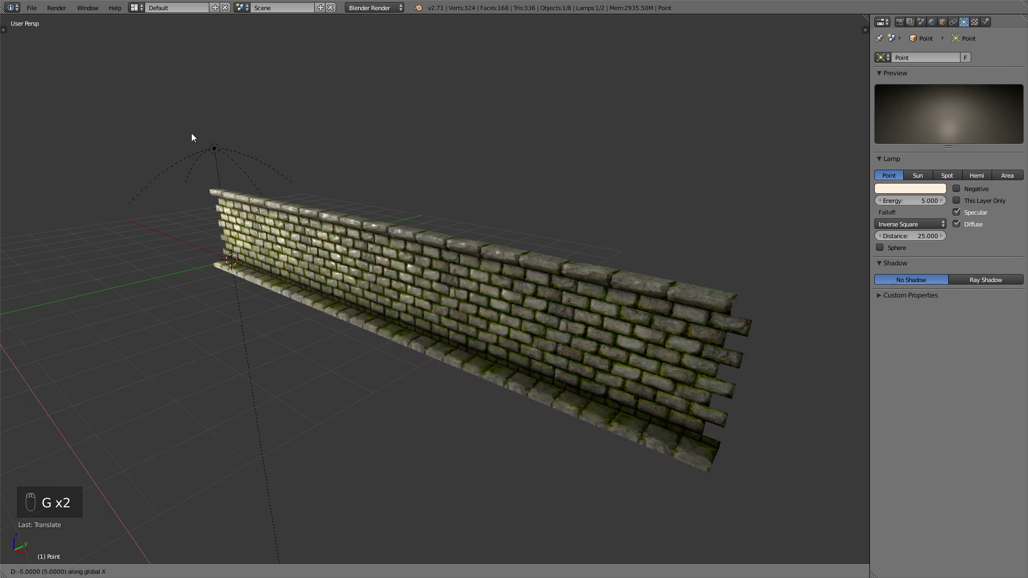
{"action": "left_click", "coordinate": [352, 181]}
Select a wall segment, limit the viewport to Only Render, and inspect the lit brick wall up close.
{"action": "scroll", "coordinate": [448, 204], "scroll_direction": "up", "scroll_amount": 3}
{"action": "middle_click_drag", "start_coordinate": [447, 204], "coordinate": [432, 217]}
{"action": "scroll", "coordinate": [453, 220], "scroll_direction": "down", "scroll_amount": 1}
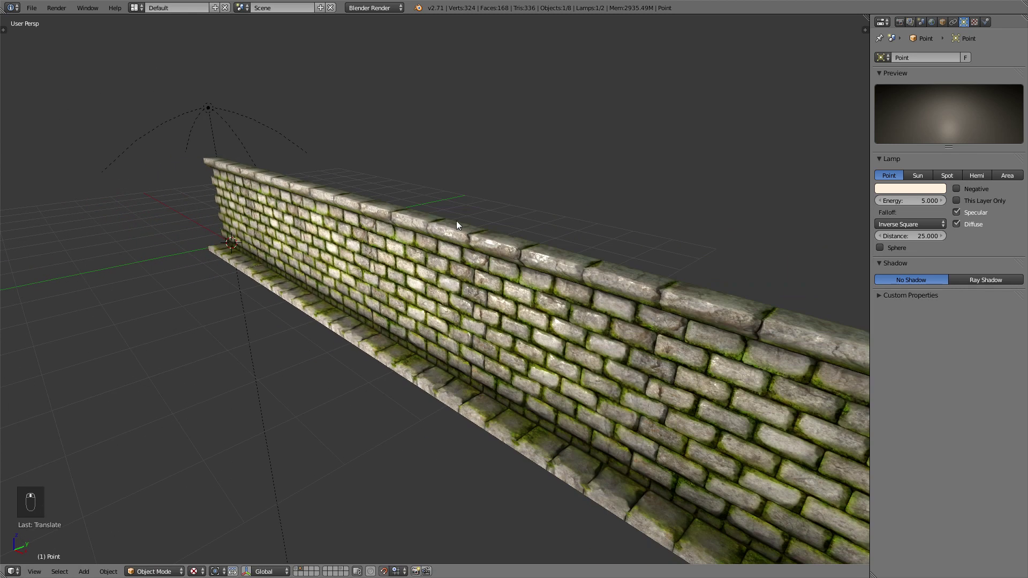
{"action": "right_click", "coordinate": [458, 252]}
{"action": "middle_click_drag", "start_coordinate": [461, 257], "coordinate": [456, 243]}
{"action": "scroll", "coordinate": [458, 244], "scroll_direction": "down", "scroll_amount": 3}
{"action": "key", "text": "n"}
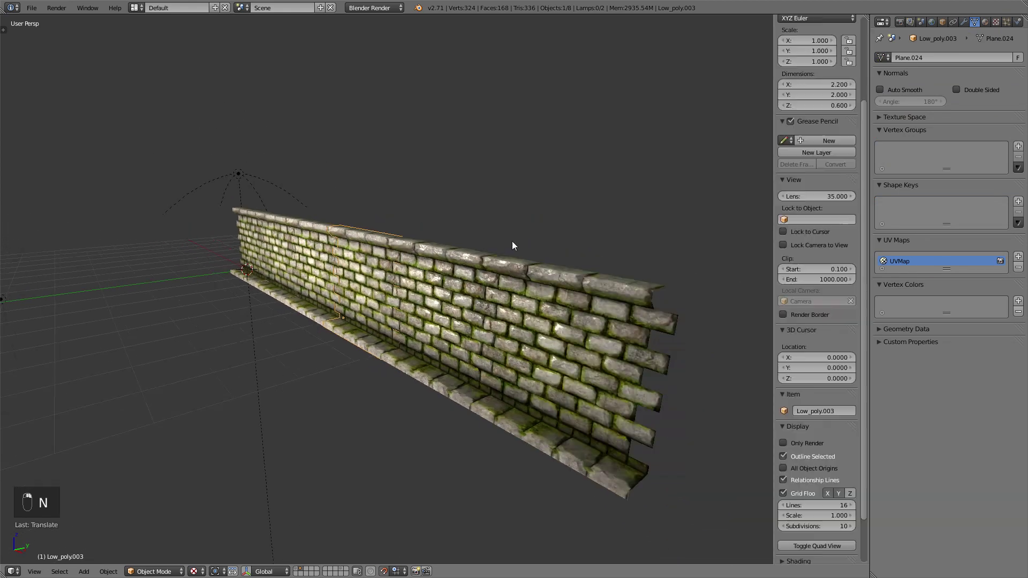
{"action": "left_click", "coordinate": [783, 443]}
{"action": "key", "text": "n"}
{"action": "middle_click_drag", "start_coordinate": [562, 324], "coordinate": [528, 310]}
{"action": "scroll", "coordinate": [646, 319], "scroll_direction": "up", "scroll_amount": 4}
{"action": "scroll", "coordinate": [524, 306], "scroll_direction": "down", "scroll_amount": 8}
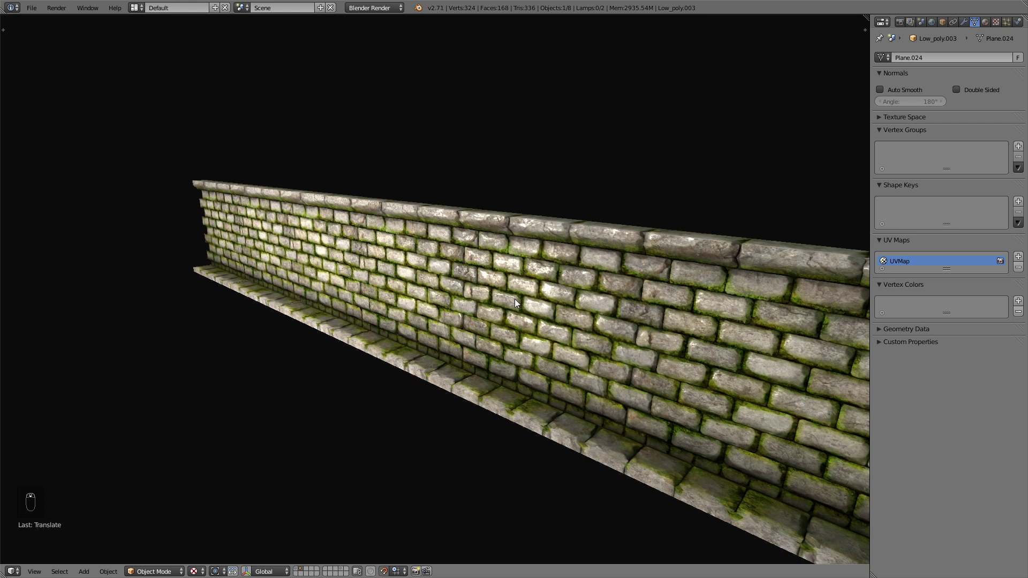
Turn the Only Render display off in the viewport.
{"action": "mouse_move", "coordinate": [512, 294]}
{"action": "middle_mouse_down"}
{"action": "mouse_move", "coordinate": [541, 318]}
{"action": "mouse_move", "coordinate": [491, 303]}
{"action": "mouse_move", "coordinate": [525, 293]}
{"action": "middle_mouse_up"}
{"action": "key", "text": "n"}
{"action": "left_click", "coordinate": [808, 443]}
{"action": "key", "text": "n"}
{"action": "middle_click_drag", "start_coordinate": [431, 293], "coordinate": [452, 299]}
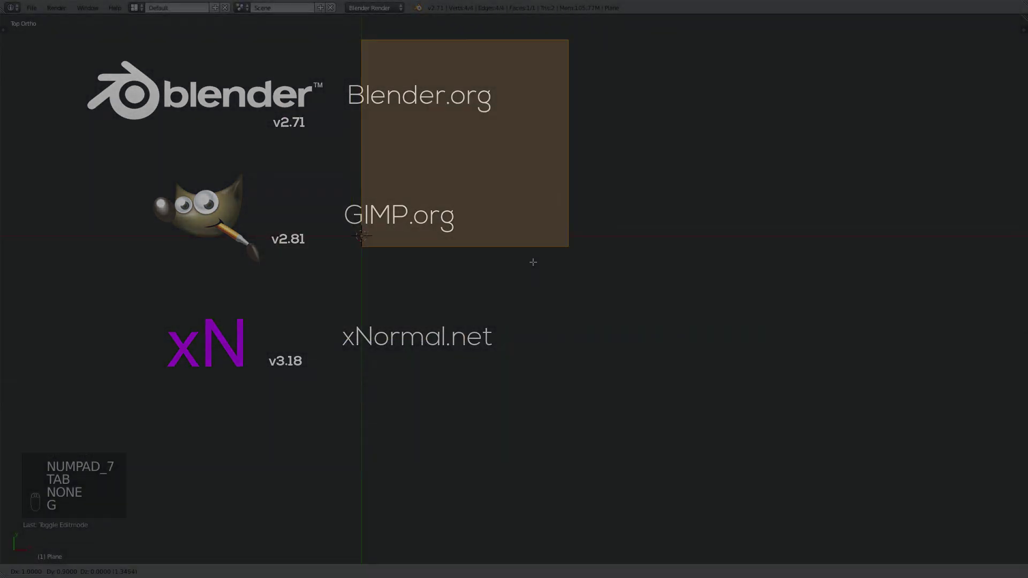
Cut the upright plane with nine evenly spaced horizontal loop cuts and switch to edge selection.
{"action": "key", "text": "KP_1"}
{"action": "key", "text": "Tab"}
{"action": "key", "text": "ctrl+r"}
{"action": "scroll", "coordinate": [611, 290], "scroll_direction": "up", "scroll_amount": 8}
{"action": "left_click", "coordinate": [610, 290]}
{"action": "key", "text": "ctrl+Tab"}
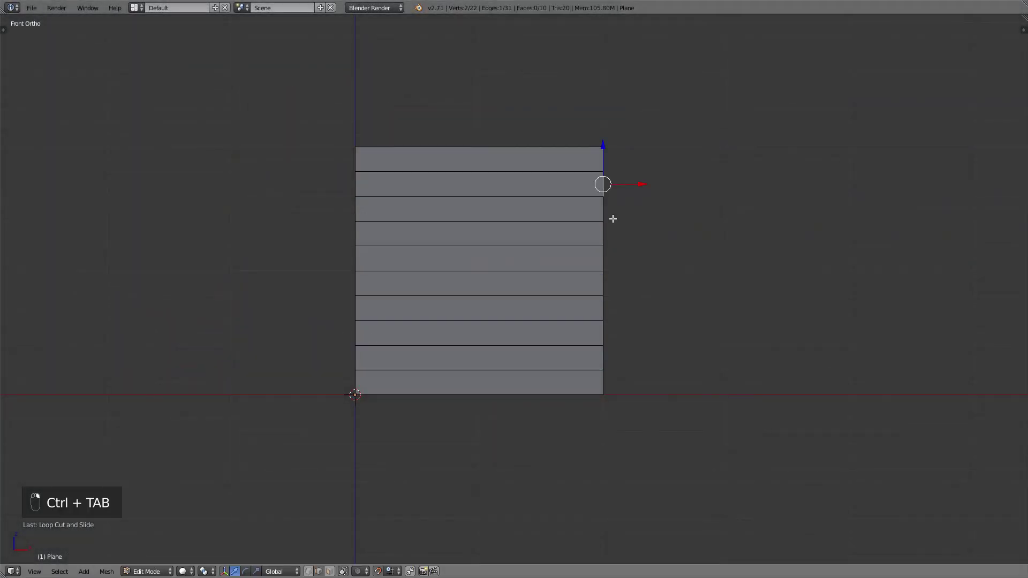
Extrude alternating side edges of the cut plane outward, first on the right side and then on the left.
{"action": "key", "text": "e"}
{"action": "left_click", "coordinate": [663, 374]}
{"action": "key", "text": "a"}
{"action": "right_click", "coordinate": [355, 308]}
{"action": "right_click", "coordinate": [356, 234], "text": "shift"}
{"action": "right_click", "coordinate": [359, 356], "text": "shift"}
{"action": "key", "text": "e"}
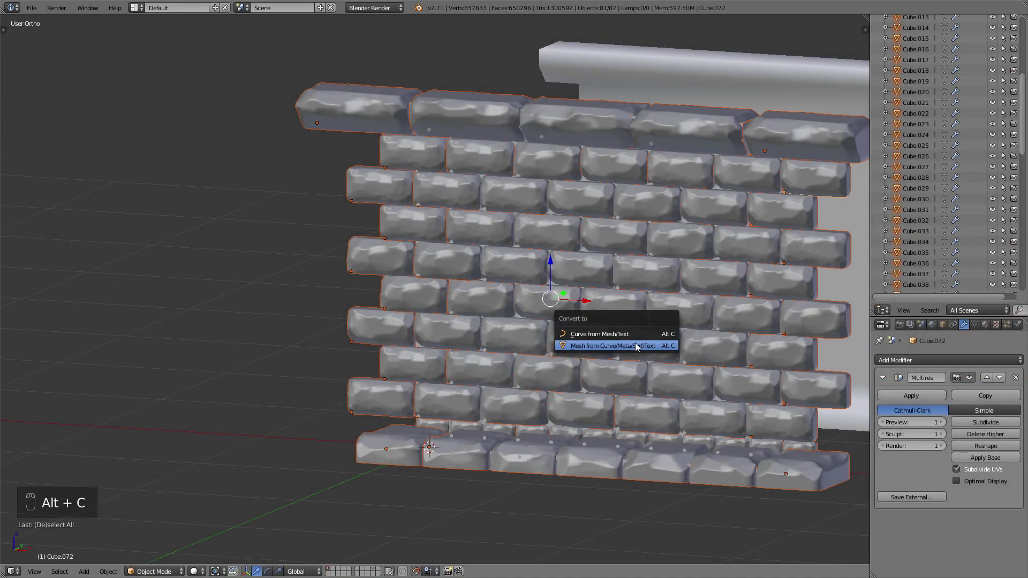
Convert the selected sculpted brick objects to mesh.
{"action": "left_click", "coordinate": [637, 346]}
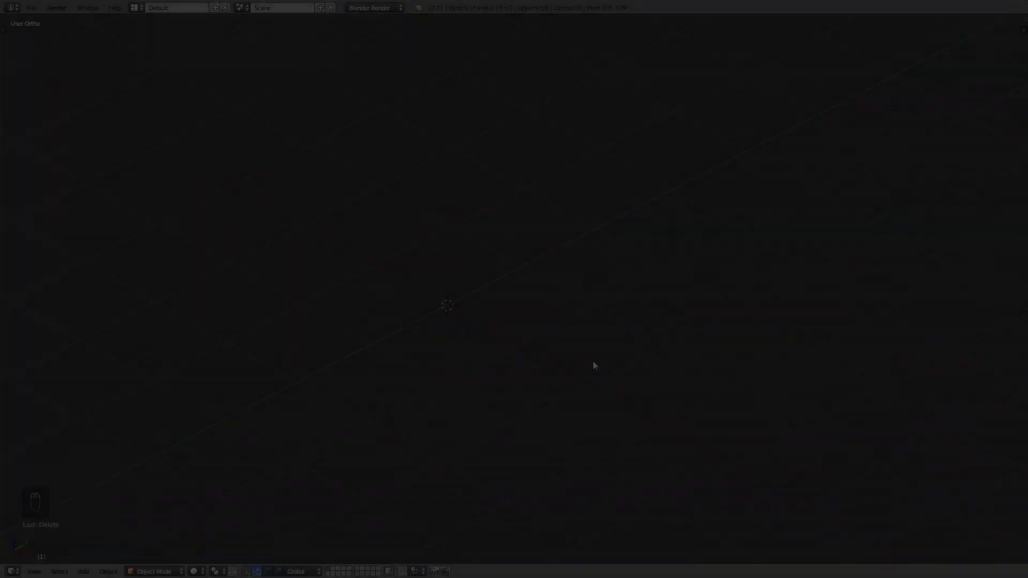
Add a plane at the scene origin and turn on snapping.
{"action": "key", "text": "shift+a"}
{"action": "left_click", "coordinate": [622, 361]}
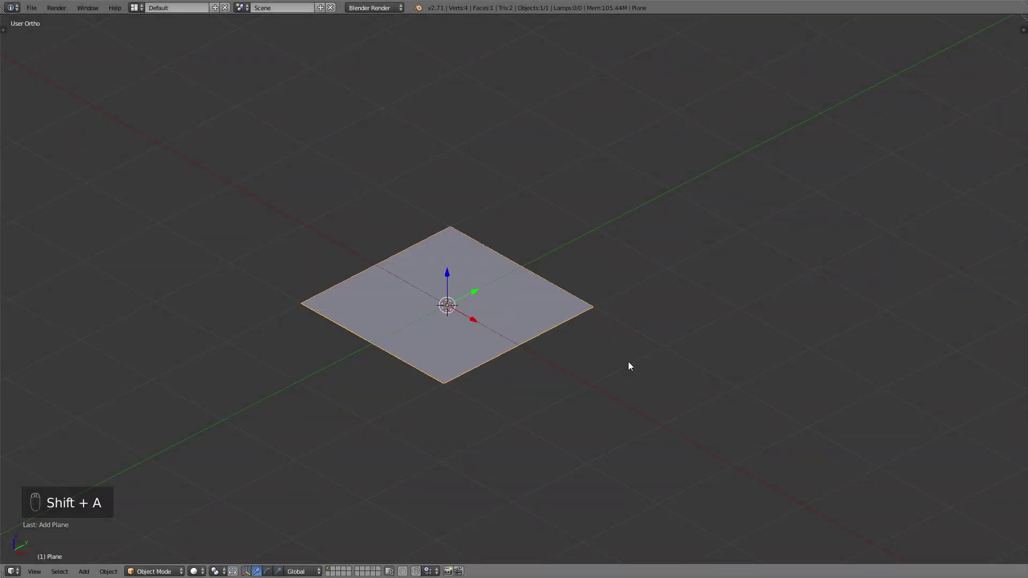
{"action": "key", "text": "shift+Tab"}
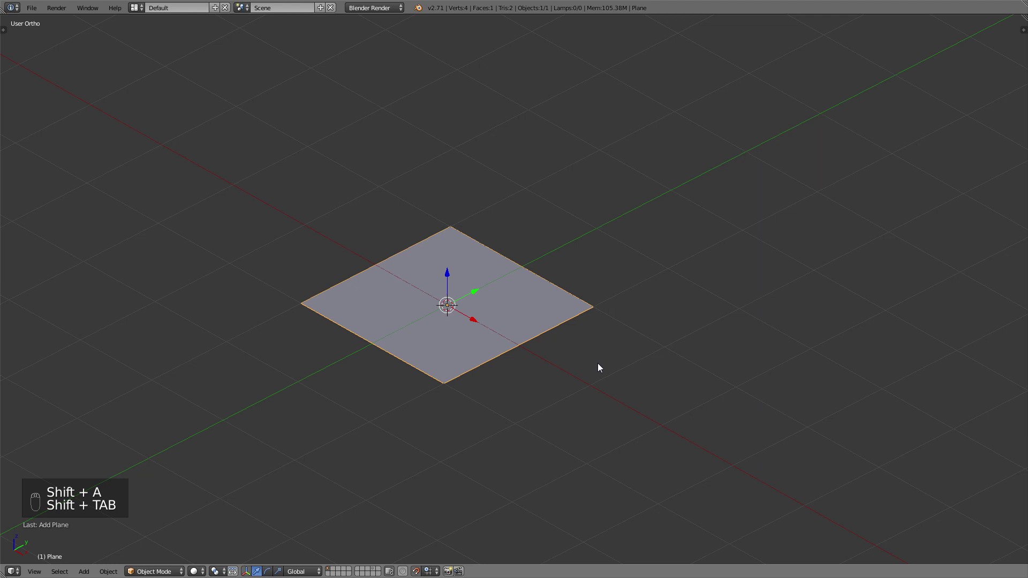
In Edit Mode from the top view, move the plane's geometry so its lower-left corner sits on the origin.
{"action": "key", "text": "KP_7"}
{"action": "key", "text": "Tab"}
{"action": "key", "text": "g"}
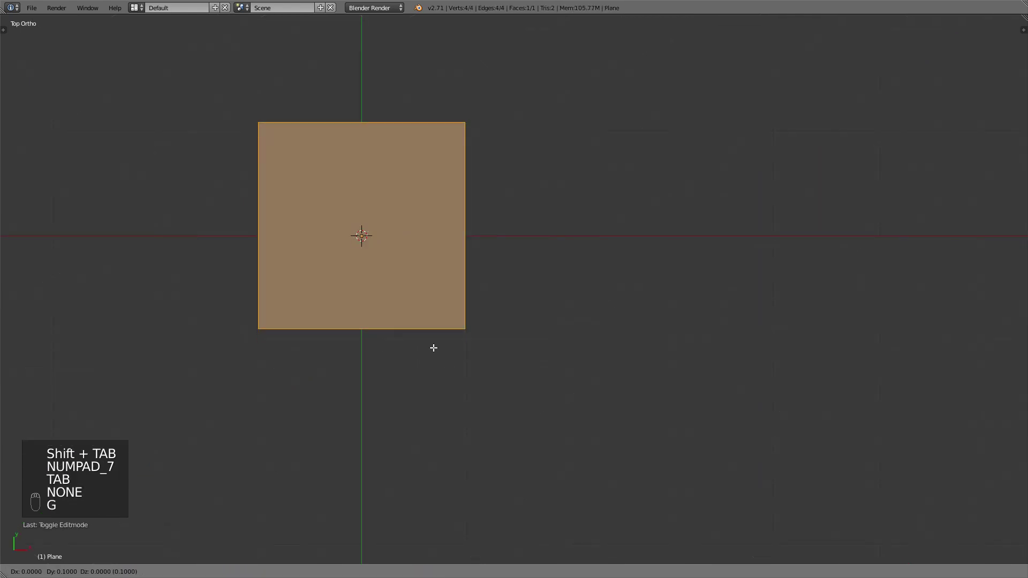
{"action": "left_click", "coordinate": [531, 256]}
{"action": "key", "text": "a"}
Rotate the plane 90 degrees about the X axis in Object Mode so it stands upright.
{"action": "middle_click_drag", "start_coordinate": [530, 261], "coordinate": [512, 247]}
{"action": "key", "text": "Tab"}
{"action": "type", "text": "rx90"}
{"action": "key", "text": "Return"}
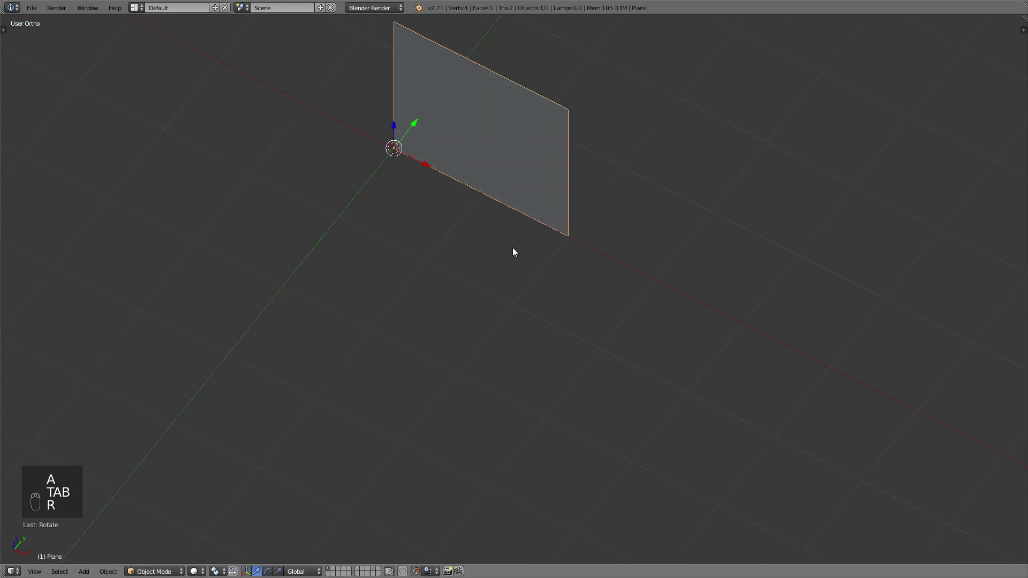
Add nine evenly spaced horizontal loop cuts to the upright plane in front view, leaving them unslid.
{"action": "key", "text": "KP_1"}
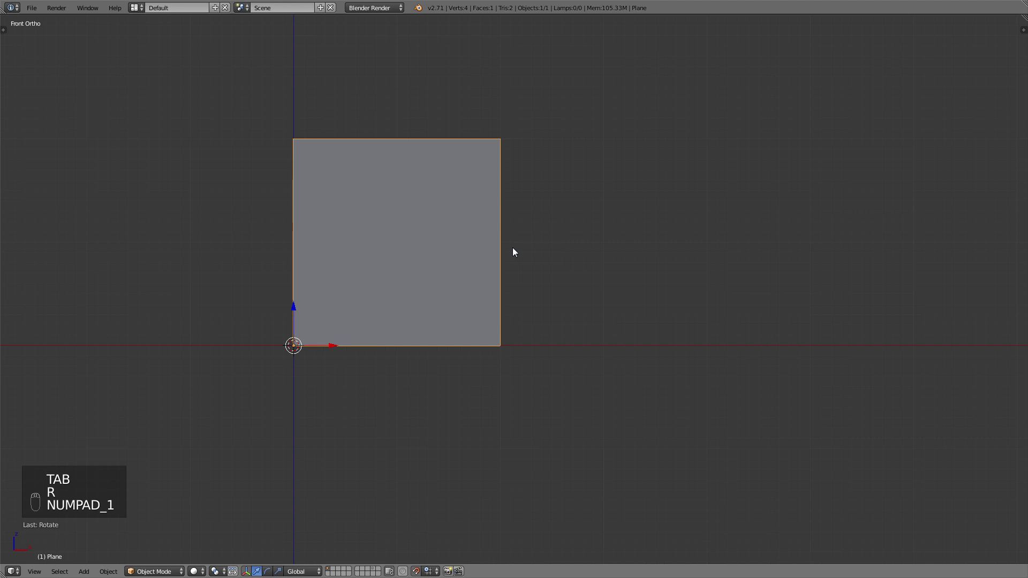
{"action": "key", "text": "Tab"}
{"action": "scroll", "coordinate": [510, 250], "scroll_direction": "up", "scroll_amount": 1}
{"action": "middle_click_drag", "start_coordinate": [498, 255], "coordinate": [609, 292], "text": "shift"}
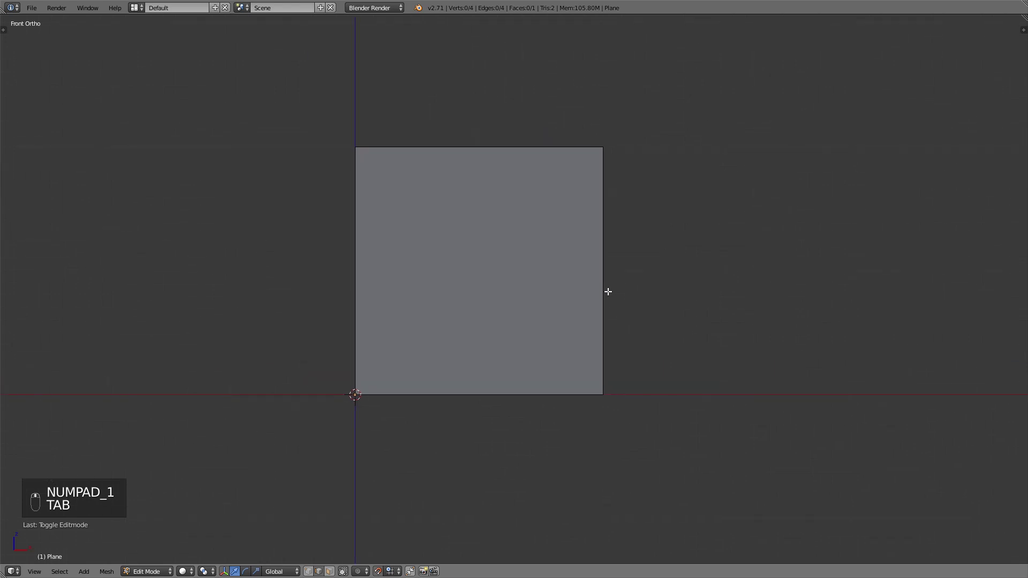
{"action": "key", "text": "ctrl+r"}
{"action": "scroll", "coordinate": [611, 290], "scroll_direction": "up", "scroll_amount": 8}
{"action": "left_click", "coordinate": [611, 289]}
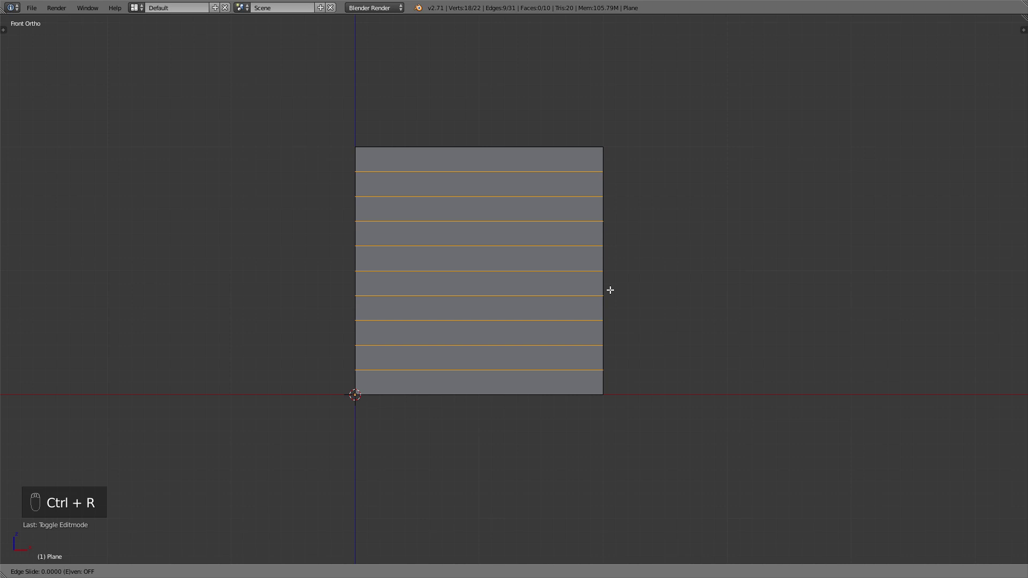
{"action": "right_click", "coordinate": [611, 290]}
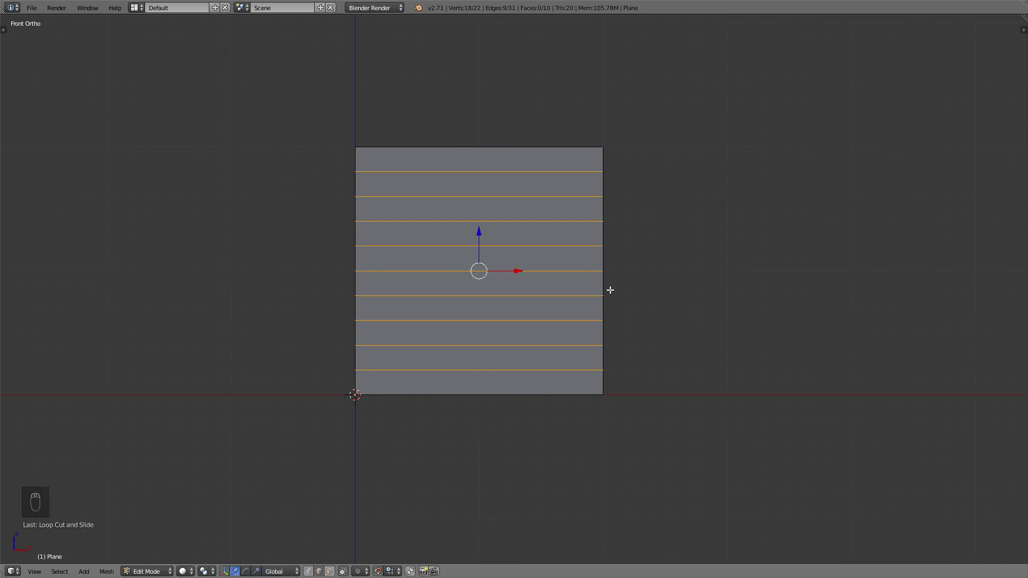
In edge selection mode, extrude five alternating edges on the plane's right side outward by 0.2 along X.
{"action": "key", "text": "ctrl+Tab"}
{"action": "left_click", "coordinate": [609, 291]}
{"action": "right_click", "coordinate": [604, 188]}
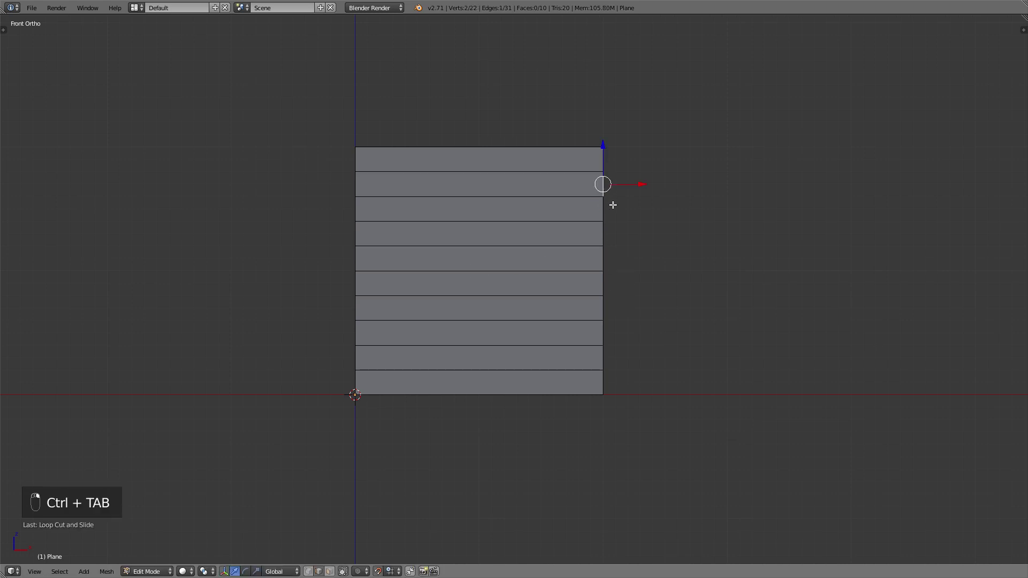
{"action": "right_click", "coordinate": [607, 235], "text": "shift"}
{"action": "right_click", "coordinate": [606, 281], "text": "shift"}
{"action": "right_click", "coordinate": [603, 327], "text": "shift"}
{"action": "right_click", "coordinate": [606, 381], "text": "shift"}
{"action": "key", "text": "e"}
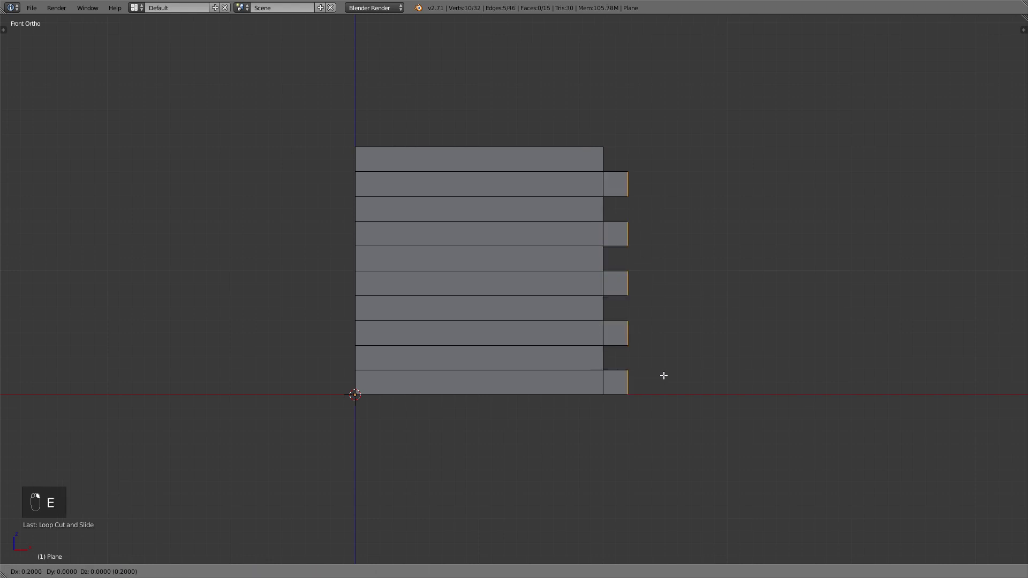
{"action": "left_click", "coordinate": [664, 376]}
Extrude the five opposite alternating edges on the plane's left side outward by 0.2, starting with the top row.
{"action": "key", "text": "a"}
{"action": "right_click", "coordinate": [356, 161]}
{"action": "right_click", "coordinate": [355, 211], "text": "shift"}
{"action": "right_click", "coordinate": [356, 260], "text": "shift"}
{"action": "right_click", "coordinate": [356, 309], "text": "shift"}
{"action": "right_click", "coordinate": [362, 354], "text": "shift"}
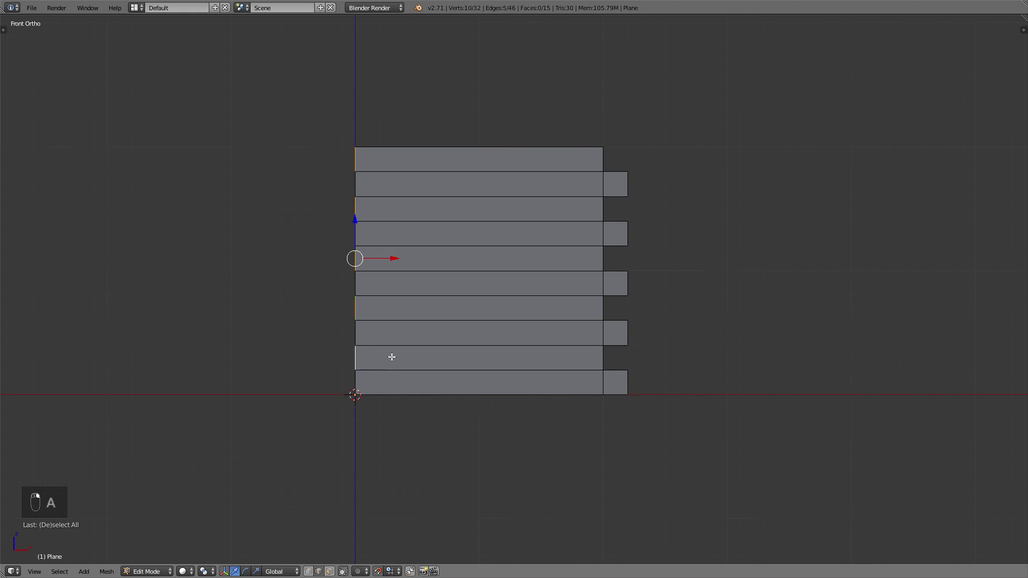
{"action": "key", "text": "e"}
{"action": "left_click", "coordinate": [367, 356]}
{"action": "key", "text": "a"}
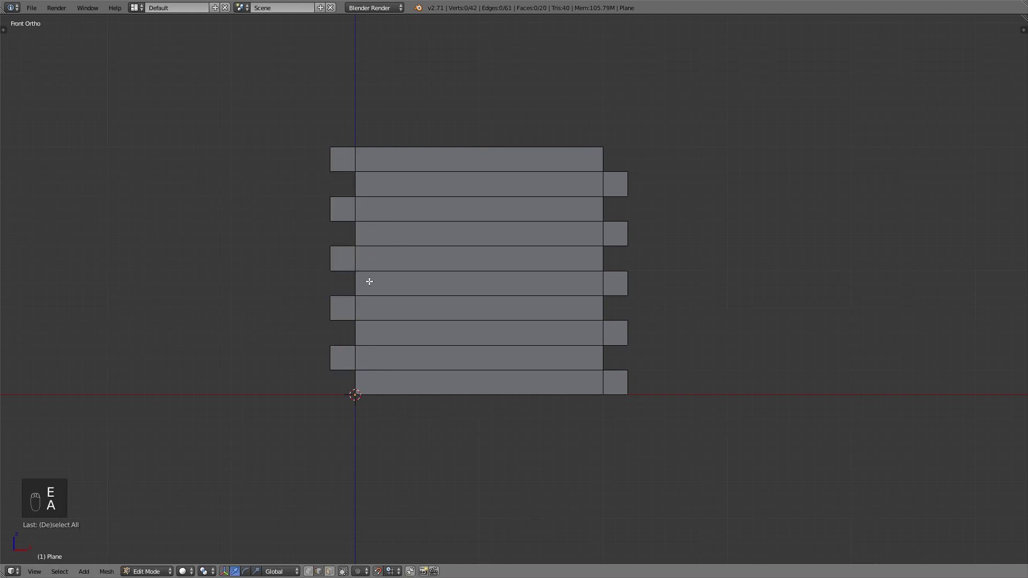
Shift the plane's whole left end along X until its outer teeth line up with the origin, and leave Edit Mode.
{"action": "key", "text": "b"}
{"action": "left_click_drag", "start_coordinate": [266, 134], "coordinate": [420, 461]}
{"action": "key", "text": "g"}
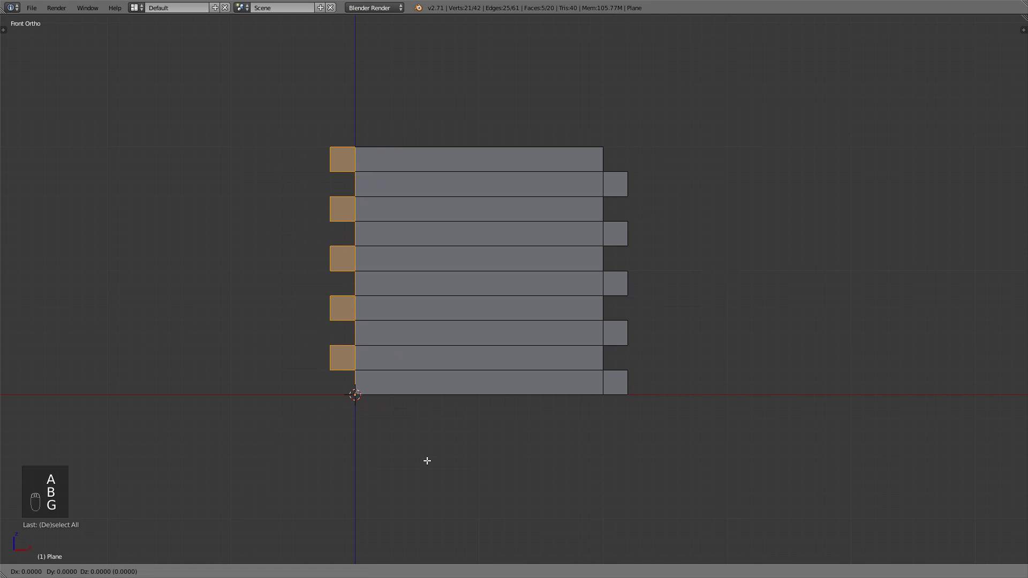
{"action": "left_click", "coordinate": [441, 455]}
{"action": "key", "text": "a"}
{"action": "key", "text": "Tab"}
Duplicate the notched plane, place the copy along X to test how the ends interlock, and switch to wireframe shading.
{"action": "scroll", "coordinate": [442, 442], "scroll_direction": "down", "scroll_amount": 1}
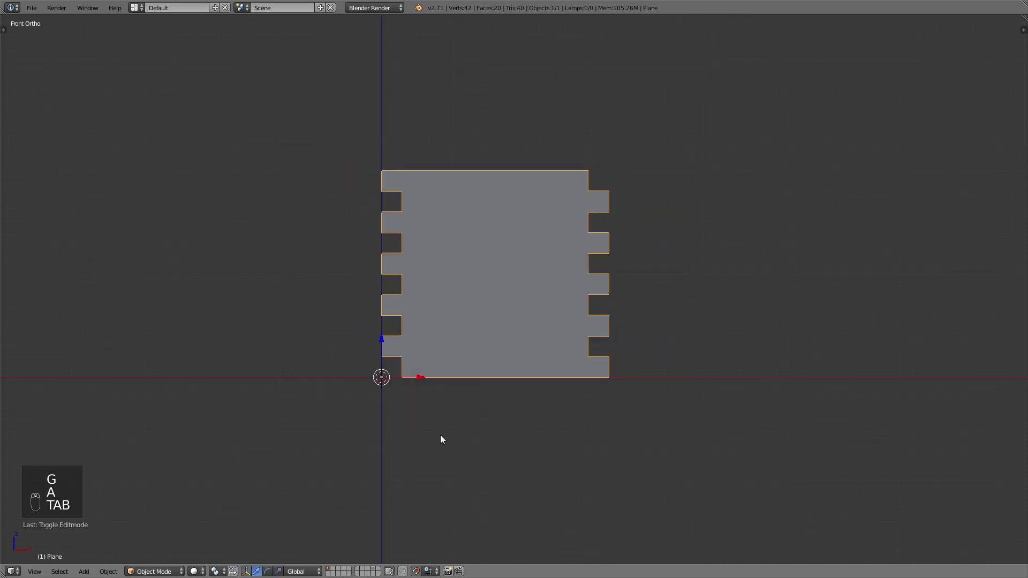
{"action": "key", "text": "shift+d"}
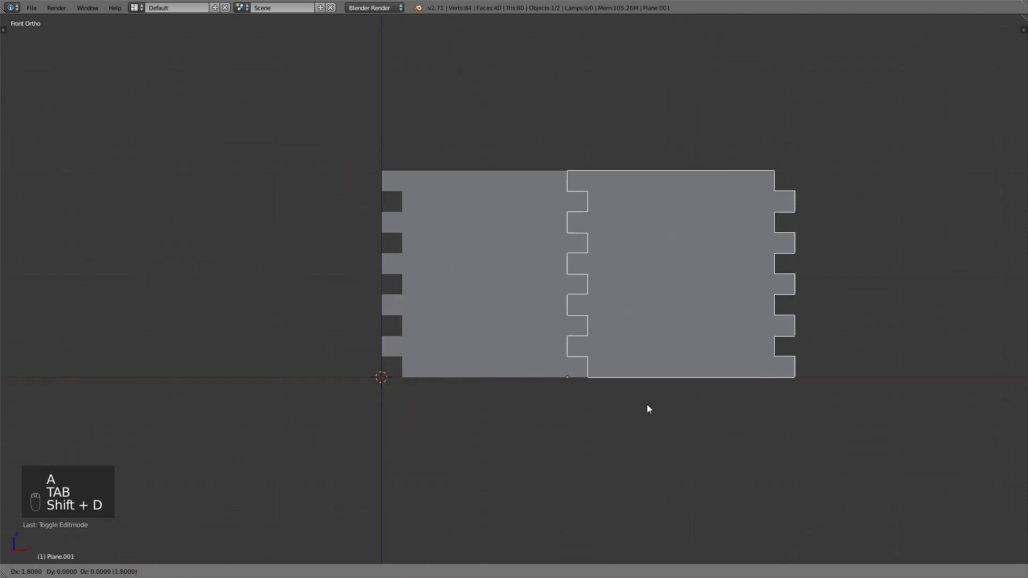
{"action": "left_click", "coordinate": [663, 406]}
{"action": "key", "text": "z"}
Box-select the duplicated plane and delete it.
{"action": "key", "text": "a"}
{"action": "scroll", "coordinate": [663, 407], "scroll_direction": "down", "scroll_amount": 1}
{"action": "key", "text": "b"}
{"action": "left_click_drag", "start_coordinate": [664, 404], "coordinate": [699, 336]}
{"action": "key", "text": "x"}
{"action": "left_click", "coordinate": [698, 336]}
Box-select the plane's left end, move it 0.2 along X so the outer teeth align with the origin, and leave Edit Mode.
{"action": "scroll", "coordinate": [627, 309], "scroll_direction": "up", "scroll_amount": 3}
{"action": "key", "text": "b"}
{"action": "left_click_drag", "start_coordinate": [268, 135], "coordinate": [421, 462]}
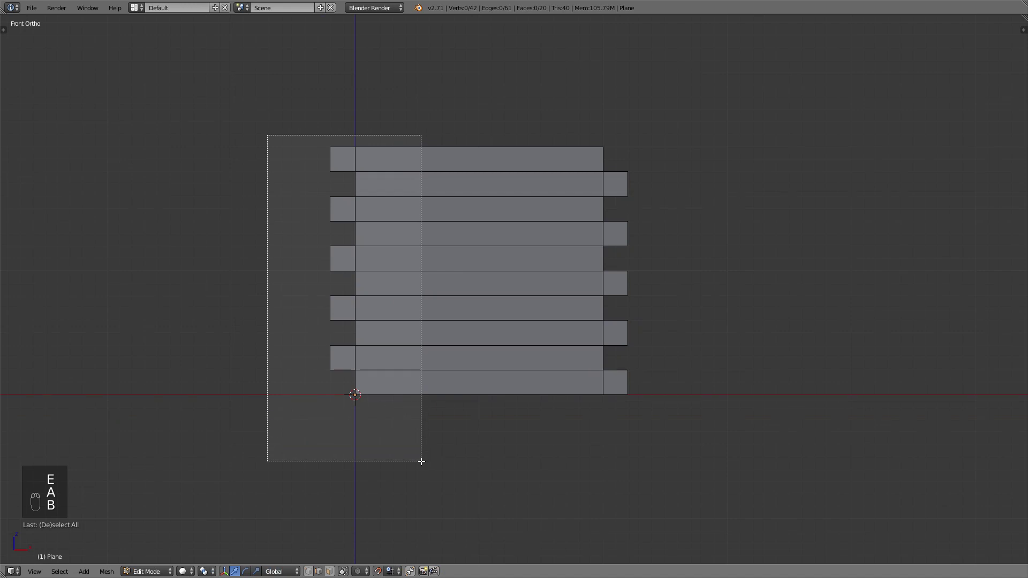
{"action": "key", "text": "g"}
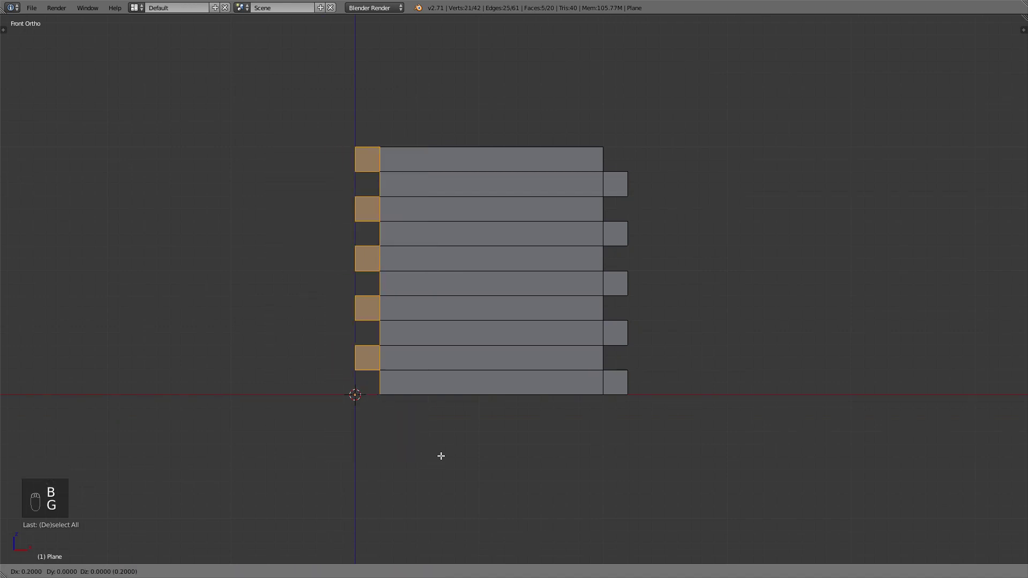
{"action": "left_click", "coordinate": [442, 455]}
{"action": "key", "text": "a"}
{"action": "key", "text": "Tab"}
{"action": "scroll", "coordinate": [447, 428], "scroll_direction": "down", "scroll_amount": 1}
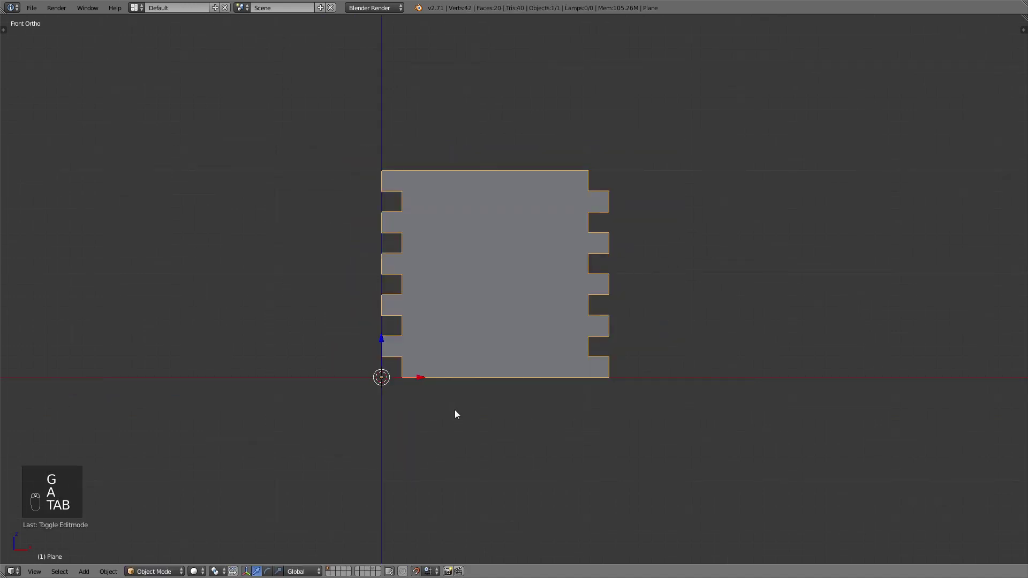
Duplicate the notched plane, place the copy along X so its teeth fill the original's notches, and view both in wireframe.
{"action": "key", "text": "shift+d"}
{"action": "left_click", "coordinate": [664, 407]}
{"action": "key", "text": "z"}
{"action": "key", "text": "a"}
{"action": "scroll", "coordinate": [663, 407], "scroll_direction": "down", "scroll_amount": 1}
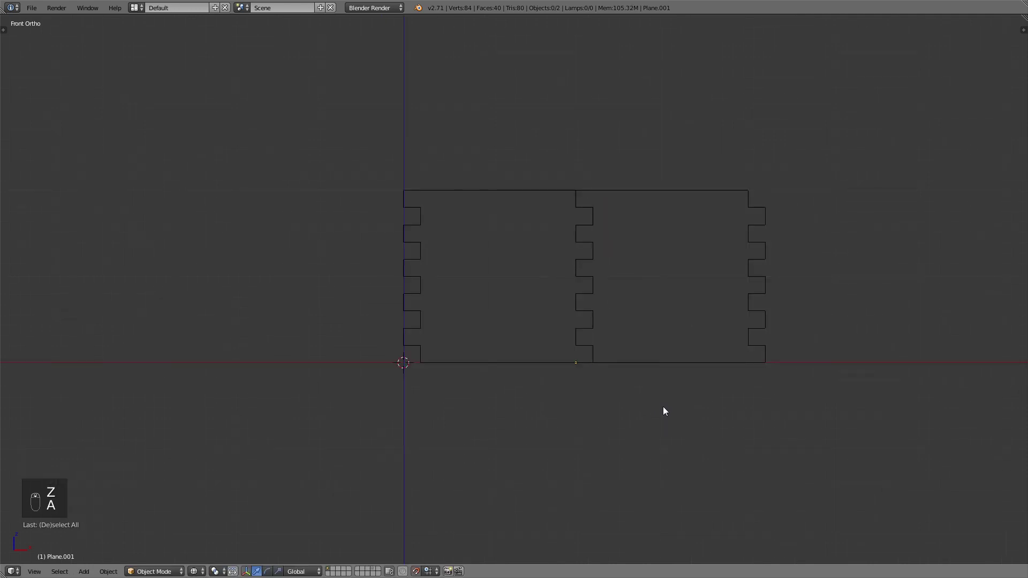
Box-select the duplicated plane and delete it.
{"action": "key", "text": "b"}
{"action": "left_click_drag", "start_coordinate": [677, 379], "coordinate": [697, 336]}
{"action": "key", "text": "x"}
{"action": "left_click", "coordinate": [695, 337]}
Return to solid shading and add a centred horizontal loop cut through the plane's top row in Edit Mode.
{"action": "middle_click_drag", "start_coordinate": [691, 332], "coordinate": [580, 293]}
{"action": "key", "text": "z"}
{"action": "key", "text": "Tab"}
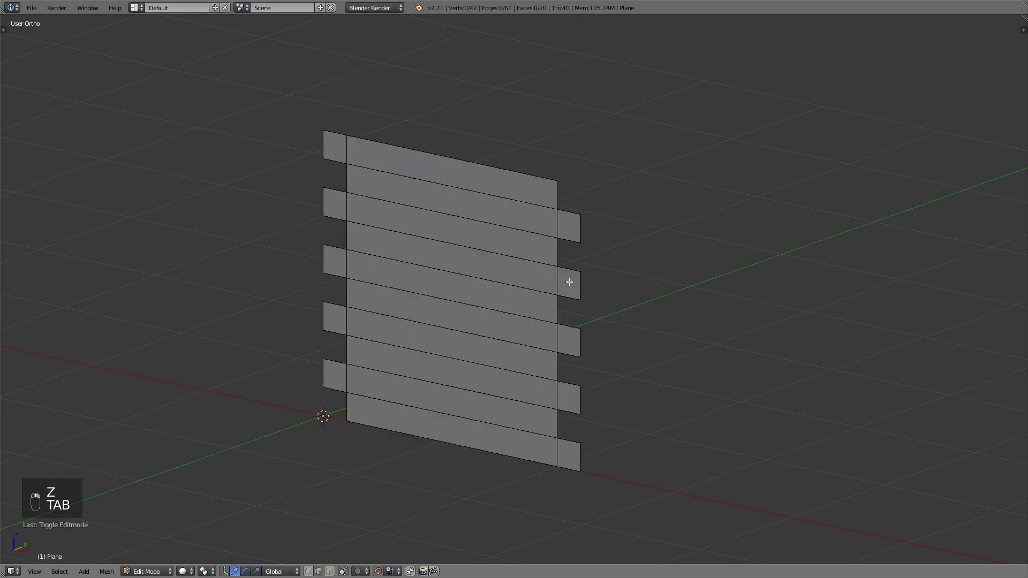
{"action": "key", "text": "ctrl+r"}
{"action": "left_click", "coordinate": [558, 195]}
{"action": "right_click", "coordinate": [559, 194]}
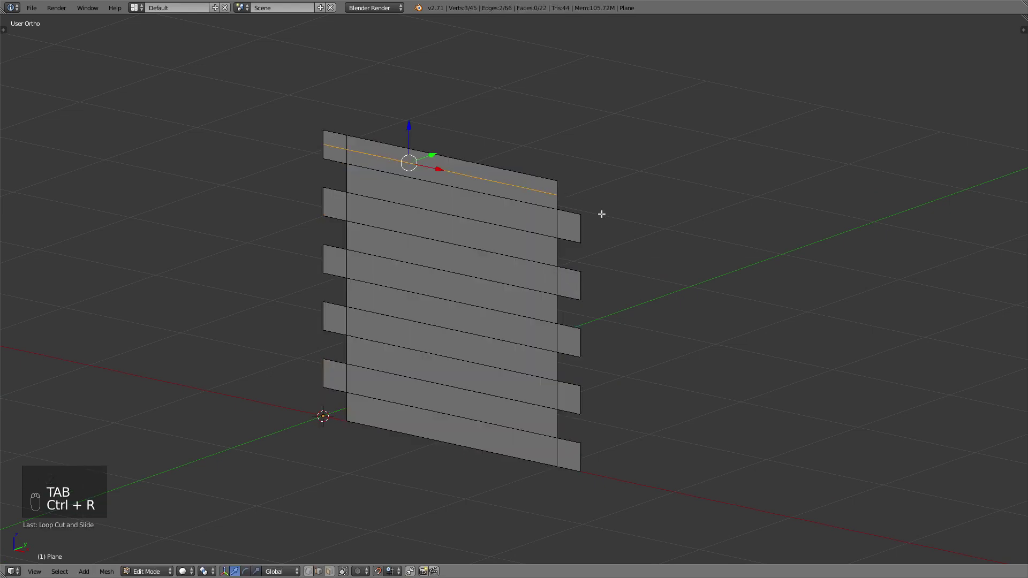
Using vertex selection and wireframe in the right side view, move the new loop cut's vertices forward along Y.
{"action": "key", "text": "KP_3"}
{"action": "key", "text": "ctrl+Tab"}
{"action": "left_click", "coordinate": [542, 317]}
{"action": "key", "text": "z"}
{"action": "key", "text": "a"}
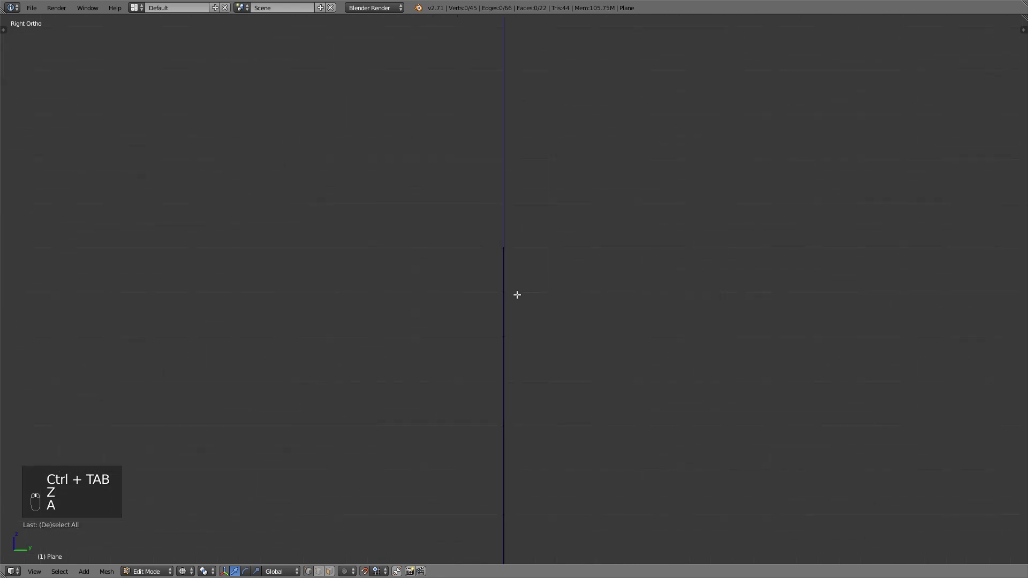
{"action": "key", "text": "b"}
{"action": "left_click_drag", "start_coordinate": [485, 276], "coordinate": [534, 303]}
{"action": "key", "text": "g"}
{"action": "middle_click", "coordinate": [493, 305]}
{"action": "left_click", "coordinate": [490, 305]}
{"action": "key", "text": "a"}
Box-select the mesh's topmost vertices and move them forward along Y to line up above the shifted loop.
{"action": "key", "text": "b"}
{"action": "left_click_drag", "start_coordinate": [471, 223], "coordinate": [525, 259]}
{"action": "key", "text": "g"}
{"action": "middle_click", "coordinate": [537, 275]}
{"action": "left_click", "coordinate": [507, 271]}
{"action": "key", "text": "a"}
Extrude the topmost vertices backward along Y into a flat top ledge, leave Edit Mode and return to solid shading.
{"action": "key", "text": "b"}
{"action": "left_click_drag", "start_coordinate": [429, 225], "coordinate": [506, 265]}
{"action": "key", "text": "e"}
{"action": "left_click", "coordinate": [589, 266]}
{"action": "key", "text": "Tab"}
{"action": "mouse_move", "coordinate": [589, 266]}
{"action": "middle_mouse_down"}
{"action": "mouse_move", "coordinate": [570, 288]}
{"action": "mouse_move", "coordinate": [612, 296]}
{"action": "middle_mouse_up"}
{"action": "key", "text": "a"}
{"action": "key", "text": "a"}
{"action": "key", "text": "z"}
{"action": "scroll", "coordinate": [694, 329], "scroll_direction": "up", "scroll_amount": 4}
{"action": "middle_click_drag", "start_coordinate": [752, 327], "coordinate": [607, 296]}
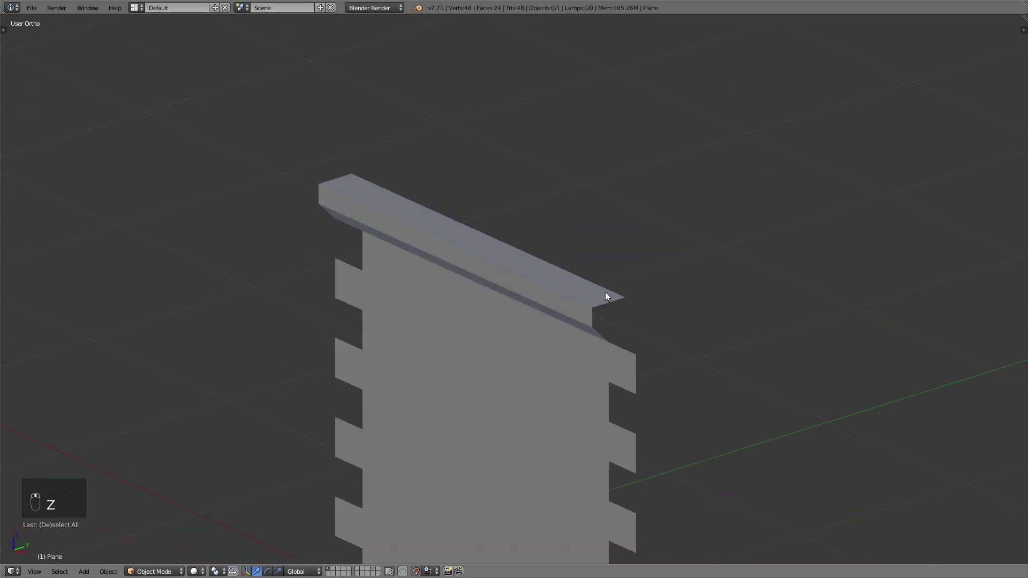
{"action": "scroll", "coordinate": [620, 320], "scroll_direction": "down", "scroll_amount": 3}
Move the whole mesh forward along Y in the top view until the ledge's back edge lines up with the origin.
{"action": "key", "text": "KP_7"}
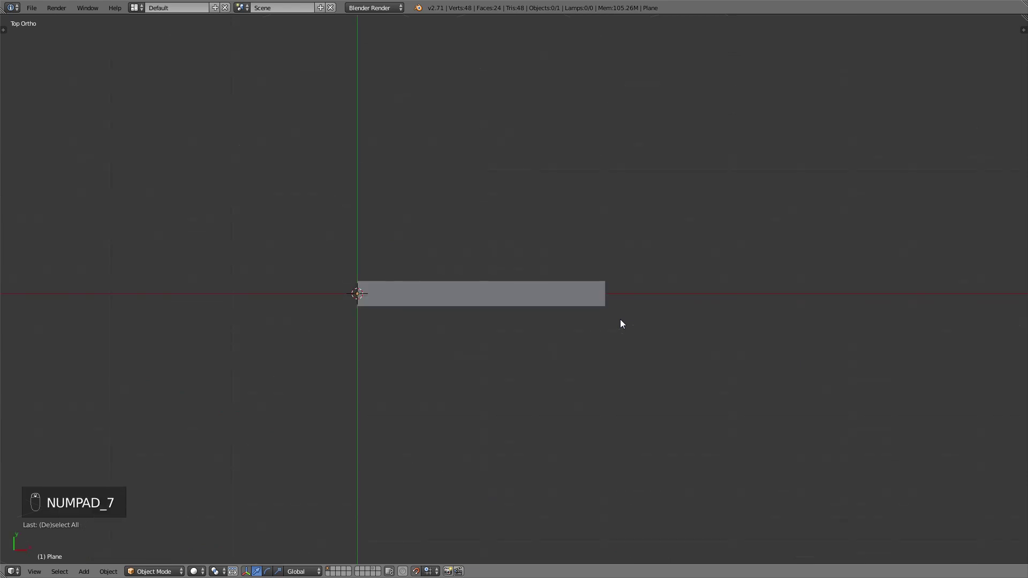
{"action": "key", "text": "Tab"}
{"action": "scroll", "coordinate": [620, 319], "scroll_direction": "up", "scroll_amount": 3}
{"action": "key", "text": "a"}
{"action": "key", "text": "a"}
{"action": "key", "text": "a"}
{"action": "key", "text": "a"}
{"action": "key", "text": "g"}
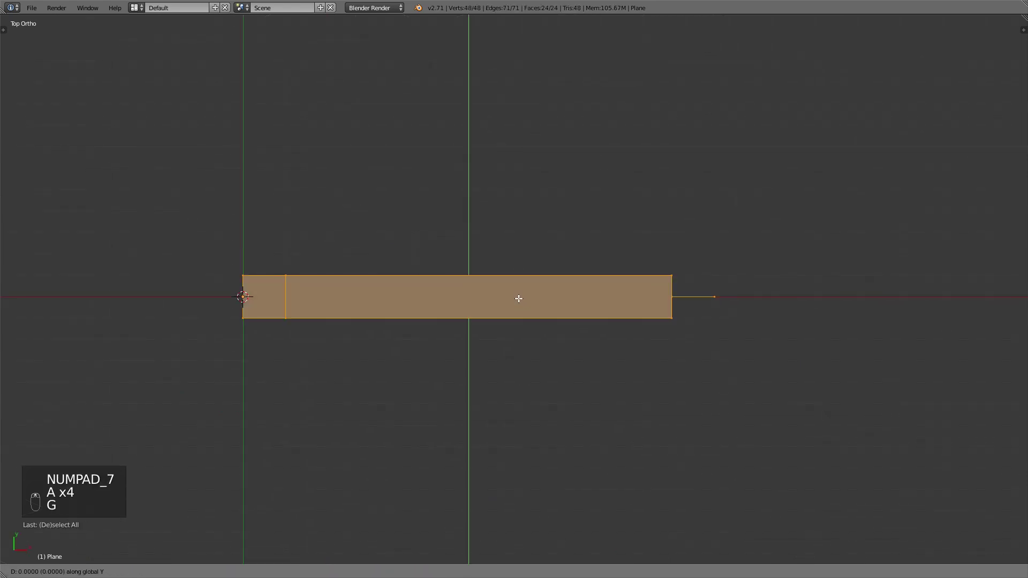
{"action": "left_click", "coordinate": [519, 314]}
{"action": "middle_click_drag", "start_coordinate": [574, 341], "coordinate": [561, 295]}
{"action": "key", "text": "Tab"}
{"action": "scroll", "coordinate": [561, 294], "scroll_direction": "down", "scroll_amount": 1}
{"action": "scroll", "coordinate": [644, 298], "scroll_direction": "up", "scroll_amount": 1}
{"action": "middle_click_drag", "start_coordinate": [644, 299], "coordinate": [578, 303]}
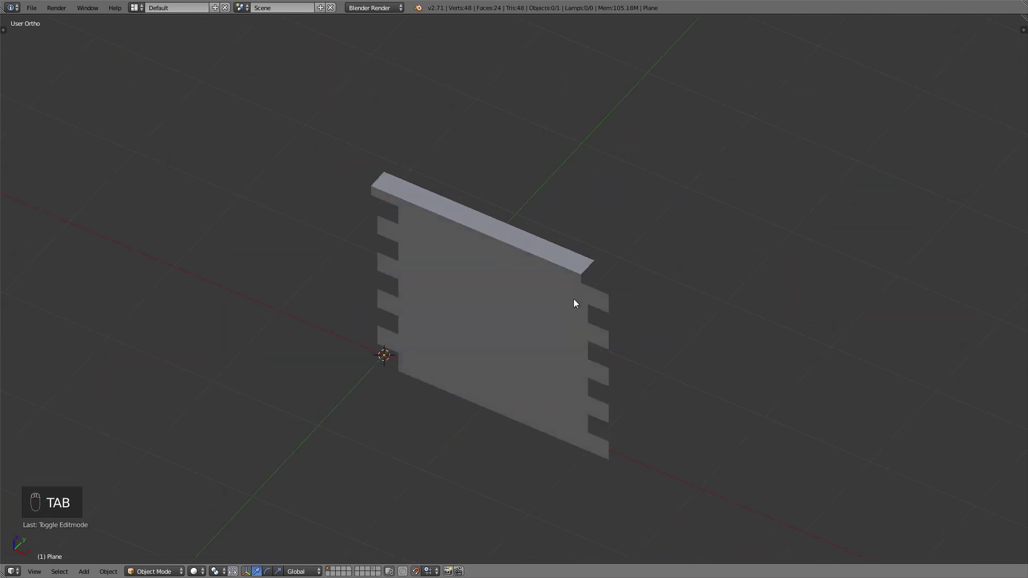
Select the wall's two bottom edges in edge selection mode and extrude them forward along Y into a base ledge.
{"action": "key", "text": "Tab"}
{"action": "middle_click_drag", "start_coordinate": [576, 340], "coordinate": [570, 367]}
{"action": "scroll", "coordinate": [570, 367], "scroll_direction": "up", "scroll_amount": 2}
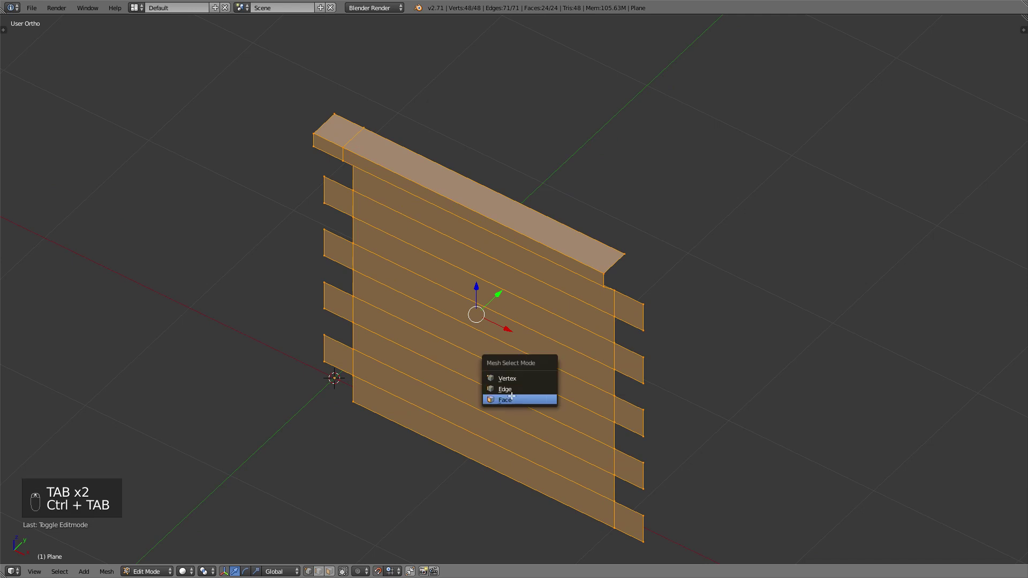
{"action": "left_click", "coordinate": [512, 397]}
{"action": "key", "text": "ctrl+Tab"}
{"action": "left_click", "coordinate": [490, 384]}
{"action": "right_click", "coordinate": [423, 425]}
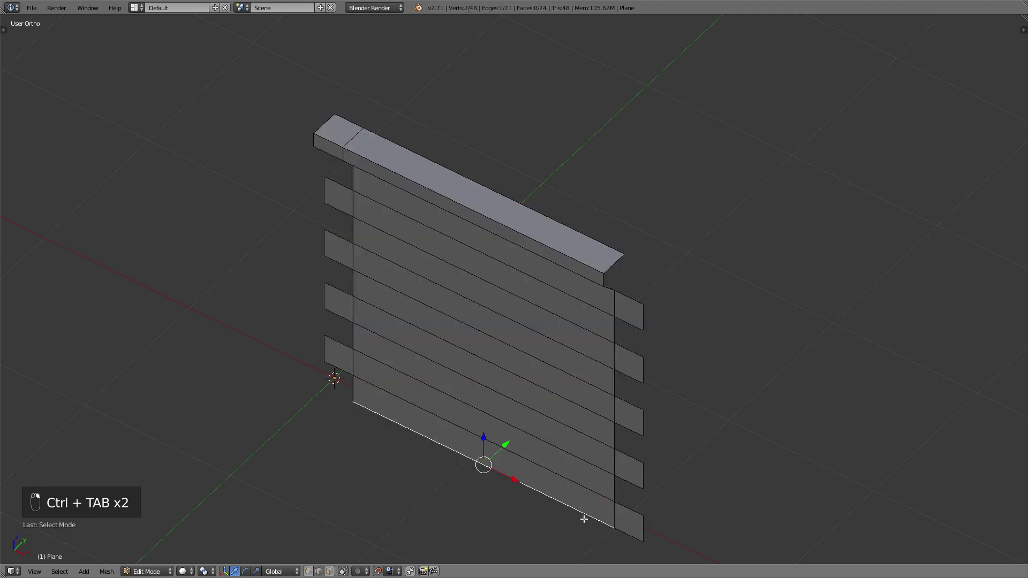
{"action": "key", "text": "KP_7"}
{"action": "key", "text": "z"}
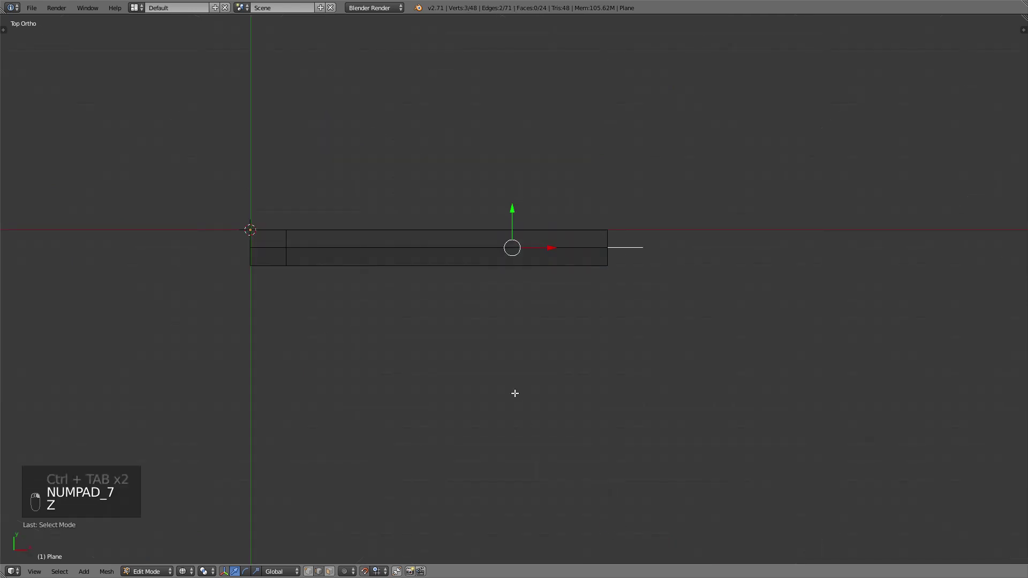
{"action": "key", "text": "e"}
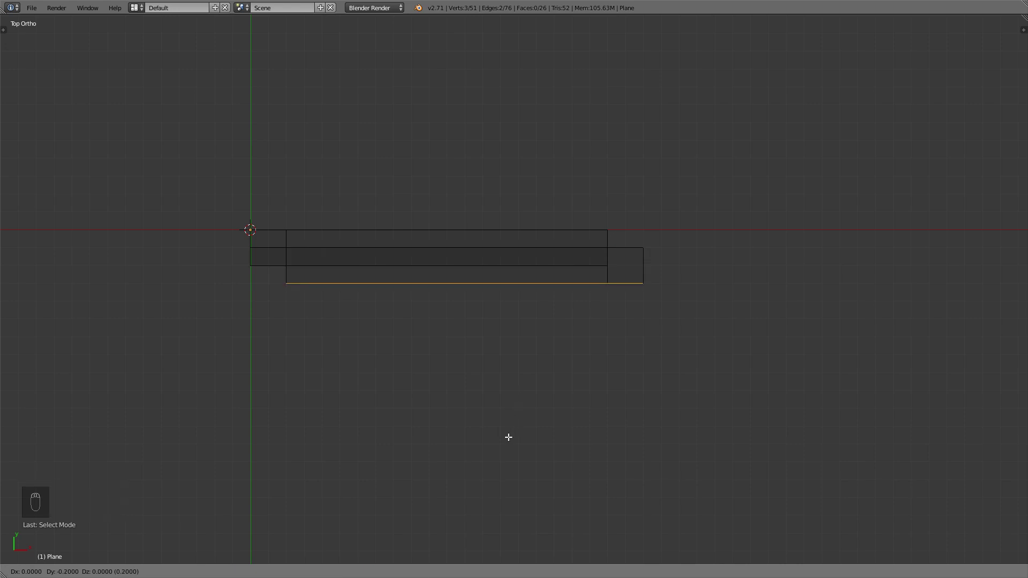
{"action": "left_click", "coordinate": [511, 461]}
{"action": "scroll", "coordinate": [524, 433], "scroll_direction": "down", "scroll_amount": 1}
{"action": "key", "text": "z"}
{"action": "mouse_move", "coordinate": [527, 433]}
{"action": "middle_mouse_down"}
{"action": "mouse_move", "coordinate": [482, 367]}
{"action": "mouse_move", "coordinate": [445, 351]}
{"action": "mouse_move", "coordinate": [553, 353]}
{"action": "mouse_move", "coordinate": [478, 361]}
{"action": "mouse_move", "coordinate": [493, 362]}
{"action": "middle_mouse_up"}
{"action": "scroll", "coordinate": [501, 390], "scroll_direction": "up", "scroll_amount": 2}
{"action": "key", "text": "Tab"}
{"action": "scroll", "coordinate": [501, 390], "scroll_direction": "down", "scroll_amount": 3}
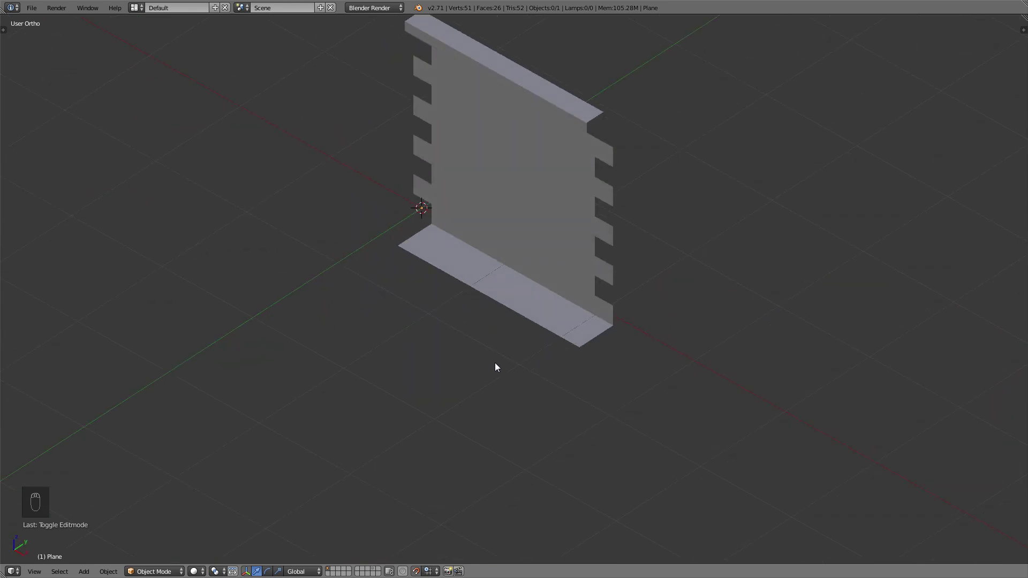
Select the entire mesh in the top view and shift it further forward along Y, away from the origin.
{"action": "key", "text": "KP_7"}
{"action": "key", "text": "z"}
{"action": "middle_click_drag", "start_coordinate": [452, 209], "coordinate": [518, 375], "text": "shift"}
{"action": "scroll", "coordinate": [488, 349], "scroll_direction": "up", "scroll_amount": 2}
{"action": "right_click", "coordinate": [483, 363]}
{"action": "key", "text": "Tab"}
{"action": "key", "text": "a"}
{"action": "key", "text": "a"}
{"action": "key", "text": "a"}
{"action": "key", "text": "a"}
{"action": "key", "text": "a"}
{"action": "key", "text": "g"}
{"action": "key", "text": "y"}
{"action": "left_click", "coordinate": [561, 334]}
{"action": "key", "text": "a"}
Move the top ledge's two back edges along Y back to the origin line, leave Edit Mode and return to solid shading.
{"action": "right_click", "coordinate": [474, 287]}
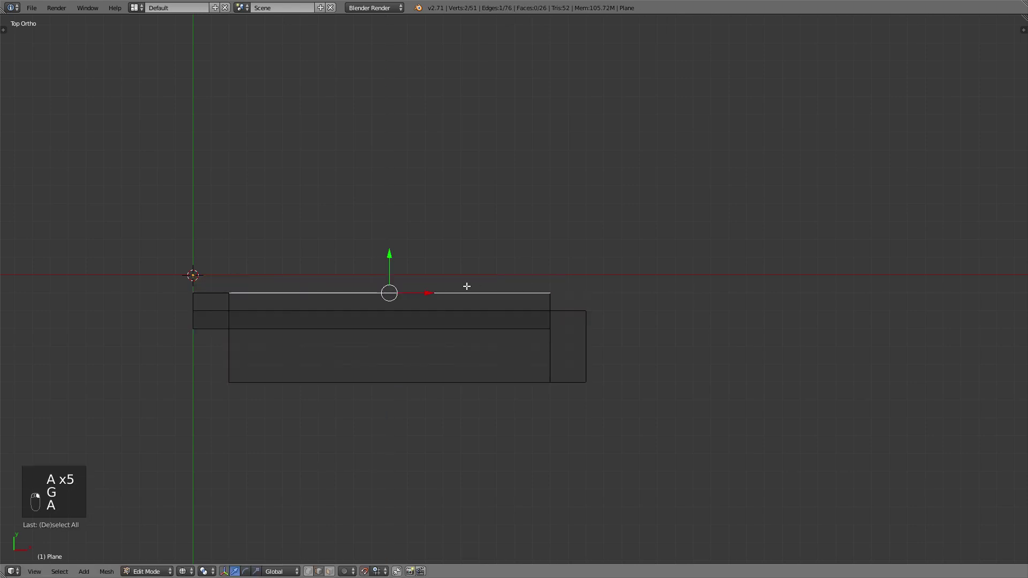
{"action": "right_click", "coordinate": [210, 292], "text": "shift"}
{"action": "middle_click_drag", "start_coordinate": [210, 293], "coordinate": [297, 265]}
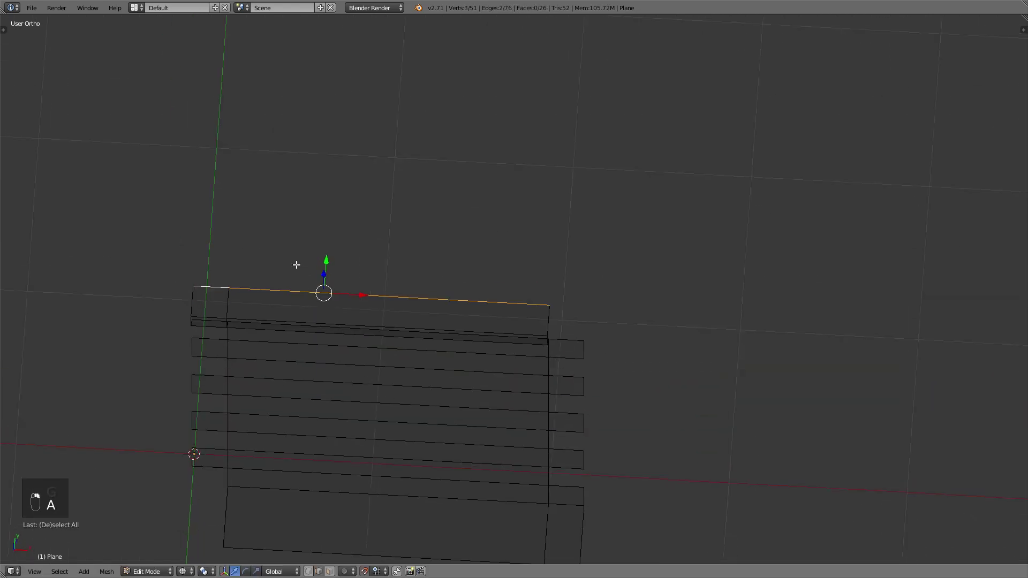
{"action": "key", "text": "KP_7"}
{"action": "key", "text": "g"}
{"action": "left_click", "coordinate": [307, 248]}
{"action": "key", "text": "Tab"}
{"action": "scroll", "coordinate": [413, 336], "scroll_direction": "down", "scroll_amount": 2}
{"action": "key", "text": "z"}
{"action": "mouse_move", "coordinate": [412, 336]}
{"action": "middle_mouse_down"}
{"action": "mouse_move", "coordinate": [366, 304]}
{"action": "mouse_move", "coordinate": [503, 300]}
{"action": "mouse_move", "coordinate": [463, 282]}
{"action": "mouse_move", "coordinate": [305, 271]}
{"action": "mouse_move", "coordinate": [377, 254]}
{"action": "middle_mouse_up"}
{"action": "key", "text": "a"}
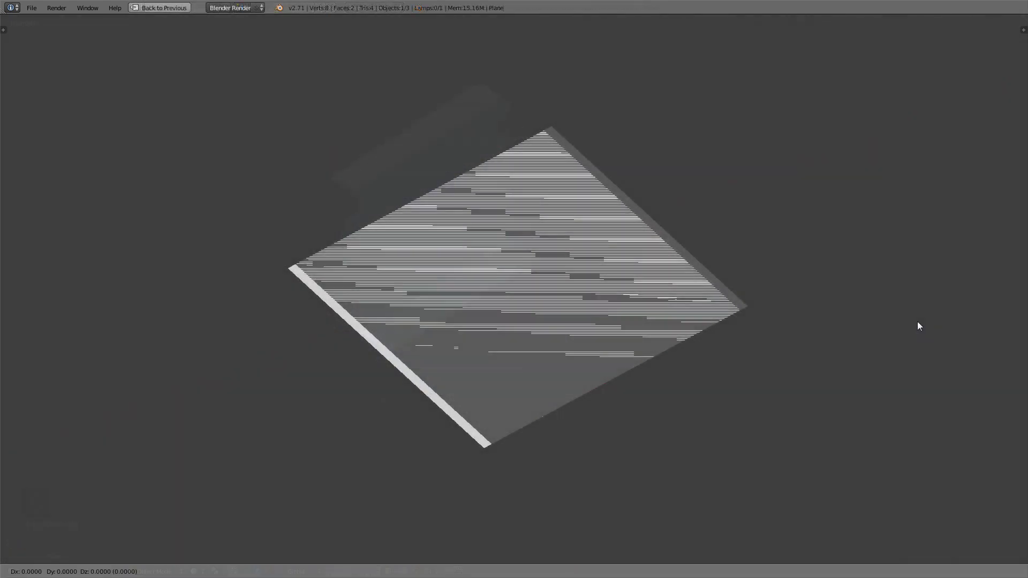
Move one of the two overlapping demo planes along Y.
{"action": "key", "text": "y"}
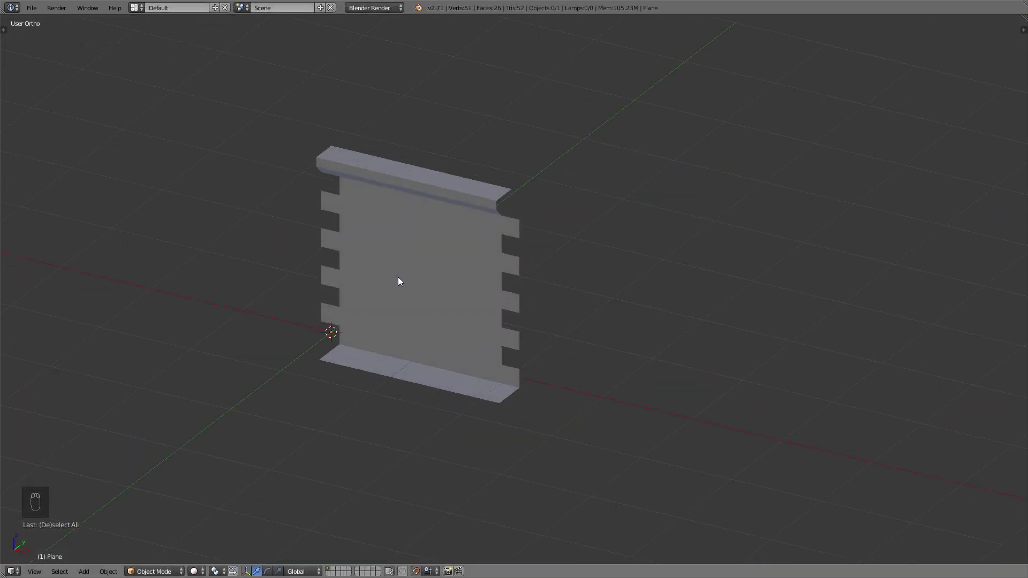
Select the guide mesh and set it up for vertex editing at its base in the right side view.
{"action": "middle_click_drag", "start_coordinate": [397, 278], "coordinate": [355, 299]}
{"action": "right_click", "coordinate": [388, 292]}
{"action": "key", "text": "KP_3"}
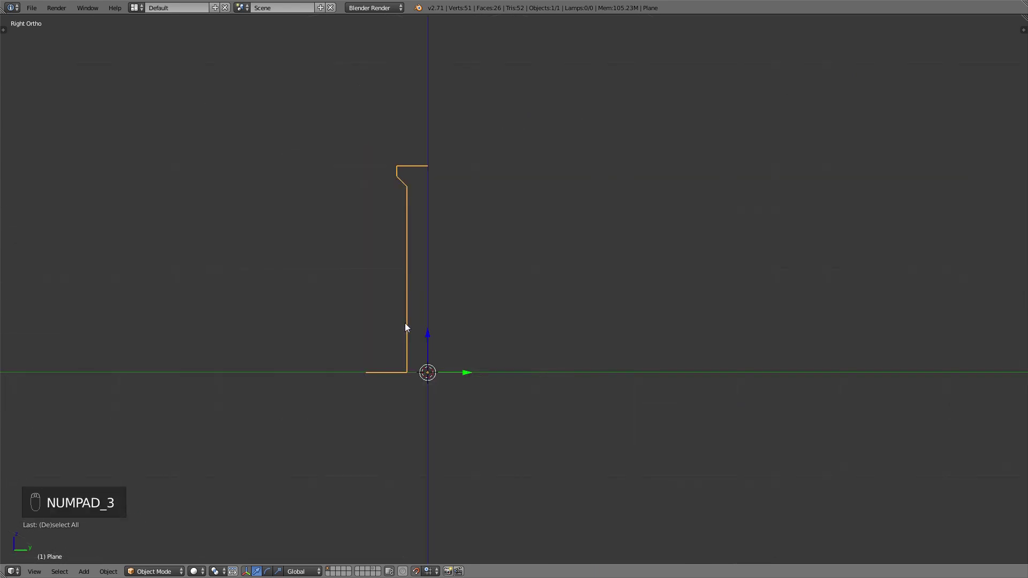
{"action": "scroll", "coordinate": [380, 335], "scroll_direction": "up", "scroll_amount": 1}
{"action": "middle_click_drag", "start_coordinate": [358, 358], "coordinate": [541, 328], "text": "shift"}
{"action": "scroll", "coordinate": [512, 335], "scroll_direction": "up", "scroll_amount": 1}
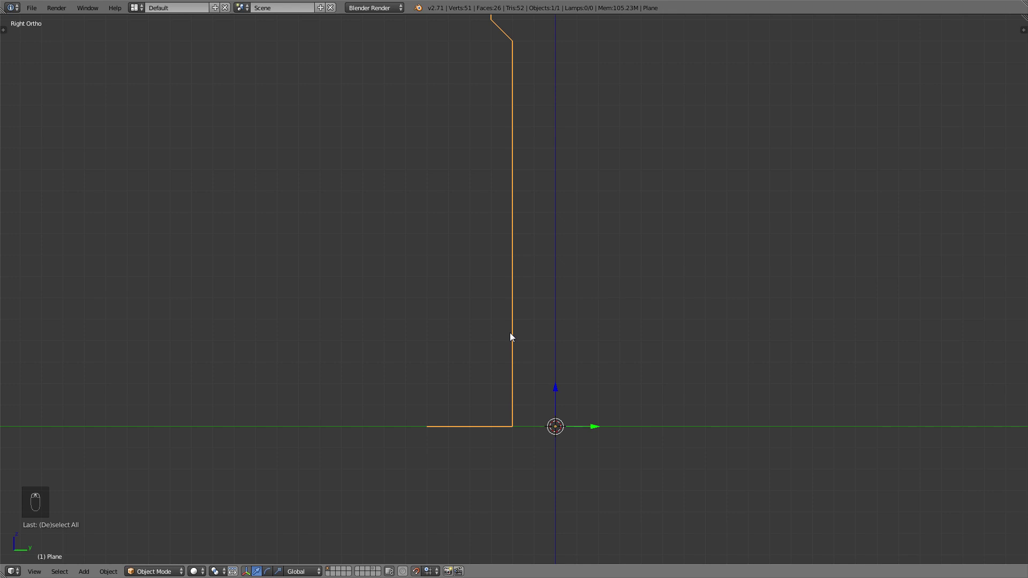
{"action": "key", "text": "Tab"}
{"action": "key", "text": "ctrl+Tab"}
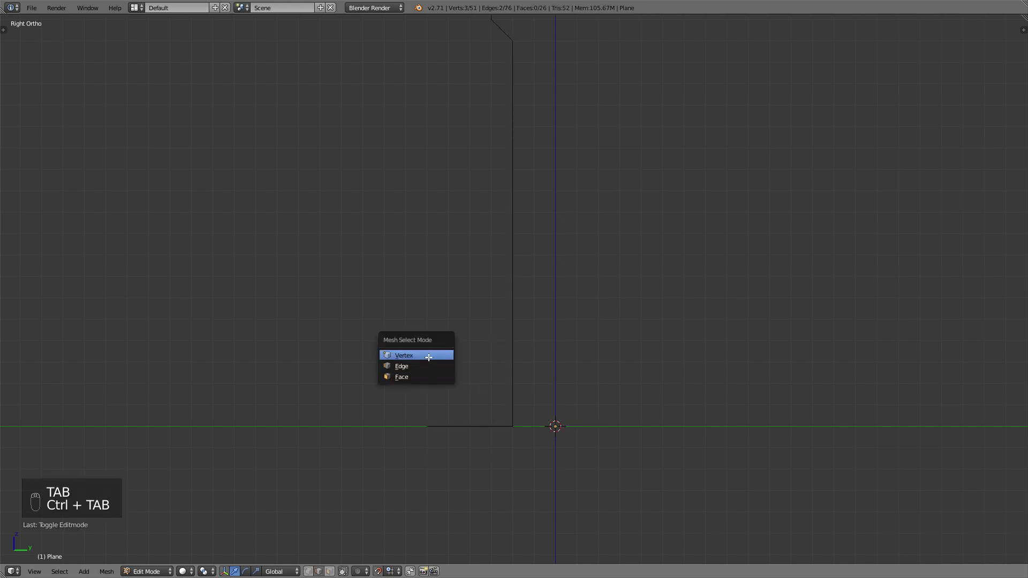
{"action": "left_click", "coordinate": [428, 357]}
{"action": "key", "text": "b"}
{"action": "left_click_drag", "start_coordinate": [392, 397], "coordinate": [537, 466]}
{"action": "key", "text": "g"}
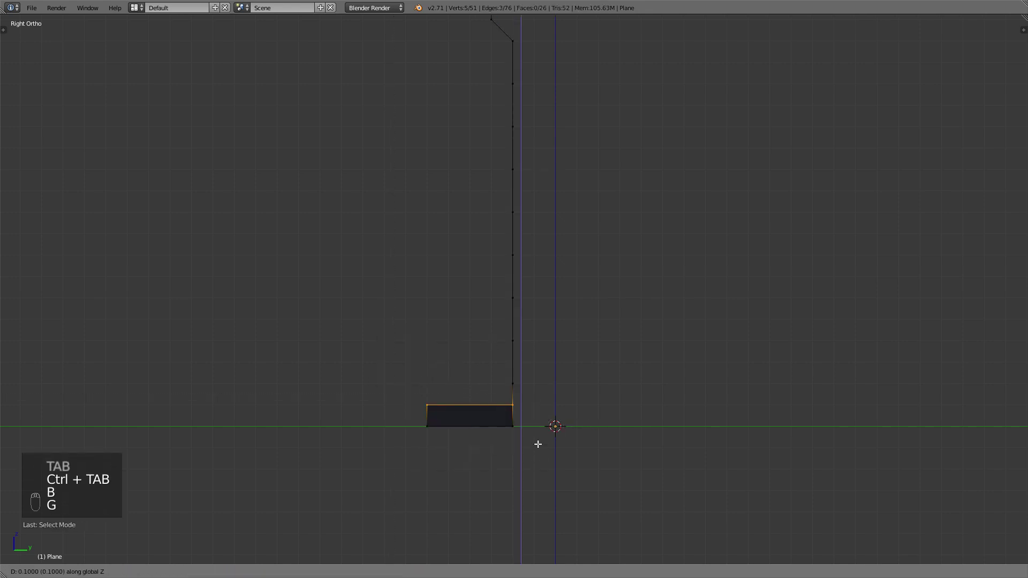
{"action": "right_click", "coordinate": [537, 445]}
Box-select all base ledge vertices in wireframe and raise them 0.1 along Z.
{"action": "key", "text": "z"}
{"action": "key", "text": "a"}
{"action": "key", "text": "b"}
{"action": "left_click_drag", "start_coordinate": [375, 391], "coordinate": [552, 457]}
{"action": "key", "text": "g"}
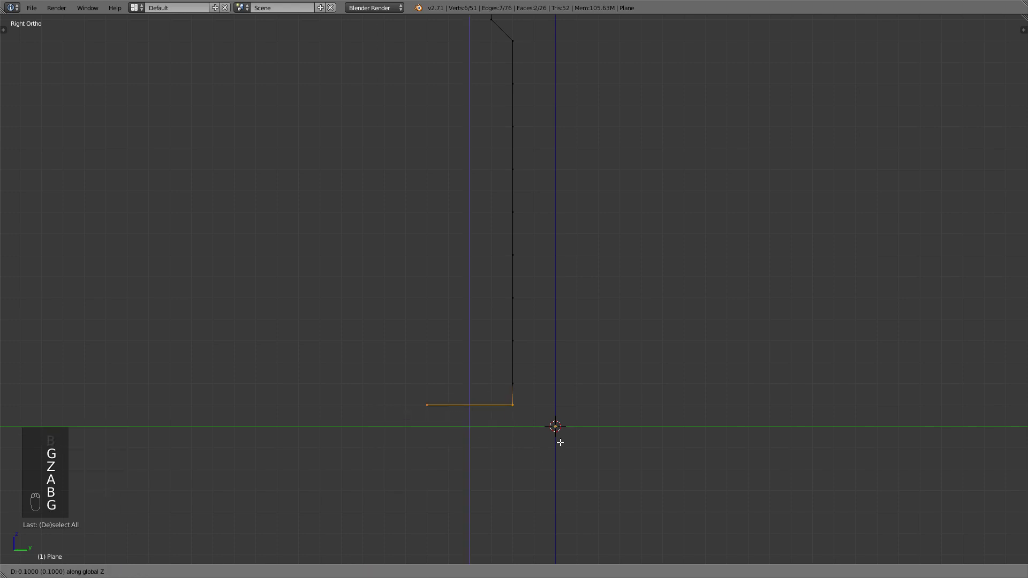
{"action": "right_click", "coordinate": [560, 443]}
Extrude the base ledge's front vertices down 0.1 along Z to the ground line.
{"action": "key", "text": "a"}
{"action": "key", "text": "b"}
{"action": "left_click_drag", "start_coordinate": [390, 375], "coordinate": [453, 425]}
{"action": "key", "text": "e"}
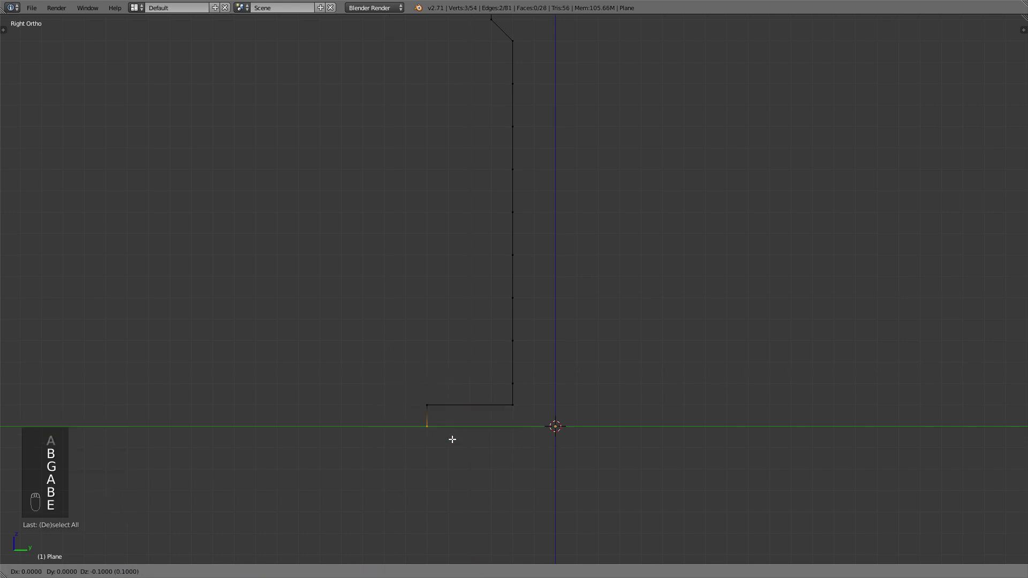
{"action": "left_click", "coordinate": [452, 439]}
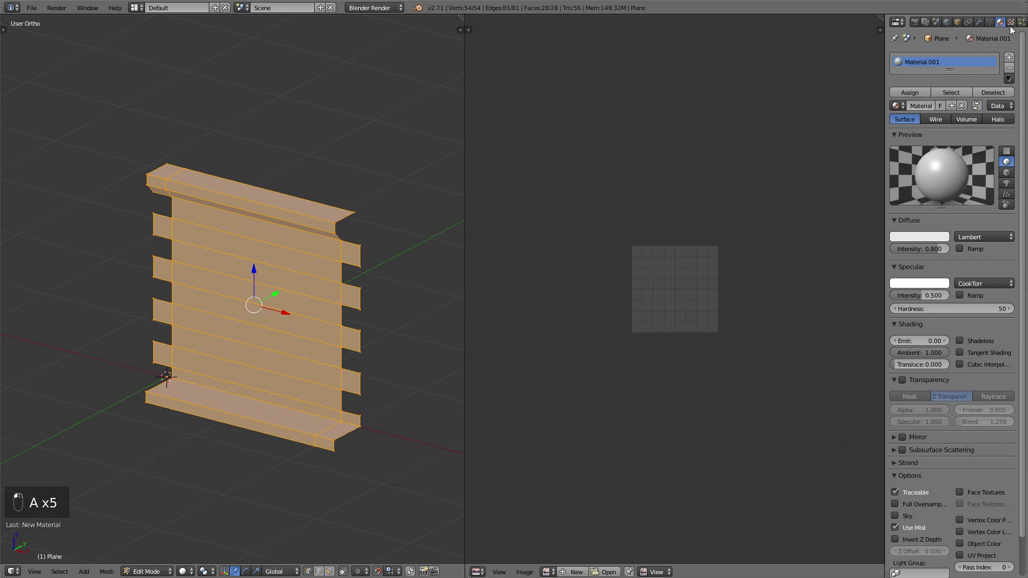
Add a new texture to the wall's material and set its type to Image or Movie.
{"action": "left_click", "coordinate": [1011, 22]}
{"action": "left_click", "coordinate": [935, 141]}
{"action": "left_click", "coordinate": [935, 153]}
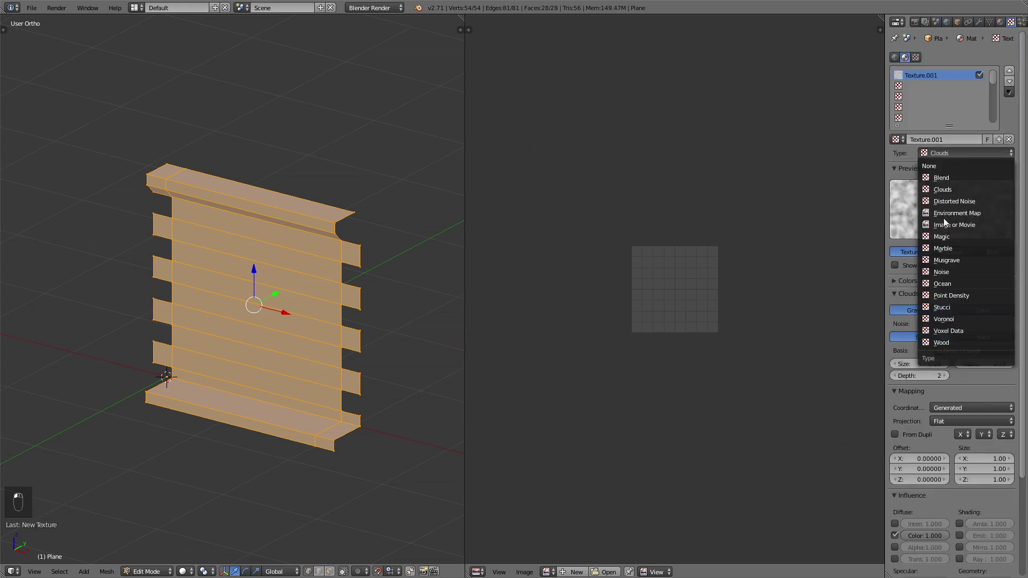
{"action": "left_click", "coordinate": [950, 229]}
Create a new 1024 by 1024 px Color Grid image for the texture.
{"action": "left_click", "coordinate": [937, 311]}
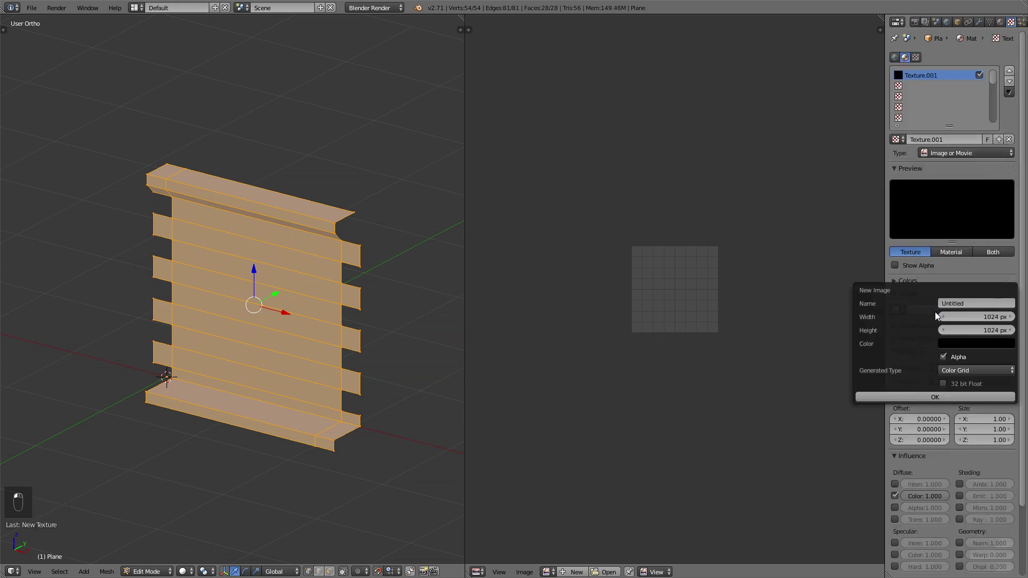
{"action": "left_click", "coordinate": [977, 369]}
{"action": "left_click", "coordinate": [962, 333]}
{"action": "left_click", "coordinate": [959, 396]}
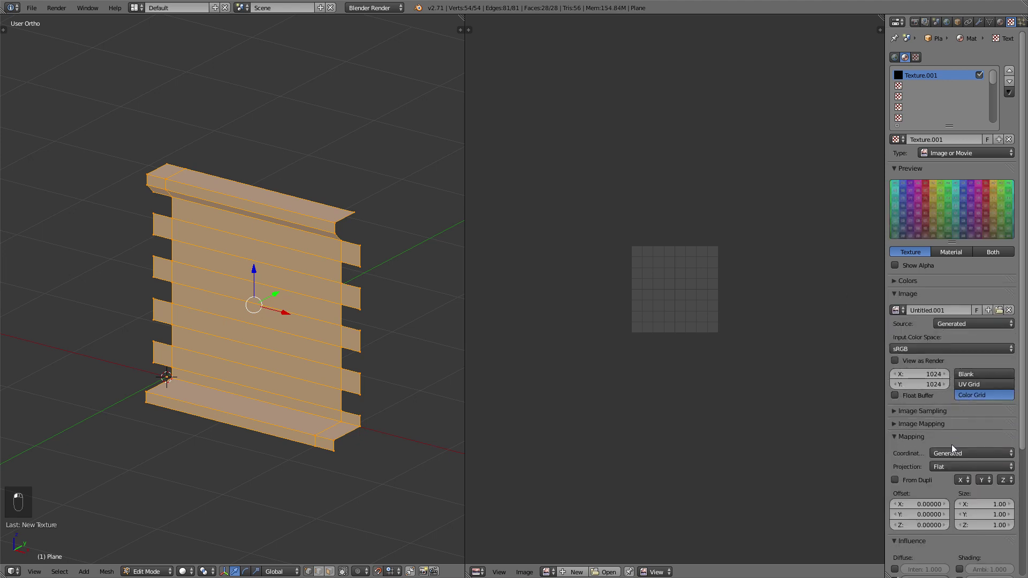
Set the texture's mapping coordinates to UV, make the material Shadeless, and leave Edit Mode.
{"action": "left_click", "coordinate": [952, 454]}
{"action": "left_click", "coordinate": [951, 406]}
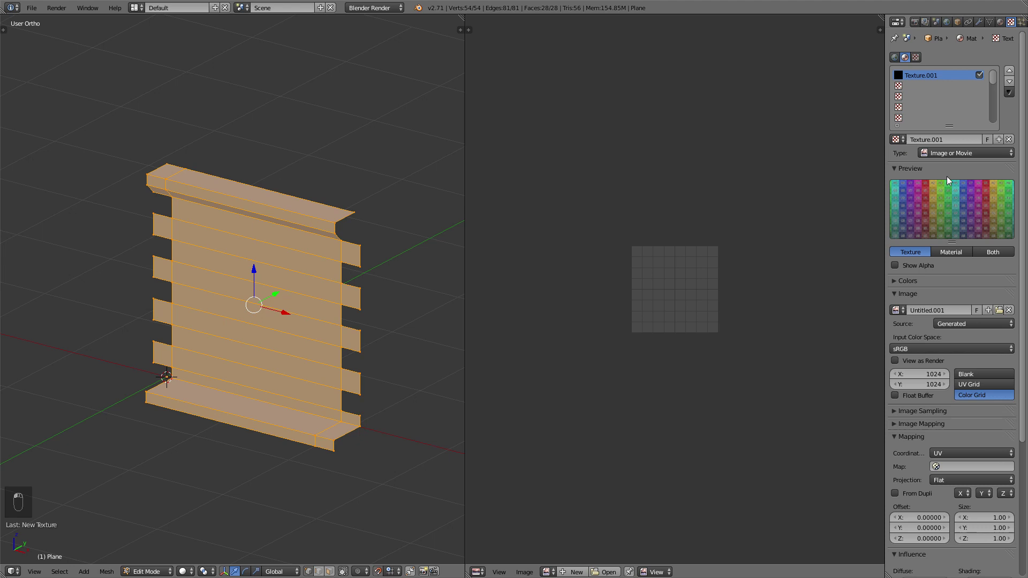
{"action": "left_click", "coordinate": [1000, 22]}
{"action": "left_click", "coordinate": [988, 343]}
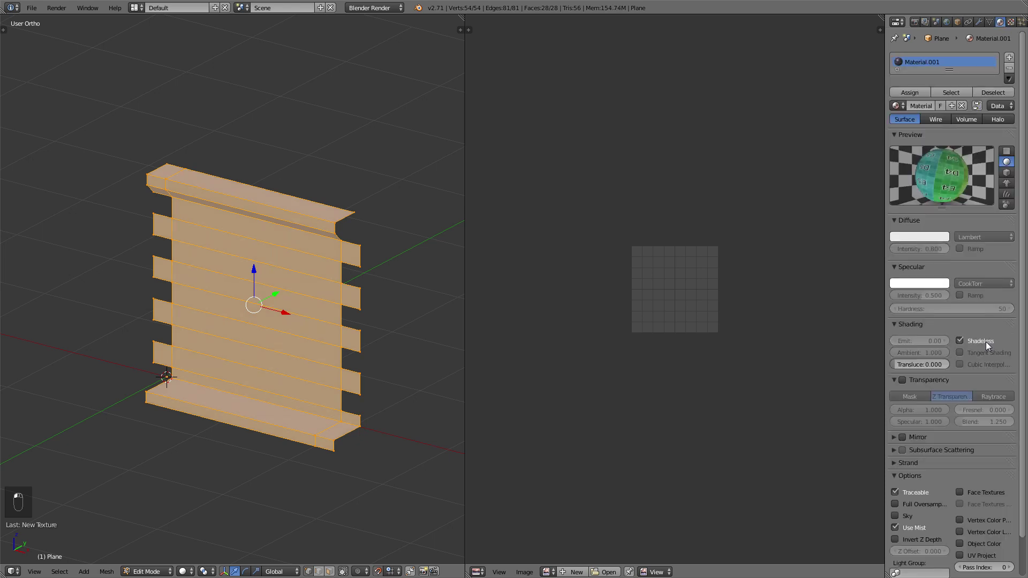
{"action": "key", "text": "Tab"}
{"action": "scroll", "coordinate": [352, 291], "scroll_direction": "up", "scroll_amount": 1}
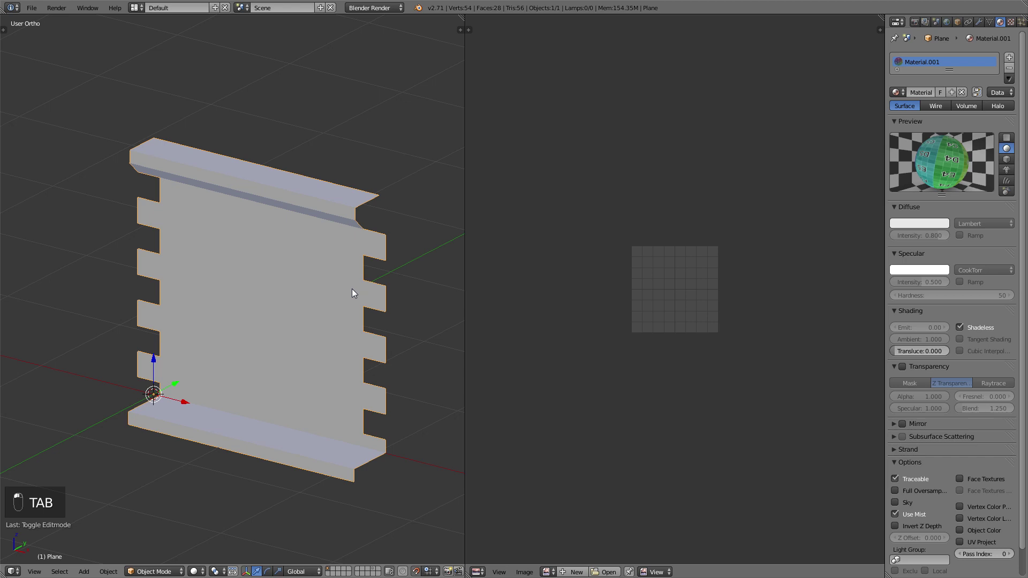
In Edit Mode, mark seams along the front edges of both ledges and the edges where the ledges meet the wall.
{"action": "key", "text": "Tab"}
{"action": "key", "text": "ctrl+Tab"}
{"action": "left_click", "coordinate": [324, 274]}
{"action": "middle_click_drag", "start_coordinate": [304, 253], "coordinate": [300, 158]}
{"action": "right_click", "coordinate": [210, 130]}
{"action": "right_click", "coordinate": [151, 105], "text": "shift"}
{"action": "middle_click_drag", "start_coordinate": [202, 114], "coordinate": [235, 54]}
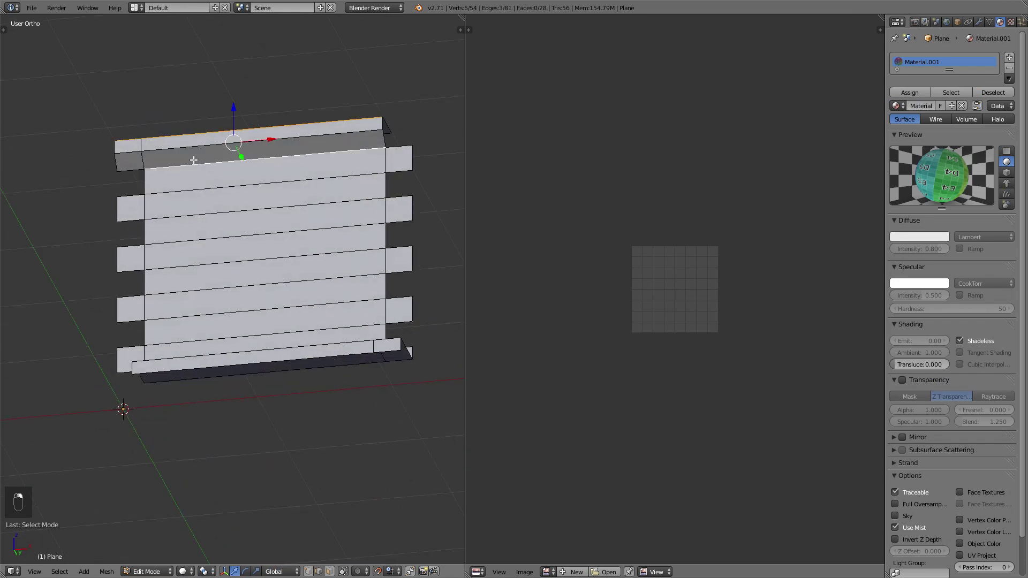
{"action": "middle_click_drag", "start_coordinate": [409, 348], "coordinate": [215, 231]}
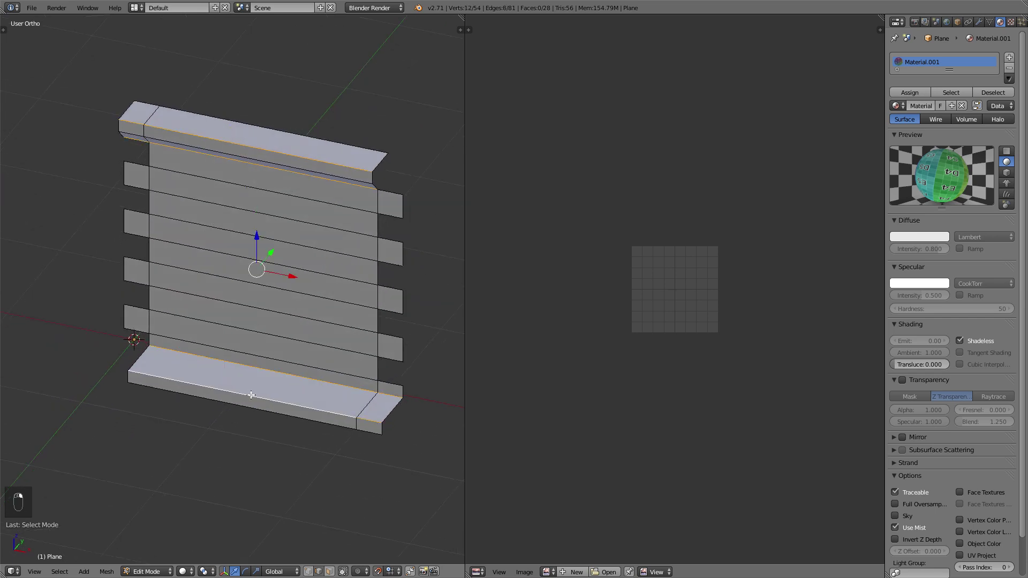
{"action": "middle_click_drag", "start_coordinate": [264, 372], "coordinate": [243, 364]}
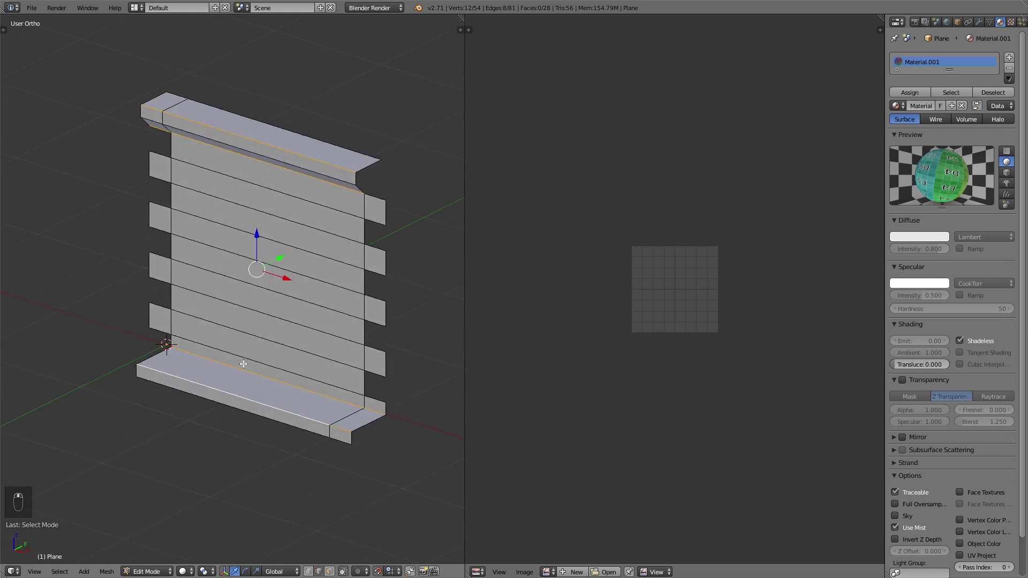
{"action": "key", "text": "ctrl+e"}
{"action": "left_click", "coordinate": [243, 363]}
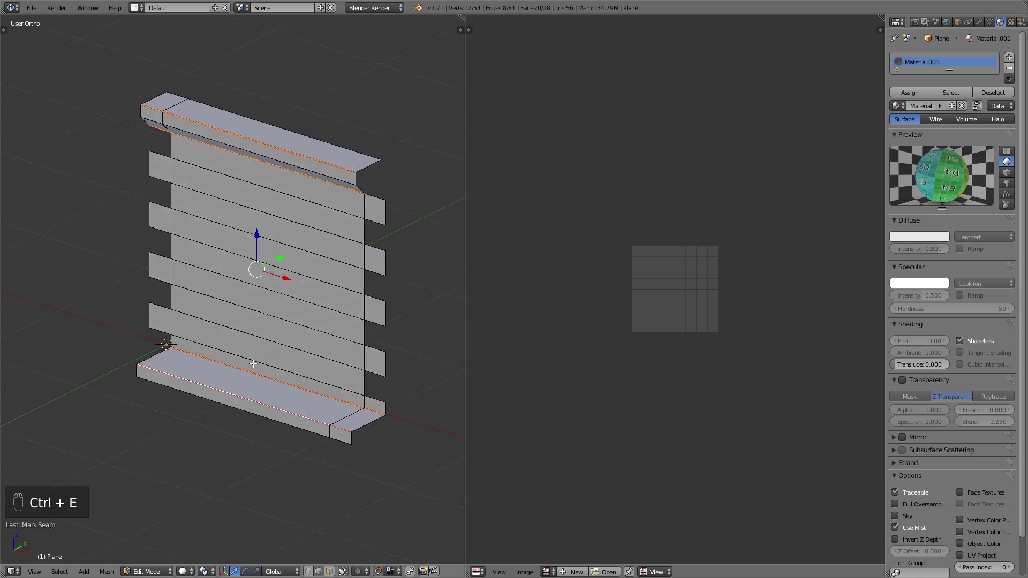
UV-unwrap the whole wall mesh along its seams and leave Edit Mode.
{"action": "key", "text": "a"}
{"action": "key", "text": "a"}
{"action": "key", "text": "a"}
{"action": "key", "text": "u"}
{"action": "left_click", "coordinate": [283, 363]}
{"action": "key", "text": "Tab"}
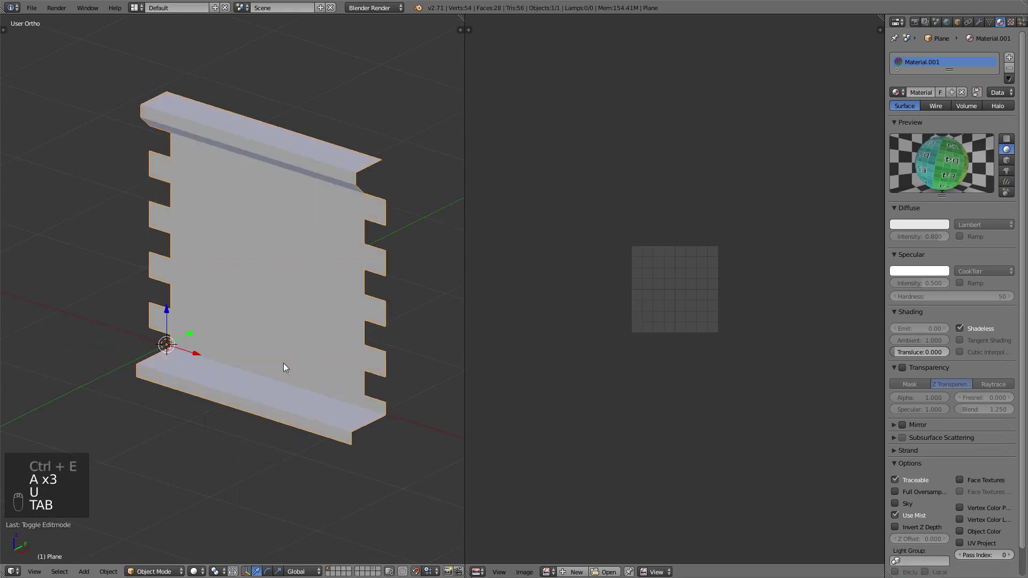
Show the wall with textured shading, then select it and return to Edit Mode to display its UV layout.
{"action": "key", "text": "alt+z"}
{"action": "middle_click_drag", "start_coordinate": [279, 369], "coordinate": [386, 306]}
{"action": "key", "text": "a"}
{"action": "right_click", "coordinate": [332, 319]}
{"action": "key", "text": "Tab"}
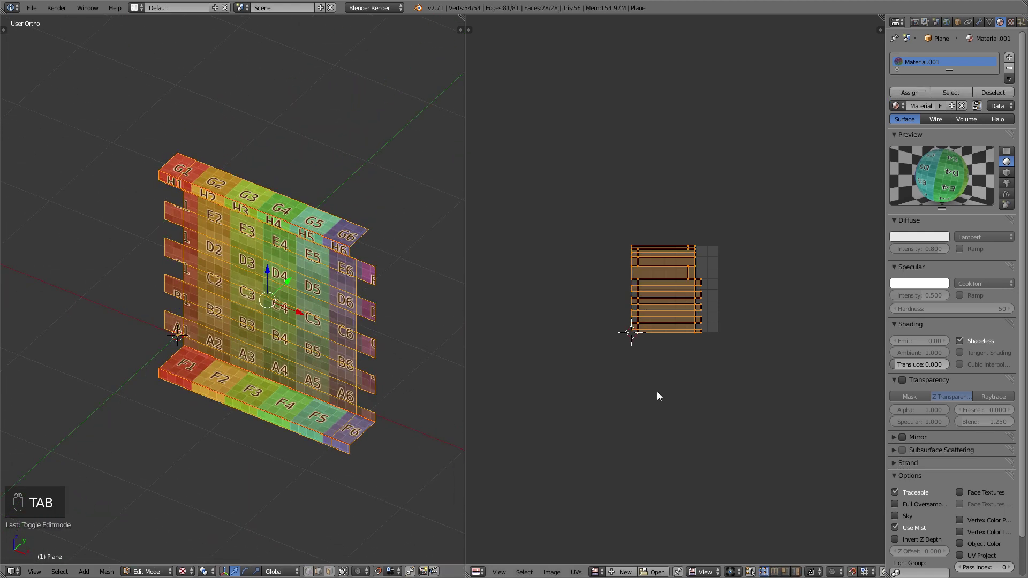
Move the main wall UV island up about 0.21 along Y, leaving room beneath it in the UV square.
{"action": "scroll", "coordinate": [638, 394], "scroll_direction": "up", "scroll_amount": 3}
{"action": "key", "text": "a"}
{"action": "key", "text": "a"}
{"action": "scroll", "coordinate": [605, 384], "scroll_direction": "up", "scroll_amount": 1}
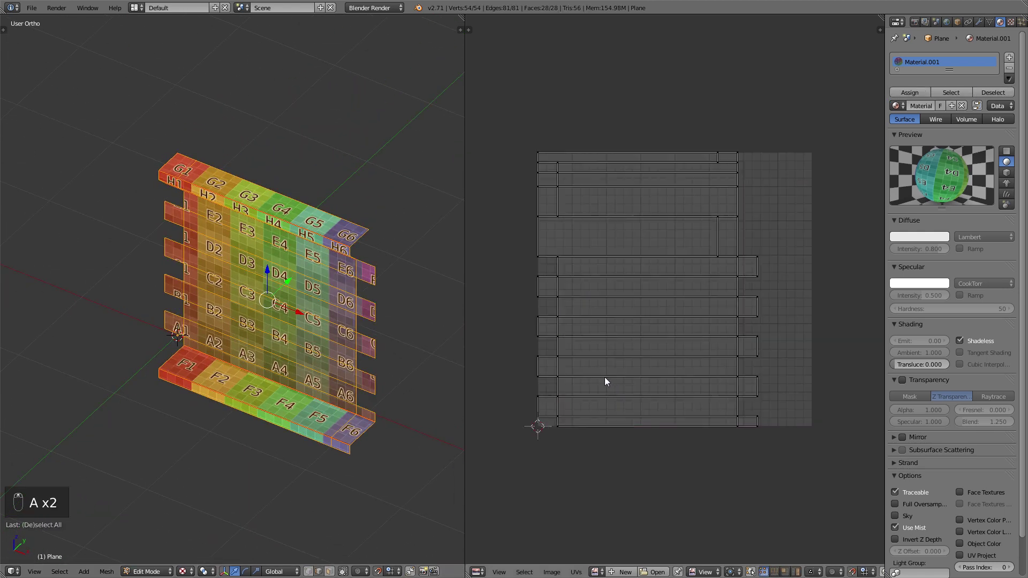
{"action": "key", "text": "l"}
{"action": "key", "text": "shift+Tab"}
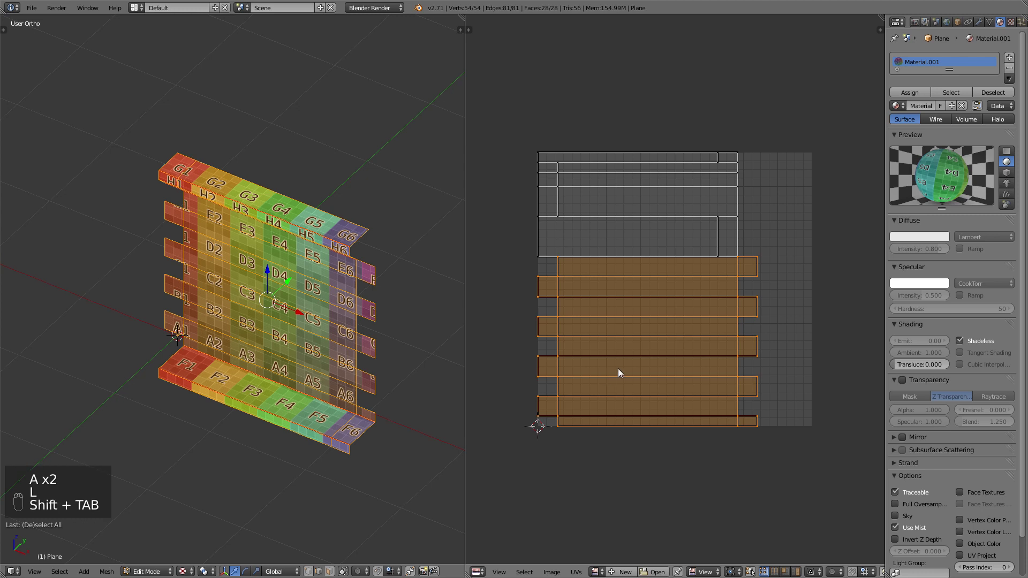
{"action": "key", "text": "g"}
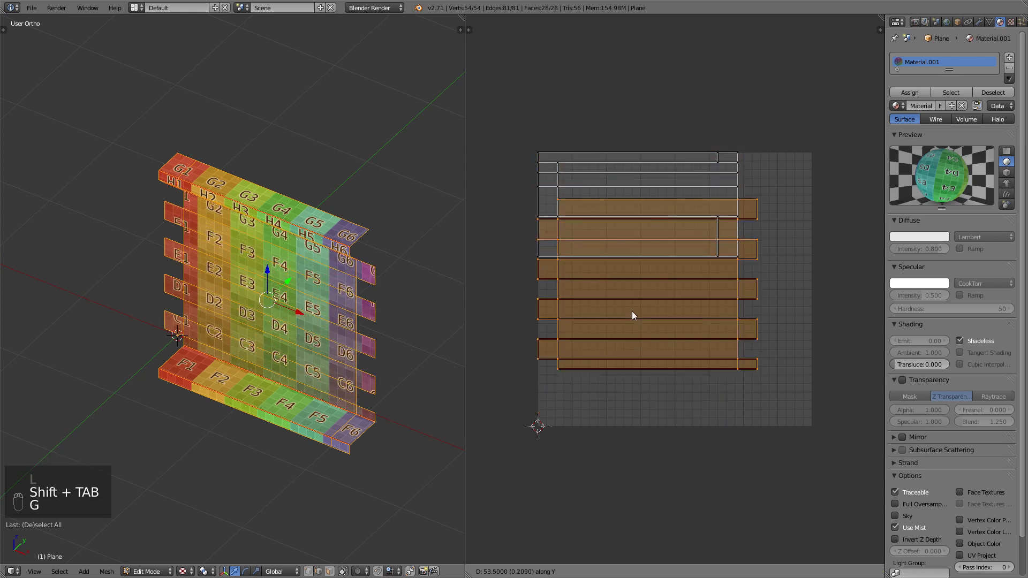
{"action": "left_click", "coordinate": [632, 310]}
{"action": "key", "text": "a"}
{"action": "key", "text": "k"}
{"action": "key", "text": "k"}
{"action": "key", "text": "l"}
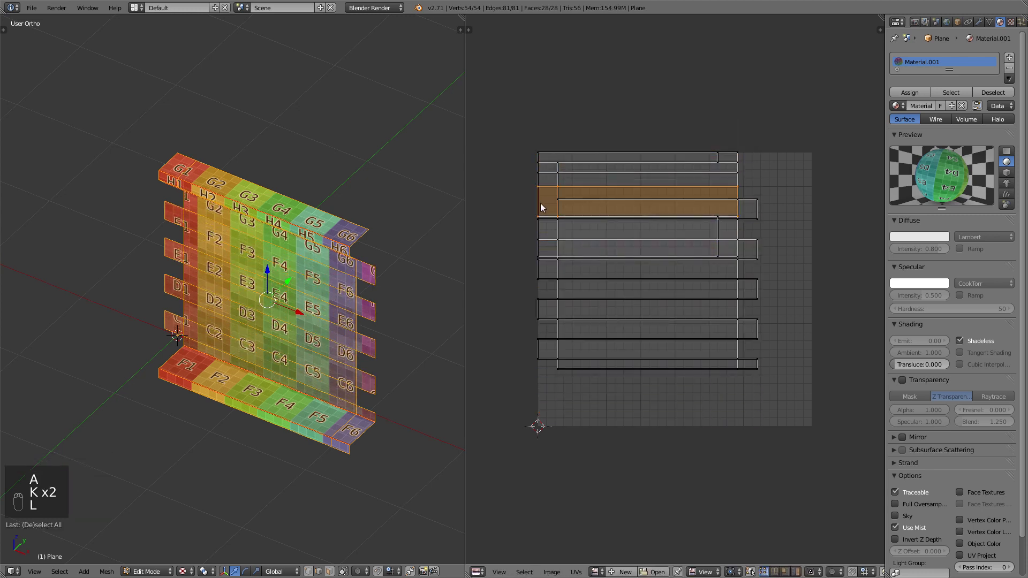
{"action": "key", "text": "g"}
{"action": "left_click", "coordinate": [570, 190]}
{"action": "key", "text": "a"}
{"action": "key", "text": "l"}
{"action": "key", "text": "shift+l"}
{"action": "key", "text": "g"}
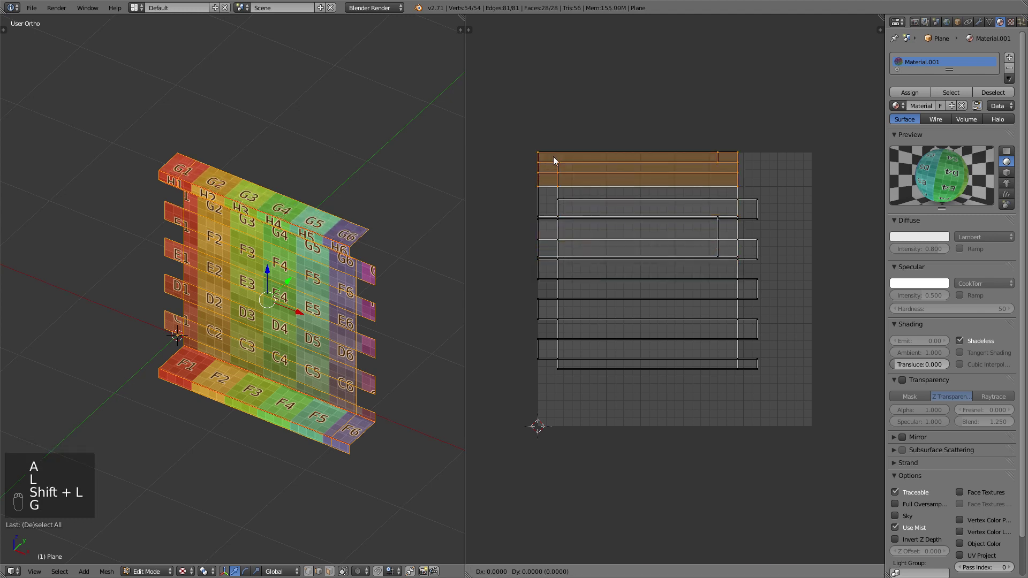
{"action": "right_click", "coordinate": [563, 196]}
{"action": "key", "text": "a"}
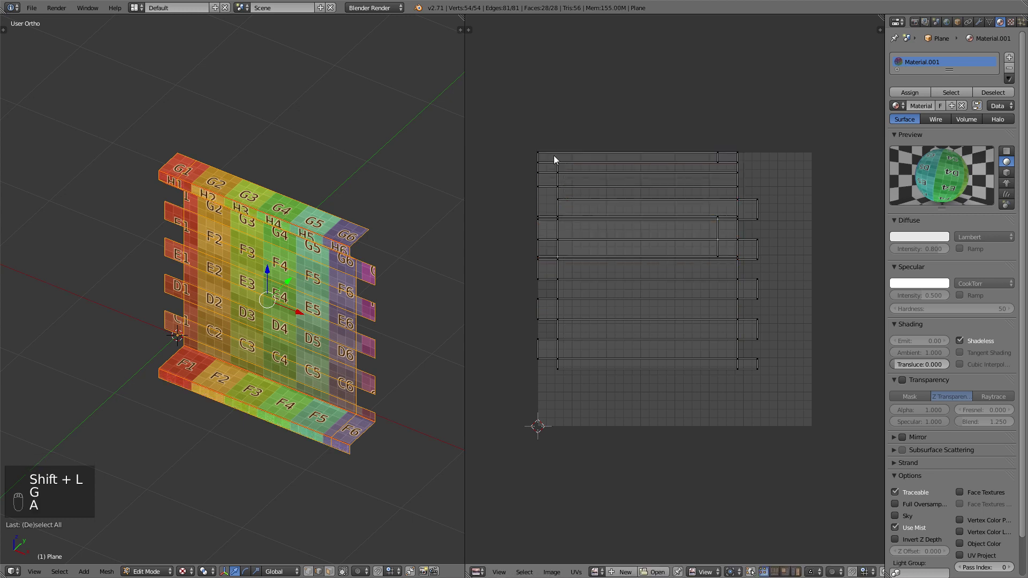
Move the base ledge's front-strip UV island to the bottom of the UV square and its upper-face island directly above it.
{"action": "key", "text": "shift+l"}
{"action": "key", "text": "g"}
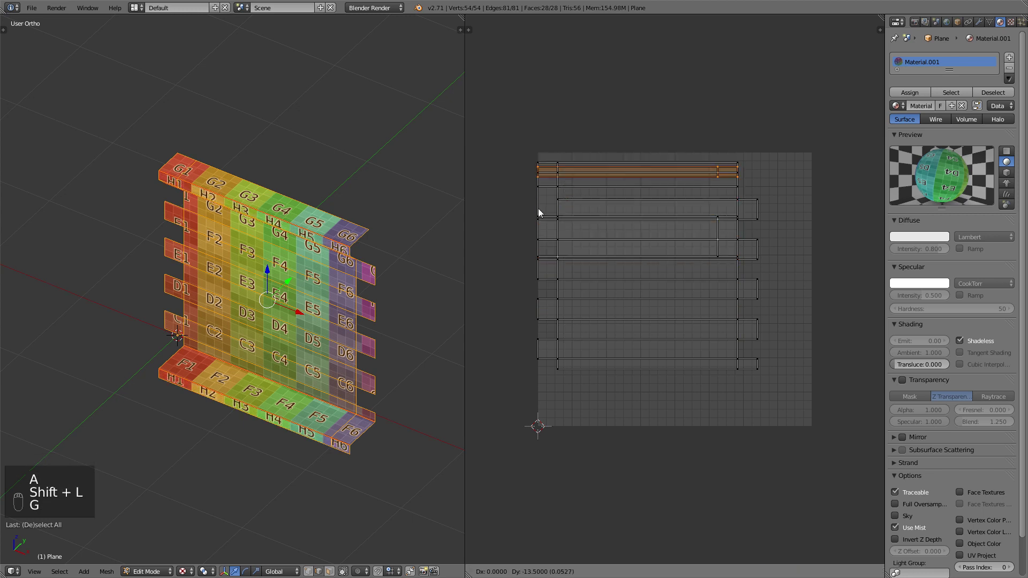
{"action": "left_click", "coordinate": [570, 420]}
{"action": "key", "text": "a"}
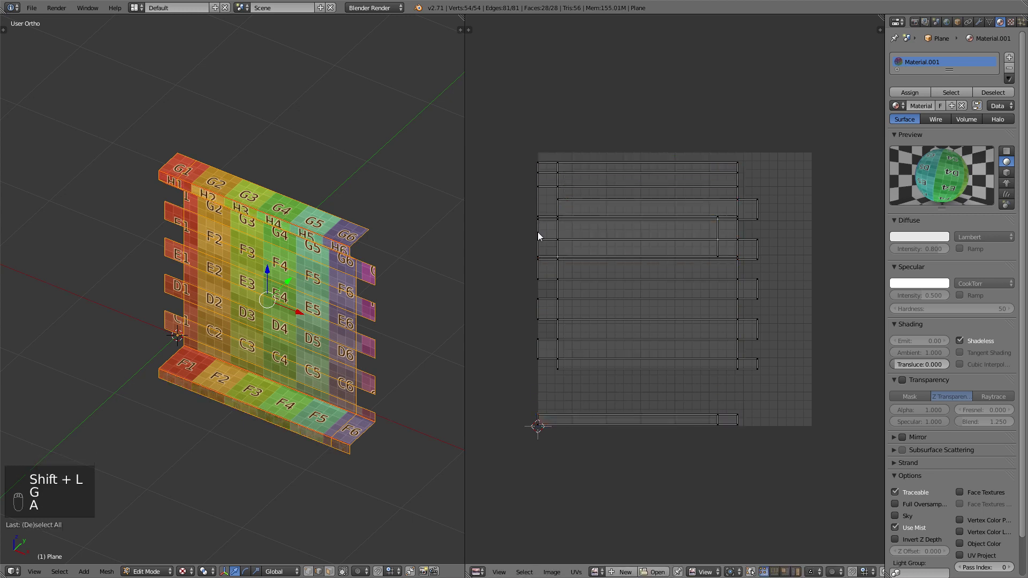
{"action": "key", "text": "l"}
{"action": "key", "text": "g"}
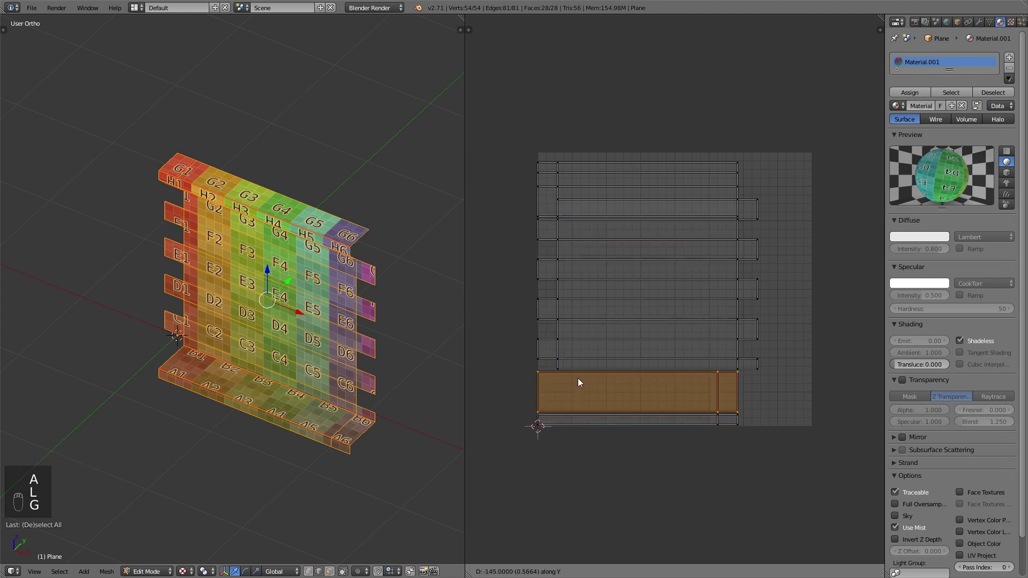
{"action": "left_click", "coordinate": [577, 378]}
{"action": "key", "text": "a"}
Move the top ledge's two UV islands up along Y so they sit directly above the main wall island.
{"action": "key", "text": "l"}
{"action": "key", "text": "shift+l"}
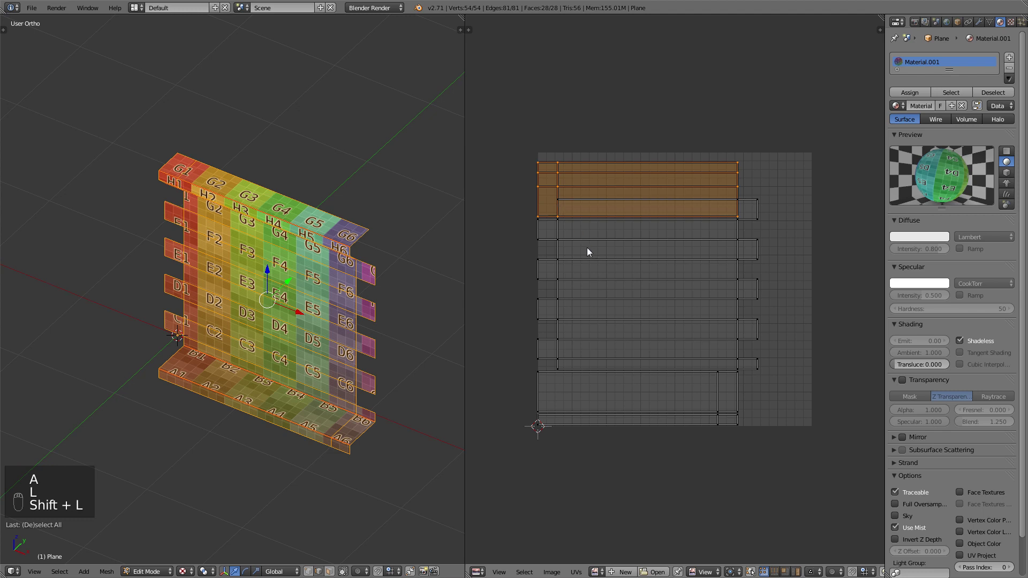
{"action": "key", "text": "g"}
{"action": "left_click", "coordinate": [579, 227]}
{"action": "key", "text": "a"}
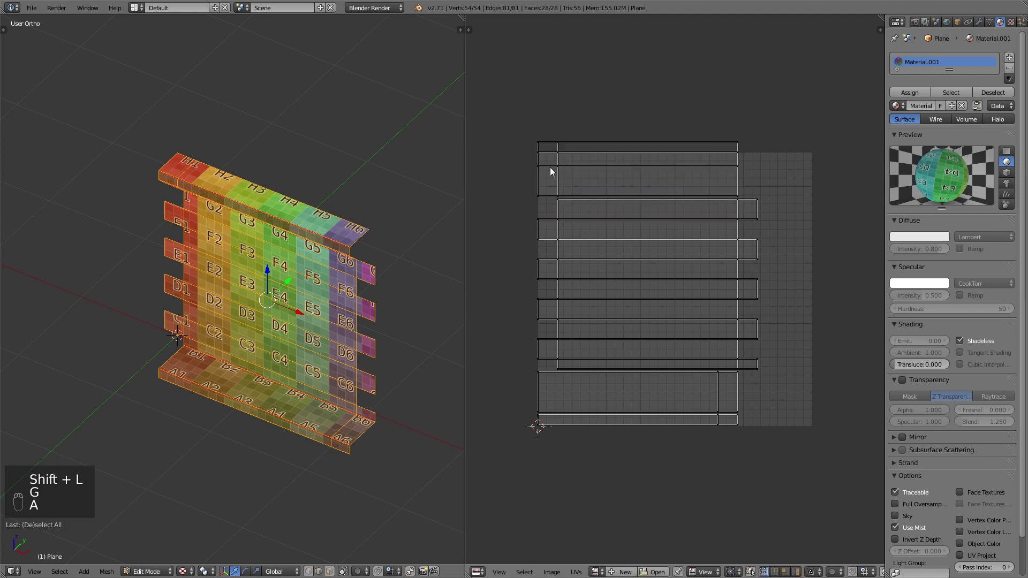
Nudge the top ledge's front-and-bevel UV island to leave a small padding gap from the island below it.
{"action": "key", "text": "shift+l"}
{"action": "key", "text": "shift+l"}
{"action": "key", "text": "l"}
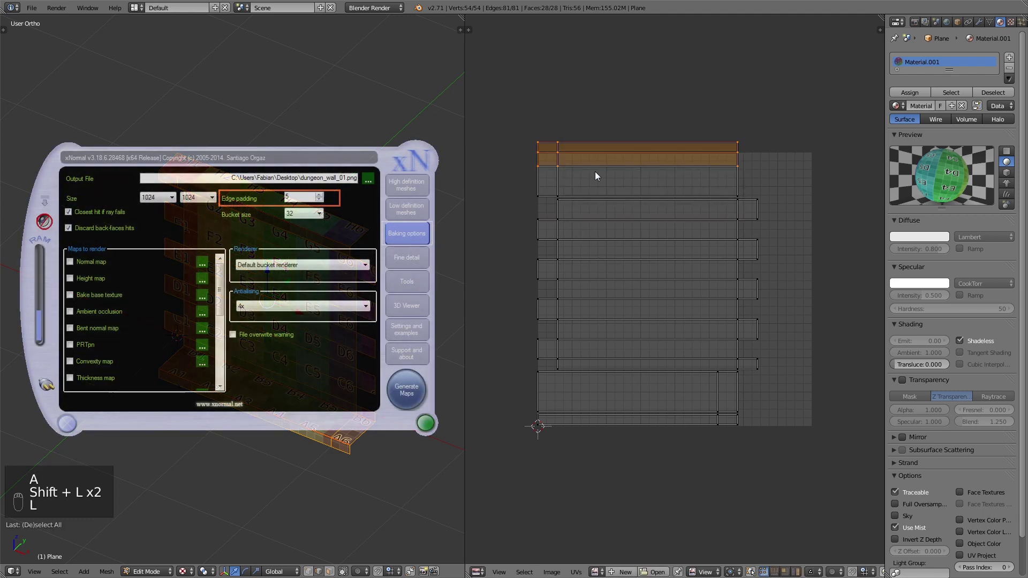
{"action": "key", "text": "g"}
{"action": "right_click", "coordinate": [596, 171]}
{"action": "key", "text": "a"}
Scale all UV islands down together and shift them along Y so the whole layout fits inside the UV square.
{"action": "key", "text": "b"}
{"action": "left_click_drag", "start_coordinate": [492, 98], "coordinate": [830, 494]}
{"action": "key", "text": "s"}
{"action": "left_click", "coordinate": [816, 471]}
{"action": "key", "text": "g"}
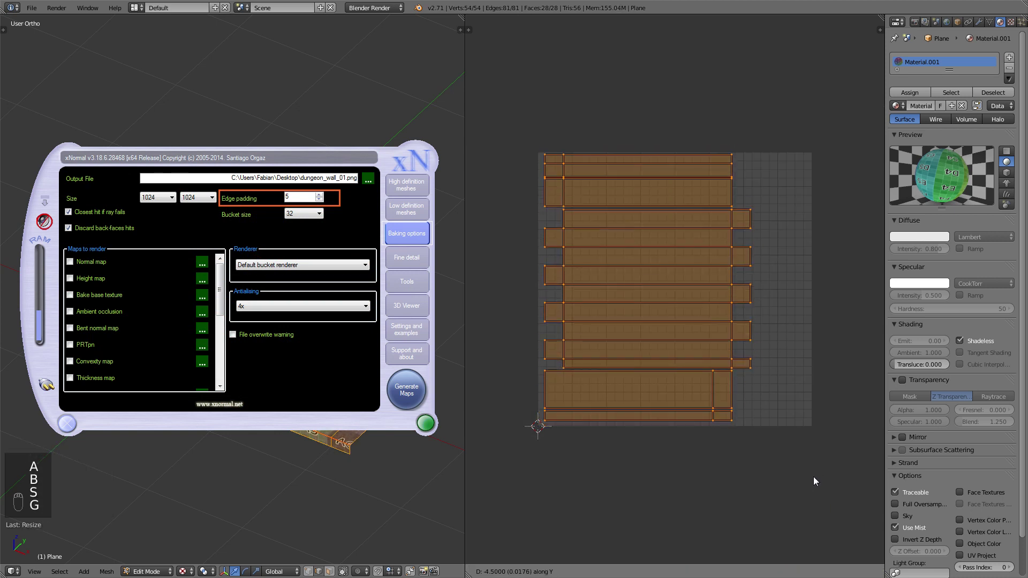
{"action": "left_click", "coordinate": [814, 478]}
{"action": "key", "text": "s"}
{"action": "left_click", "coordinate": [815, 478]}
{"action": "key", "text": "g"}
{"action": "key", "text": "y"}
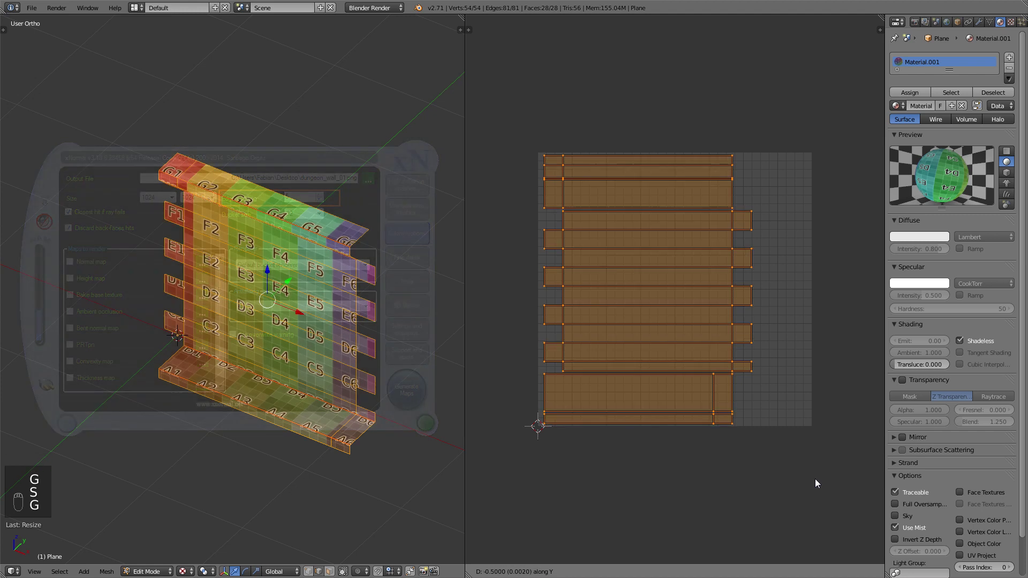
{"action": "left_click", "coordinate": [815, 479]}
{"action": "key", "text": "a"}
Shift the uppermost UV island slightly along Y to widen its gap from the island below.
{"action": "scroll", "coordinate": [615, 198], "scroll_direction": "up", "scroll_amount": 1}
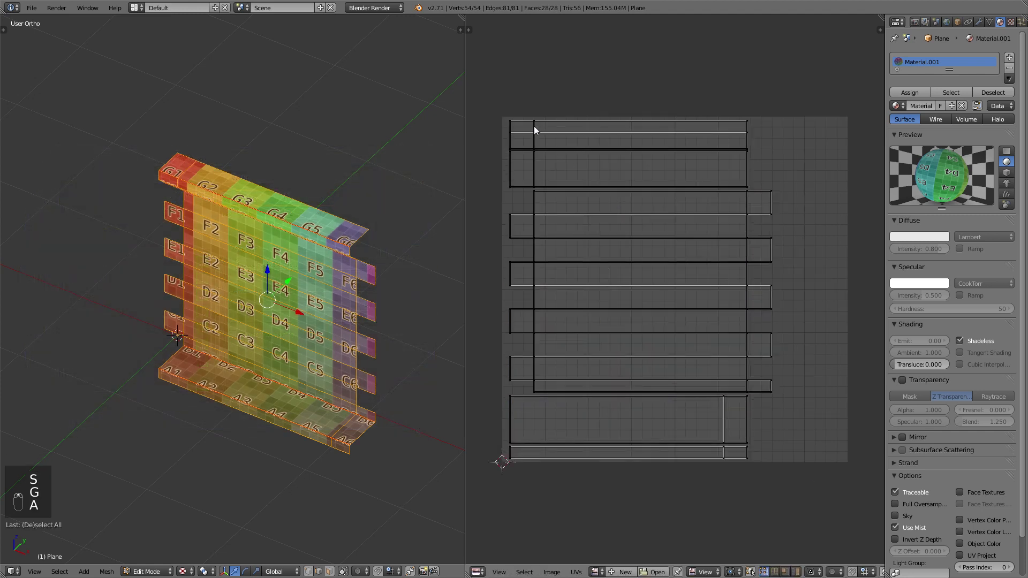
{"action": "key", "text": "shift+l"}
{"action": "key", "text": "g"}
{"action": "key", "text": "y"}
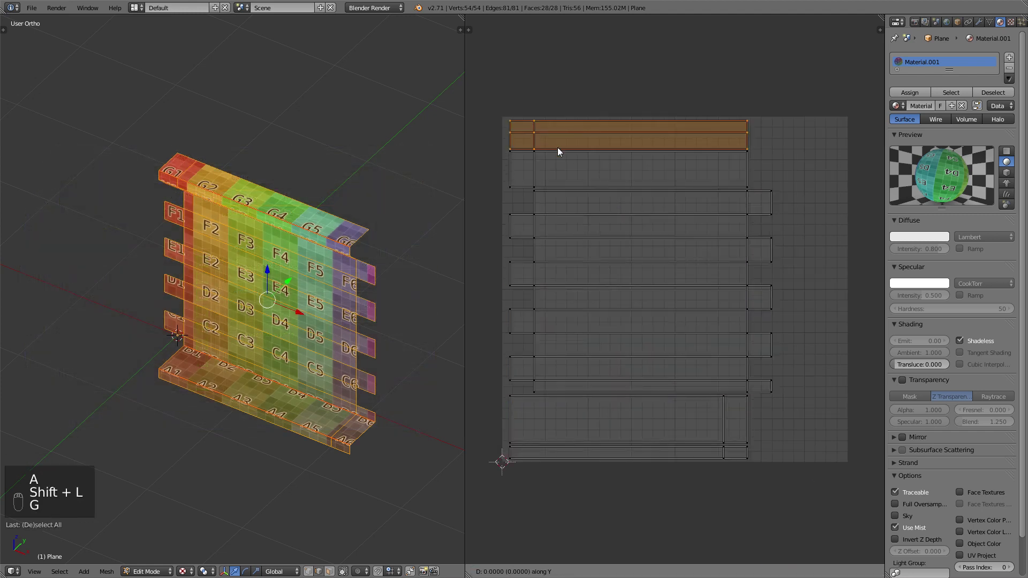
{"action": "left_click", "coordinate": [558, 147]}
{"action": "key", "text": "a"}
Fine-tune the scale of all UV islands together within the UV square and leave Edit Mode.
{"action": "key", "text": "b"}
{"action": "left_click_drag", "start_coordinate": [496, 83], "coordinate": [825, 480]}
{"action": "key", "text": "s"}
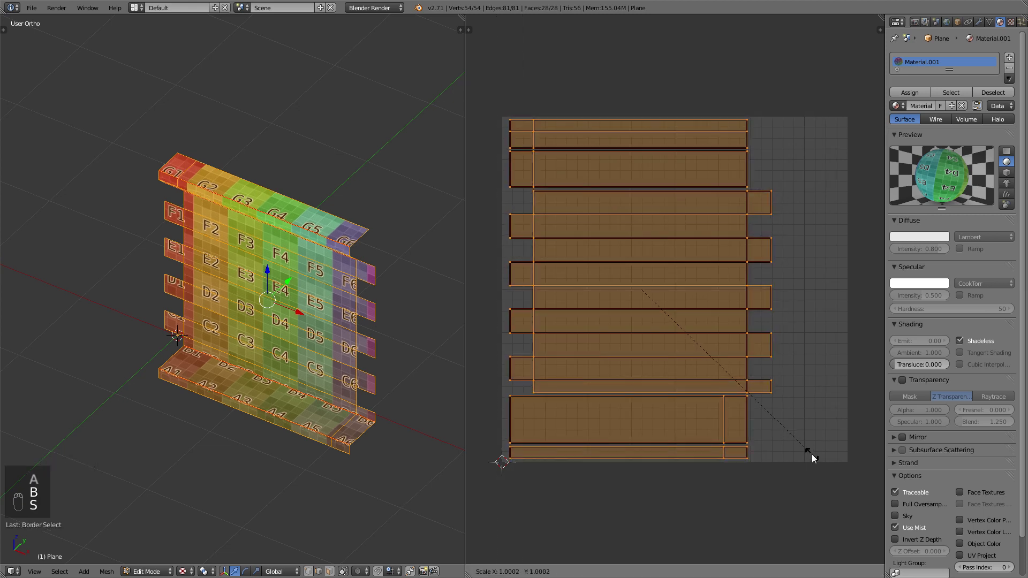
{"action": "left_click", "coordinate": [811, 455]}
{"action": "scroll", "coordinate": [670, 353], "scroll_direction": "down", "scroll_amount": 1}
{"action": "key", "text": "a"}
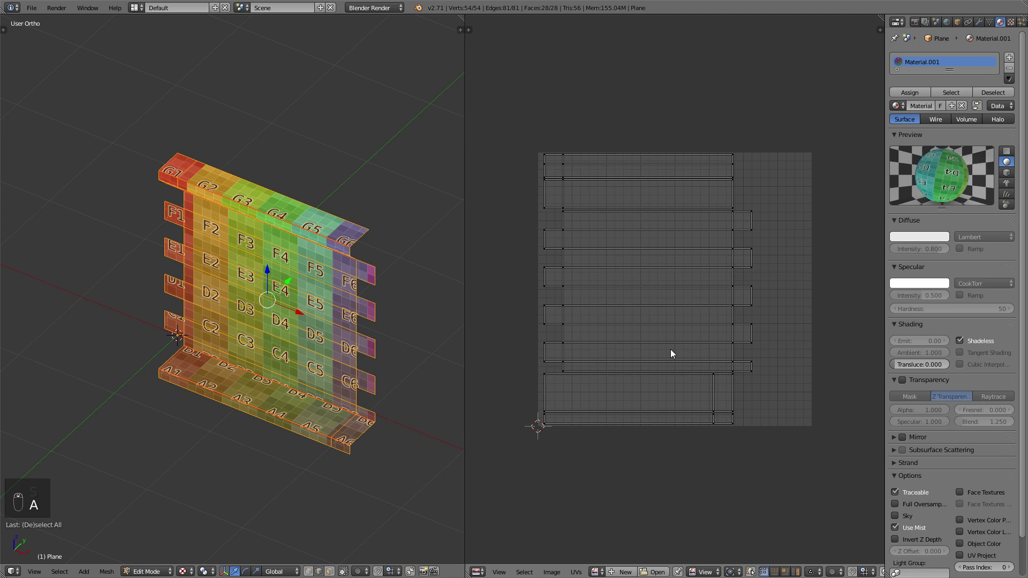
{"action": "key", "text": "Tab"}
{"action": "mouse_move", "coordinate": [348, 268]}
{"action": "middle_mouse_down"}
{"action": "mouse_move", "coordinate": [369, 263]}
{"action": "mouse_move", "coordinate": [341, 264]}
{"action": "middle_mouse_up"}
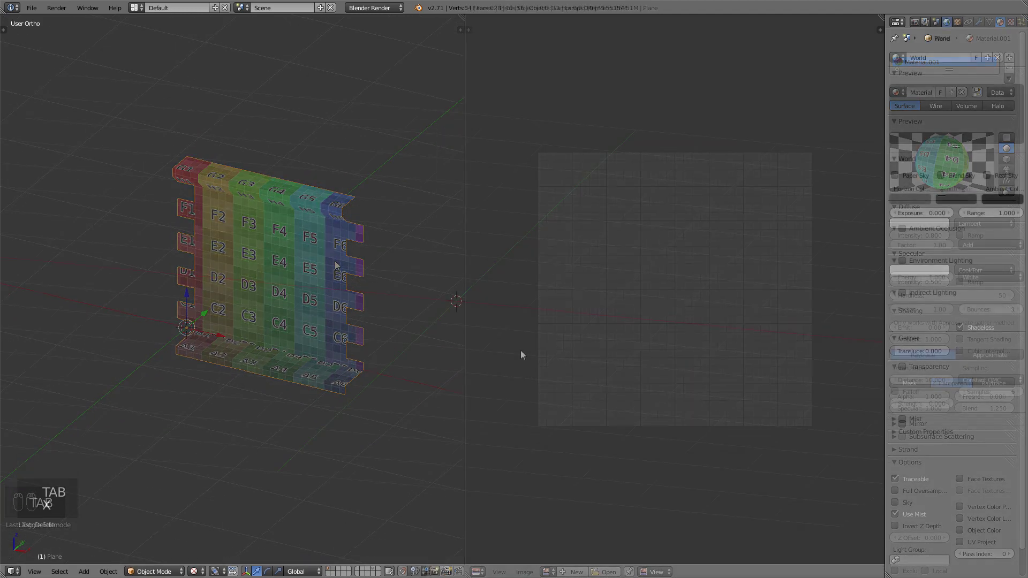
Clear the existing object from the new scene and add a mesh cube.
{"action": "key", "text": "x"}
{"action": "key", "text": "shift+a"}
{"action": "mouse_move", "coordinate": [521, 350]}
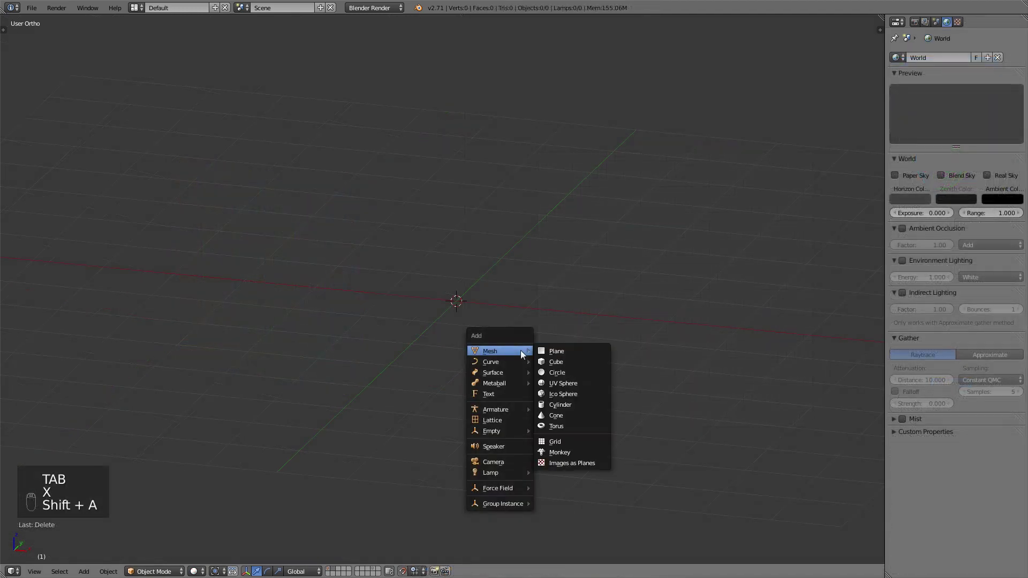
{"action": "left_click", "coordinate": [554, 363]}
In Edit Mode, move the cube's mesh 1 along X and -1 along Y, and raise it so its lower back corner meets the origin.
{"action": "key", "text": "KP_7"}
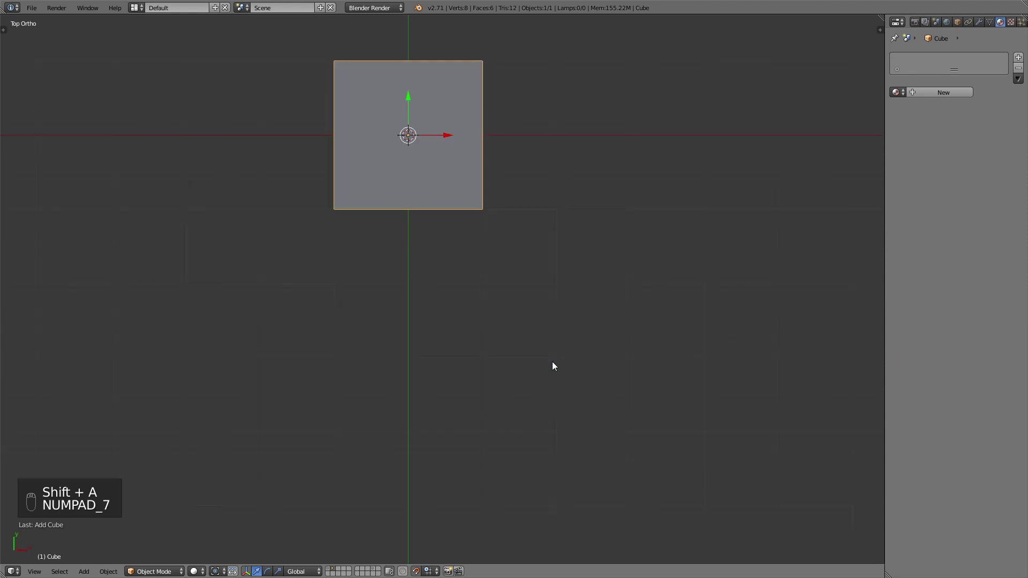
{"action": "key", "text": "Tab"}
{"action": "key", "text": "g"}
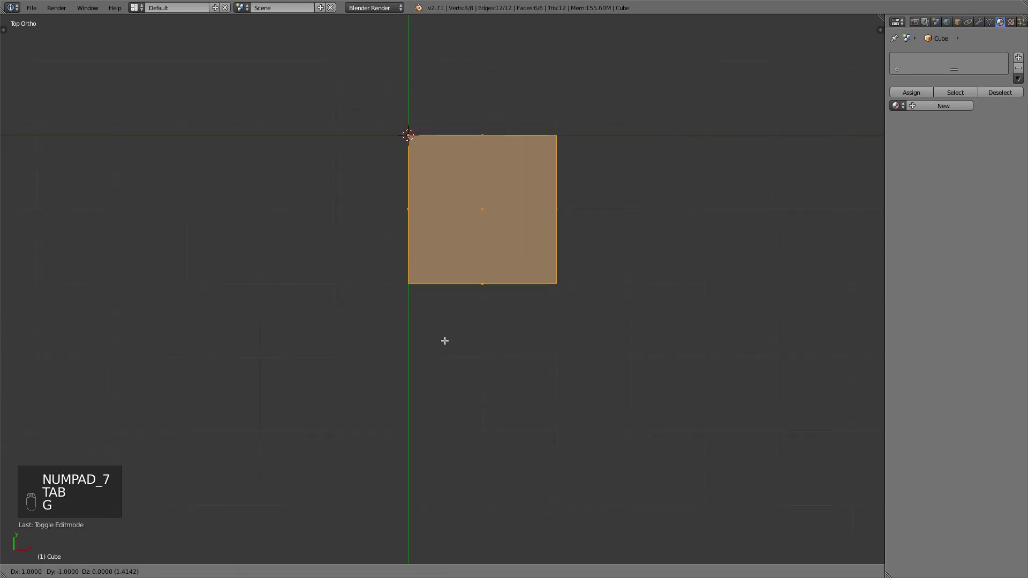
{"action": "left_click", "coordinate": [444, 339]}
{"action": "key", "text": "KP_1"}
{"action": "key", "text": "g"}
{"action": "left_click", "coordinate": [443, 266]}
Extrude the cube's +X end face outward by one cube length to form a two-segment block.
{"action": "middle_click_drag", "start_coordinate": [443, 266], "coordinate": [502, 315]}
{"action": "right_click", "coordinate": [538, 294]}
{"action": "key", "text": "e"}
{"action": "left_click", "coordinate": [538, 294]}
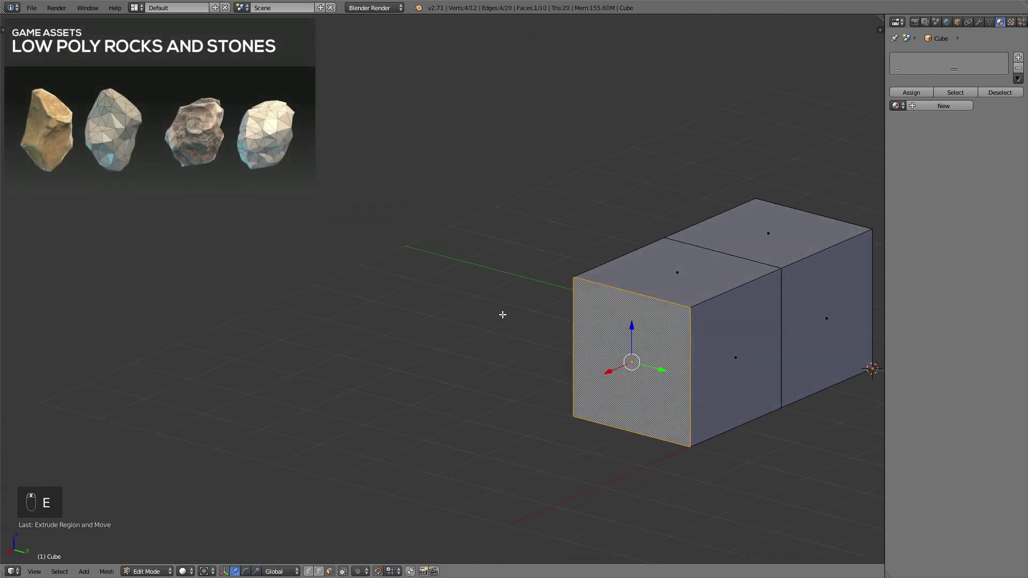
Delete the block's two back faces on the +Y side.
{"action": "right_click", "coordinate": [753, 352]}
{"action": "right_click", "coordinate": [810, 313], "text": "shift"}
{"action": "key", "text": "x"}
{"action": "left_click", "coordinate": [810, 313]}
{"action": "middle_click_drag", "start_coordinate": [809, 313], "coordinate": [552, 315]}
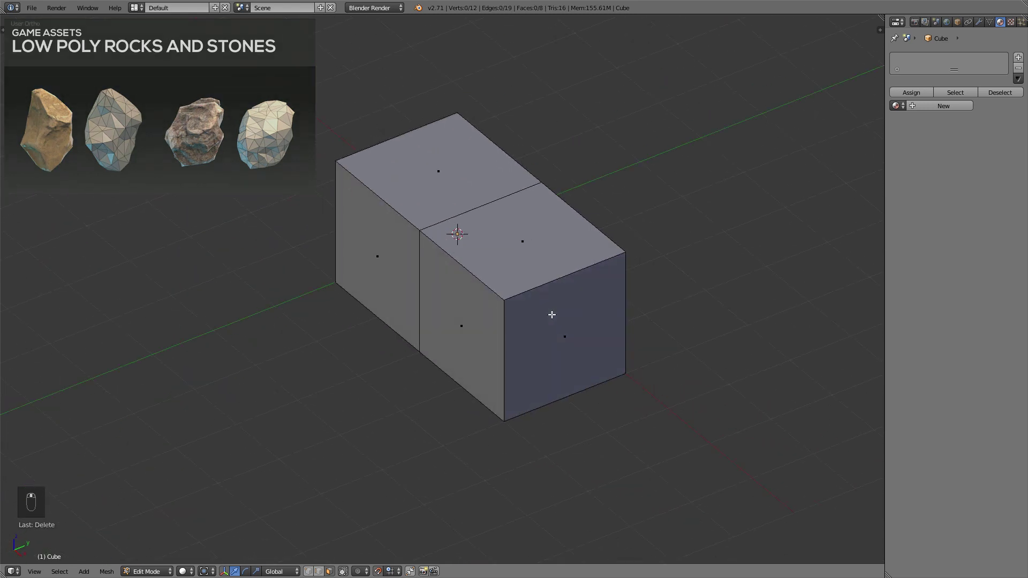
{"action": "key", "text": "ctrl+r"}
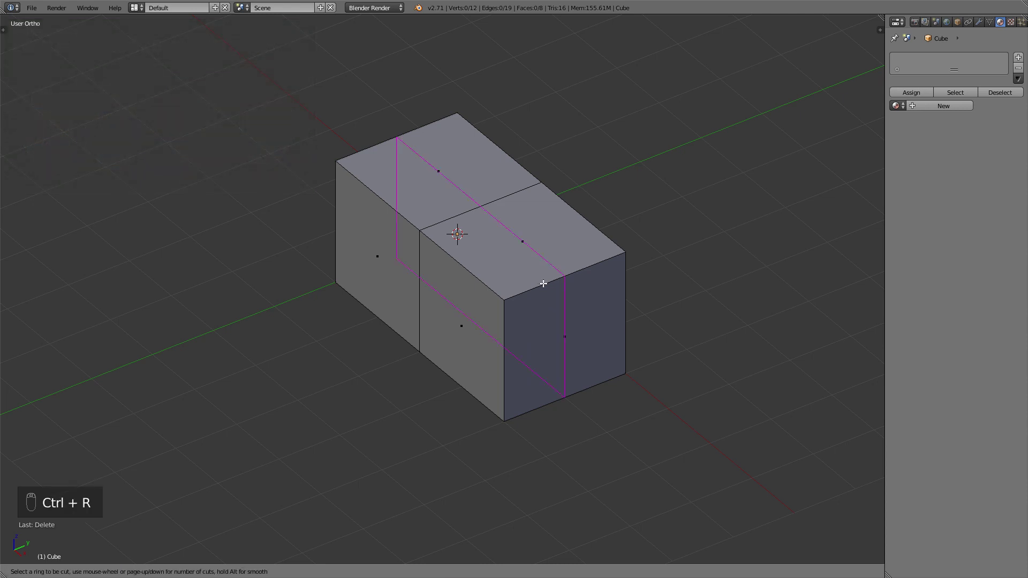
{"action": "right_click", "coordinate": [543, 284]}
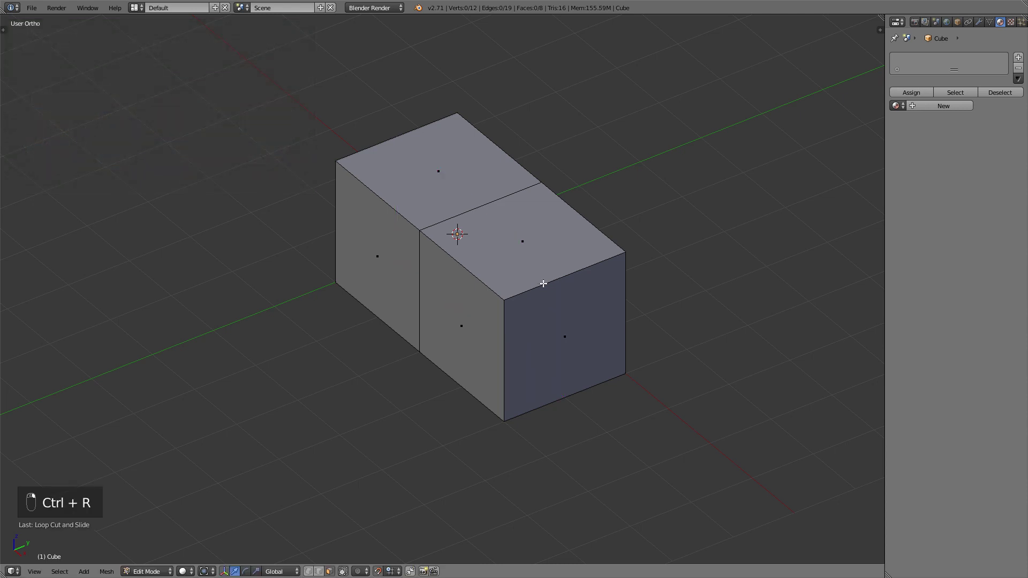
Scale the entire block to 0.5 along the Y axis.
{"action": "key", "text": "a"}
{"action": "key", "text": "s"}
{"action": "key", "text": "x"}
{"action": "key", "text": "y"}
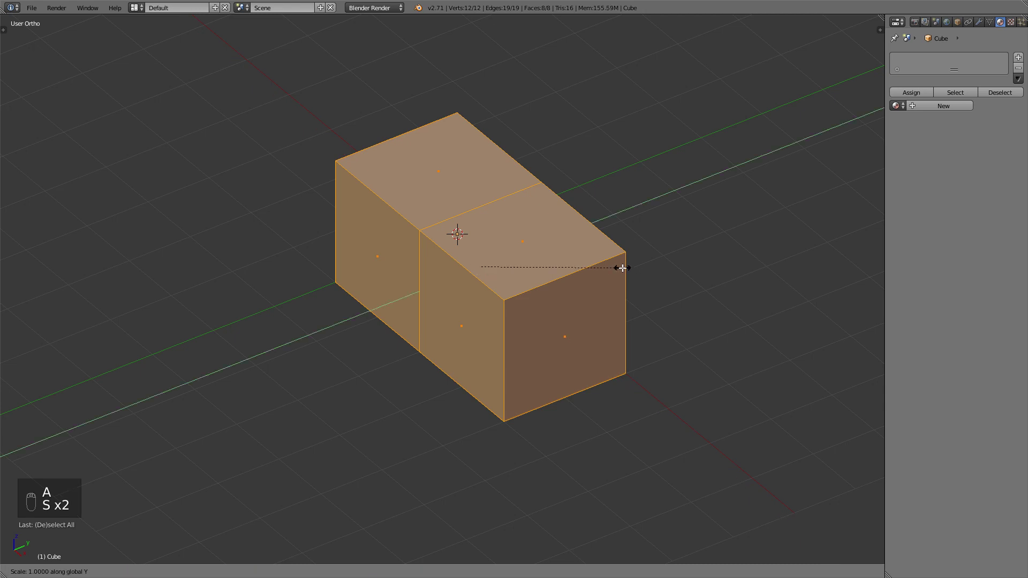
{"action": "type", "text": ".5"}
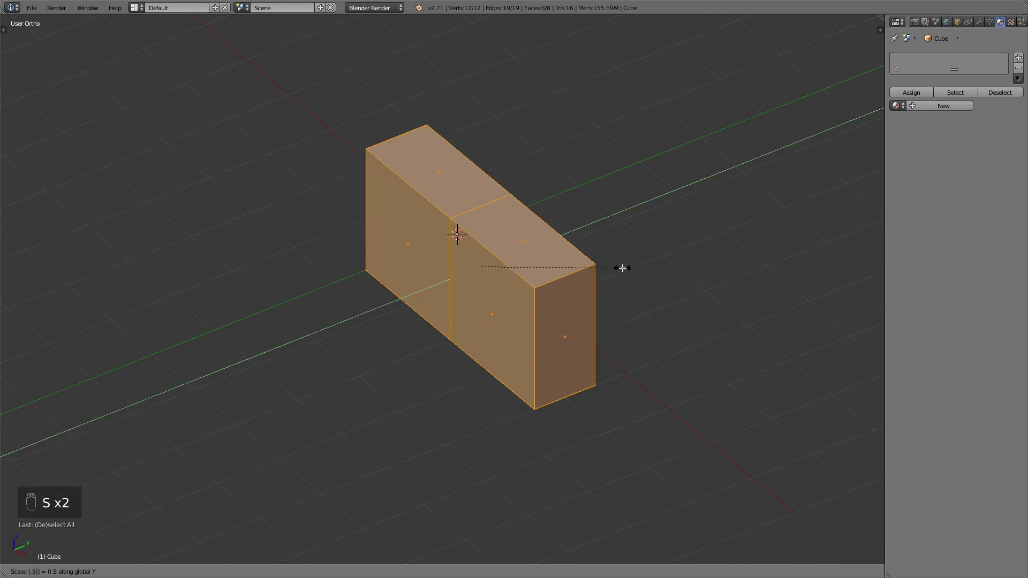
{"action": "key", "text": "Return"}
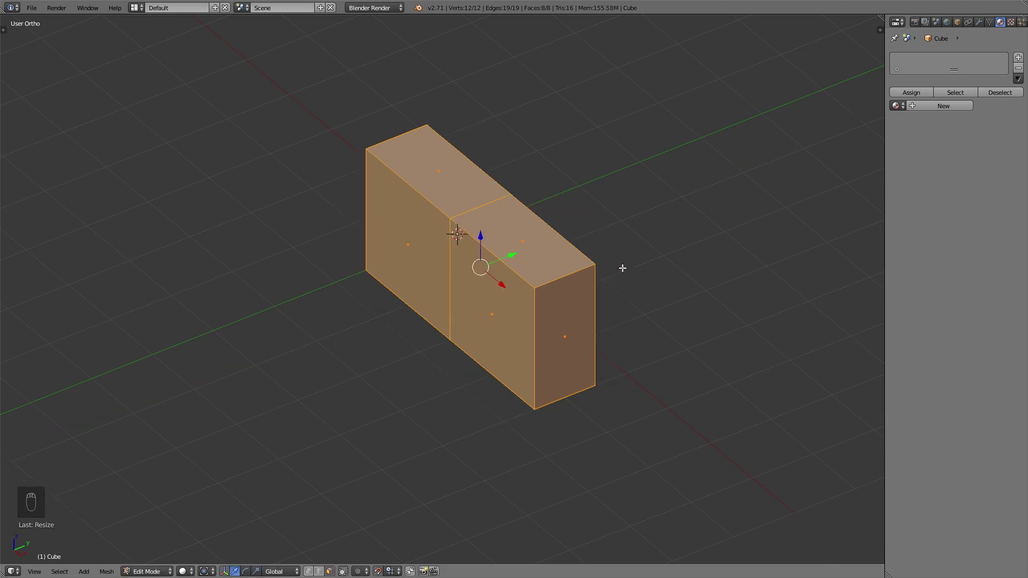
Undo the last mesh scaling, scale the block to 0.5 along Y in Object Mode instead, and apply the object's transform.
{"action": "key", "text": "ctrl+z"}
{"action": "key", "text": "Tab"}
{"action": "type", "text": "s"}
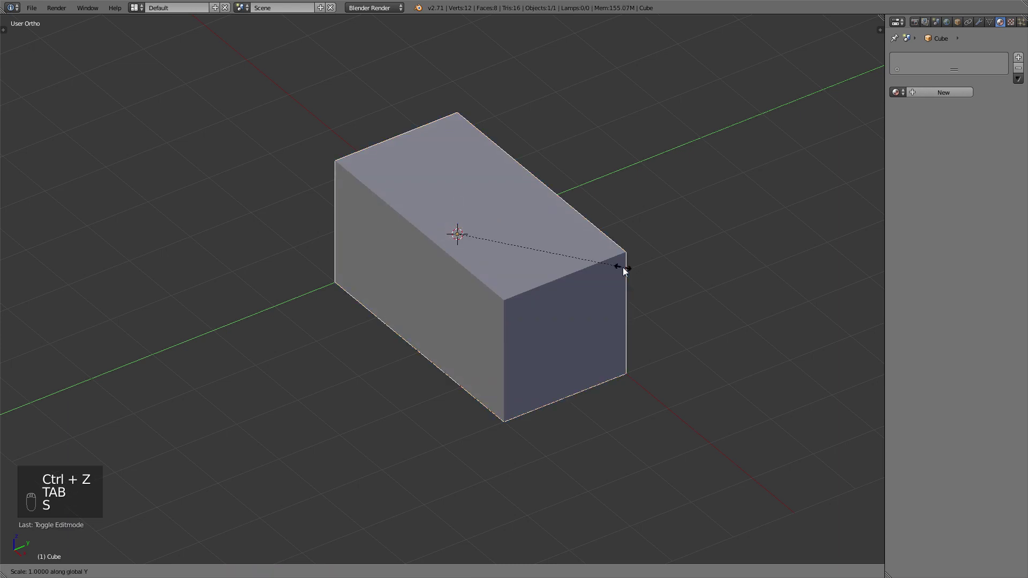
{"action": "type", "text": ".5"}
{"action": "key", "text": "Return"}
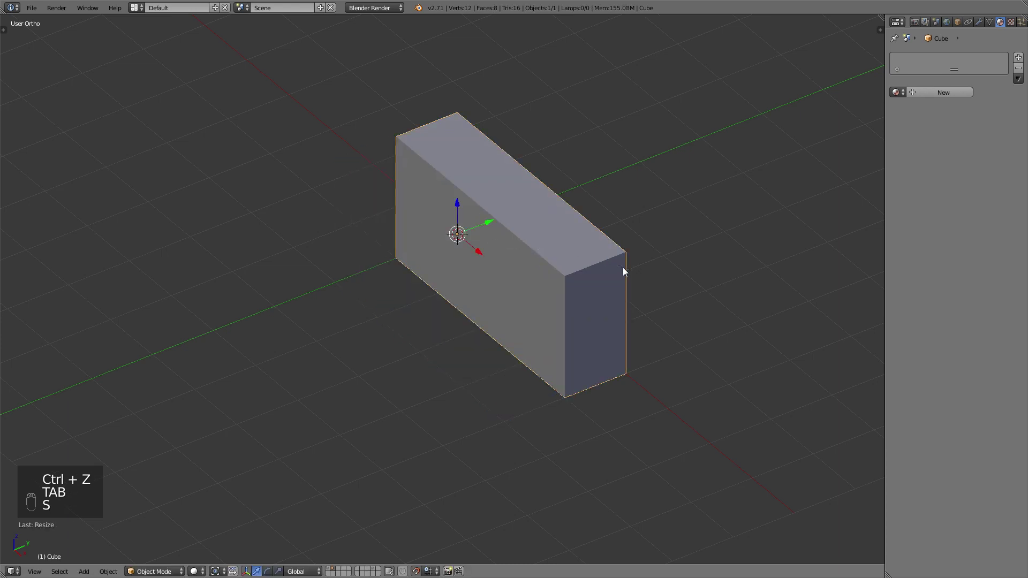
{"action": "key", "text": "ctrl+a"}
{"action": "left_click", "coordinate": [571, 276]}
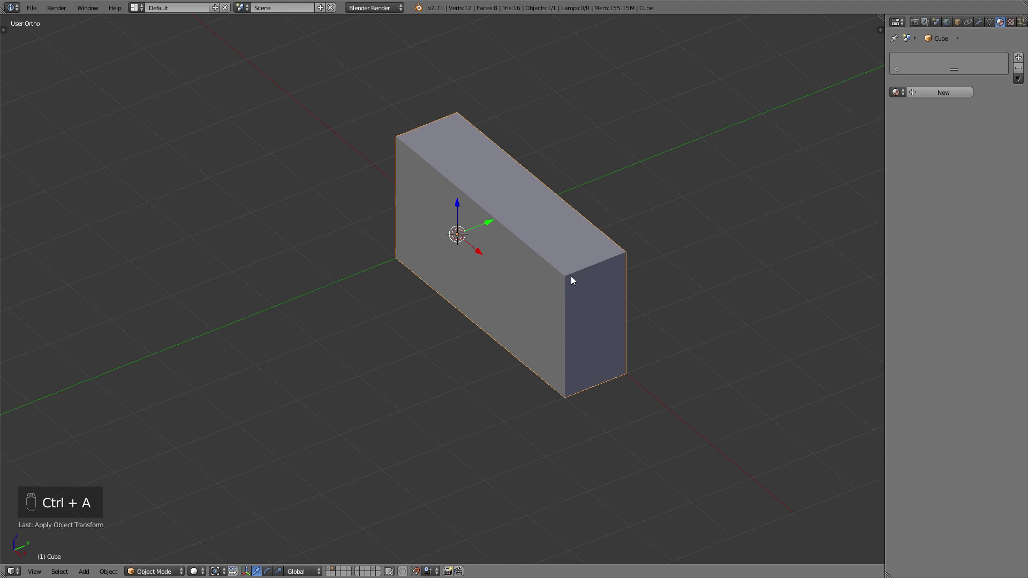
Subdivide the entire block mesh twice in Edit Mode and return to Object Mode.
{"action": "key", "text": "Tab"}
{"action": "key", "text": "w"}
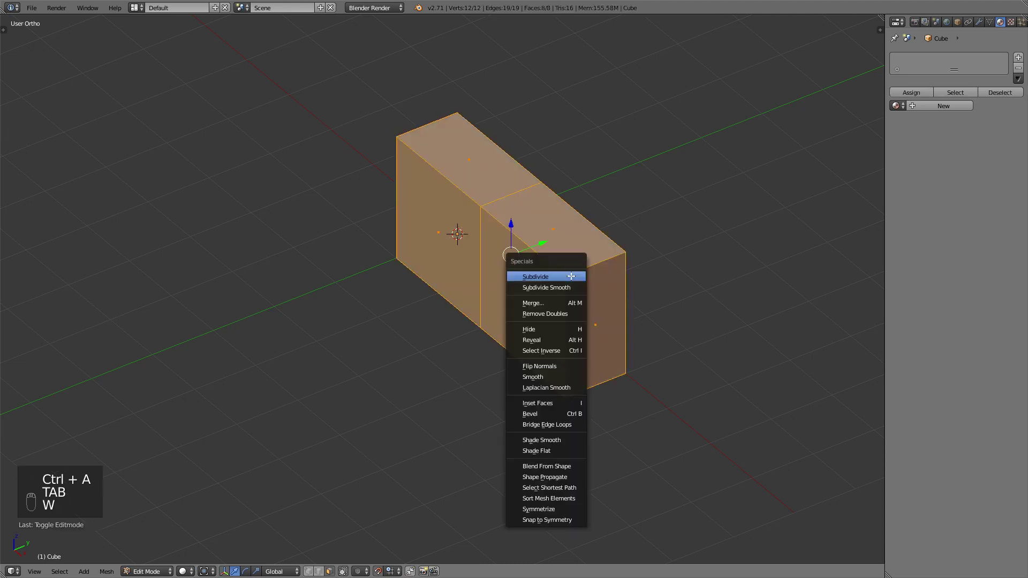
{"action": "left_click", "coordinate": [571, 276]}
{"action": "key", "text": "w"}
{"action": "left_click", "coordinate": [571, 277]}
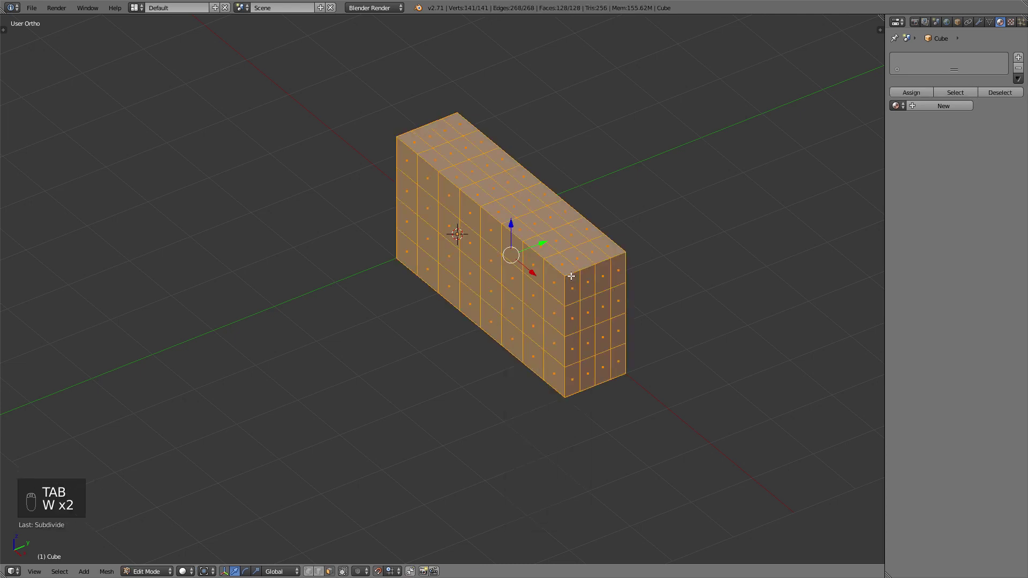
{"action": "key", "text": "Tab"}
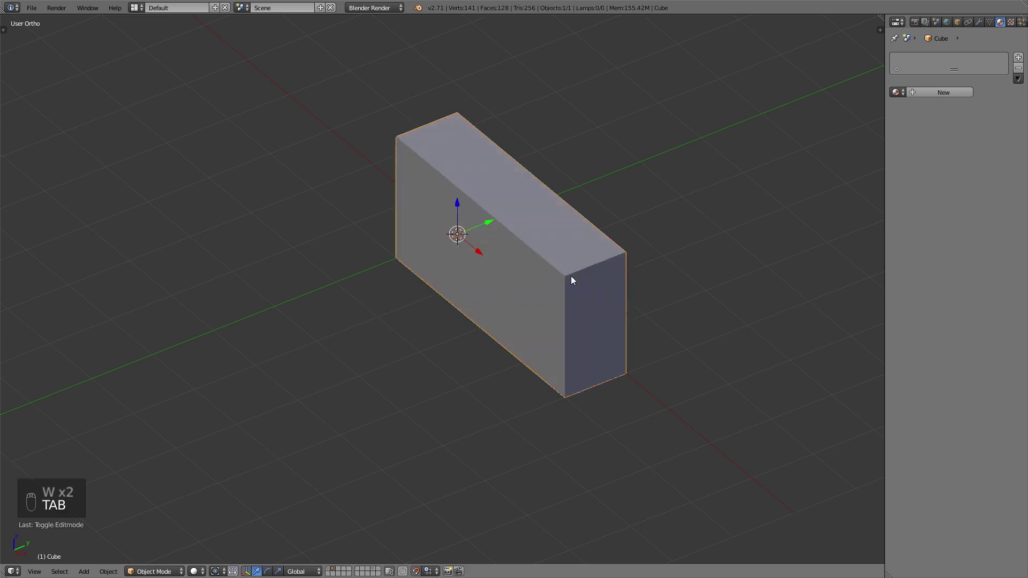
Add and apply a level 2 Subdivision Surface modifier to round the block, and set its shading to smooth.
{"action": "key", "text": "ctrl+2"}
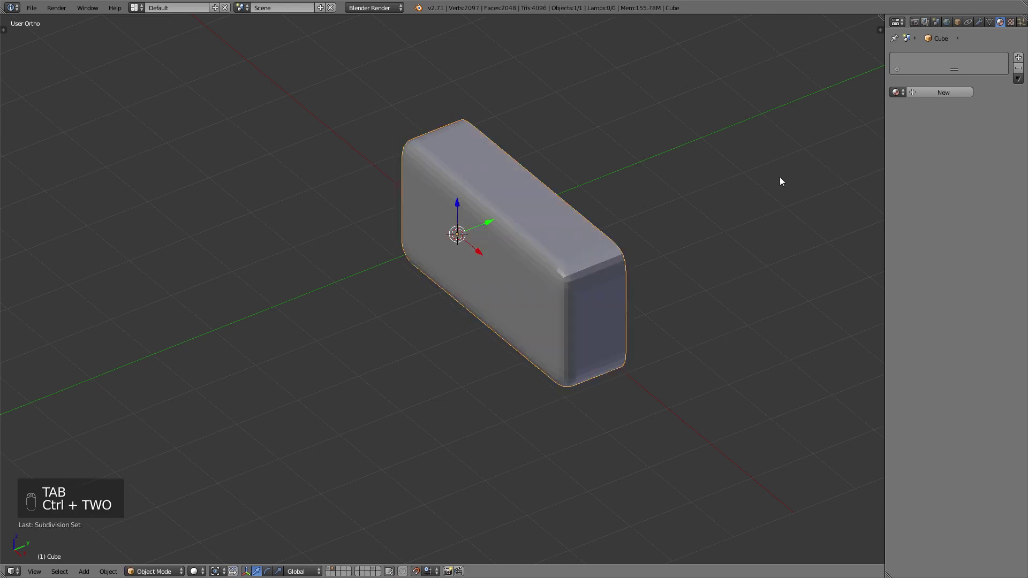
{"action": "left_click", "coordinate": [979, 22]}
{"action": "left_click", "coordinate": [928, 95]}
{"action": "key", "text": "t"}
{"action": "left_click", "coordinate": [34, 170]}
{"action": "key", "text": "t"}
Add a Multiresolution modifier to the brick and subdivide it once.
{"action": "left_click", "coordinate": [918, 58]}
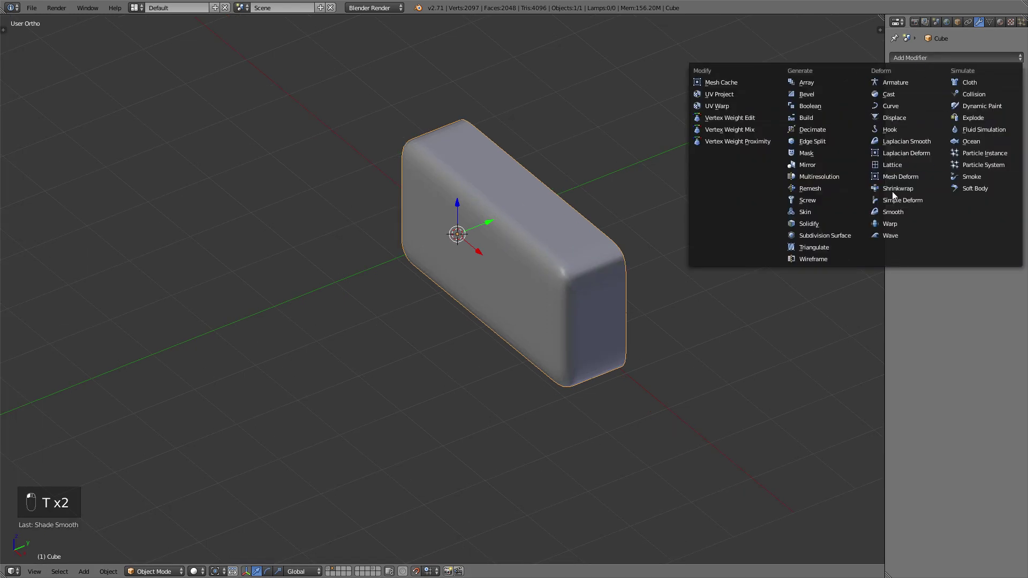
{"action": "left_click", "coordinate": [831, 178]}
{"action": "left_click", "coordinate": [989, 120]}
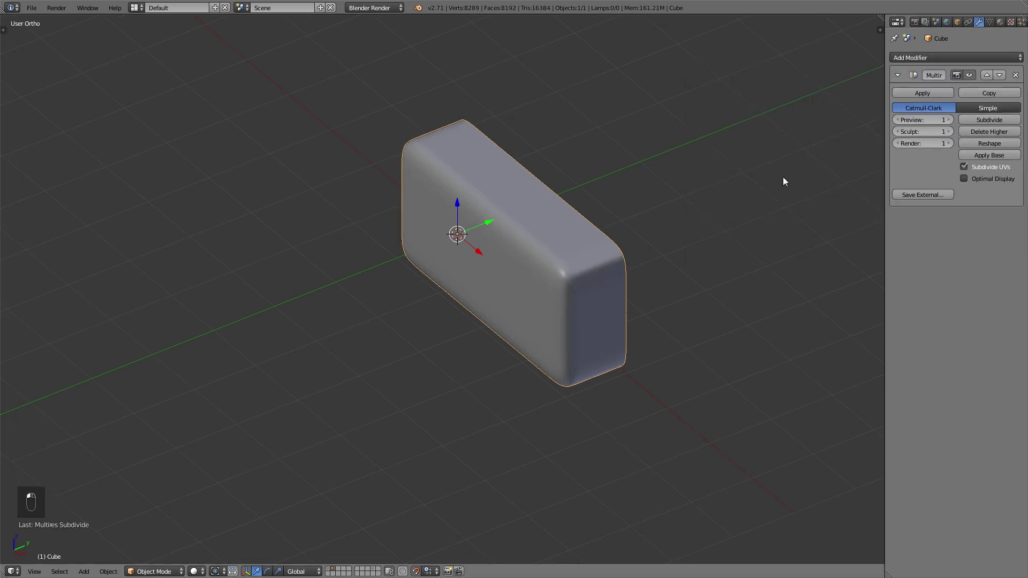
Duplicate the brick three times along the X axis to form a row of four separated bricks.
{"action": "middle_click_drag", "start_coordinate": [665, 214], "coordinate": [551, 184], "text": "shift"}
{"action": "scroll", "coordinate": [535, 188], "scroll_direction": "down", "scroll_amount": 2}
{"action": "middle_click_drag", "start_coordinate": [480, 192], "coordinate": [490, 195]}
{"action": "key", "text": "shift+d"}
{"action": "key", "text": "g"}
{"action": "key", "text": "x"}
{"action": "left_click", "coordinate": [592, 271]}
{"action": "key", "text": "shift+d"}
{"action": "key", "text": "g"}
{"action": "key", "text": "x"}
{"action": "left_click", "coordinate": [706, 352]}
{"action": "key", "text": "shift+d"}
{"action": "key", "text": "g"}
{"action": "key", "text": "x"}
{"action": "key", "text": "g"}
{"action": "key", "text": "x"}
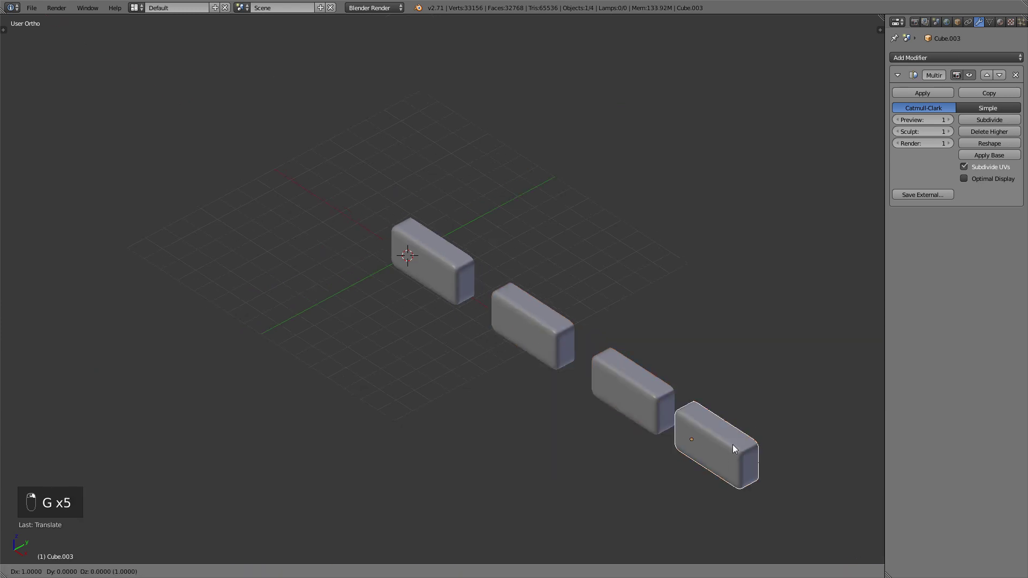
Select the first brick, enlarge the 3D view over the properties editor, and hide the viewport's grid and overlays.
{"action": "right_click", "coordinate": [432, 262]}
{"action": "scroll", "coordinate": [443, 289], "scroll_direction": "up", "scroll_amount": 8}
{"action": "left_click_drag", "start_coordinate": [881, 18], "coordinate": [932, 33]}
{"action": "key", "text": "n"}
{"action": "left_click", "coordinate": [935, 423]}
{"action": "key", "text": "n"}
{"action": "key", "text": "n"}
Put the first brick in Sculpt Mode with the Scrape brush and show the brush's falloff curve.
{"action": "left_click", "coordinate": [167, 573]}
{"action": "left_click", "coordinate": [156, 535]}
{"action": "key", "text": "t"}
{"action": "left_click", "coordinate": [48, 63]}
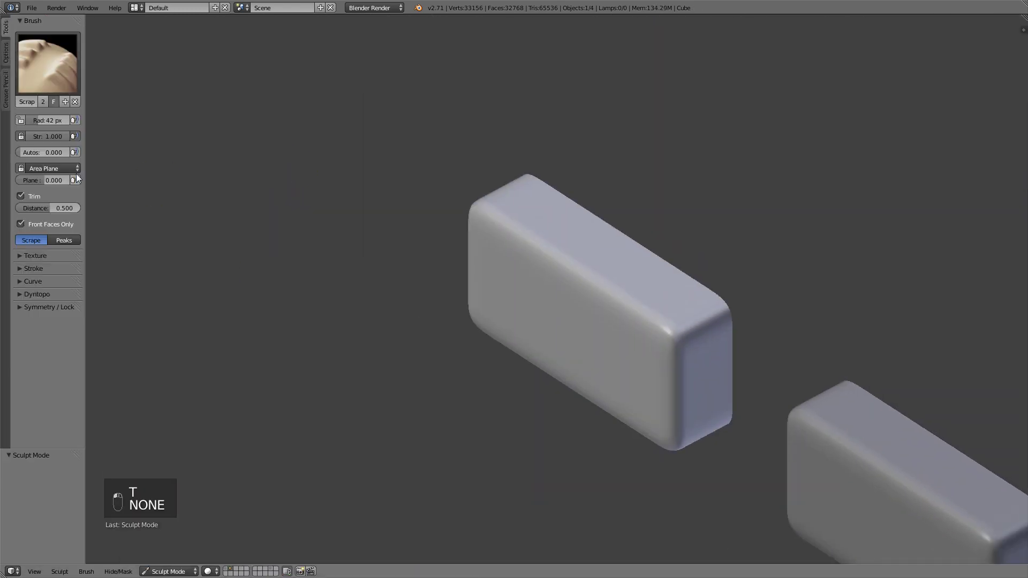
{"action": "left_click", "coordinate": [33, 282]}
Scrape the first brick's edges and front face into rough, chipped facets, using brush radii of 78 and 90 px.
{"action": "scroll", "coordinate": [724, 348], "scroll_direction": "up", "scroll_amount": 3}
{"action": "key", "text": "f"}
{"action": "left_click_drag", "start_coordinate": [596, 272], "coordinate": [466, 187]}
{"action": "middle_click_drag", "start_coordinate": [461, 364], "coordinate": [600, 300]}
{"action": "left_click_drag", "start_coordinate": [330, 335], "coordinate": [346, 418]}
{"action": "middle_click_drag", "start_coordinate": [418, 418], "coordinate": [394, 332]}
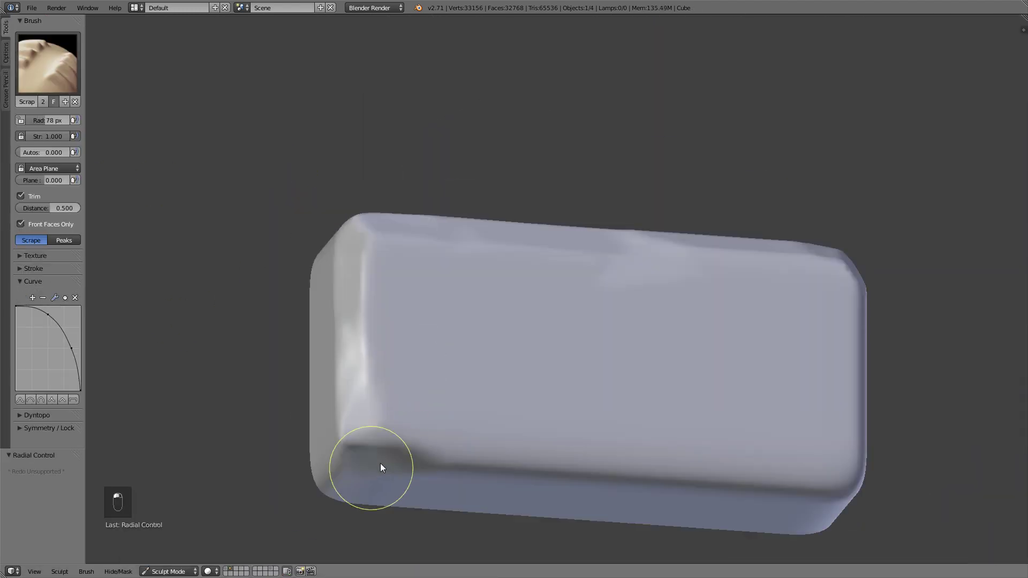
{"action": "left_click_drag", "start_coordinate": [381, 464], "coordinate": [547, 471]}
{"action": "middle_click_drag", "start_coordinate": [632, 429], "coordinate": [525, 436]}
{"action": "key", "text": "f"}
{"action": "mouse_move", "coordinate": [765, 418]}
{"action": "left_mouse_down"}
{"action": "mouse_move", "coordinate": [763, 304]}
{"action": "mouse_move", "coordinate": [766, 396]}
{"action": "left_mouse_up"}
{"action": "middle_click_drag", "start_coordinate": [750, 375], "coordinate": [696, 332]}
{"action": "key", "text": "f"}
{"action": "middle_click_drag", "start_coordinate": [536, 343], "coordinate": [669, 322]}
{"action": "left_click_drag", "start_coordinate": [535, 385], "coordinate": [407, 391]}
{"action": "mouse_move", "coordinate": [643, 300]}
{"action": "middle_mouse_down"}
{"action": "mouse_move", "coordinate": [494, 307]}
{"action": "mouse_move", "coordinate": [594, 342]}
{"action": "middle_mouse_up"}
{"action": "left_click_drag", "start_coordinate": [407, 375], "coordinate": [496, 384]}
{"action": "mouse_move", "coordinate": [496, 384]}
{"action": "middle_mouse_down"}
{"action": "mouse_move", "coordinate": [464, 225]}
{"action": "mouse_move", "coordinate": [597, 513]}
{"action": "mouse_move", "coordinate": [375, 306]}
{"action": "mouse_move", "coordinate": [469, 294]}
{"action": "mouse_move", "coordinate": [386, 267]}
{"action": "middle_mouse_up"}
{"action": "scroll", "coordinate": [597, 513], "scroll_direction": "up", "scroll_amount": 3}
{"action": "mouse_move", "coordinate": [418, 344]}
{"action": "middle_mouse_down"}
{"action": "mouse_move", "coordinate": [370, 408]}
{"action": "mouse_move", "coordinate": [568, 407]}
{"action": "middle_mouse_up"}
Switch sculpting to the second brick and scrape its edges, corners and front face into irregular facets.
{"action": "scroll", "coordinate": [789, 423], "scroll_direction": "down", "scroll_amount": 4}
{"action": "left_click", "coordinate": [169, 572]}
{"action": "left_click", "coordinate": [169, 550]}
{"action": "right_click", "coordinate": [579, 375]}
{"action": "left_click", "coordinate": [168, 572]}
{"action": "left_click", "coordinate": [169, 528]}
{"action": "mouse_move", "coordinate": [573, 413]}
{"action": "left_mouse_down"}
{"action": "mouse_move", "coordinate": [606, 287]}
{"action": "mouse_move", "coordinate": [669, 289]}
{"action": "left_mouse_up"}
{"action": "middle_click_drag", "start_coordinate": [648, 374], "coordinate": [637, 300]}
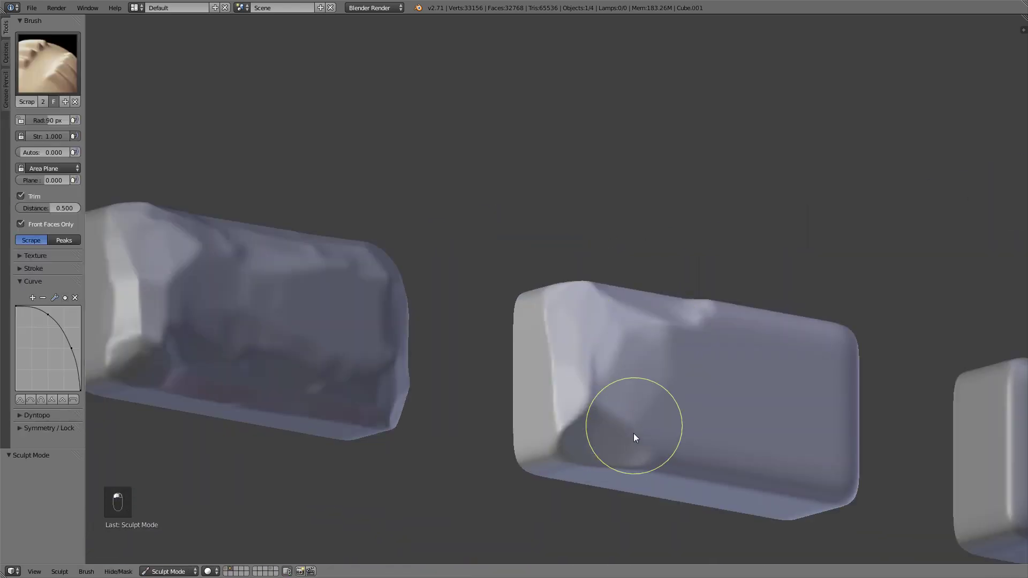
{"action": "left_click_drag", "start_coordinate": [634, 433], "coordinate": [750, 461]}
{"action": "middle_click_drag", "start_coordinate": [804, 407], "coordinate": [643, 396]}
{"action": "left_click_drag", "start_coordinate": [930, 390], "coordinate": [911, 327]}
{"action": "middle_click_drag", "start_coordinate": [857, 267], "coordinate": [841, 396]}
{"action": "middle_click_drag", "start_coordinate": [760, 265], "coordinate": [857, 214]}
{"action": "left_click_drag", "start_coordinate": [910, 316], "coordinate": [884, 416]}
{"action": "middle_click_drag", "start_coordinate": [884, 416], "coordinate": [635, 377]}
Switch sculpting to the third brick and scrape its edges and front face unevenly, changing the brush radius to 66 px.
{"action": "scroll", "coordinate": [635, 377], "scroll_direction": "down", "scroll_amount": 4}
{"action": "left_click", "coordinate": [169, 572]}
{"action": "left_click", "coordinate": [169, 549]}
{"action": "right_click", "coordinate": [809, 381]}
{"action": "left_click", "coordinate": [155, 571]}
{"action": "left_click", "coordinate": [155, 527]}
{"action": "key", "text": "f"}
{"action": "middle_click_drag", "start_coordinate": [857, 418], "coordinate": [536, 375], "text": "shift"}
{"action": "mouse_move", "coordinate": [645, 383]}
{"action": "left_mouse_down"}
{"action": "mouse_move", "coordinate": [620, 483]}
{"action": "mouse_move", "coordinate": [478, 458]}
{"action": "mouse_move", "coordinate": [439, 345]}
{"action": "left_mouse_up"}
{"action": "middle_click_drag", "start_coordinate": [440, 345], "coordinate": [445, 375]}
{"action": "left_click_drag", "start_coordinate": [450, 343], "coordinate": [659, 321]}
{"action": "key", "text": "f"}
{"action": "key", "text": "f"}
{"action": "mouse_move", "coordinate": [692, 328]}
{"action": "middle_mouse_down"}
{"action": "mouse_move", "coordinate": [638, 396]}
{"action": "mouse_move", "coordinate": [482, 418]}
{"action": "mouse_move", "coordinate": [514, 412]}
{"action": "middle_mouse_up"}
{"action": "left_click_drag", "start_coordinate": [515, 412], "coordinate": [583, 419]}
Switch sculpting to the fourth brick and scrape its edges and front face into worn, uneven facets.
{"action": "left_click", "coordinate": [169, 571]}
{"action": "left_click", "coordinate": [169, 549]}
{"action": "mouse_move", "coordinate": [584, 419]}
{"action": "middle_mouse_down"}
{"action": "mouse_move", "coordinate": [514, 455]}
{"action": "mouse_move", "coordinate": [565, 404]}
{"action": "middle_mouse_up"}
{"action": "right_click", "coordinate": [734, 361]}
{"action": "left_click", "coordinate": [156, 571]}
{"action": "left_click", "coordinate": [155, 528]}
{"action": "mouse_move", "coordinate": [466, 300]}
{"action": "left_mouse_down"}
{"action": "mouse_move", "coordinate": [485, 249]}
{"action": "mouse_move", "coordinate": [611, 193]}
{"action": "left_mouse_up"}
{"action": "middle_click_drag", "start_coordinate": [610, 192], "coordinate": [572, 200]}
{"action": "left_click_drag", "start_coordinate": [482, 316], "coordinate": [648, 337]}
{"action": "middle_click_drag", "start_coordinate": [648, 338], "coordinate": [574, 287]}
Return to Object Mode, select all four bricks, and restore the viewport's grid and overlays with the tool shelf hidden.
{"action": "scroll", "coordinate": [574, 287], "scroll_direction": "down", "scroll_amount": 6}
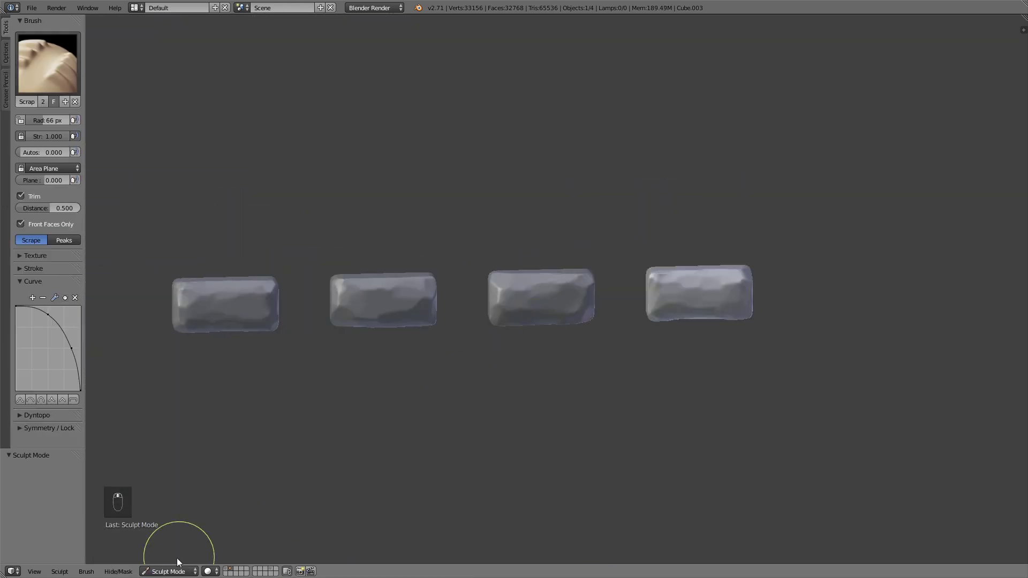
{"action": "left_click", "coordinate": [169, 571]}
{"action": "left_click", "coordinate": [169, 549]}
{"action": "right_click", "coordinate": [541, 300], "text": "shift"}
{"action": "right_click", "coordinate": [407, 303], "text": "shift"}
{"action": "right_click", "coordinate": [300, 281], "text": "shift"}
{"action": "key", "text": "n"}
{"action": "key", "text": "n"}
{"action": "key", "text": "t"}
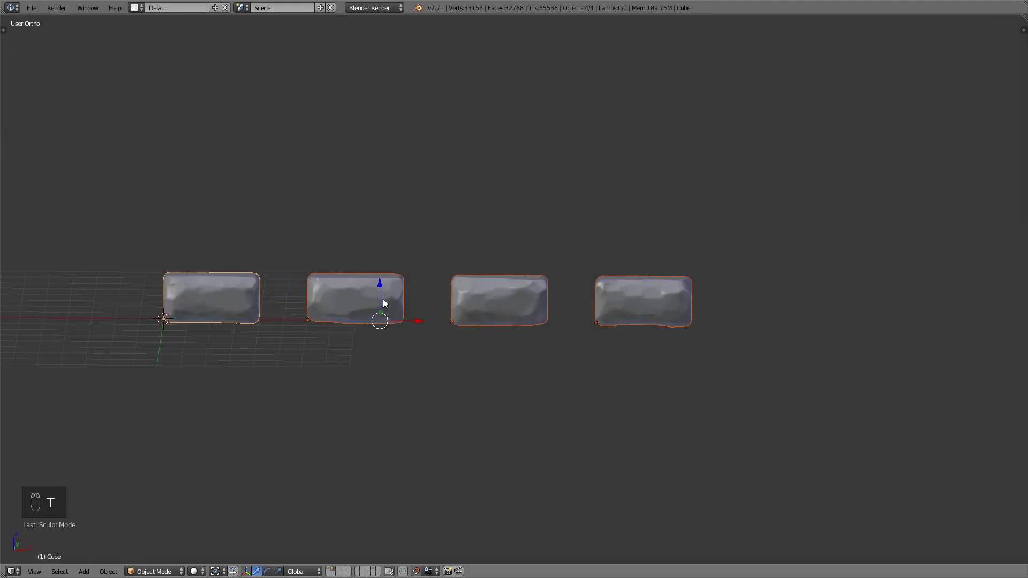
Move the four bricks to layer 1 with the guide mesh and shift them along X clear of it.
{"action": "key", "text": "m"}
{"action": "key", "text": "1"}
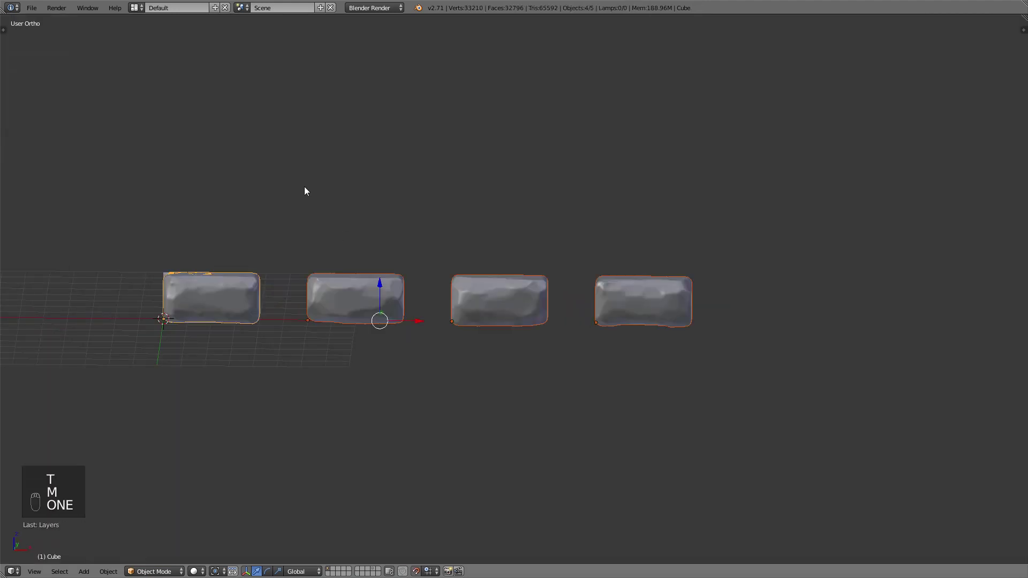
{"action": "middle_click_drag", "start_coordinate": [309, 231], "coordinate": [389, 258], "text": "shift"}
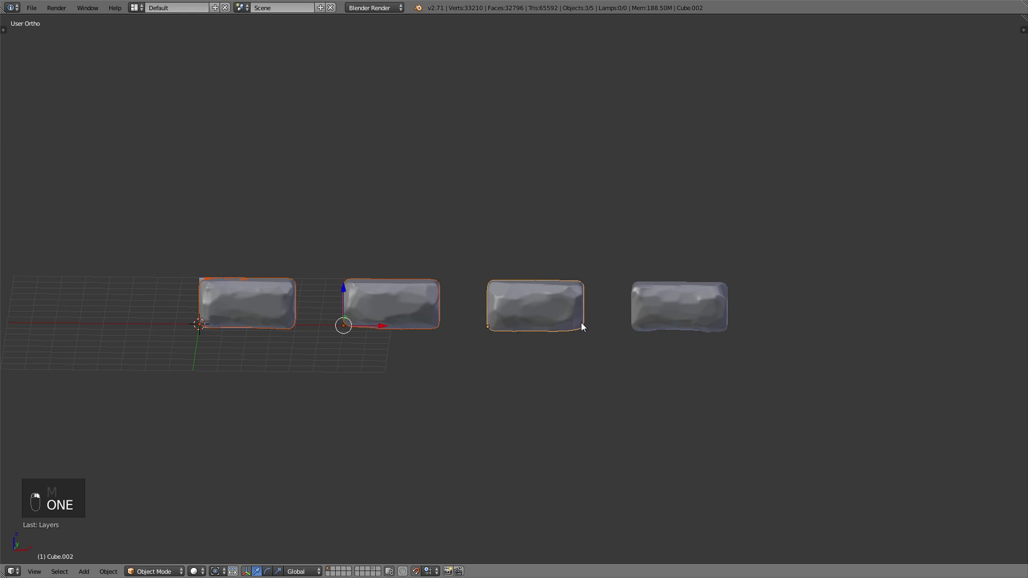
{"action": "key", "text": "g"}
{"action": "left_click", "coordinate": [534, 297]}
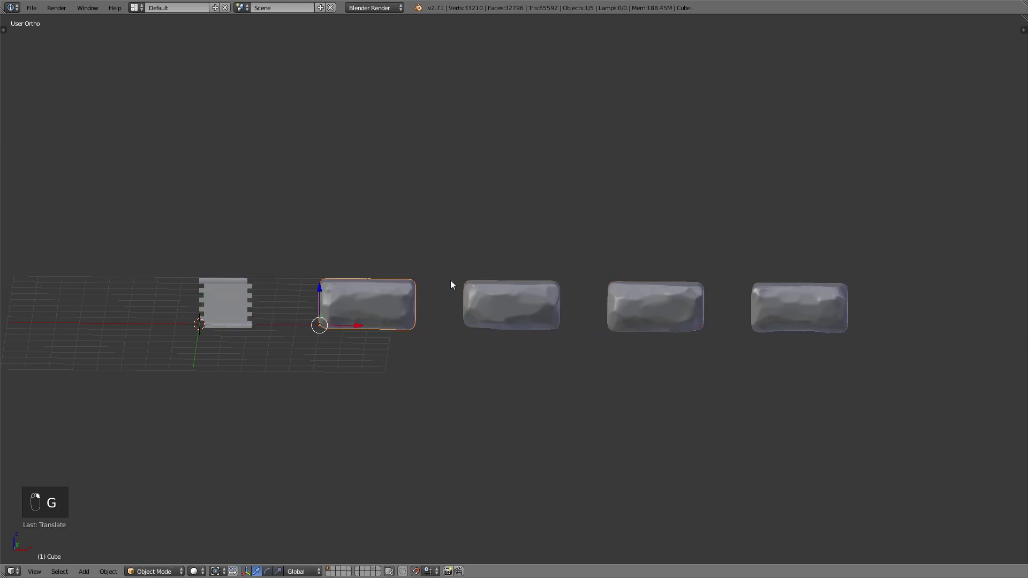
In front wireframe view, align the first brick with the lowest tooth on the guide's left edge and scale it down to fit.
{"action": "key", "text": "g"}
{"action": "left_click", "coordinate": [331, 289]}
{"action": "key", "text": "KP_1"}
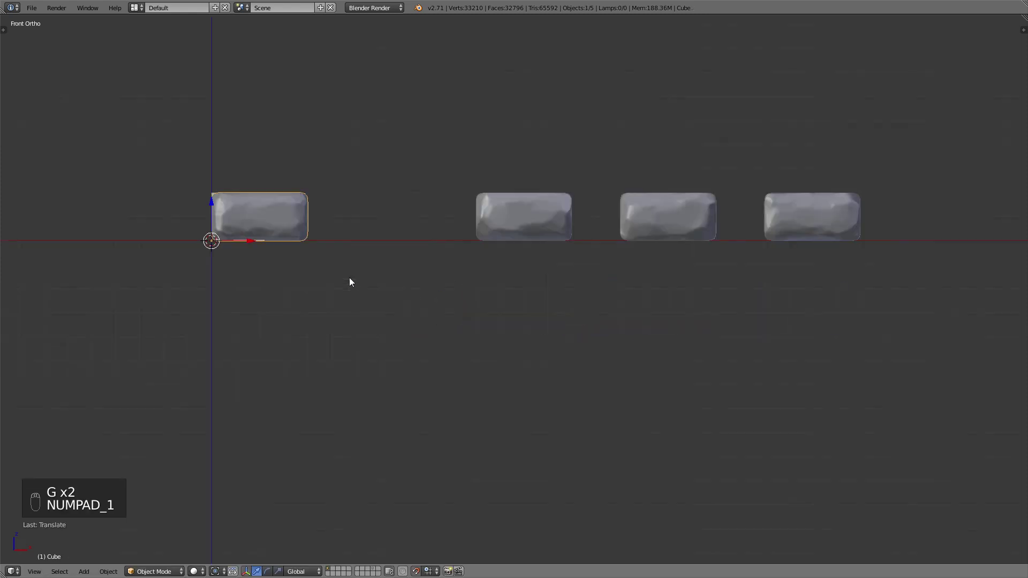
{"action": "key", "text": "z"}
{"action": "middle_click_drag", "start_coordinate": [351, 282], "coordinate": [424, 285], "text": "shift"}
{"action": "scroll", "coordinate": [574, 374], "scroll_direction": "up", "scroll_amount": 8}
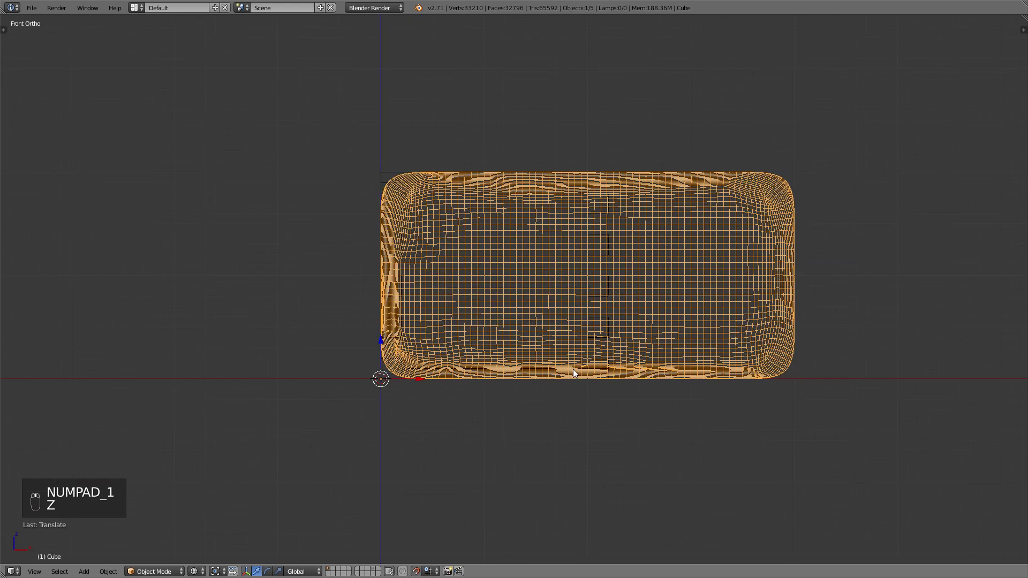
{"action": "key", "text": "g"}
{"action": "left_click", "coordinate": [574, 352]}
{"action": "key", "text": "s"}
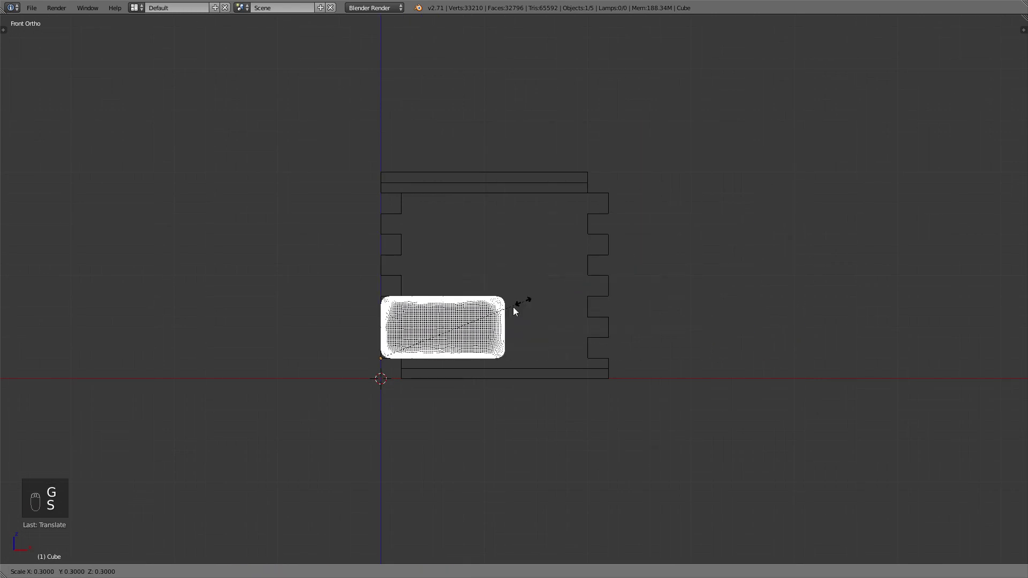
{"action": "left_click", "coordinate": [430, 347]}
{"action": "key", "text": "a"}
Move the second brick -11 along X and 0.6 along Z, and scale it down to fit the guide's second left tooth.
{"action": "scroll", "coordinate": [432, 343], "scroll_direction": "down", "scroll_amount": 3}
{"action": "scroll", "coordinate": [594, 319], "scroll_direction": "down", "scroll_amount": 2}
{"action": "right_click", "coordinate": [1012, 291]}
{"action": "key", "text": "g"}
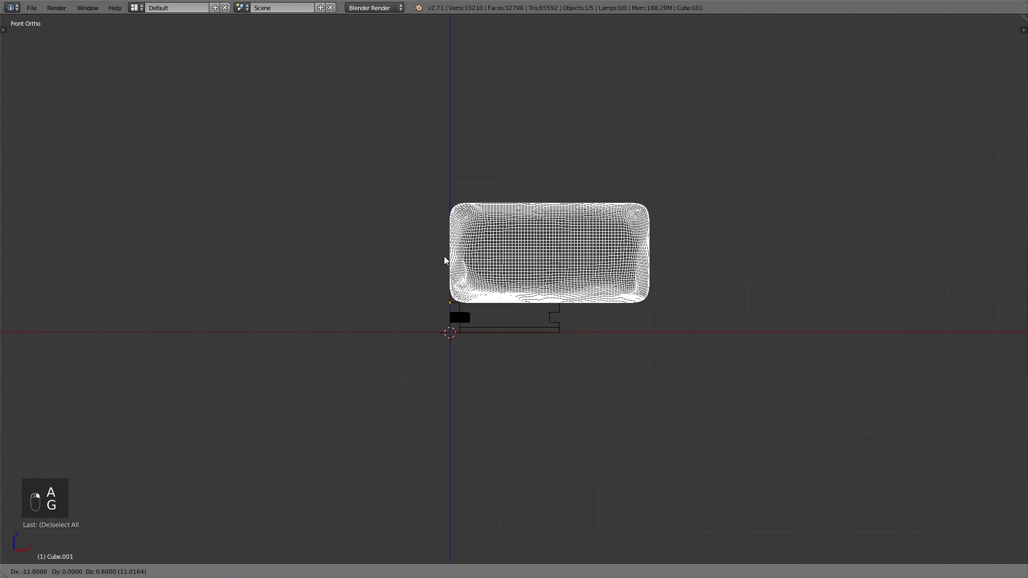
{"action": "left_click", "coordinate": [445, 256]}
{"action": "scroll", "coordinate": [533, 284], "scroll_direction": "up", "scroll_amount": 6}
{"action": "key", "text": "s"}
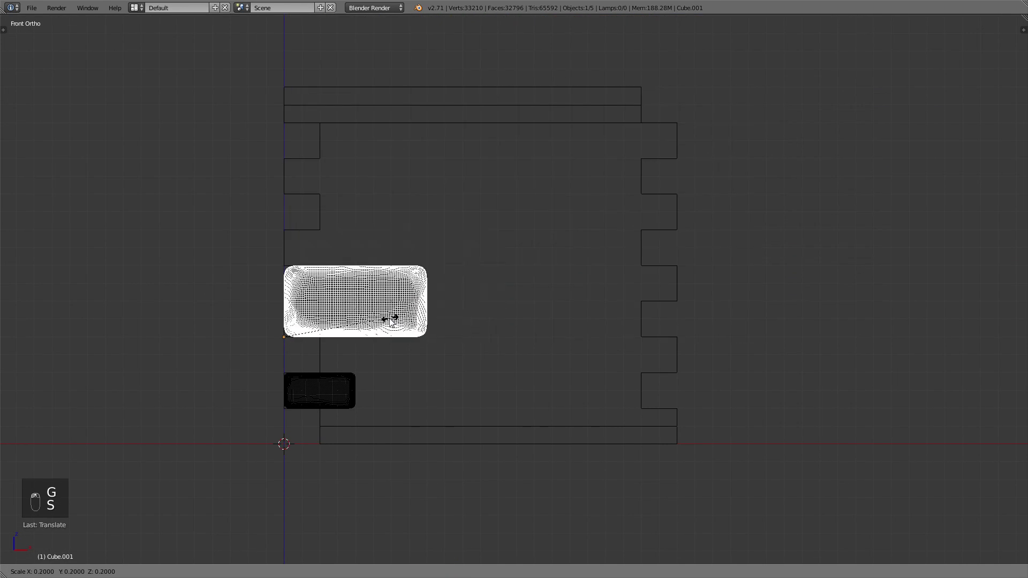
{"action": "left_click", "coordinate": [345, 327]}
{"action": "key", "text": "a"}
Select the two remaining full-size bricks together and move them close above the guide mesh.
{"action": "scroll", "coordinate": [547, 300], "scroll_direction": "down", "scroll_amount": 14}
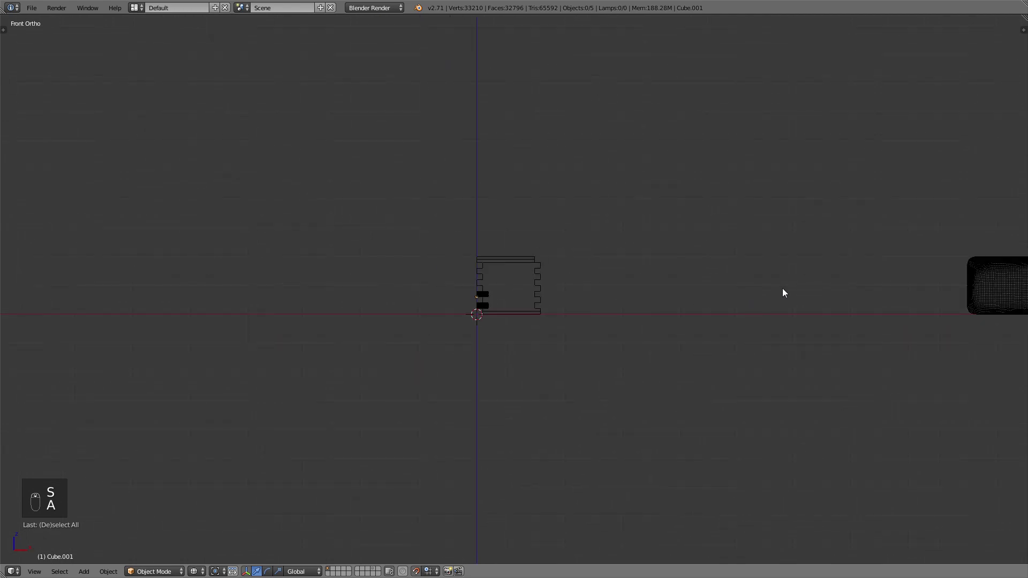
{"action": "key", "text": "b"}
{"action": "left_click_drag", "start_coordinate": [710, 238], "coordinate": [921, 351]}
{"action": "key", "text": "g"}
{"action": "left_click", "coordinate": [675, 326]}
{"action": "key", "text": "g"}
{"action": "left_click", "coordinate": [644, 298]}
{"action": "scroll", "coordinate": [534, 257], "scroll_direction": "up", "scroll_amount": 8}
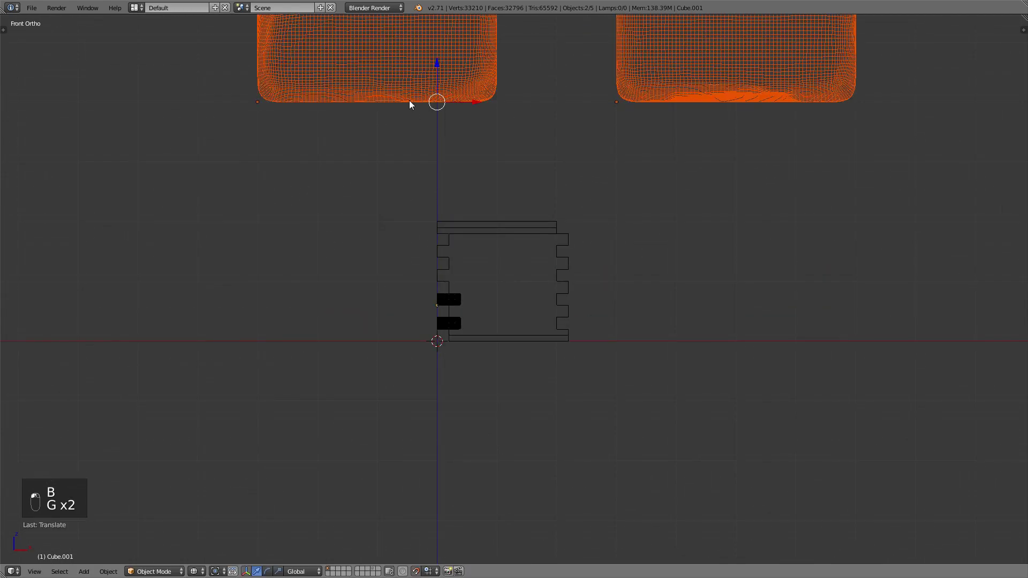
Move the third brick to the guide's third left tooth from the bottom and scale it down to fit.
{"action": "right_click", "coordinate": [409, 101]}
{"action": "key", "text": "g"}
{"action": "left_click", "coordinate": [501, 218]}
{"action": "scroll", "coordinate": [489, 217], "scroll_direction": "up", "scroll_amount": 2}
{"action": "key", "text": "g"}
{"action": "key", "text": "s"}
{"action": "left_click", "coordinate": [429, 284]}
{"action": "scroll", "coordinate": [428, 268], "scroll_direction": "up", "scroll_amount": 1}
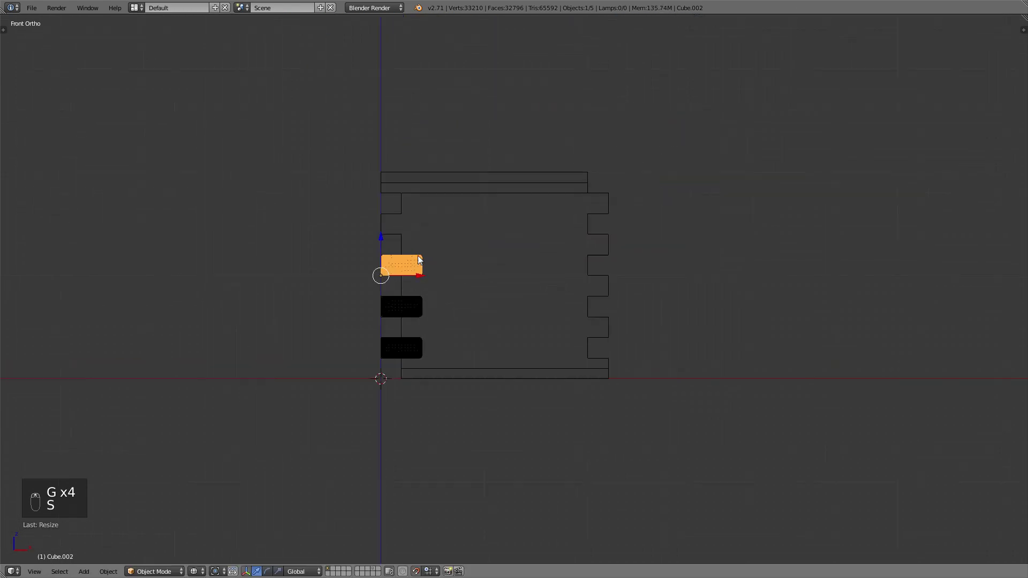
Move the fourth brick to the guide's uppermost left tooth and scale it down to fit.
{"action": "scroll", "coordinate": [416, 220], "scroll_direction": "down", "scroll_amount": 5}
{"action": "key", "text": "a"}
{"action": "right_click", "coordinate": [630, 134]}
{"action": "key", "text": "g"}
{"action": "left_click", "coordinate": [505, 239]}
{"action": "scroll", "coordinate": [538, 235], "scroll_direction": "up", "scroll_amount": 4}
{"action": "scroll", "coordinate": [538, 236], "scroll_direction": "up", "scroll_amount": 2}
{"action": "key", "text": "s"}
{"action": "left_click", "coordinate": [387, 231]}
In solid view with snapping off, select the bricks and move them back against the face of the guide wall.
{"action": "scroll", "coordinate": [382, 223], "scroll_direction": "up", "scroll_amount": 3}
{"action": "key", "text": "a"}
{"action": "key", "text": "z"}
{"action": "mouse_move", "coordinate": [382, 227]}
{"action": "middle_mouse_down"}
{"action": "mouse_move", "coordinate": [401, 245]}
{"action": "mouse_move", "coordinate": [259, 228]}
{"action": "middle_mouse_up"}
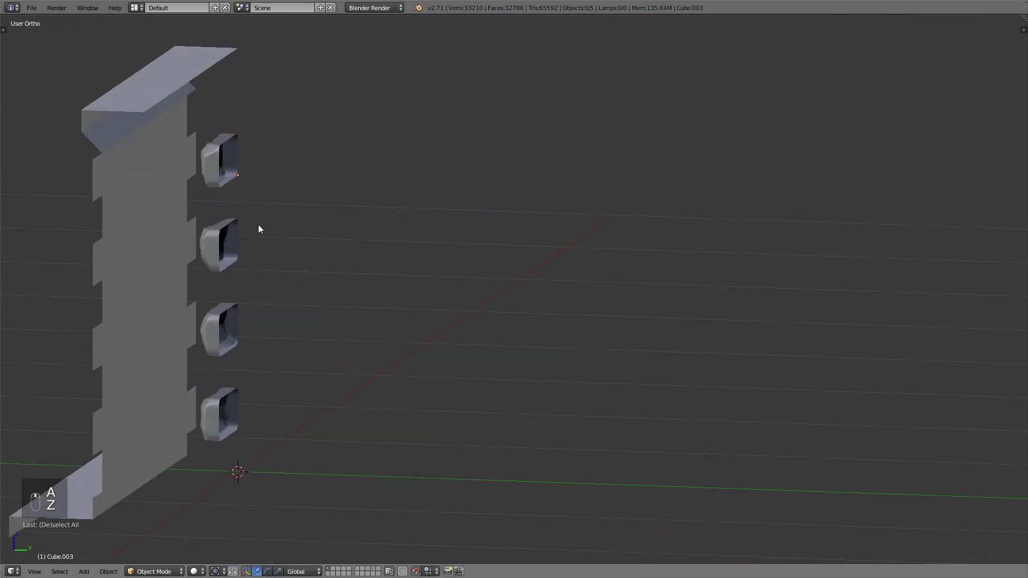
{"action": "right_click_drag", "start_coordinate": [249, 313], "coordinate": [332, 298], "text": "shift"}
{"action": "key", "text": "shift+Tab"}
{"action": "middle_click_drag", "start_coordinate": [333, 298], "coordinate": [482, 284]}
{"action": "key", "text": "g"}
{"action": "left_click", "coordinate": [489, 272]}
Duplicate the third brick from the bottom and, with snapping on, place the copy directly beside the lowest brick in front view.
{"action": "right_click", "coordinate": [402, 249]}
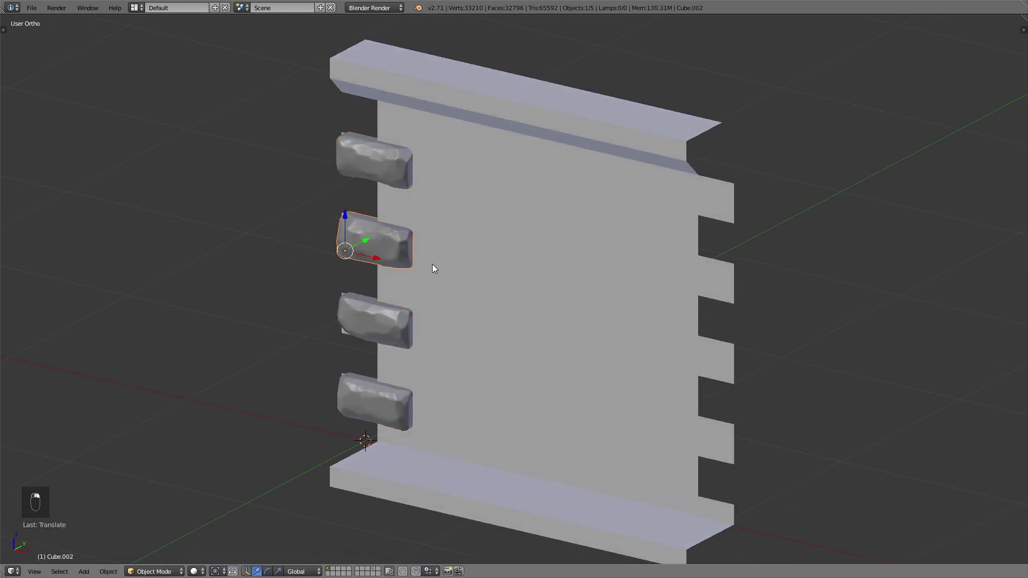
{"action": "key", "text": "KP_1"}
{"action": "key", "text": "shift+c"}
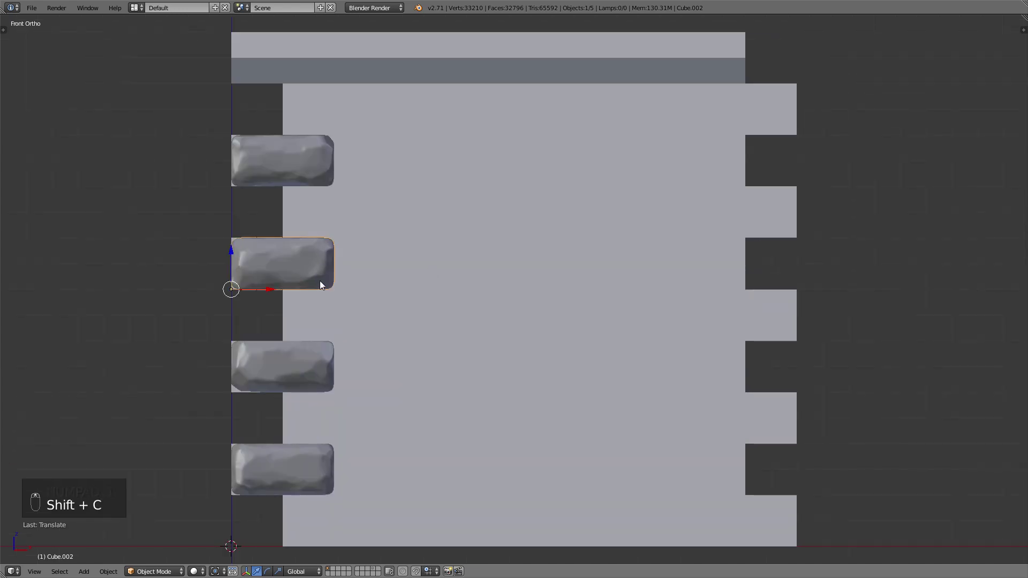
{"action": "key", "text": "shift+d"}
{"action": "right_click", "coordinate": [420, 480]}
{"action": "key", "text": "shift+Tab"}
{"action": "key", "text": "g"}
{"action": "left_click", "coordinate": [431, 518]}
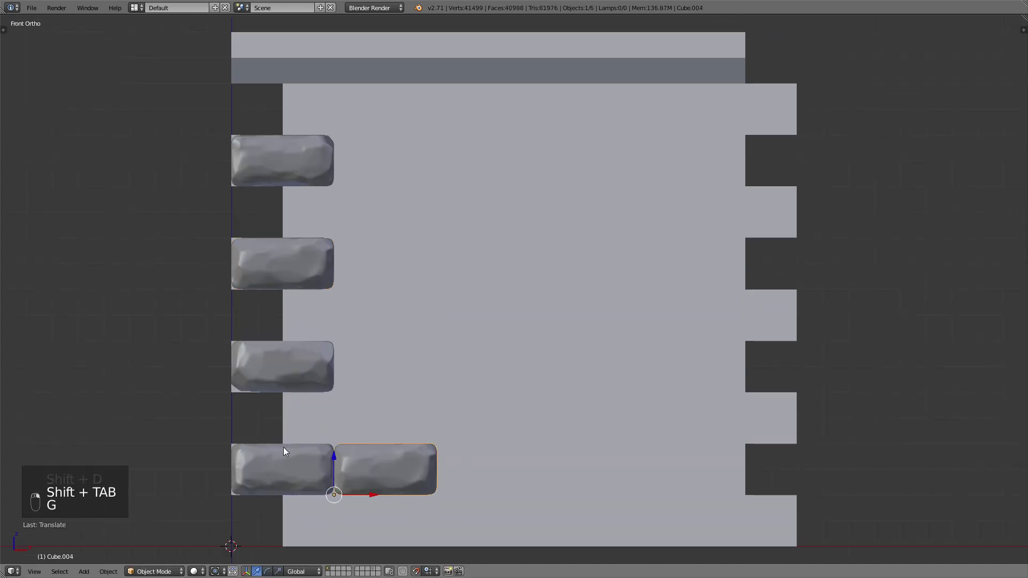
Extend the lowest full-size row to five bricks with duplicates of the different brick variations.
{"action": "right_click", "coordinate": [308, 374]}
{"action": "key", "text": "shift+d"}
{"action": "key", "text": "shift+d"}
{"action": "left_click", "coordinate": [614, 469]}
{"action": "key", "text": "shift+d"}
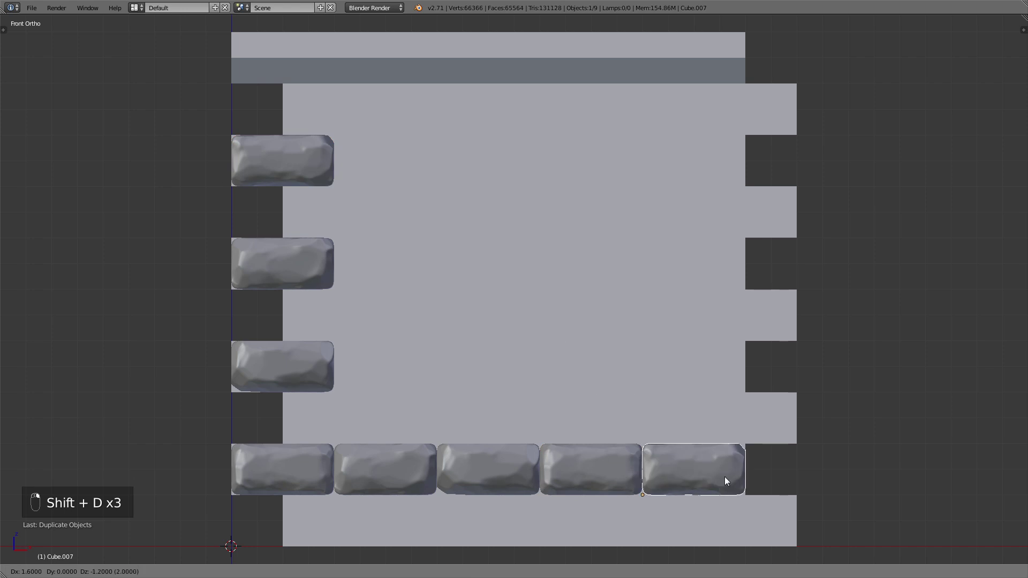
Extend the row starting at the second left tooth to five bricks, using duplicates of mixed brick variations.
{"action": "key", "text": "shift+d"}
{"action": "left_click", "coordinate": [354, 386]}
{"action": "key", "text": "shift+d"}
{"action": "left_click", "coordinate": [505, 374]}
{"action": "key", "text": "shift+d"}
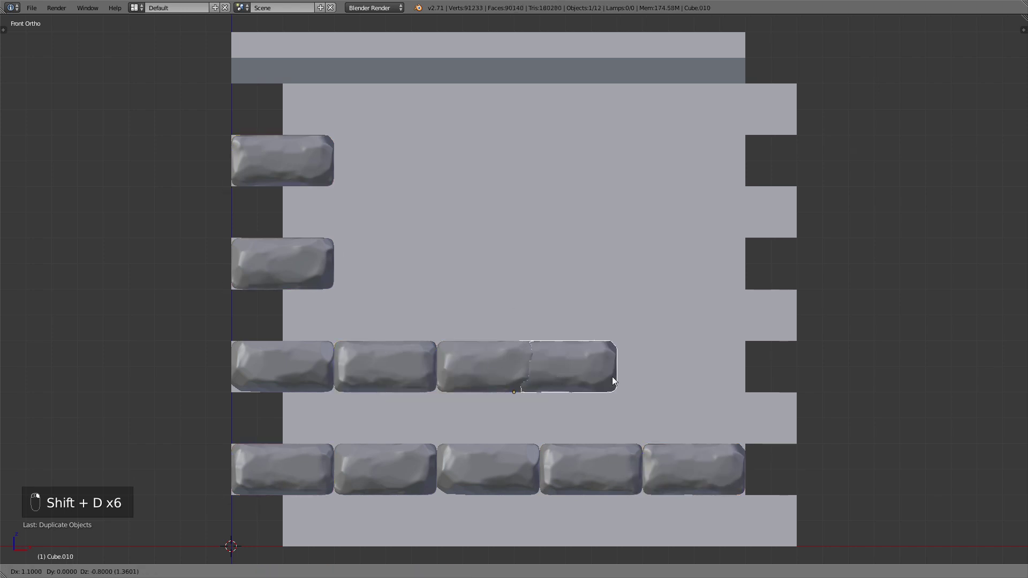
{"action": "key", "text": "shift+d"}
{"action": "left_click", "coordinate": [717, 374]}
Fill the rows starting at the third and fourth left teeth to five bricks each with mixed duplicates.
{"action": "key", "text": "shift+d"}
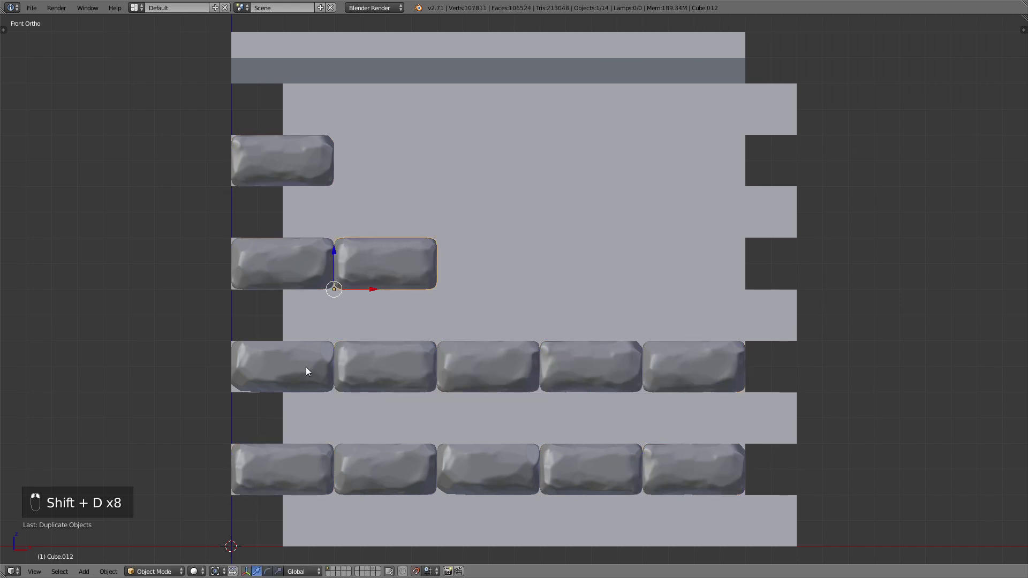
{"action": "key", "text": "shift+d"}
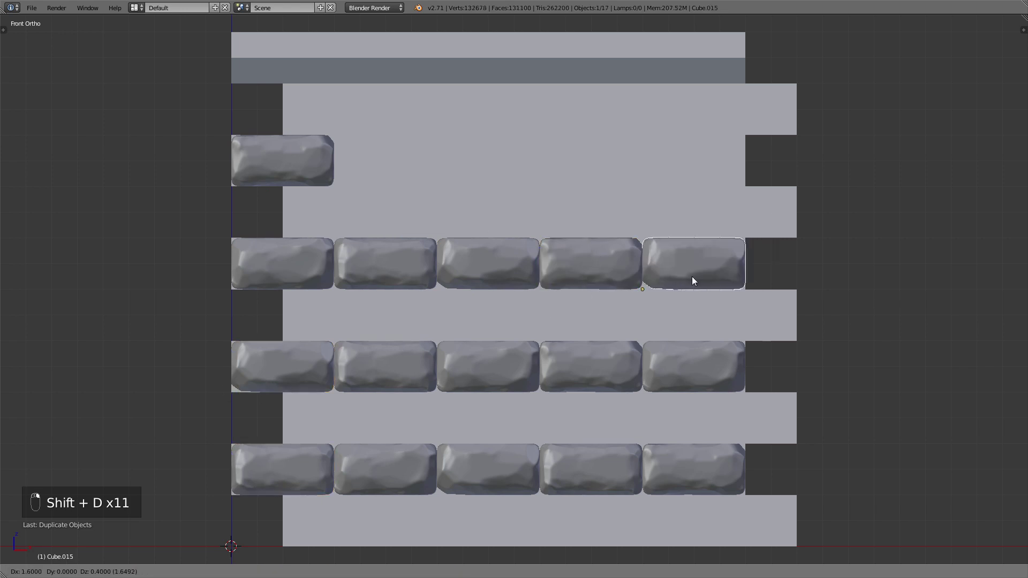
{"action": "key", "text": "shift+d"}
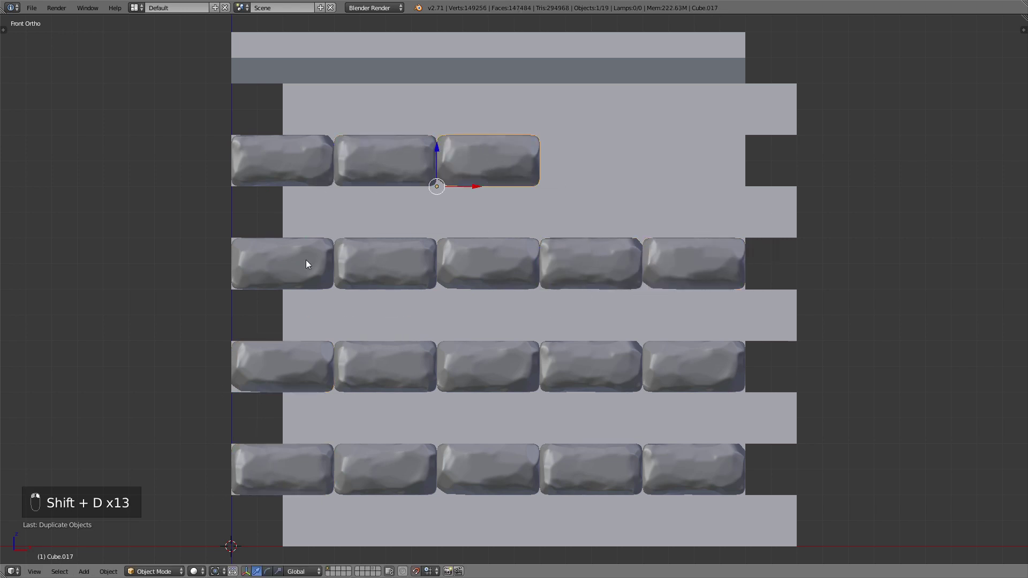
{"action": "key", "text": "shift+d"}
Fill the two lowest offset rows between the existing rows with five duplicated bricks each, shifted half a brick sideways.
{"action": "key", "text": "shift+d"}
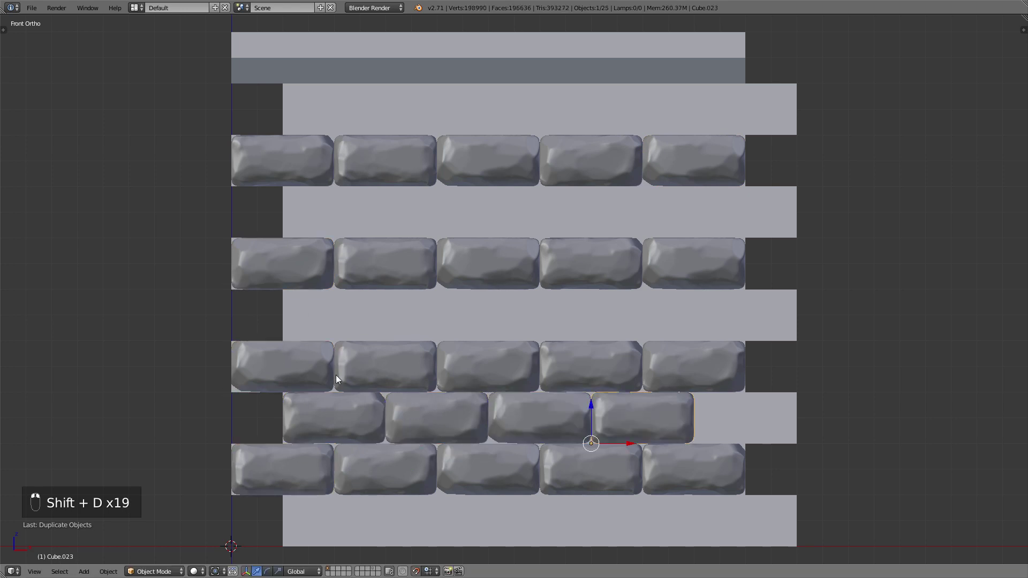
{"action": "key", "text": "shift+d"}
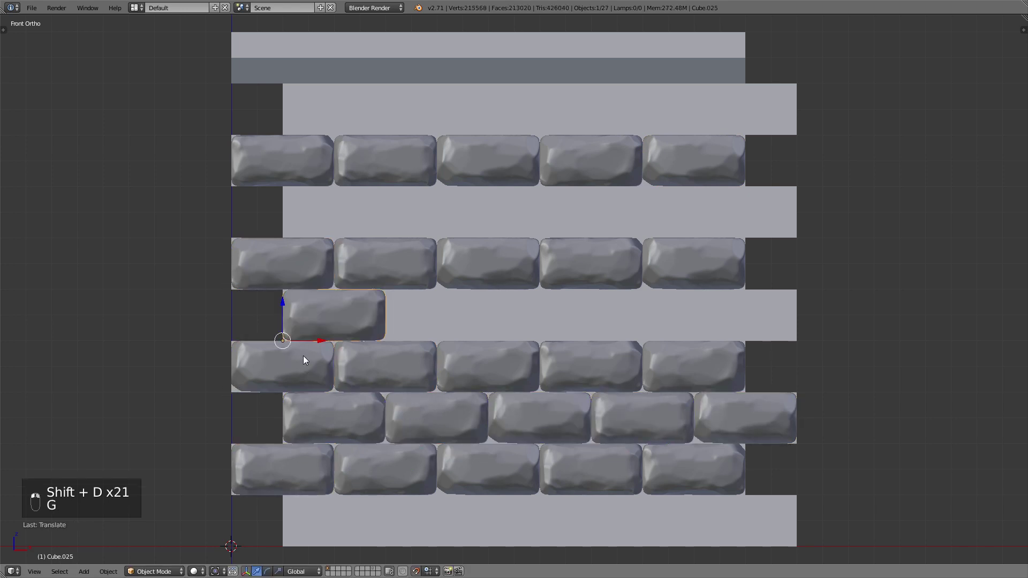
{"action": "key", "text": "shift+d"}
{"action": "left_click", "coordinate": [450, 314]}
{"action": "key", "text": "shift+d"}
{"action": "left_click", "coordinate": [562, 323]}
{"action": "key", "text": "shift+d"}
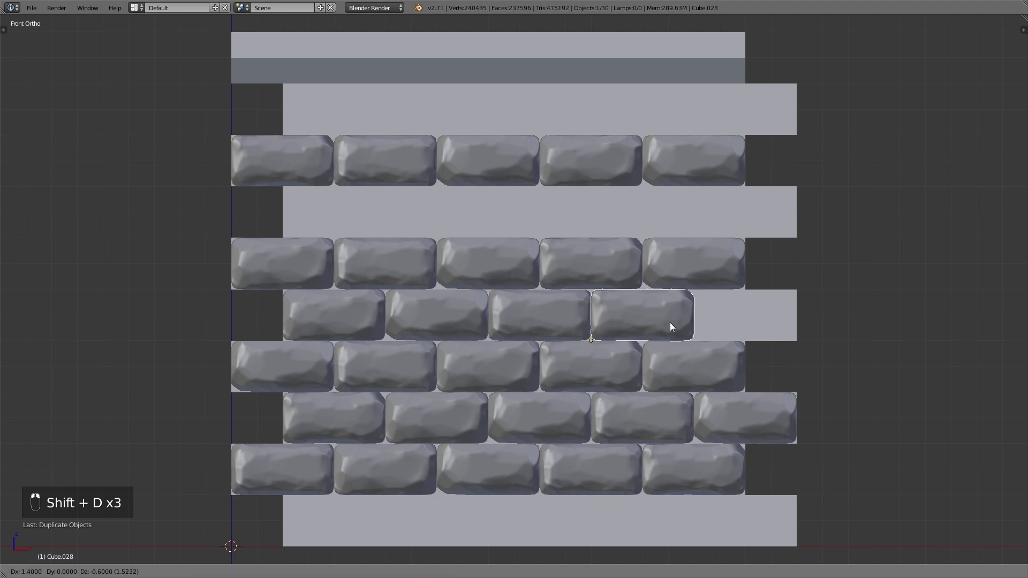
{"action": "key", "text": "shift+d"}
{"action": "left_click", "coordinate": [739, 313]}
Fill the third offset row, below the uppermost existing row, with five duplicated bricks of mixed variations.
{"action": "right_click", "coordinate": [244, 159]}
{"action": "key", "text": "shift+d"}
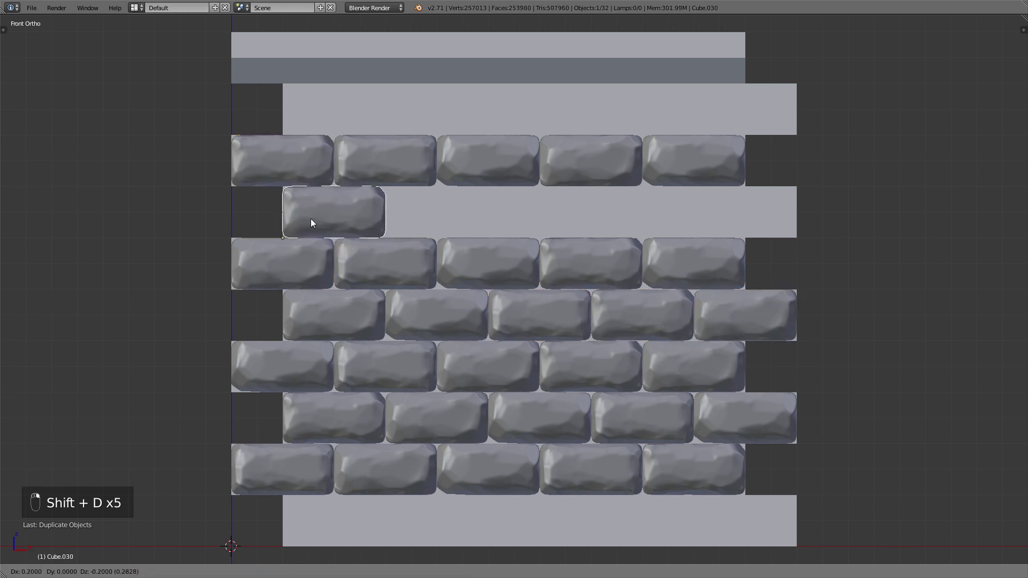
{"action": "key", "text": "shift+d"}
{"action": "left_click", "coordinate": [351, 287]}
{"action": "key", "text": "shift+d"}
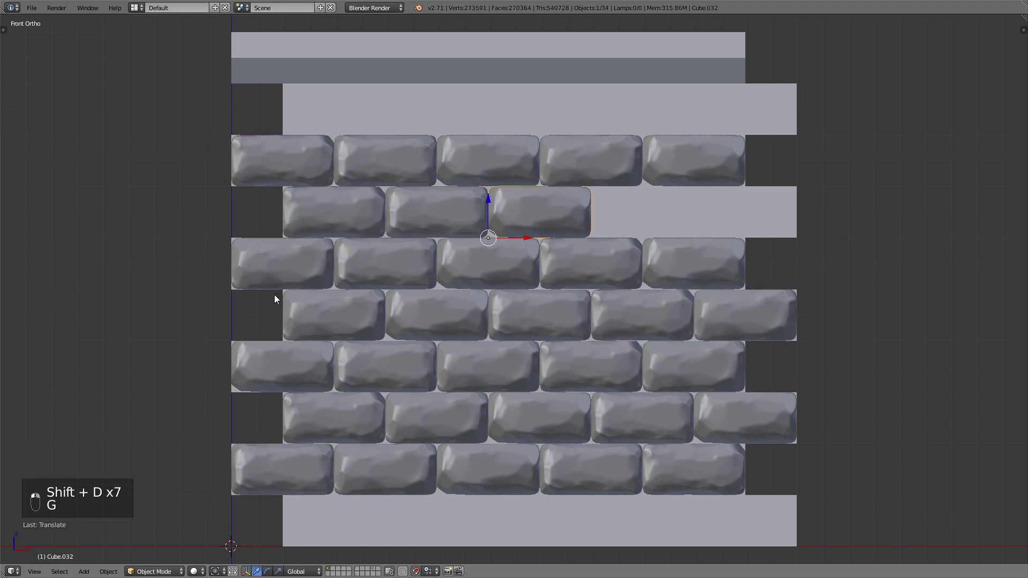
{"action": "key", "text": "shift+d"}
{"action": "left_click", "coordinate": [610, 222]}
{"action": "right_click", "coordinate": [253, 158]}
{"action": "key", "text": "shift+d"}
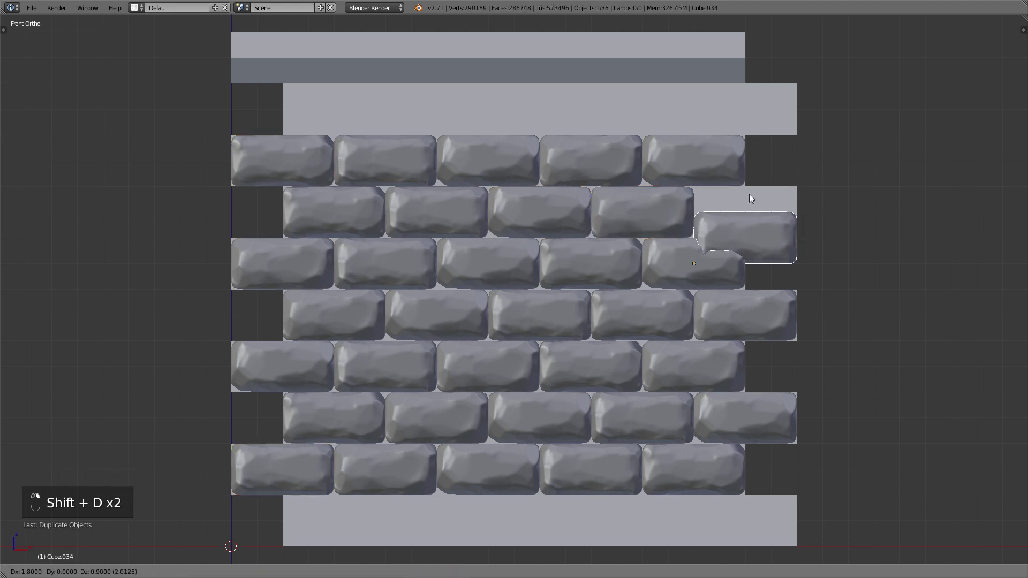
{"action": "left_click", "coordinate": [750, 177]}
Complete the uppermost offset row below the guide's cornice with five duplicated bricks, and deselect everything.
{"action": "key", "text": "shift+d"}
{"action": "left_click", "coordinate": [381, 120]}
{"action": "key", "text": "a"}
{"action": "middle_click_drag", "start_coordinate": [381, 119], "coordinate": [513, 252]}
{"action": "scroll", "coordinate": [514, 255], "scroll_direction": "down", "scroll_amount": 2}
{"action": "scroll", "coordinate": [577, 215], "scroll_direction": "down", "scroll_amount": 1}
Split the 3D view into two areas and change the new area to the Properties editor.
{"action": "left_click_drag", "start_coordinate": [1024, 28], "coordinate": [746, 85]}
{"action": "left_click", "coordinate": [756, 571]}
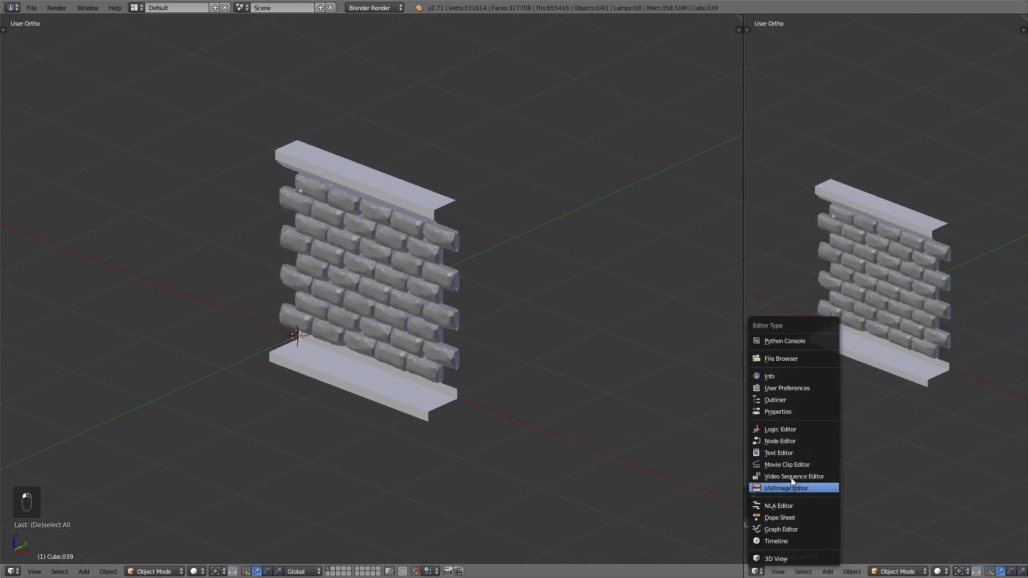
{"action": "left_click", "coordinate": [782, 411]}
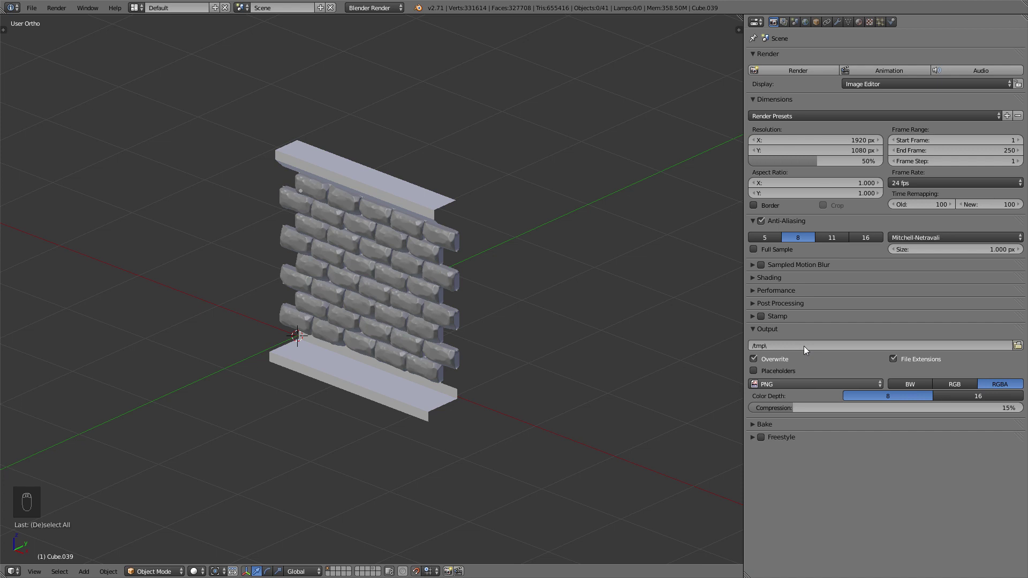
Duplicate a brick and, in front wireframe view, scale it down to fit the left end of the narrow strip below the rows.
{"action": "right_click", "coordinate": [400, 351]}
{"action": "key", "text": "shift+d"}
{"action": "left_click", "coordinate": [390, 349]}
{"action": "key", "text": "KP_1"}
{"action": "key", "text": "g"}
{"action": "left_click", "coordinate": [378, 283]}
{"action": "key", "text": "z"}
{"action": "scroll", "coordinate": [378, 284], "scroll_direction": "up", "scroll_amount": 2}
{"action": "key", "text": "s"}
{"action": "left_click", "coordinate": [314, 352]}
Place two more small brick copies in the narrow strip, occupying the second and third positions from its left end.
{"action": "key", "text": "shift+d"}
{"action": "left_click", "coordinate": [335, 391]}
{"action": "key", "text": "g"}
{"action": "left_click", "coordinate": [373, 390]}
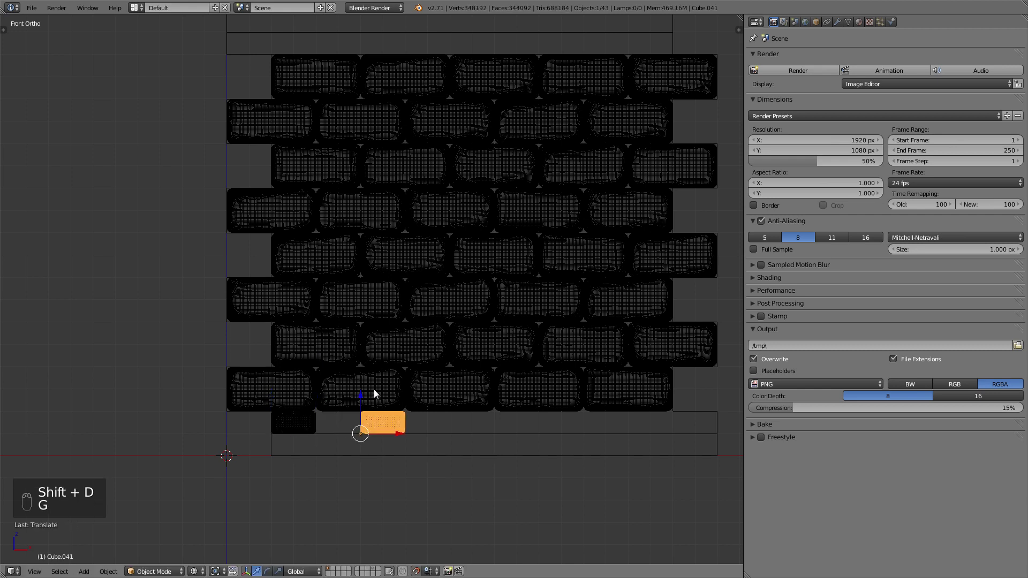
{"action": "right_click", "coordinate": [384, 377]}
{"action": "key", "text": "shift+d"}
{"action": "left_click", "coordinate": [393, 388]}
{"action": "key", "text": "s"}
{"action": "left_click", "coordinate": [357, 397]}
Add the fourth and fifth small bricks to the narrow strip as duplicates scaled down to its height.
{"action": "right_click", "coordinate": [444, 391]}
{"action": "key", "text": "g"}
{"action": "left_click", "coordinate": [451, 410]}
{"action": "key", "text": "s"}
{"action": "left_click", "coordinate": [451, 404]}
{"action": "key", "text": "shift+d"}
{"action": "left_click", "coordinate": [472, 366]}
{"action": "key", "text": "s"}
{"action": "left_click", "coordinate": [498, 347]}
{"action": "key", "text": "shift+d"}
{"action": "left_click", "coordinate": [533, 418]}
{"action": "key", "text": "g"}
{"action": "left_click", "coordinate": [511, 415]}
{"action": "key", "text": "s"}
{"action": "left_click", "coordinate": [480, 424]}
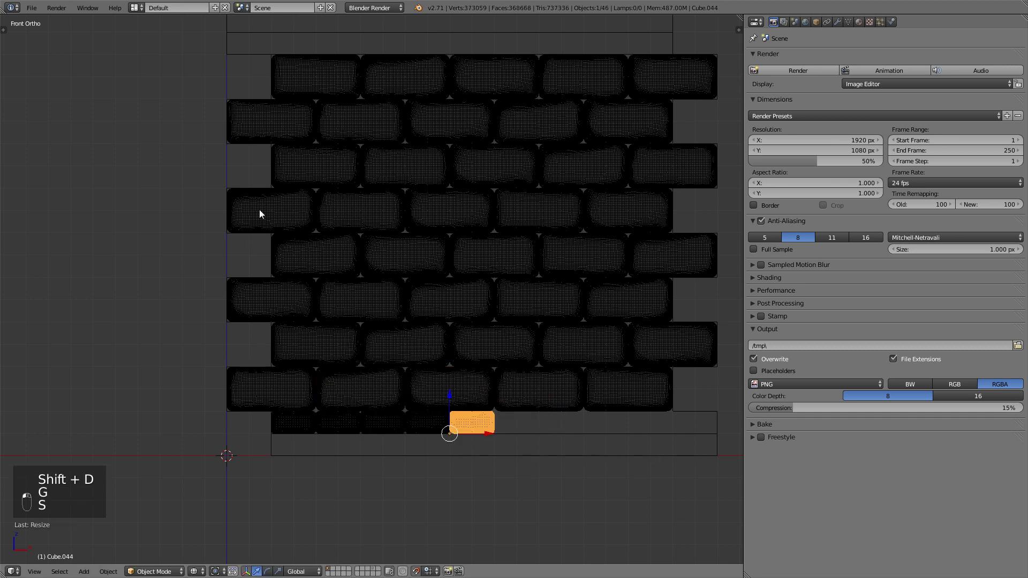
Duplicate two bricks from the left edge of the wall and scale them down as the strip's sixth and seventh small bricks.
{"action": "right_click", "coordinate": [260, 213]}
{"action": "key", "text": "shift+d"}
{"action": "left_click", "coordinate": [557, 404]}
{"action": "key", "text": "s"}
{"action": "left_click", "coordinate": [539, 407]}
{"action": "right_click", "coordinate": [264, 146]}
{"action": "key", "text": "shift+d"}
{"action": "left_click", "coordinate": [601, 431]}
{"action": "key", "text": "s"}
{"action": "left_click", "coordinate": [571, 410]}
Complete the narrow strip's row up to its right end with three more duplicated bricks at the small size.
{"action": "right_click", "coordinate": [579, 369]}
{"action": "key", "text": "shift+d"}
{"action": "left_click", "coordinate": [637, 438]}
{"action": "key", "text": "s"}
{"action": "left_click", "coordinate": [622, 401]}
{"action": "right_click", "coordinate": [343, 379]}
{"action": "key", "text": "shift+d"}
{"action": "left_click", "coordinate": [688, 404]}
{"action": "key", "text": "s"}
{"action": "left_click", "coordinate": [627, 430]}
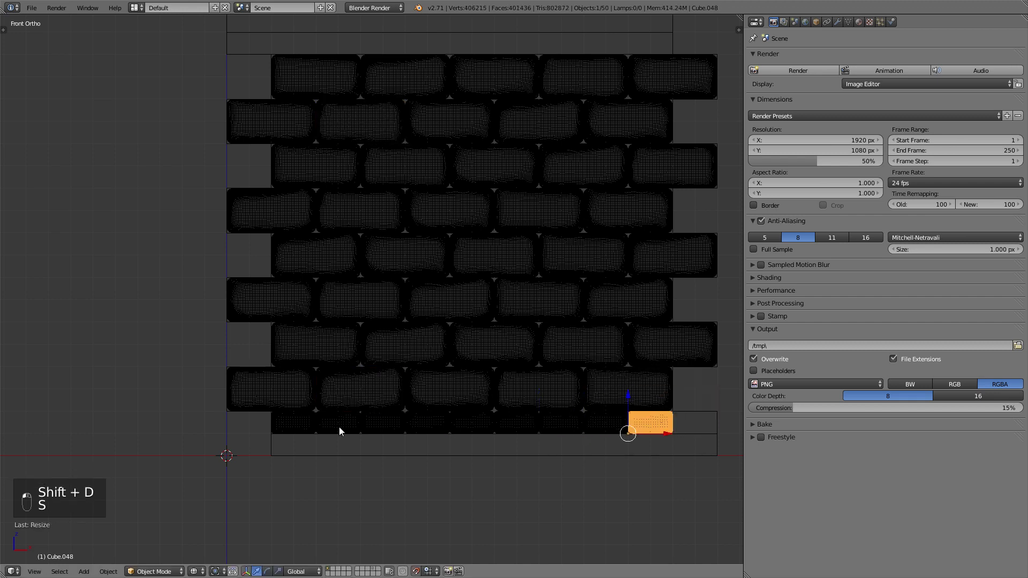
{"action": "key", "text": "shift+d"}
{"action": "left_click", "coordinate": [703, 425]}
In solid view, move the small bricks standing in front of the base back against the guide wall.
{"action": "key", "text": "z"}
{"action": "middle_click_drag", "start_coordinate": [703, 425], "coordinate": [605, 419]}
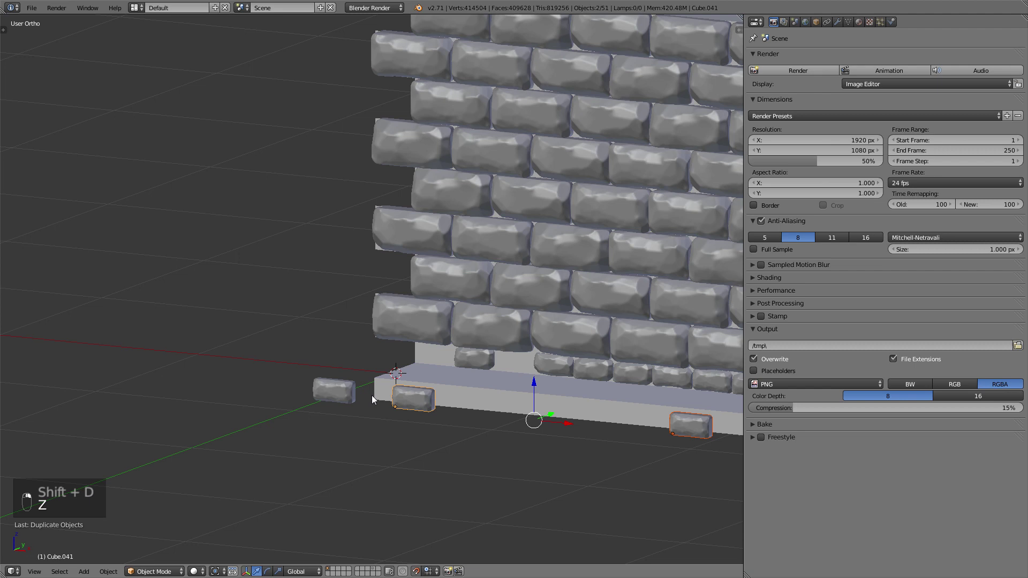
{"action": "scroll", "coordinate": [372, 395], "scroll_direction": "down", "scroll_amount": 4}
{"action": "key", "text": "g"}
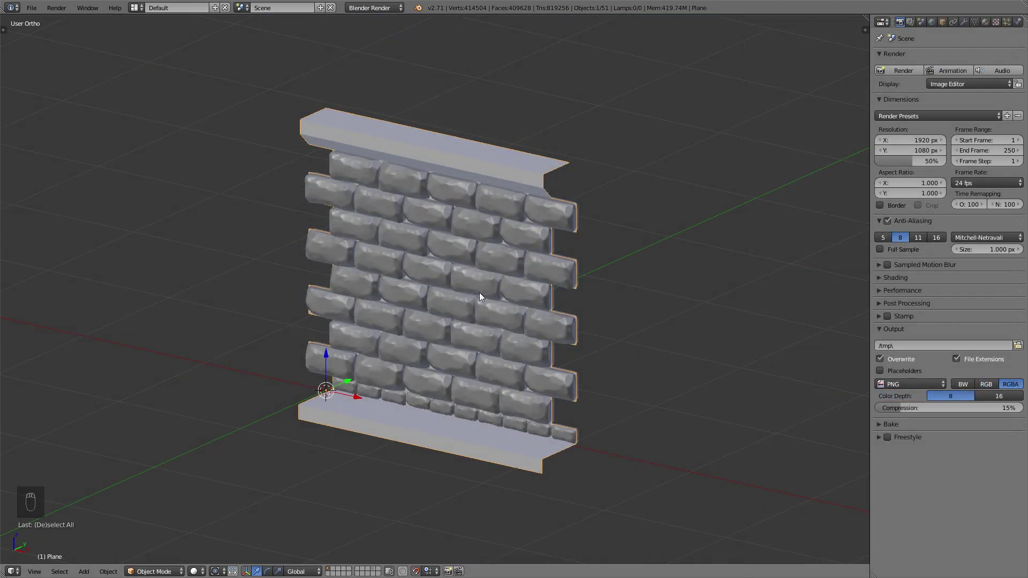
Add a cube and, in right view, shift its geometry -1 along Y and 1 along Z so its origin sits at a corner.
{"action": "key", "text": "shift+a"}
{"action": "mouse_move", "coordinate": [480, 293]}
{"action": "left_click", "coordinate": [515, 304]}
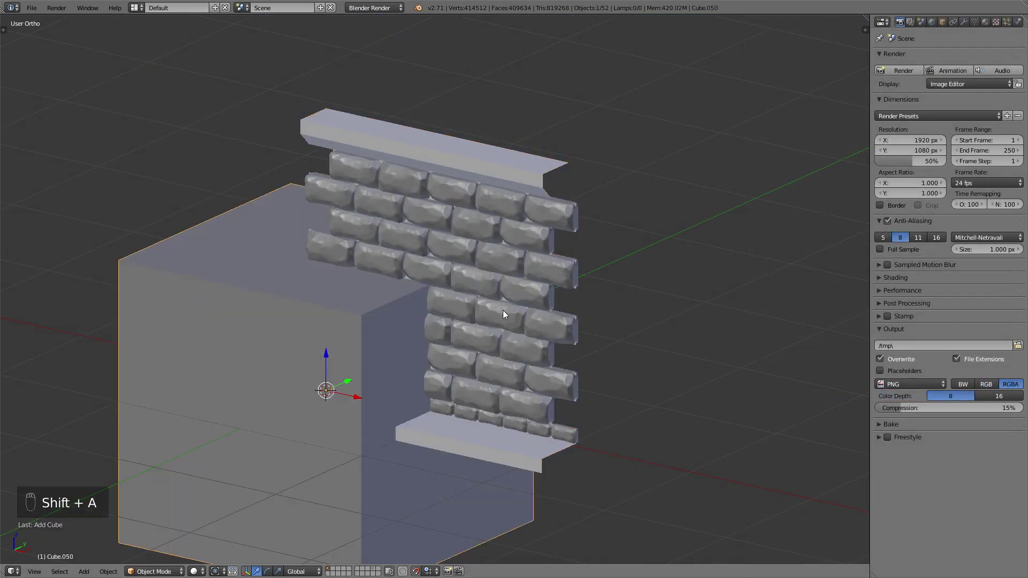
{"action": "key", "text": "KP_3"}
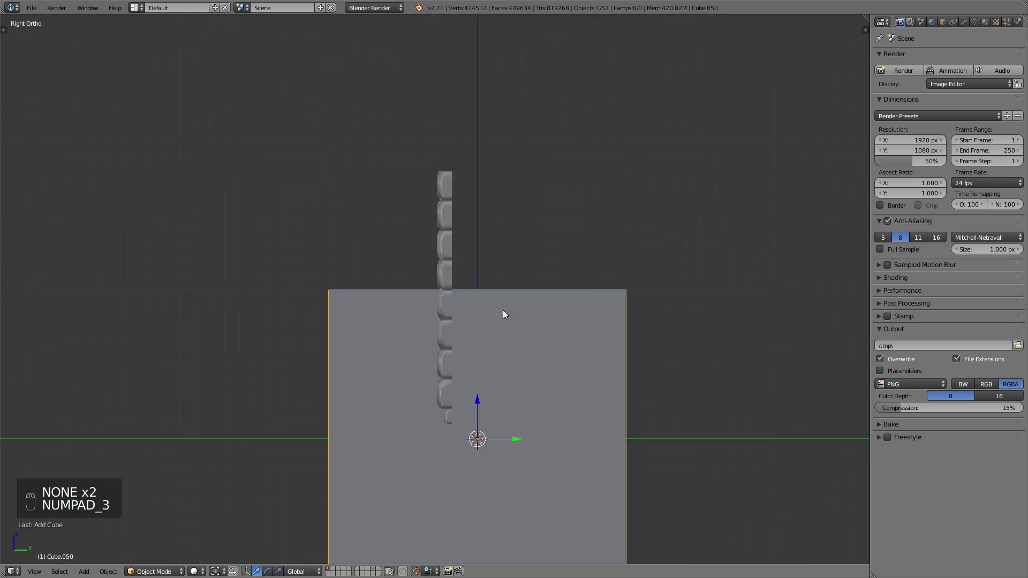
{"action": "key", "text": "Tab"}
{"action": "key", "text": "g"}
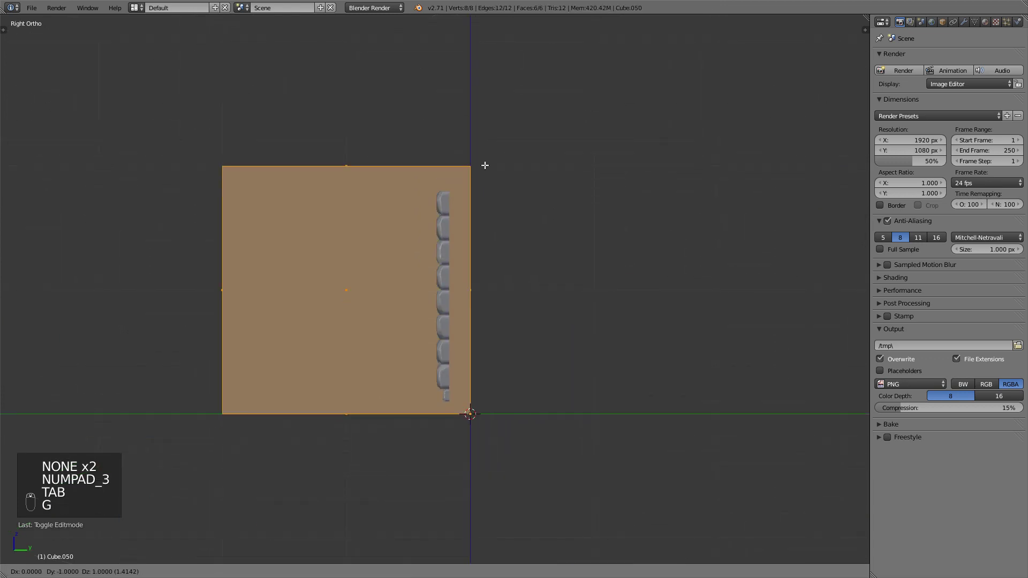
{"action": "key", "text": "s"}
{"action": "right_click", "coordinate": [533, 241]}
{"action": "key", "text": "Tab"}
Scale the cube down and snap it into the guide's upper cornice profile, flush with its top and back edge.
{"action": "key", "text": "s"}
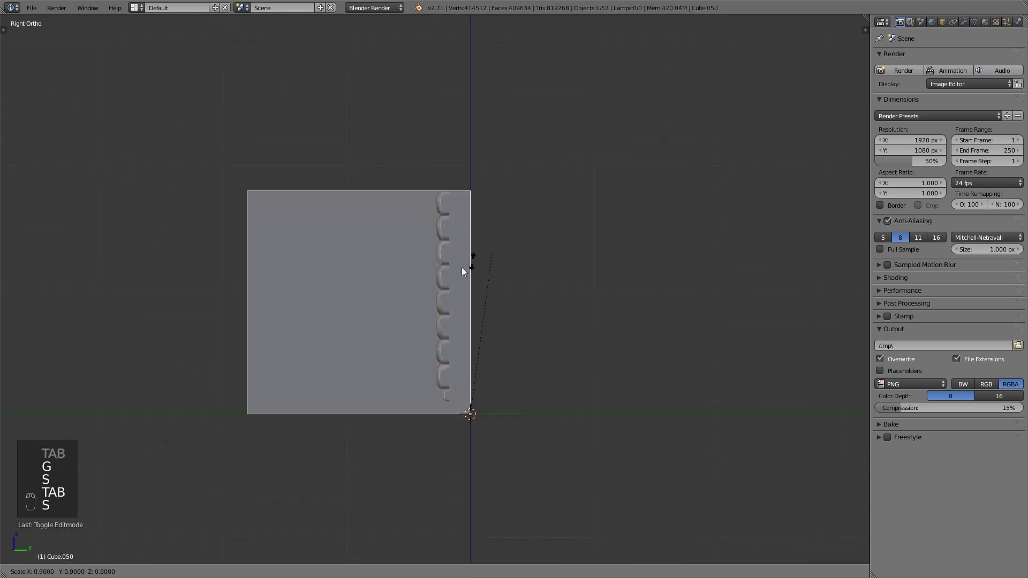
{"action": "left_click", "coordinate": [462, 389]}
{"action": "key", "text": "g"}
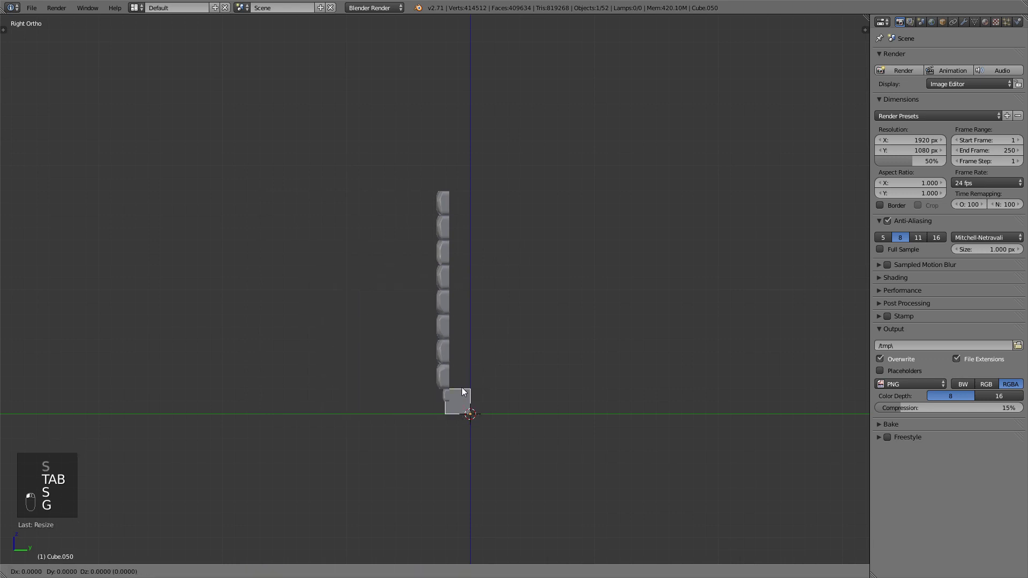
{"action": "left_click", "coordinate": [492, 181]}
{"action": "key", "text": "z"}
{"action": "scroll", "coordinate": [492, 188], "scroll_direction": "up", "scroll_amount": 3}
{"action": "scroll", "coordinate": [520, 247], "scroll_direction": "up", "scroll_amount": 2}
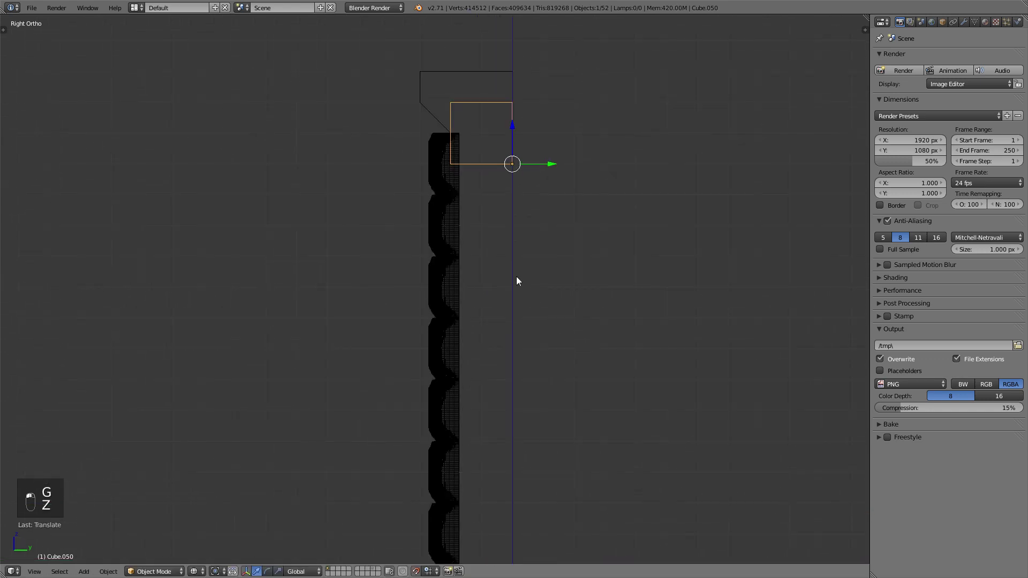
{"action": "key", "text": "g"}
{"action": "left_click", "coordinate": [528, 245]}
Edit the cube's mesh and move its front upper edge out to the top front corner of the guide cornice.
{"action": "middle_click_drag", "start_coordinate": [521, 159], "coordinate": [481, 340], "text": "shift"}
{"action": "key", "text": "Tab"}
{"action": "scroll", "coordinate": [471, 332], "scroll_direction": "up", "scroll_amount": 2}
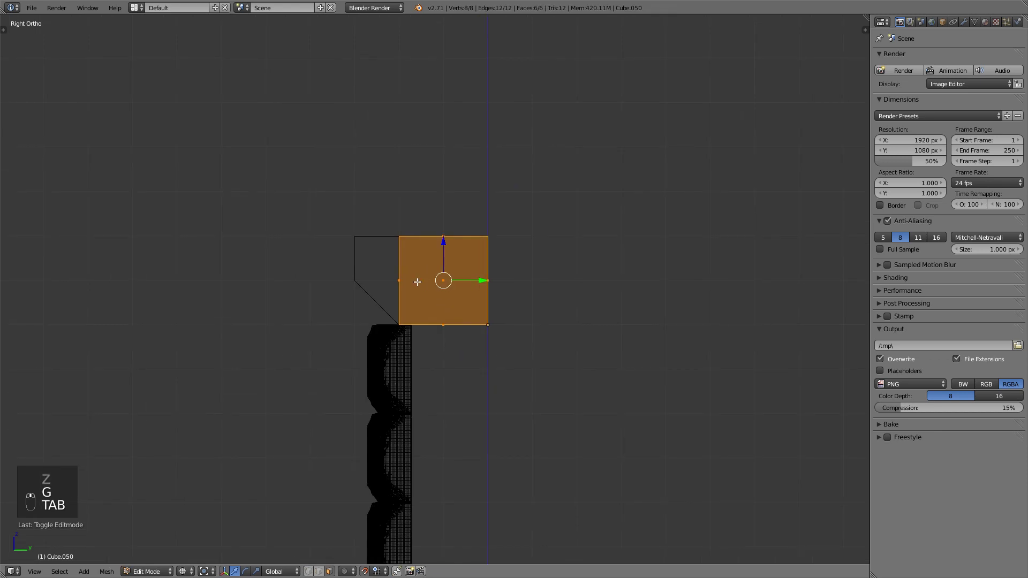
{"action": "key", "text": "ctrl+Tab"}
{"action": "left_click", "coordinate": [402, 257]}
{"action": "key", "text": "a"}
{"action": "key", "text": "b"}
{"action": "left_click_drag", "start_coordinate": [383, 218], "coordinate": [404, 241]}
{"action": "key", "text": "g"}
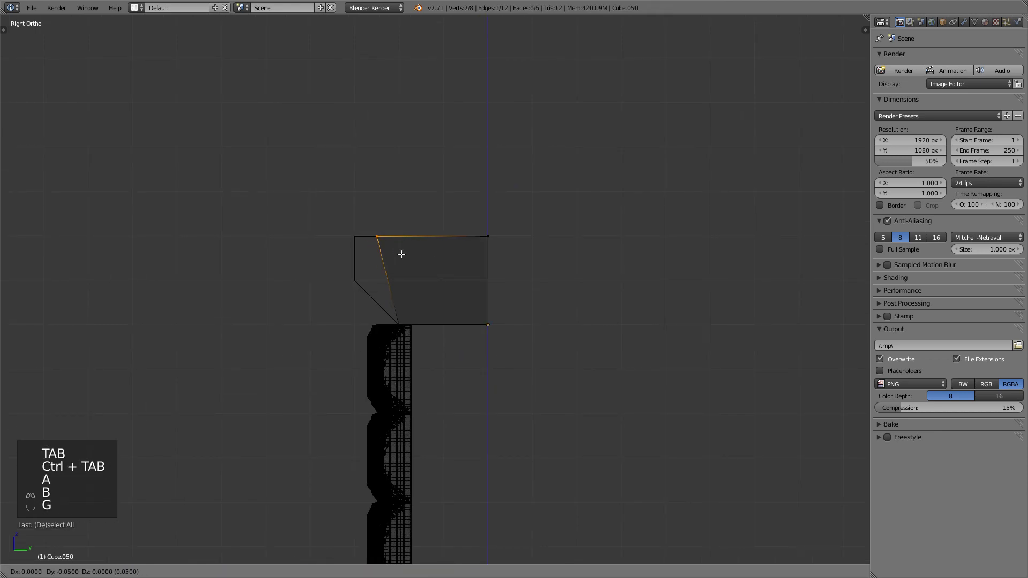
{"action": "left_click", "coordinate": [385, 256]}
Move the cube's front lower edge out and up to the guide cornice's lower front corner.
{"action": "key", "text": "a"}
{"action": "key", "text": "b"}
{"action": "left_click_drag", "start_coordinate": [375, 287], "coordinate": [417, 340]}
{"action": "key", "text": "g"}
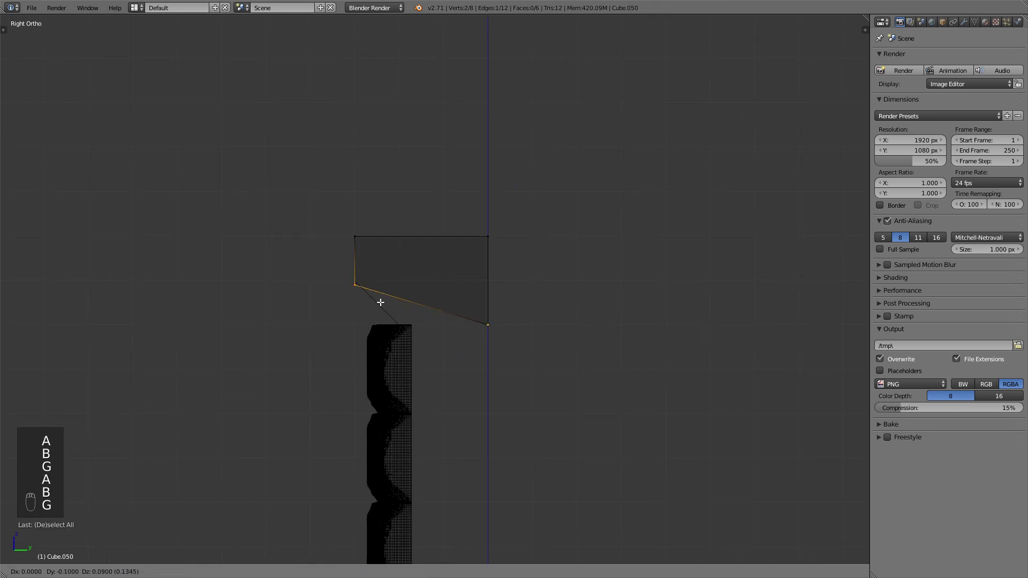
Add a loop cut across the block and slide it in line with the lower end of the guide's slope.
{"action": "key", "text": "ctrl+r"}
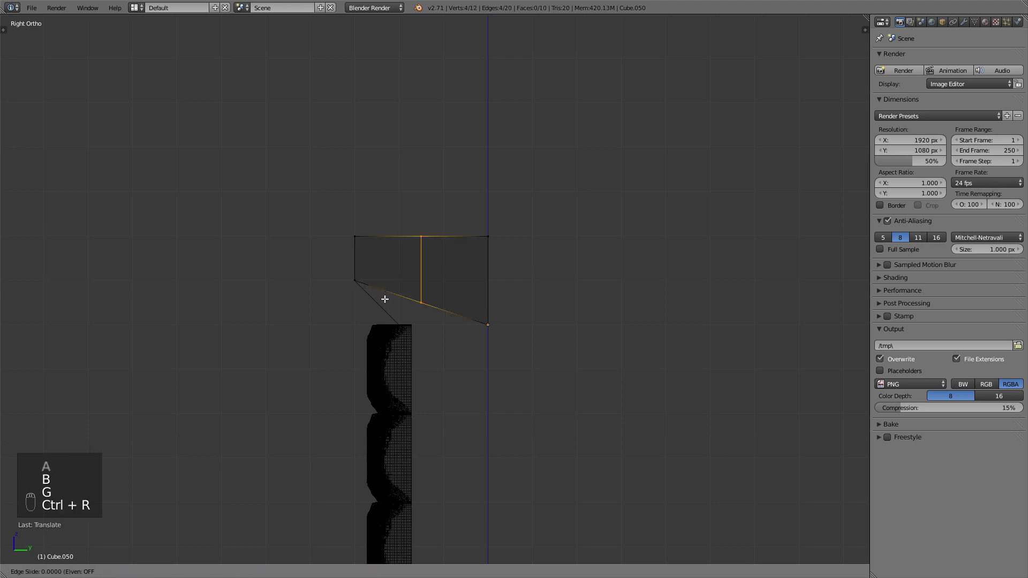
{"action": "left_click", "coordinate": [360, 294]}
{"action": "key", "text": "ctrl+Tab"}
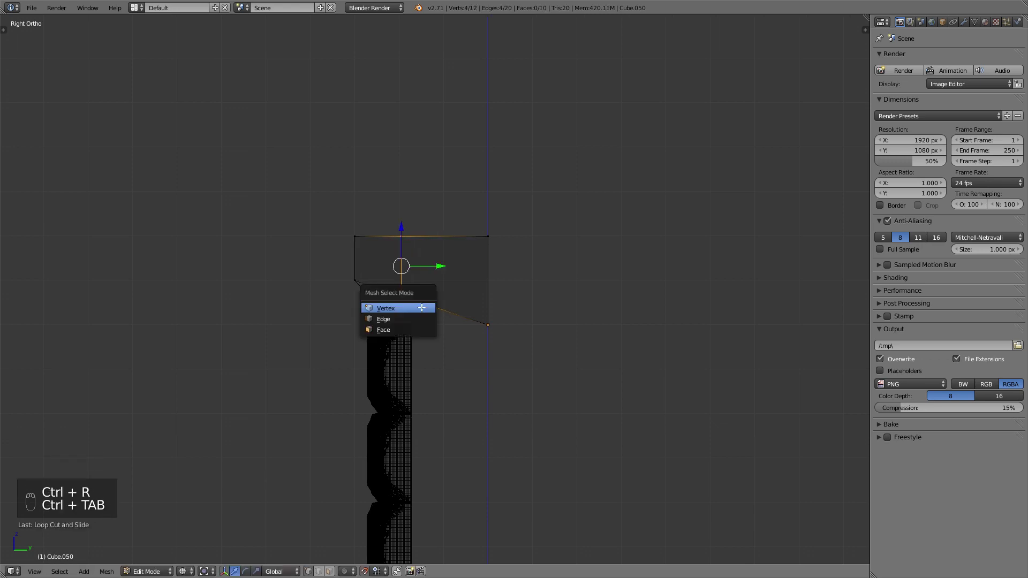
{"action": "scroll", "coordinate": [439, 278], "scroll_direction": "up", "scroll_amount": 4}
{"action": "key", "text": "shift+Tab"}
{"action": "key", "text": "g"}
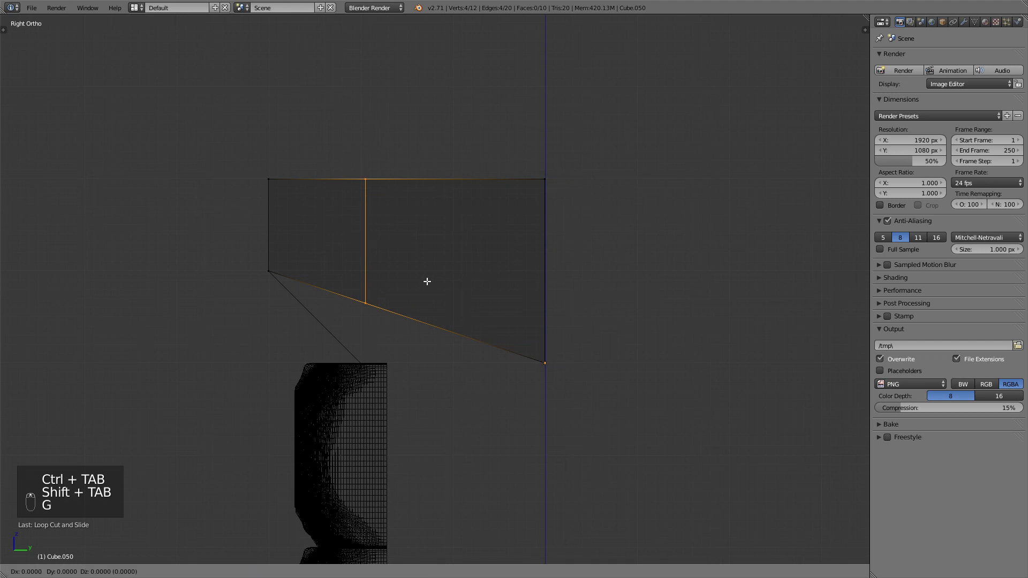
{"action": "key", "text": "g"}
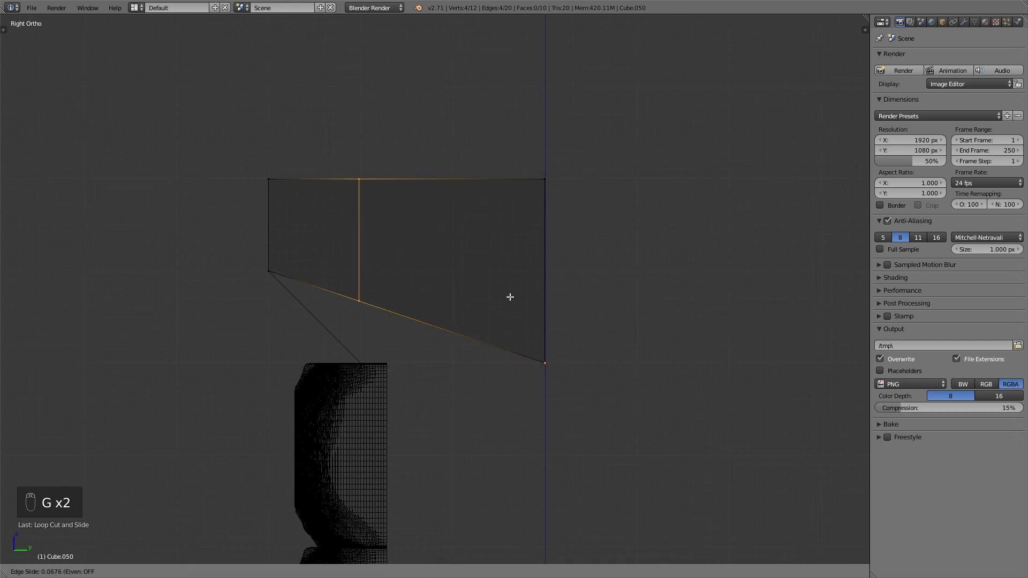
Move the new loop's lower vertices straight down to the foot of the guide's slope, and return to object mode in solid view.
{"action": "key", "text": "a"}
{"action": "key", "text": "b"}
{"action": "left_click_drag", "start_coordinate": [333, 284], "coordinate": [379, 319]}
{"action": "key", "text": "g"}
{"action": "right_click", "coordinate": [382, 379]}
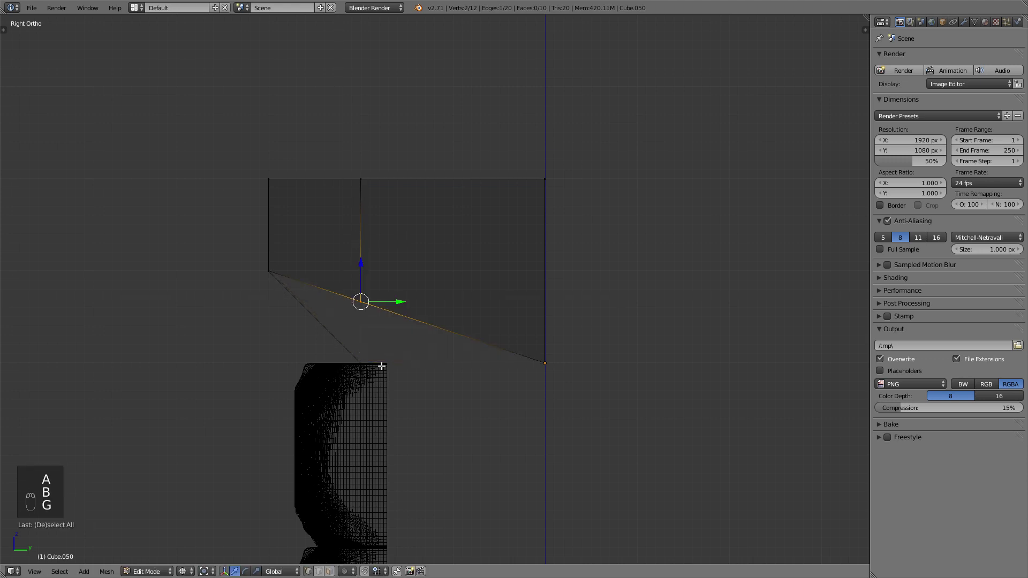
{"action": "key", "text": "shift+Tab"}
{"action": "key", "text": "g"}
{"action": "key", "text": "g"}
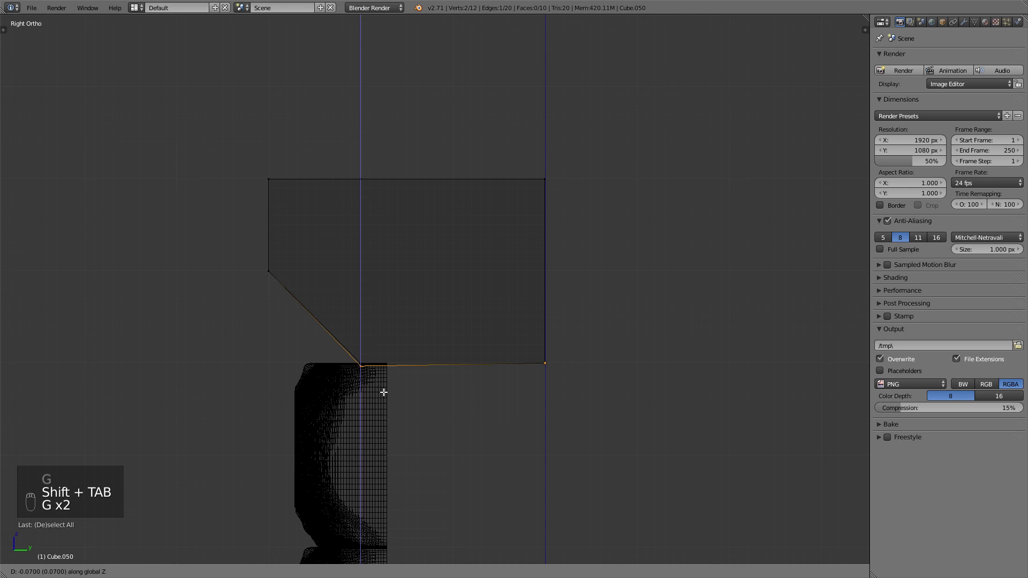
{"action": "left_click", "coordinate": [384, 395]}
{"action": "key", "text": "shift+Tab"}
{"action": "key", "text": "g"}
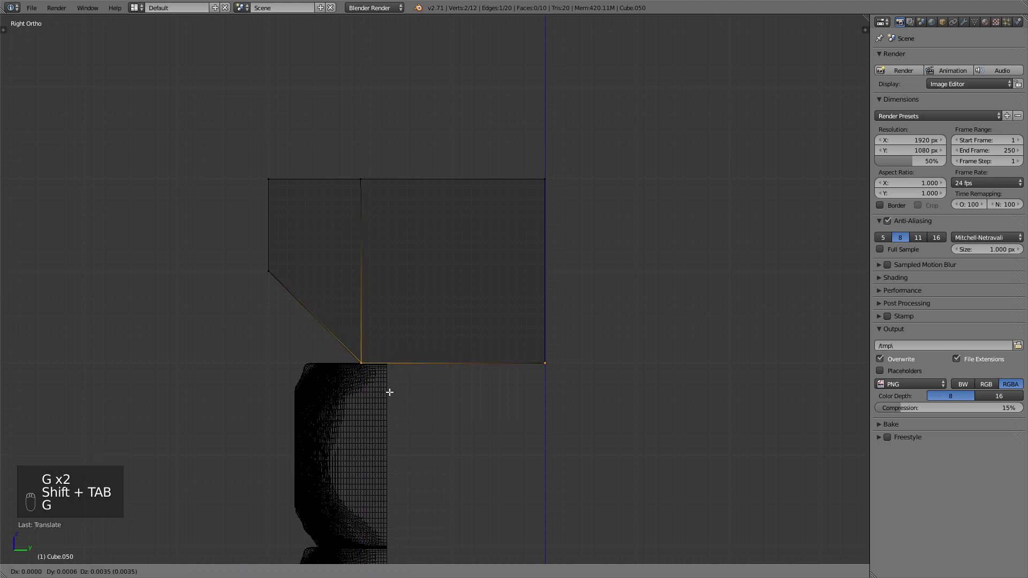
{"action": "left_click", "coordinate": [390, 392]}
{"action": "key", "text": "Tab"}
{"action": "key", "text": "z"}
{"action": "scroll", "coordinate": [453, 381], "scroll_direction": "down", "scroll_amount": 4}
{"action": "mouse_move", "coordinate": [395, 385]}
{"action": "middle_mouse_down"}
{"action": "mouse_move", "coordinate": [491, 386]}
{"action": "mouse_move", "coordinate": [482, 373]}
{"action": "middle_mouse_up"}
{"action": "key", "text": "g"}
{"action": "middle_click", "coordinate": [529, 376]}
{"action": "right_click", "coordinate": [519, 379]}
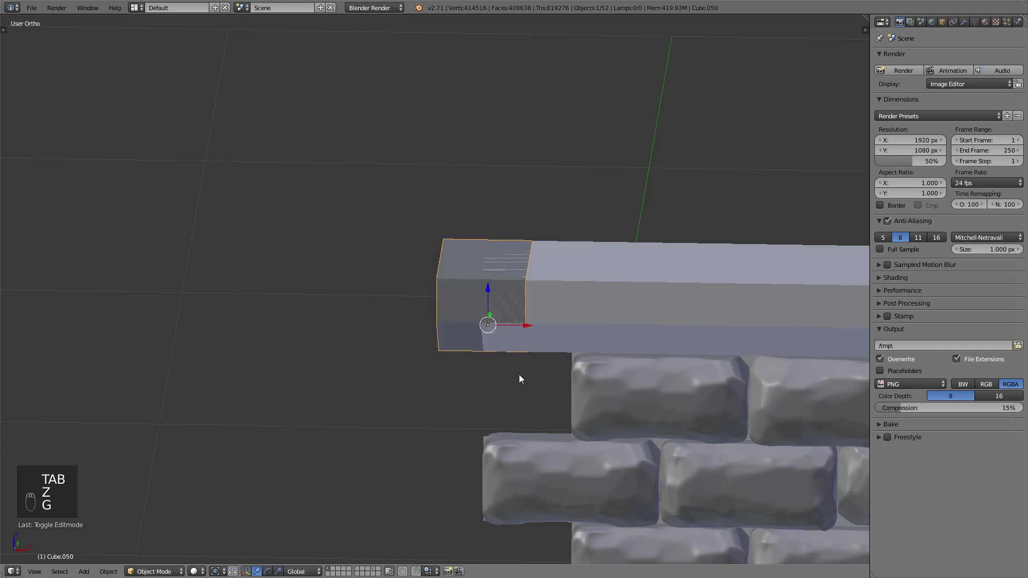
In top view, shift all the block's geometry along X so its origin sits at the block's end corner.
{"action": "key", "text": "KP_7"}
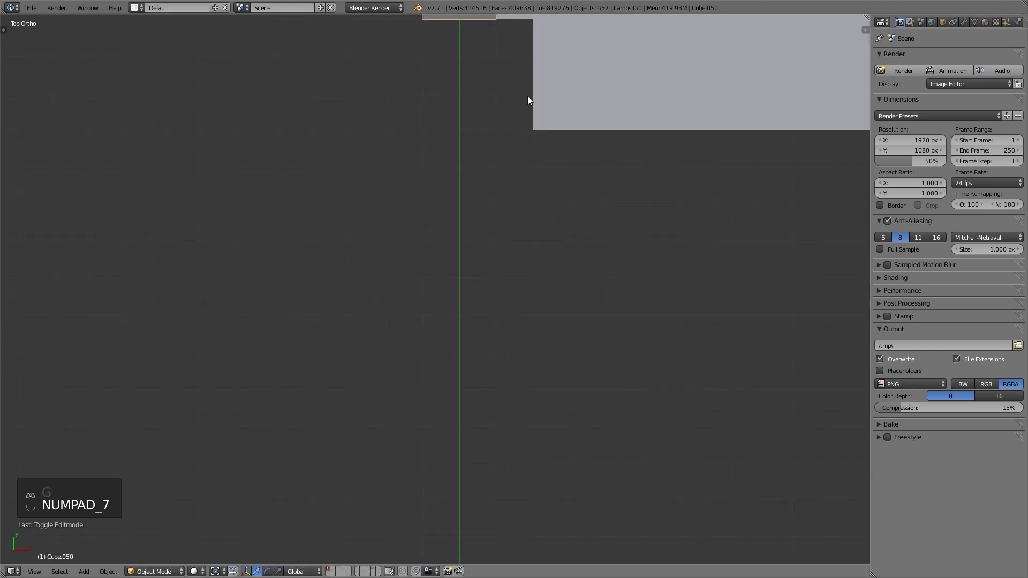
{"action": "key", "text": "Tab"}
{"action": "key", "text": "a"}
{"action": "key", "text": "a"}
{"action": "key", "text": "a"}
{"action": "key", "text": "a"}
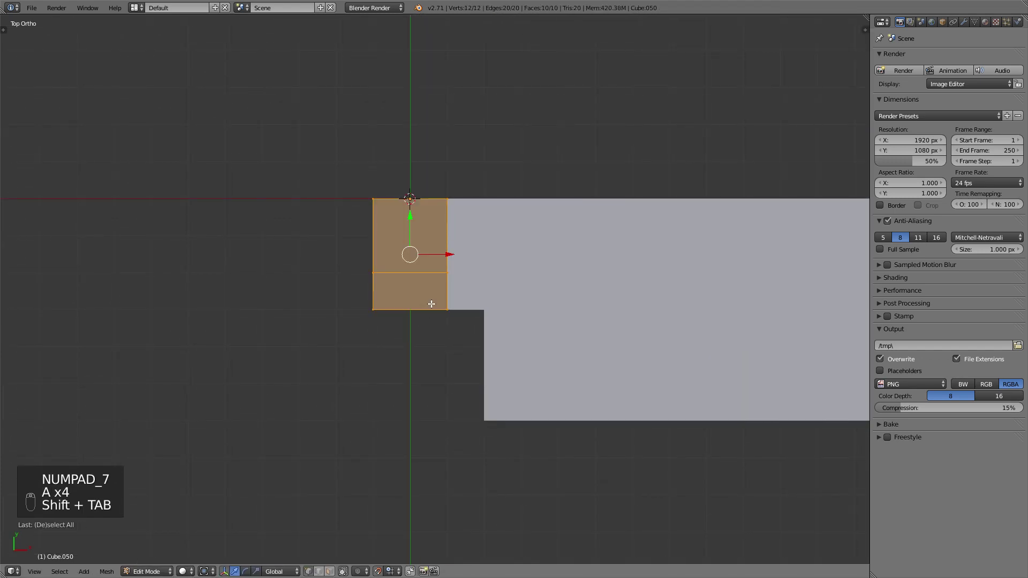
{"action": "key", "text": "g"}
{"action": "key", "text": "Tab"}
Stretch the cornice block along X to roughly a third of the guide cornice's length.
{"action": "key", "text": "s"}
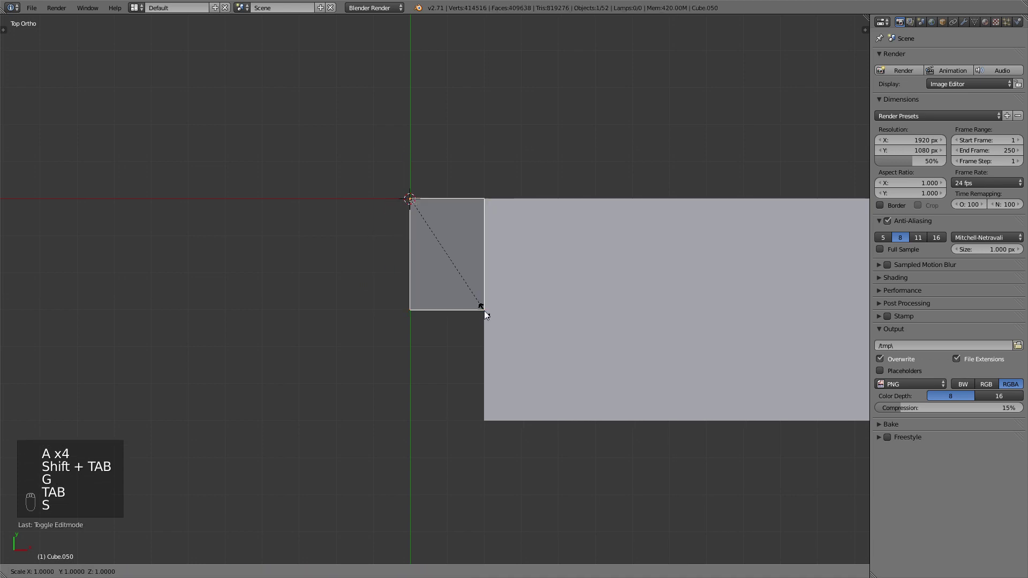
{"action": "key", "text": "z"}
{"action": "key", "text": "z"}
{"action": "left_click", "coordinate": [593, 331]}
{"action": "middle_click_drag", "start_coordinate": [592, 331], "coordinate": [577, 319]}
{"action": "scroll", "coordinate": [552, 324], "scroll_direction": "down", "scroll_amount": 2}
{"action": "key", "text": "s"}
{"action": "key", "text": "x"}
{"action": "left_click", "coordinate": [648, 349]}
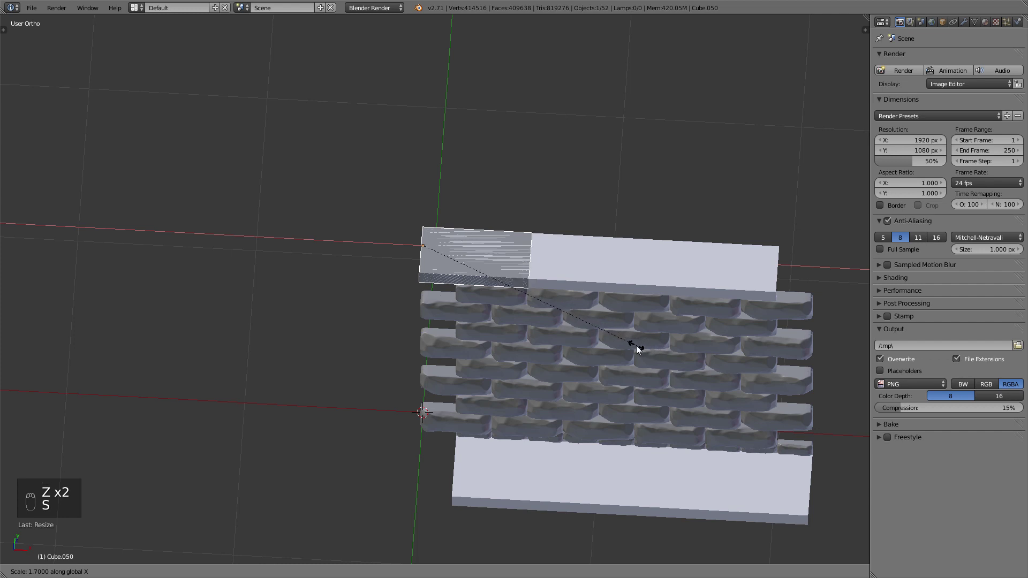
Add an Array modifier to the cornice block with a count of 3.
{"action": "left_click", "coordinate": [965, 23]}
{"action": "left_click", "coordinate": [936, 57]}
{"action": "left_click", "coordinate": [933, 59]}
{"action": "left_click", "coordinate": [931, 60]}
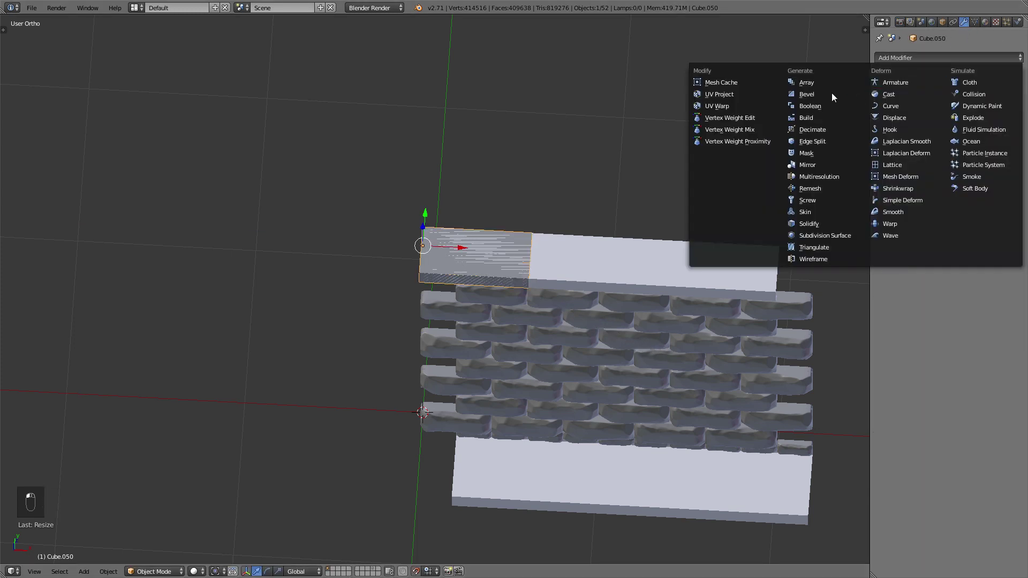
{"action": "left_click", "coordinate": [803, 82]}
{"action": "left_click", "coordinate": [1016, 119]}
Scale the block along X, fine-tuning without snapping, so the three array copies span the guide cornice's full length.
{"action": "key", "text": "s"}
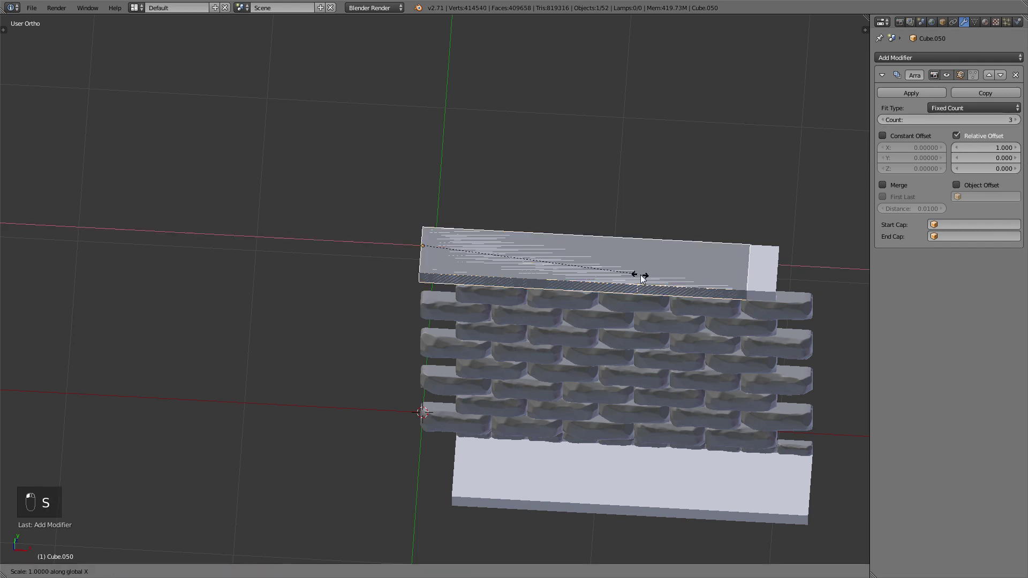
{"action": "left_click", "coordinate": [748, 290]}
{"action": "scroll", "coordinate": [746, 288], "scroll_direction": "up", "scroll_amount": 5}
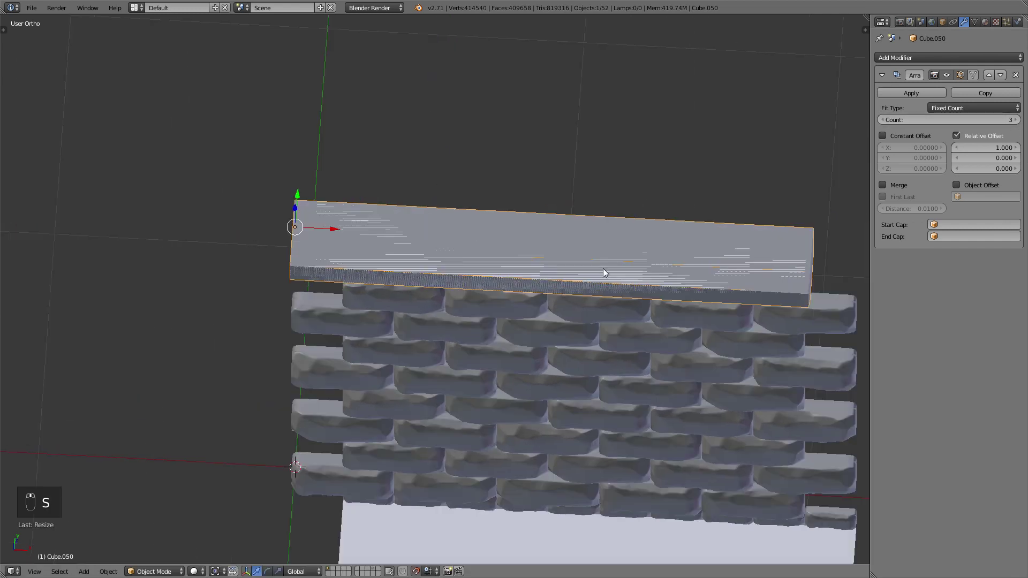
{"action": "key", "text": "shift+Tab"}
{"action": "key", "text": "s"}
{"action": "key", "text": "x"}
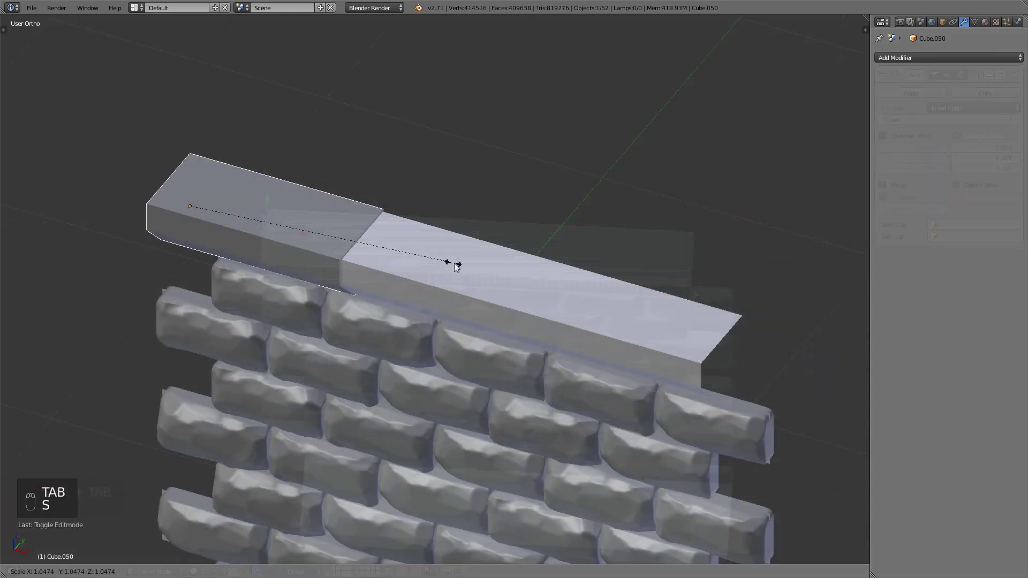
Scale the block up slightly in Y and Z only, so it protrudes beyond the guide cornice.
{"action": "right_click", "coordinate": [399, 248]}
{"action": "key", "text": "s"}
{"action": "key", "text": "shift+x"}
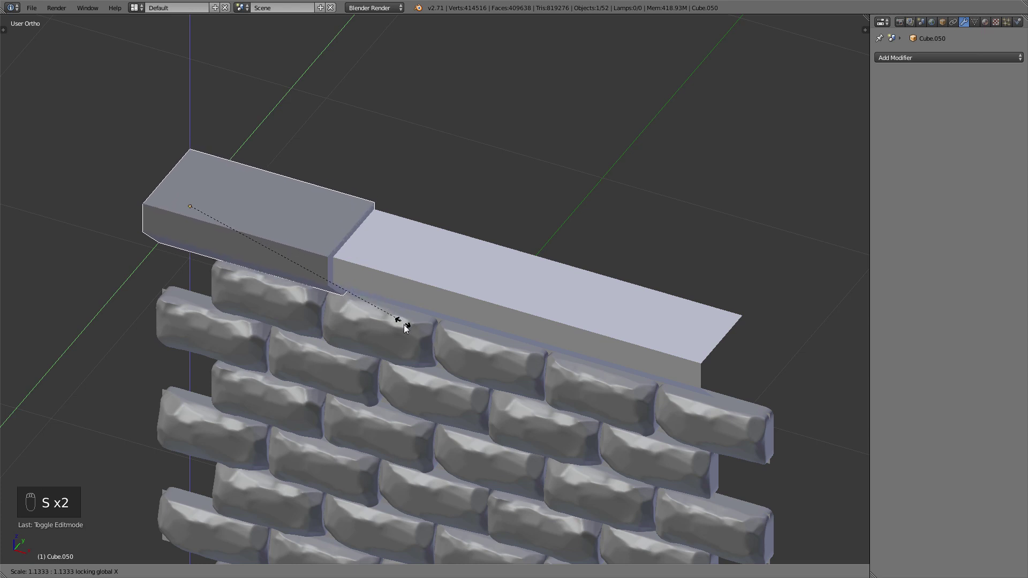
{"action": "left_click", "coordinate": [410, 341]}
{"action": "middle_click_drag", "start_coordinate": [439, 294], "coordinate": [300, 280]}
{"action": "key", "text": "Tab"}
{"action": "middle_click_drag", "start_coordinate": [221, 223], "coordinate": [494, 274], "text": "shift"}
{"action": "key", "text": "ctrl+Tab"}
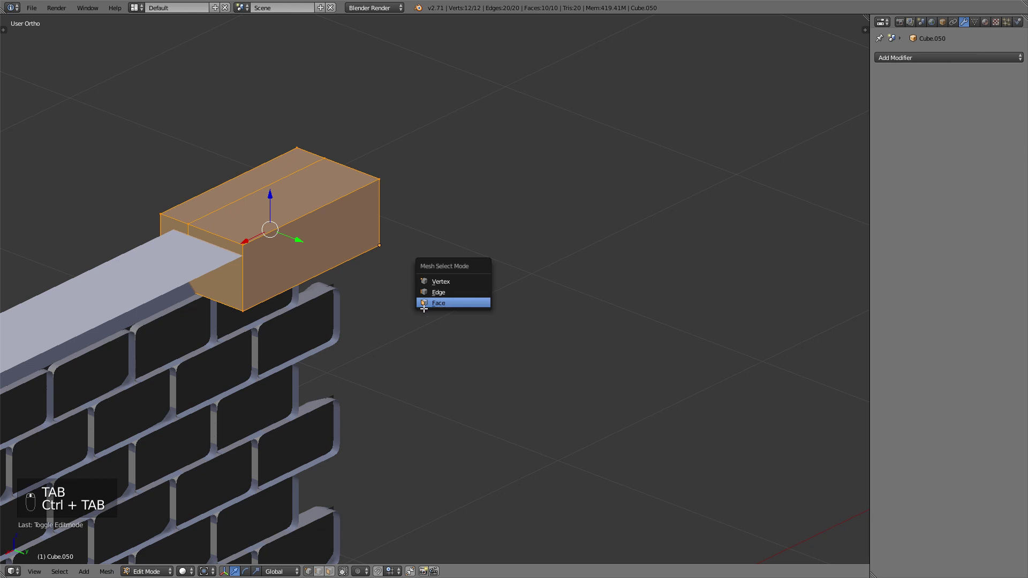
{"action": "scroll", "coordinate": [406, 287], "scroll_direction": "down", "scroll_amount": 1}
{"action": "key", "text": "Tab"}
{"action": "middle_click_drag", "start_coordinate": [406, 288], "coordinate": [393, 271]}
{"action": "scroll", "coordinate": [494, 286], "scroll_direction": "down", "scroll_amount": 2}
{"action": "scroll", "coordinate": [399, 273], "scroll_direction": "up", "scroll_amount": 1}
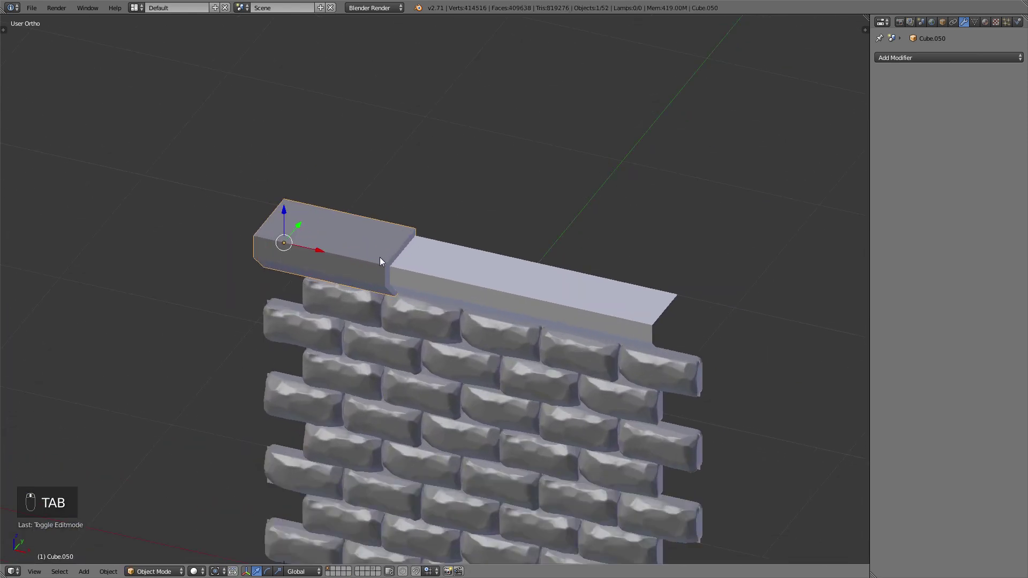
Add three evenly spaced loop cuts across the length of the cornice block.
{"action": "scroll", "coordinate": [373, 258], "scroll_direction": "up", "scroll_amount": 1}
{"action": "key", "text": "Tab"}
{"action": "key", "text": "ctrl+r"}
{"action": "key", "text": "ctrl+r"}
{"action": "key", "text": "ctrl+r"}
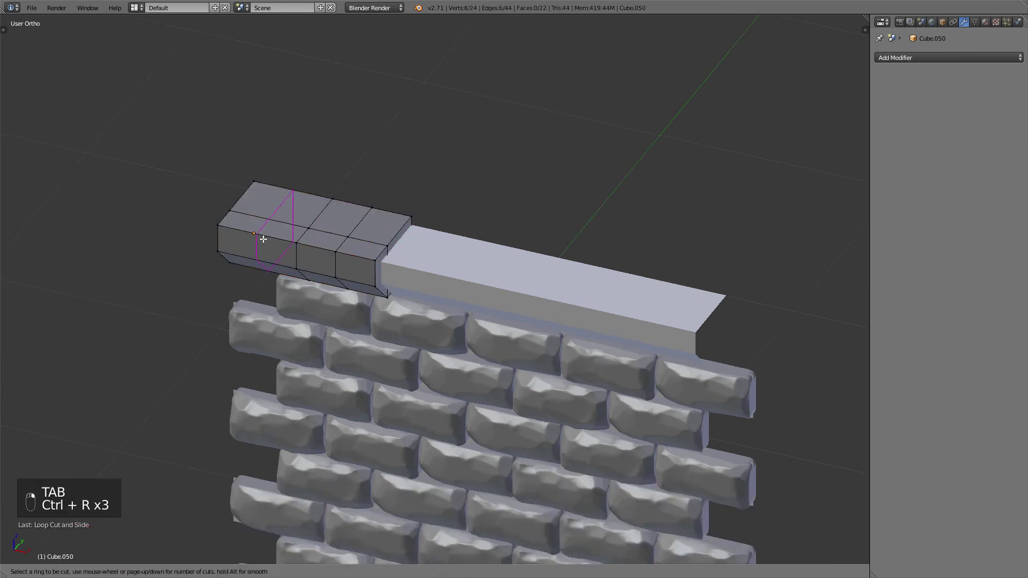
Subdivide the whole block twice, then add a level 1 Subdivision Surface modifier and apply it.
{"action": "key", "text": "a"}
{"action": "key", "text": "a"}
{"action": "key", "text": "a"}
{"action": "key", "text": "w"}
{"action": "key", "text": "w"}
{"action": "key", "text": "Tab"}
{"action": "key", "text": "ctrl+1"}
{"action": "left_click", "coordinate": [912, 93]}
Shade the block smooth and add a Multiresolution modifier subdivided once.
{"action": "key", "text": "t"}
{"action": "key", "text": "t"}
{"action": "left_click", "coordinate": [896, 58]}
{"action": "left_click", "coordinate": [803, 176]}
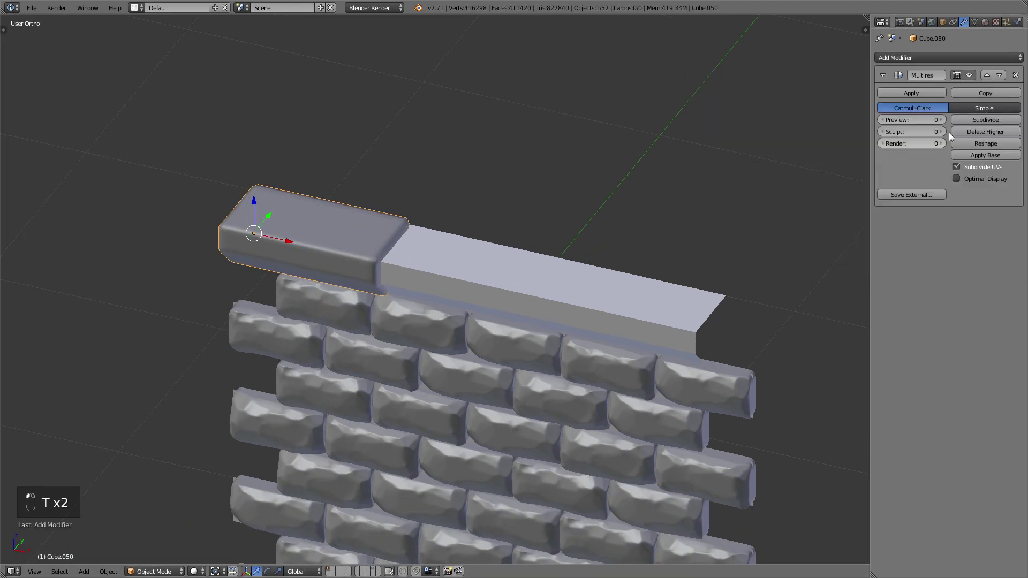
{"action": "left_click", "coordinate": [964, 120]}
Apply the block's object transform and put it into Sculpt Mode.
{"action": "left_click", "coordinate": [154, 571]}
{"action": "left_click", "coordinate": [158, 534]}
{"action": "left_click", "coordinate": [169, 571]}
{"action": "left_click", "coordinate": [173, 560]}
{"action": "key", "text": "ctrl+a"}
{"action": "left_click", "coordinate": [321, 343]}
{"action": "left_click", "coordinate": [171, 572]}
{"action": "left_click", "coordinate": [170, 535]}
Sculpt uneven, chipped edges and dents all around the first cornice block, undoing unwanted strokes.
{"action": "left_click_drag", "start_coordinate": [300, 343], "coordinate": [385, 350]}
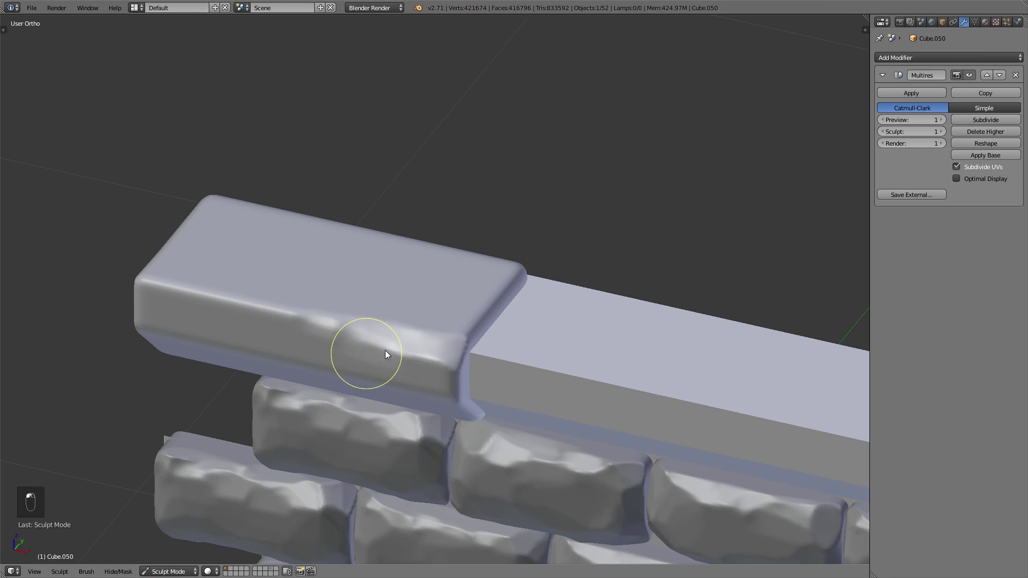
{"action": "middle_click_drag", "start_coordinate": [241, 332], "coordinate": [375, 340]}
{"action": "mouse_move", "coordinate": [204, 348]}
{"action": "middle_mouse_down"}
{"action": "mouse_move", "coordinate": [171, 413]}
{"action": "mouse_move", "coordinate": [432, 498]}
{"action": "mouse_move", "coordinate": [447, 432]}
{"action": "mouse_move", "coordinate": [361, 400]}
{"action": "mouse_move", "coordinate": [217, 406]}
{"action": "mouse_move", "coordinate": [153, 306]}
{"action": "mouse_move", "coordinate": [299, 326]}
{"action": "mouse_move", "coordinate": [373, 294]}
{"action": "mouse_move", "coordinate": [298, 340]}
{"action": "mouse_move", "coordinate": [342, 291]}
{"action": "mouse_move", "coordinate": [275, 359]}
{"action": "mouse_move", "coordinate": [339, 395]}
{"action": "mouse_move", "coordinate": [305, 372]}
{"action": "mouse_move", "coordinate": [282, 441]}
{"action": "mouse_move", "coordinate": [292, 328]}
{"action": "middle_mouse_up"}
{"action": "key", "text": "ctrl+z"}
{"action": "key", "text": "ctrl+z"}
{"action": "key", "text": "ctrl+z"}
{"action": "key", "text": "ctrl+z"}
{"action": "key", "text": "ctrl+z"}
{"action": "key", "text": "ctrl+z"}
Duplicate the sculpted cornice block and place the copy directly beside it along the guide cornice.
{"action": "key", "text": "shift+d"}
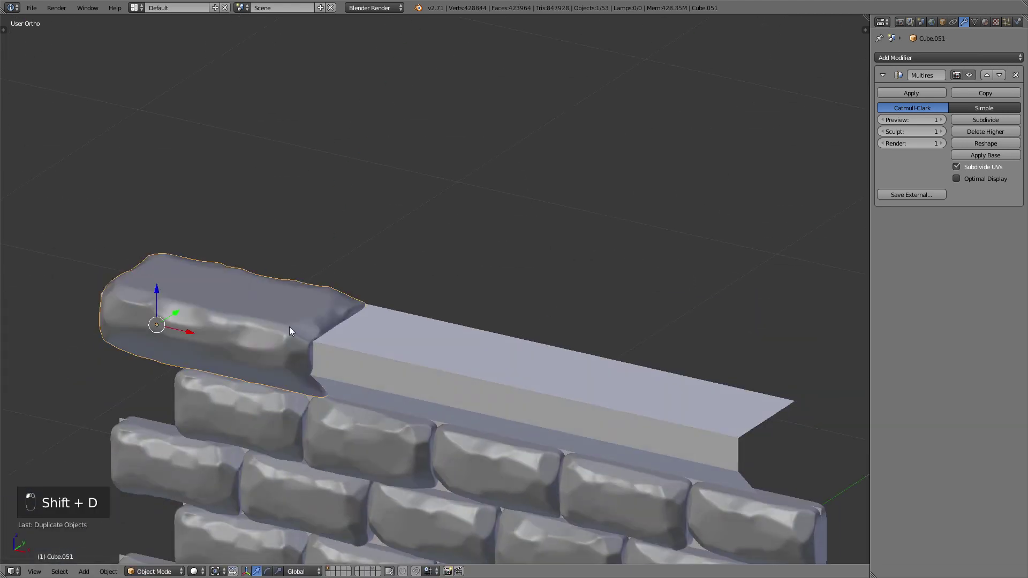
{"action": "key", "text": "g"}
{"action": "key", "text": "shift+Tab"}
{"action": "key", "text": "g"}
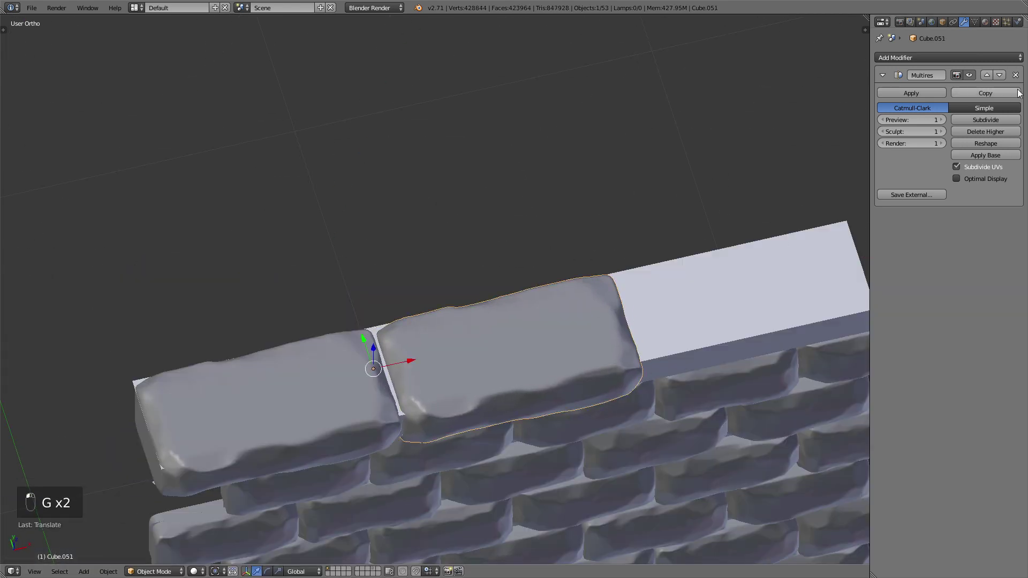
Replace the copy's Multiresolution modifier with a fresh one subdivided once, and enter Sculpt Mode.
{"action": "left_click", "coordinate": [949, 57]}
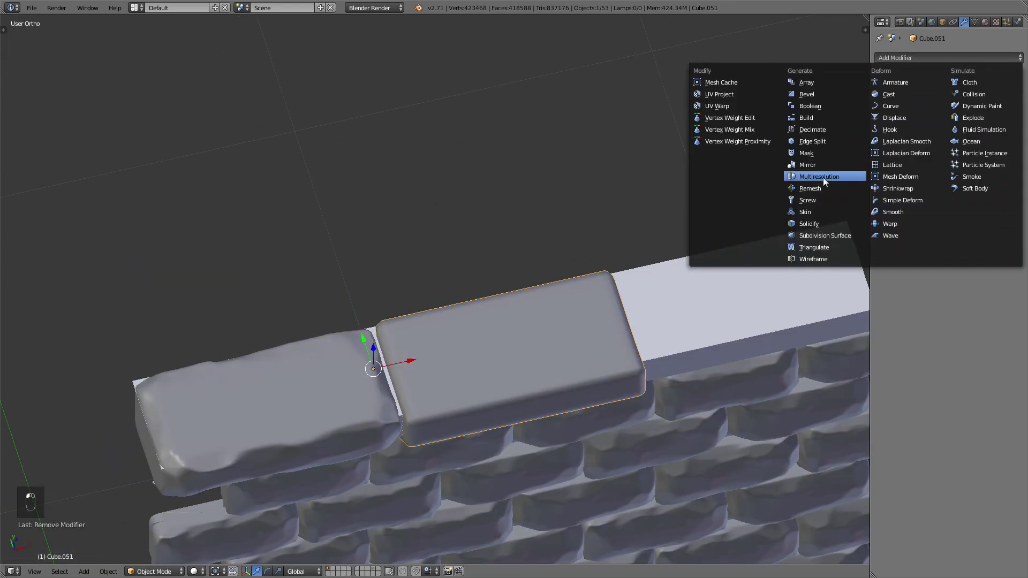
{"action": "left_click", "coordinate": [161, 571]}
{"action": "left_click", "coordinate": [162, 524]}
Sculpt a different set of worn edges and dents into the second cornice block, undoing unwanted strokes.
{"action": "scroll", "coordinate": [395, 441], "scroll_direction": "up", "scroll_amount": 1}
{"action": "middle_click_drag", "start_coordinate": [586, 399], "coordinate": [691, 384]}
{"action": "key", "text": "ctrl+z"}
{"action": "key", "text": "ctrl+z"}
{"action": "key", "text": "ctrl+z"}
{"action": "key", "text": "ctrl+z"}
{"action": "key", "text": "ctrl+z"}
{"action": "key", "text": "ctrl+z"}
{"action": "key", "text": "ctrl+z"}
{"action": "key", "text": "ctrl+z"}
{"action": "key", "text": "ctrl+z"}
{"action": "key", "text": "ctrl+z"}
{"action": "key", "text": "ctrl+z"}
{"action": "key", "text": "ctrl+z"}
{"action": "key", "text": "ctrl+z"}
{"action": "key", "text": "ctrl+z"}
{"action": "key", "text": "ctrl+z"}
{"action": "key", "text": "ctrl+z"}
{"action": "key", "text": "ctrl+z"}
{"action": "mouse_move", "coordinate": [782, 379]}
{"action": "middle_mouse_down"}
{"action": "mouse_move", "coordinate": [686, 408]}
{"action": "mouse_move", "coordinate": [737, 415]}
{"action": "mouse_move", "coordinate": [751, 470]}
{"action": "mouse_move", "coordinate": [529, 352]}
{"action": "mouse_move", "coordinate": [401, 395]}
{"action": "mouse_move", "coordinate": [577, 361]}
{"action": "mouse_move", "coordinate": [557, 423]}
{"action": "middle_mouse_up"}
{"action": "left_click", "coordinate": [170, 571]}
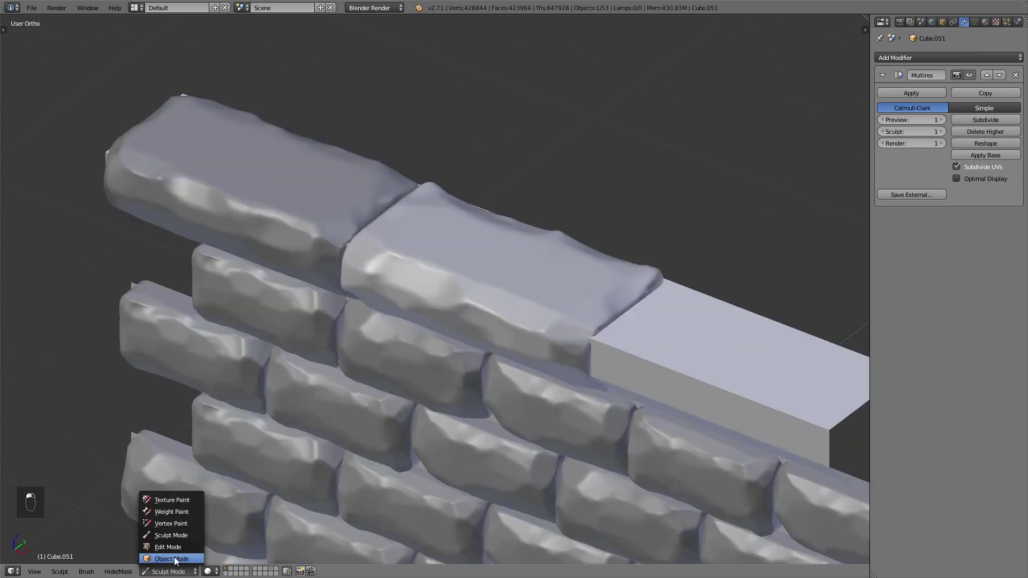
Return to Object Mode, duplicate the second cornice block and place the copy as the third block along the guide cornice.
{"action": "left_click", "coordinate": [174, 560]}
{"action": "key", "text": "shift+d"}
{"action": "key", "text": "g"}
{"action": "middle_click_drag", "start_coordinate": [740, 390], "coordinate": [697, 378]}
{"action": "key", "text": "g"}
{"action": "left_click", "coordinate": [692, 379]}
Replace the third cornice block's Multiresolution modifier with a fresh one subdivided once, and enter Sculpt Mode.
{"action": "left_click", "coordinate": [1016, 75]}
{"action": "left_click", "coordinate": [975, 58]}
{"action": "left_click", "coordinate": [809, 178]}
{"action": "left_click", "coordinate": [982, 120]}
{"action": "left_click", "coordinate": [164, 572]}
{"action": "left_click", "coordinate": [170, 536]}
Sculpt worn edges into the third cornice block, undoing an unwanted stroke, then return to Object Mode and save the file.
{"action": "middle_click_drag", "start_coordinate": [557, 369], "coordinate": [365, 370], "text": "shift"}
{"action": "left_click_drag", "start_coordinate": [519, 363], "coordinate": [439, 347]}
{"action": "middle_click_drag", "start_coordinate": [439, 348], "coordinate": [478, 361]}
{"action": "key", "text": "ctrl+z"}
{"action": "scroll", "coordinate": [698, 287], "scroll_direction": "down", "scroll_amount": 3}
{"action": "left_click", "coordinate": [169, 572]}
{"action": "left_click", "coordinate": [179, 560]}
{"action": "key", "text": "ctrl+s"}
Duplicate a lower wall brick, move the copy along Y in front of the wall, and replace its modifier with a fresh Multiresolution.
{"action": "key", "text": "a"}
{"action": "right_click", "coordinate": [529, 377]}
{"action": "key", "text": "shift+d"}
{"action": "key", "text": "g"}
{"action": "key", "text": "y"}
{"action": "left_click", "coordinate": [465, 414]}
{"action": "left_click", "coordinate": [1016, 75]}
{"action": "left_click", "coordinate": [957, 59]}
{"action": "left_click", "coordinate": [801, 181]}
Rotate the brick copy 90 degrees and another 180 degrees about the X axis.
{"action": "key", "text": "r"}
{"action": "key", "text": "x"}
{"action": "key", "text": "9"}
{"action": "key", "text": "0"}
{"action": "key", "text": "Return"}
{"action": "key", "text": "r"}
{"action": "key", "text": "x"}
{"action": "key", "text": "1"}
{"action": "key", "text": "8"}
{"action": "key", "text": "0"}
{"action": "key", "text": "Return"}
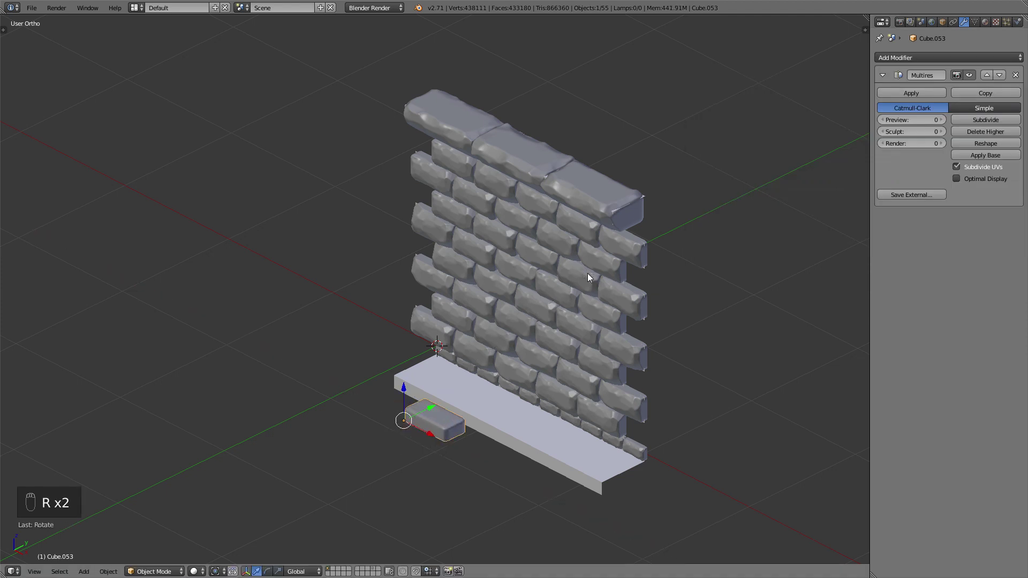
Scale the brick copy by 2 along Y and reposition it at the near corner of the guide floor slab.
{"action": "key", "text": "KP_7"}
{"action": "key", "text": "s"}
{"action": "key", "text": "y"}
{"action": "key", "text": "2"}
{"action": "key", "text": "Return"}
{"action": "key", "text": "g"}
{"action": "right_click", "coordinate": [599, 444]}
{"action": "key", "text": "shift+Tab"}
{"action": "key", "text": "g"}
{"action": "left_click", "coordinate": [535, 391]}
{"action": "key", "text": "alt+g"}
{"action": "key", "text": "g"}
{"action": "left_click", "coordinate": [532, 465]}
{"action": "middle_click_drag", "start_coordinate": [532, 465], "coordinate": [488, 395]}
{"action": "key", "text": "g"}
{"action": "right_click", "coordinate": [487, 395]}
{"action": "key", "text": "shift+Tab"}
{"action": "key", "text": "g"}
{"action": "key", "text": "Escape"}
{"action": "key", "text": "s"}
{"action": "key", "text": "Escape"}
{"action": "key", "text": "s"}
{"action": "key", "text": "z"}
{"action": "right_click", "coordinate": [478, 404]}
Shift the block's mesh along Y in Edit Mode and move the block onto the end of the floor slab.
{"action": "key", "text": "KP_7"}
{"action": "key", "text": "Tab"}
{"action": "key", "text": "g"}
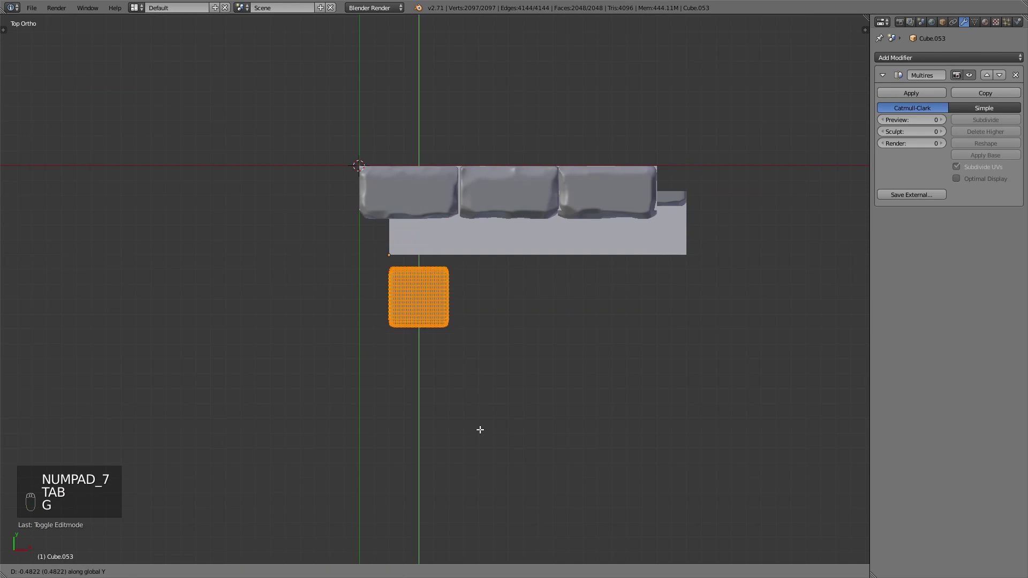
{"action": "key", "text": "shift+Tab"}
{"action": "key", "text": "g"}
{"action": "left_click", "coordinate": [459, 392]}
{"action": "key", "text": "Tab"}
{"action": "key", "text": "g"}
{"action": "left_click", "coordinate": [460, 341]}
Scale the block in depth and height and adjust its Y position to match the end of the guide floor slab.
{"action": "key", "text": "z"}
{"action": "key", "text": "z"}
{"action": "middle_click_drag", "start_coordinate": [459, 341], "coordinate": [437, 294]}
{"action": "key", "text": "s"}
{"action": "key", "text": "shift+x"}
{"action": "right_click", "coordinate": [438, 323]}
{"action": "key", "text": "shift+Tab"}
{"action": "key", "text": "s"}
{"action": "key", "text": "shift+x"}
{"action": "left_click", "coordinate": [442, 345]}
{"action": "key", "text": "g"}
{"action": "key", "text": "y"}
{"action": "left_click", "coordinate": [455, 343]}
{"action": "key", "text": "s"}
{"action": "key", "text": "z"}
{"action": "left_click", "coordinate": [487, 336]}
{"action": "scroll", "coordinate": [476, 343], "scroll_direction": "up", "scroll_amount": 2}
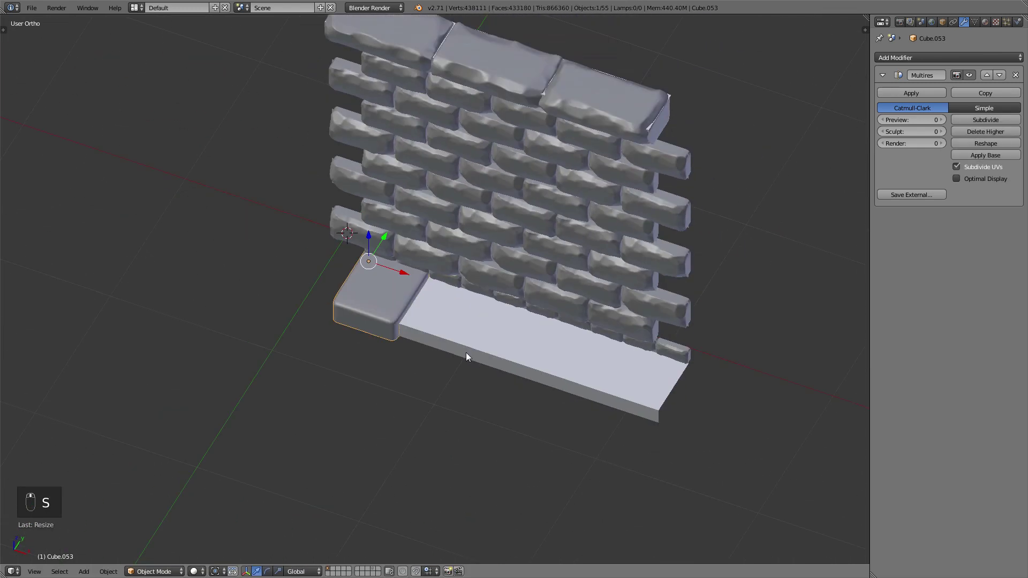
Try an Array modifier with a count of 5 on the floor stone along the slab.
{"action": "middle_click_drag", "start_coordinate": [466, 353], "coordinate": [605, 311]}
{"action": "left_click", "coordinate": [948, 57]}
{"action": "left_click", "coordinate": [814, 82]}
{"action": "double_click", "coordinate": [1017, 264]}
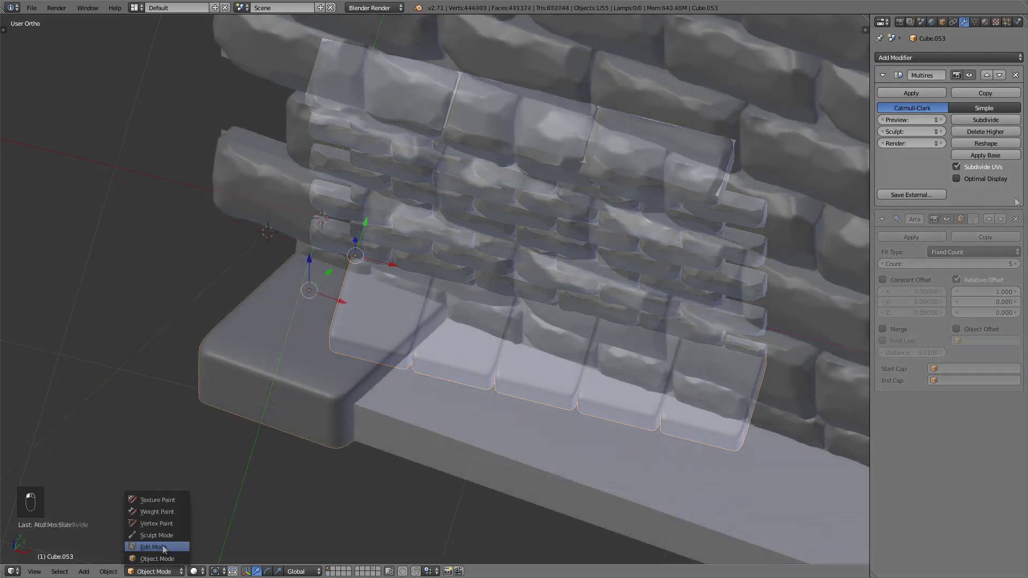
Enter Sculpt Mode and sculpt chipped, uneven edges around the first floor stone.
{"action": "left_click", "coordinate": [166, 572]}
{"action": "left_click", "coordinate": [161, 533]}
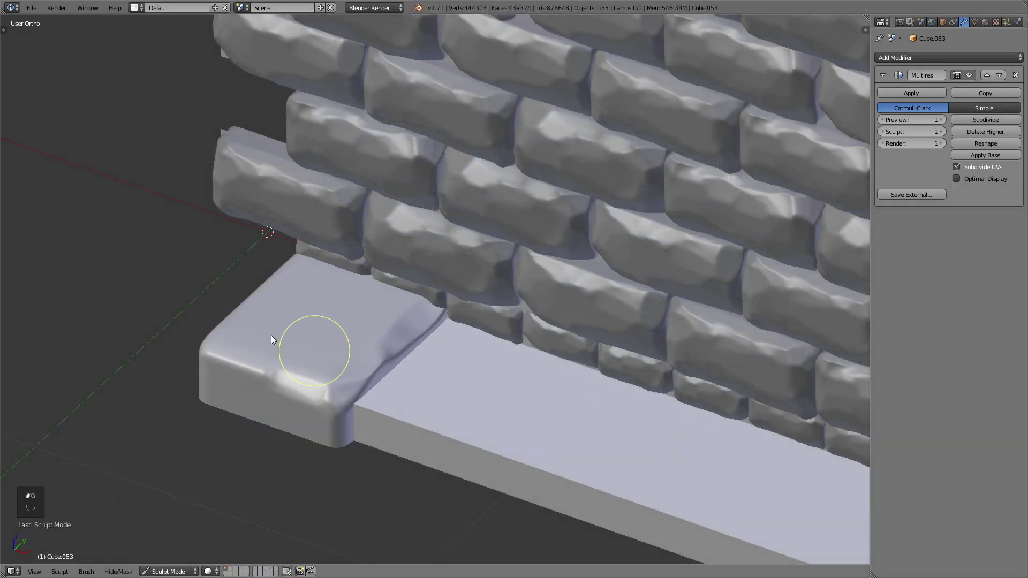
{"action": "middle_click_drag", "start_coordinate": [271, 339], "coordinate": [272, 410]}
{"action": "middle_click_drag", "start_coordinate": [317, 370], "coordinate": [235, 344]}
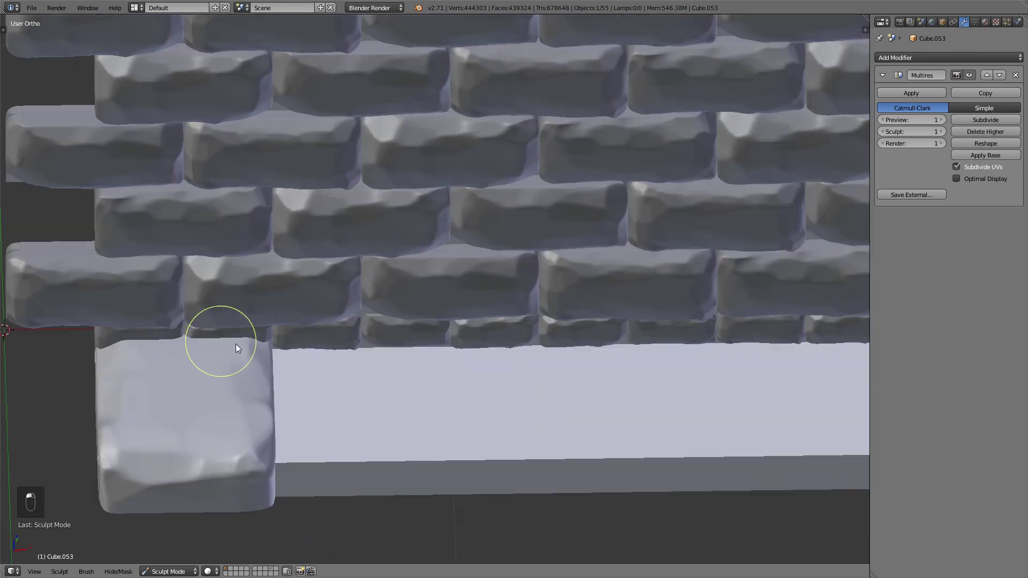
Return to Object Mode, duplicate the sculpted floor stone and move the copy along X directly beside it.
{"action": "left_click", "coordinate": [150, 572]}
{"action": "left_click", "coordinate": [161, 560]}
{"action": "key", "text": "shift+d"}
{"action": "key", "text": "x"}
{"action": "key", "text": "g"}
{"action": "key", "text": "shift+Tab"}
{"action": "key", "text": "g"}
{"action": "key", "text": "x"}
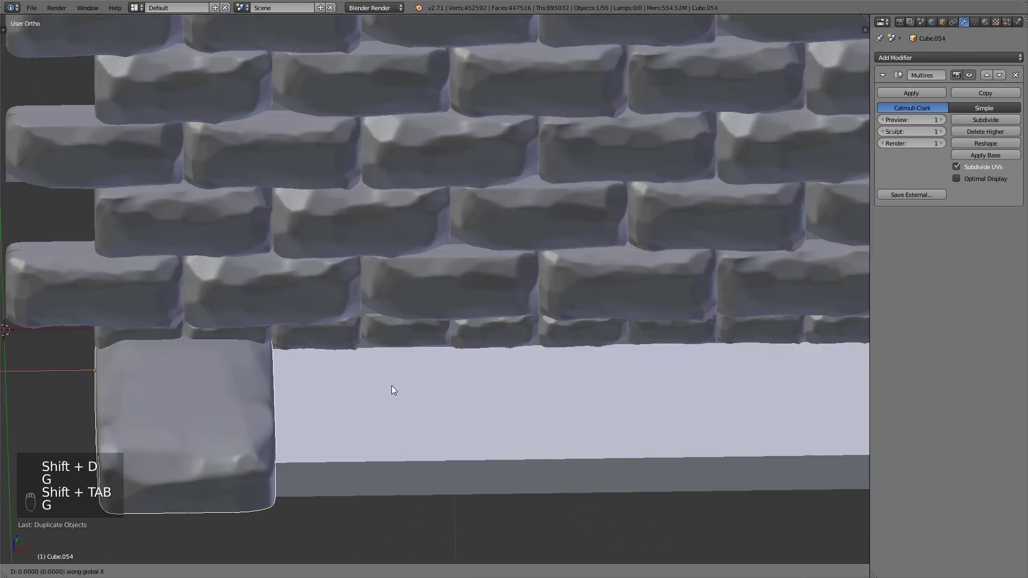
{"action": "right_click", "coordinate": [275, 375]}
{"action": "scroll", "coordinate": [363, 374], "scroll_direction": "down", "scroll_amount": 3}
{"action": "key", "text": "KP_7"}
{"action": "key", "text": "g"}
{"action": "key", "text": "x"}
{"action": "left_click", "coordinate": [468, 382]}
Duplicate the second floor stone and move the copy along X into the third position on the slab.
{"action": "middle_click_drag", "start_coordinate": [468, 382], "coordinate": [397, 332]}
{"action": "key", "text": "KP_7"}
{"action": "key", "text": "shift+d"}
{"action": "right_click", "coordinate": [399, 333]}
{"action": "key", "text": "g"}
{"action": "key", "text": "x"}
{"action": "left_click", "coordinate": [515, 346]}
Duplicate the floor stone two more times along X to fill the rest of the slab.
{"action": "key", "text": "shift+d"}
{"action": "key", "text": "g"}
{"action": "key", "text": "x"}
{"action": "left_click", "coordinate": [622, 356]}
{"action": "key", "text": "shift+d"}
{"action": "key", "text": "g"}
{"action": "key", "text": "x"}
{"action": "left_click", "coordinate": [663, 355]}
Replace the second floor stone's Multiresolution modifier with a fresh one subdivided once, and enter Sculpt Mode.
{"action": "right_click", "coordinate": [380, 322]}
{"action": "left_click", "coordinate": [1016, 75]}
{"action": "left_click", "coordinate": [933, 58]}
{"action": "left_click", "coordinate": [819, 177]}
{"action": "left_click", "coordinate": [985, 120]}
{"action": "left_click", "coordinate": [154, 572]}
{"action": "left_click", "coordinate": [165, 536]}
Sculpt a different set of worn edges and dents into the second floor stone.
{"action": "scroll", "coordinate": [288, 441], "scroll_direction": "up", "scroll_amount": 2}
{"action": "mouse_move", "coordinate": [324, 391]}
{"action": "left_mouse_down"}
{"action": "mouse_move", "coordinate": [461, 444]}
{"action": "mouse_move", "coordinate": [535, 329]}
{"action": "left_mouse_up"}
{"action": "mouse_move", "coordinate": [358, 358]}
{"action": "middle_mouse_down"}
{"action": "mouse_move", "coordinate": [441, 339]}
{"action": "mouse_move", "coordinate": [529, 386]}
{"action": "mouse_move", "coordinate": [620, 471]}
{"action": "middle_mouse_up"}
{"action": "mouse_move", "coordinate": [687, 438]}
{"action": "middle_mouse_down"}
{"action": "mouse_move", "coordinate": [760, 418]}
{"action": "mouse_move", "coordinate": [568, 382]}
{"action": "mouse_move", "coordinate": [613, 443]}
{"action": "mouse_move", "coordinate": [437, 369]}
{"action": "middle_mouse_up"}
Leave Sculpt Mode, select the third floor stone and give it a fresh Multiresolution modifier subdivided once.
{"action": "key", "text": "ctrl+Tab"}
{"action": "right_click", "coordinate": [541, 386]}
{"action": "left_click", "coordinate": [948, 57]}
{"action": "left_click", "coordinate": [814, 170]}
{"action": "left_click", "coordinate": [986, 120]}
Sculpt worn edges and dents into the third floor stone.
{"action": "key", "text": "ctrl+Tab"}
{"action": "scroll", "coordinate": [513, 461], "scroll_direction": "up", "scroll_amount": 2}
{"action": "middle_click_drag", "start_coordinate": [513, 461], "coordinate": [406, 454]}
{"action": "mouse_move", "coordinate": [475, 418]}
{"action": "middle_mouse_down"}
{"action": "mouse_move", "coordinate": [524, 367]}
{"action": "mouse_move", "coordinate": [649, 391]}
{"action": "mouse_move", "coordinate": [553, 450]}
{"action": "mouse_move", "coordinate": [479, 415]}
{"action": "middle_mouse_up"}
Select the fourth floor stone, give it a fresh Multiresolution modifier subdivided once, and enter Sculpt Mode.
{"action": "key", "text": "ctrl+Tab"}
{"action": "right_click", "coordinate": [479, 418]}
{"action": "left_click", "coordinate": [948, 57]}
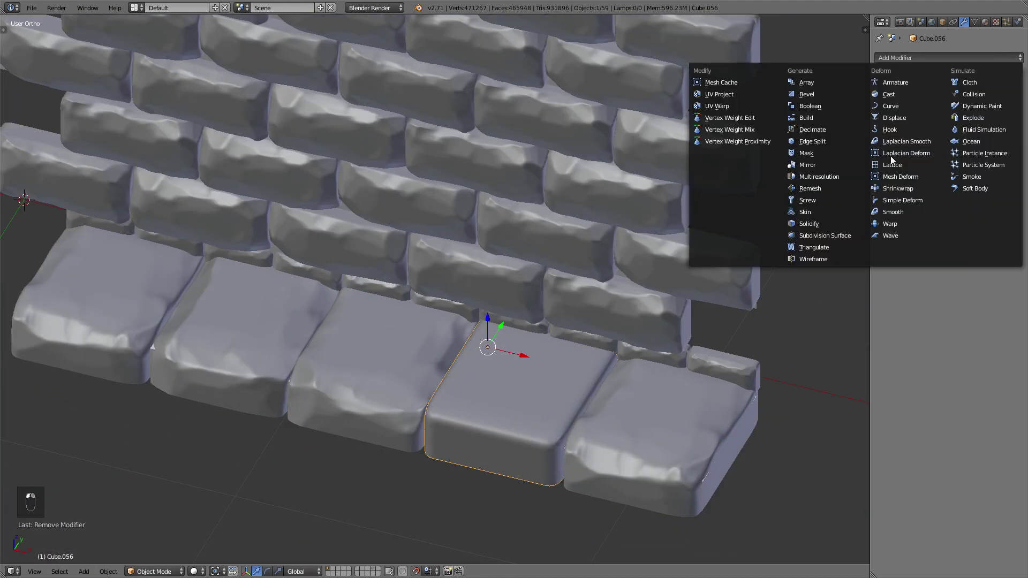
{"action": "left_click", "coordinate": [818, 177]}
{"action": "left_click", "coordinate": [972, 109]}
{"action": "left_click", "coordinate": [156, 571]}
{"action": "left_click", "coordinate": [156, 535]}
Sculpt chipped front corners, worn edges and dents into the fourth floor stone, undoing unsatisfactory strokes.
{"action": "mouse_move", "coordinate": [471, 437]}
{"action": "middle_mouse_down"}
{"action": "mouse_move", "coordinate": [447, 476]}
{"action": "mouse_move", "coordinate": [508, 480]}
{"action": "middle_mouse_up"}
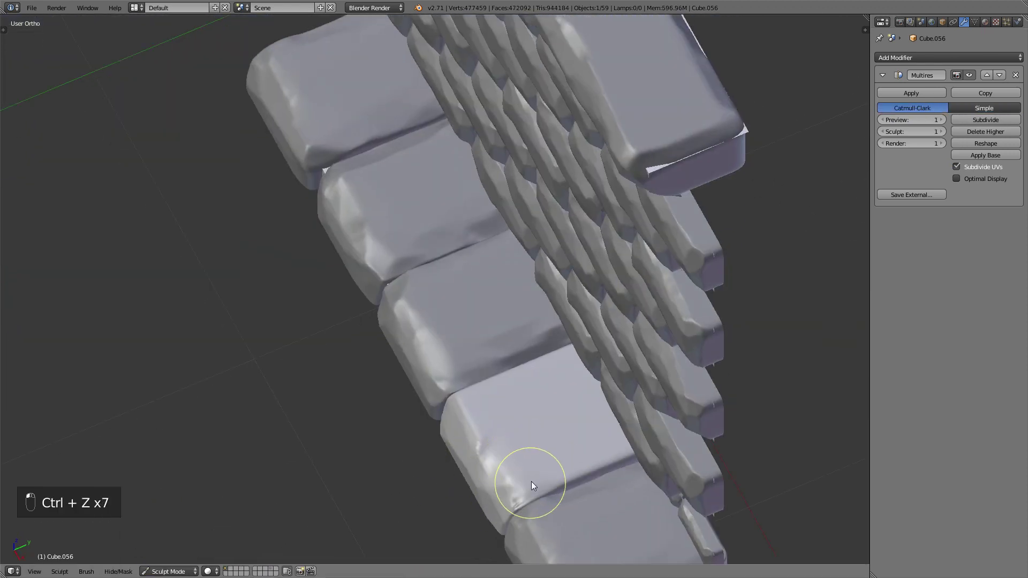
{"action": "key", "text": "ctrl+z"}
{"action": "key", "text": "ctrl+z"}
{"action": "key", "text": "ctrl+z"}
{"action": "key", "text": "ctrl+z"}
{"action": "key", "text": "ctrl+z"}
{"action": "key", "text": "ctrl+z"}
{"action": "key", "text": "ctrl+z"}
{"action": "key", "text": "ctrl+z"}
{"action": "key", "text": "ctrl+z"}
{"action": "key", "text": "ctrl+z"}
{"action": "key", "text": "ctrl+z"}
{"action": "key", "text": "ctrl+z"}
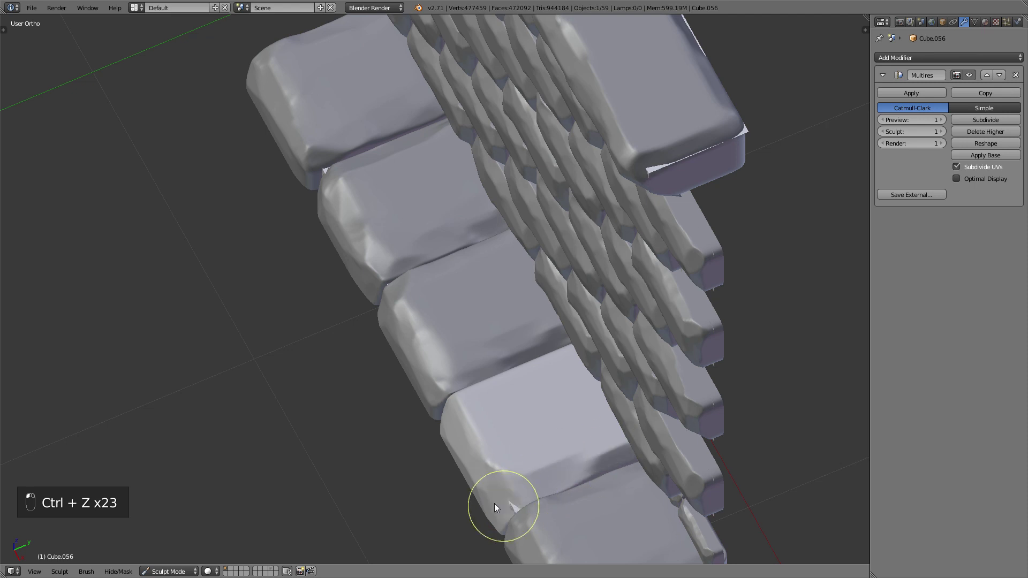
{"action": "key", "text": "ctrl+z"}
{"action": "key", "text": "ctrl+z"}
{"action": "key", "text": "ctrl+z"}
{"action": "key", "text": "ctrl+z"}
{"action": "key", "text": "ctrl+z"}
{"action": "key", "text": "ctrl+z"}
{"action": "key", "text": "ctrl+z"}
{"action": "key", "text": "ctrl+z"}
{"action": "key", "text": "ctrl+z"}
{"action": "key", "text": "ctrl+z"}
{"action": "key", "text": "ctrl+z"}
{"action": "key", "text": "ctrl+z"}
{"action": "key", "text": "ctrl+z"}
{"action": "key", "text": "ctrl+z"}
{"action": "key", "text": "ctrl+z"}
{"action": "key", "text": "ctrl+z"}
{"action": "key", "text": "ctrl+z"}
{"action": "key", "text": "ctrl+z"}
{"action": "key", "text": "ctrl+z"}
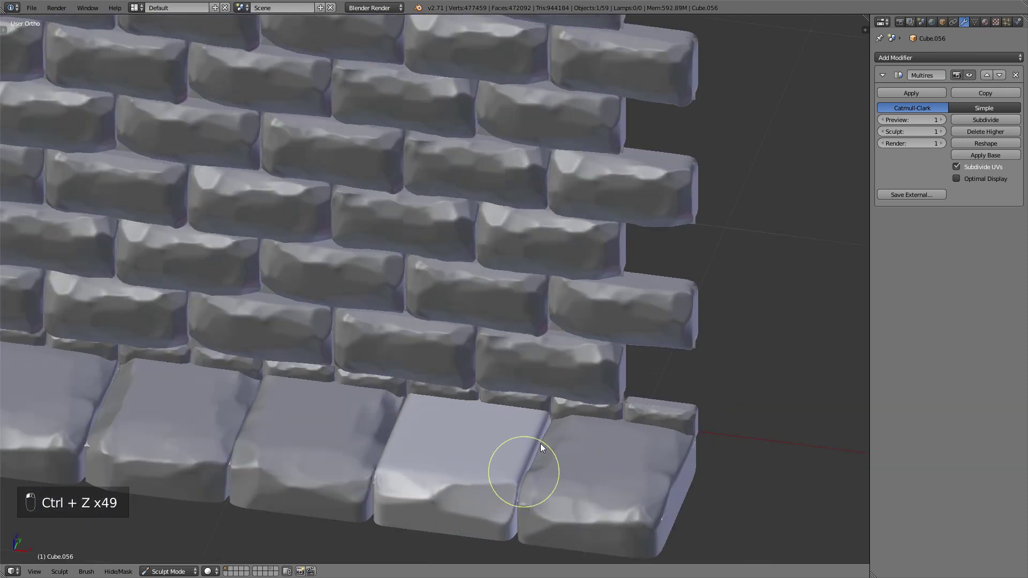
{"action": "key", "text": "ctrl+z"}
{"action": "key", "text": "ctrl+z"}
{"action": "key", "text": "ctrl+z"}
{"action": "key", "text": "ctrl+z"}
{"action": "key", "text": "ctrl+z"}
{"action": "key", "text": "ctrl+z"}
{"action": "key", "text": "ctrl+z"}
{"action": "key", "text": "ctrl+z"}
{"action": "key", "text": "ctrl+z"}
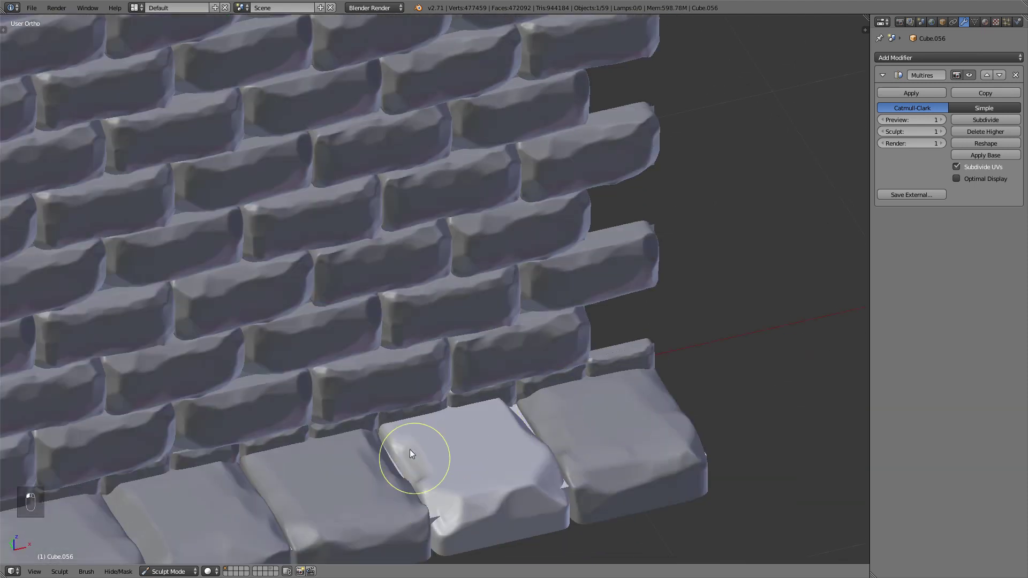
{"action": "key", "text": "ctrl+z"}
{"action": "key", "text": "ctrl+z"}
{"action": "key", "text": "ctrl+z"}
{"action": "key", "text": "ctrl+z"}
{"action": "key", "text": "ctrl+z"}
{"action": "key", "text": "ctrl+z"}
{"action": "key", "text": "ctrl+z"}
{"action": "key", "text": "ctrl+z"}
{"action": "key", "text": "ctrl+z"}
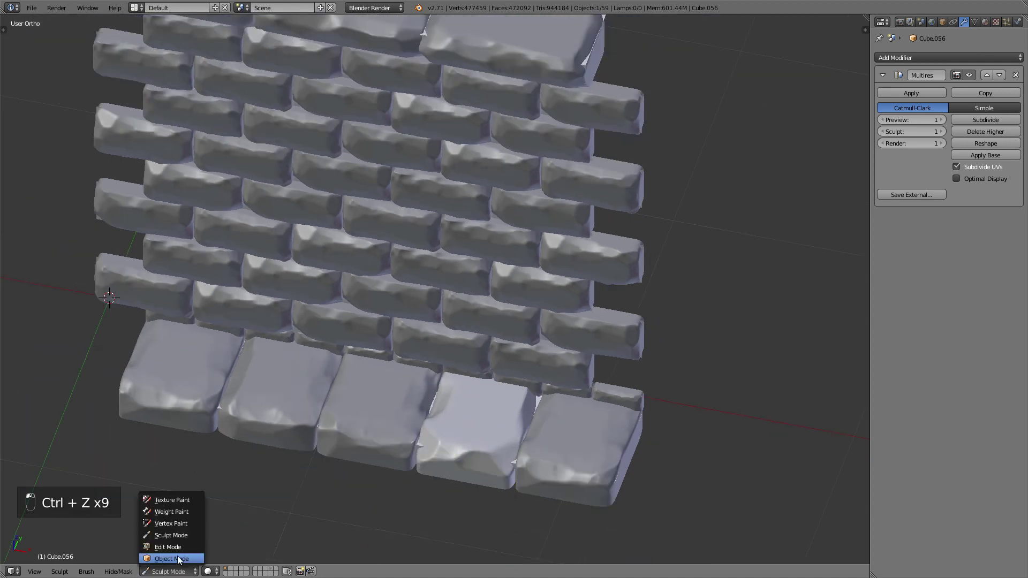
Replace the fifth floor stone's Multiresolution modifier with a fresh one subdivided once, and enter Sculpt Mode.
{"action": "left_click", "coordinate": [1018, 79]}
{"action": "left_click", "coordinate": [953, 58]}
{"action": "left_click", "coordinate": [825, 177]}
{"action": "left_click", "coordinate": [986, 120]}
{"action": "left_click", "coordinate": [161, 571]}
{"action": "left_click", "coordinate": [161, 528]}
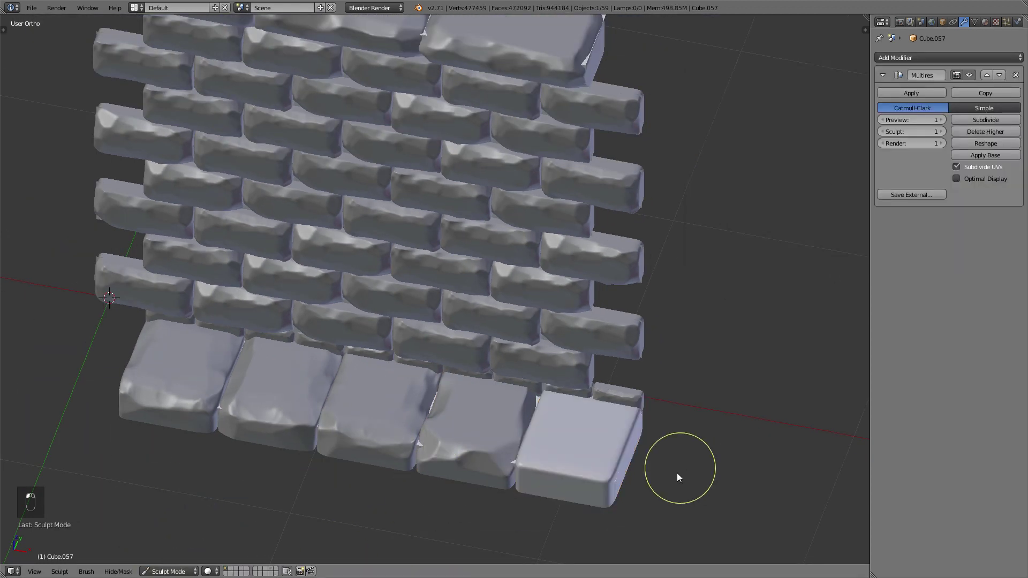
Sculpt worn edges and dents into the fifth floor stone, and save the file.
{"action": "scroll", "coordinate": [677, 477], "scroll_direction": "up", "scroll_amount": 2}
{"action": "left_click_drag", "start_coordinate": [509, 409], "coordinate": [436, 402]}
{"action": "middle_click_drag", "start_coordinate": [435, 401], "coordinate": [386, 387]}
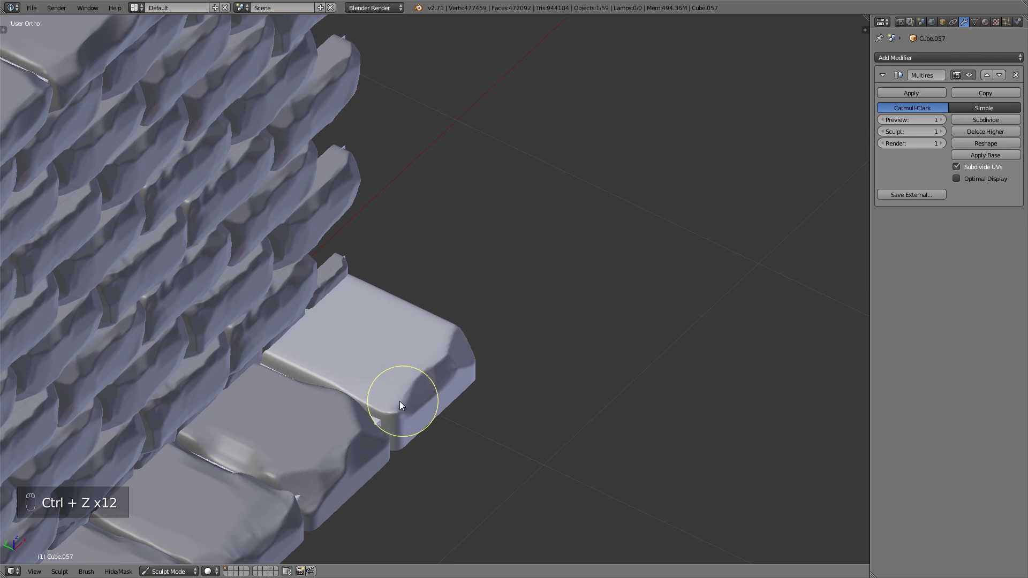
{"action": "middle_click_drag", "start_coordinate": [322, 370], "coordinate": [416, 392]}
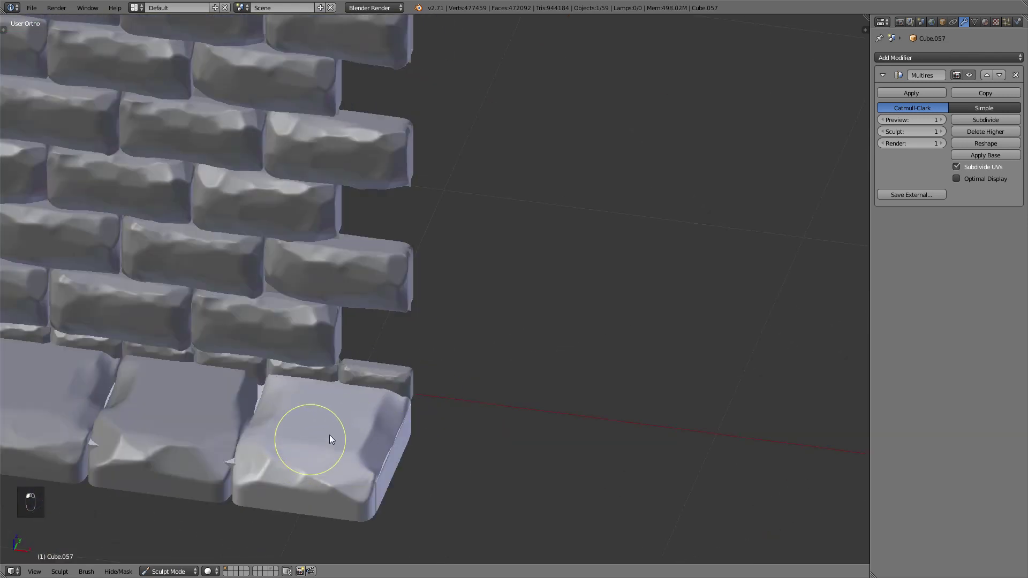
{"action": "scroll", "coordinate": [330, 439], "scroll_direction": "down", "scroll_amount": 5}
{"action": "key", "text": "ctrl+s"}
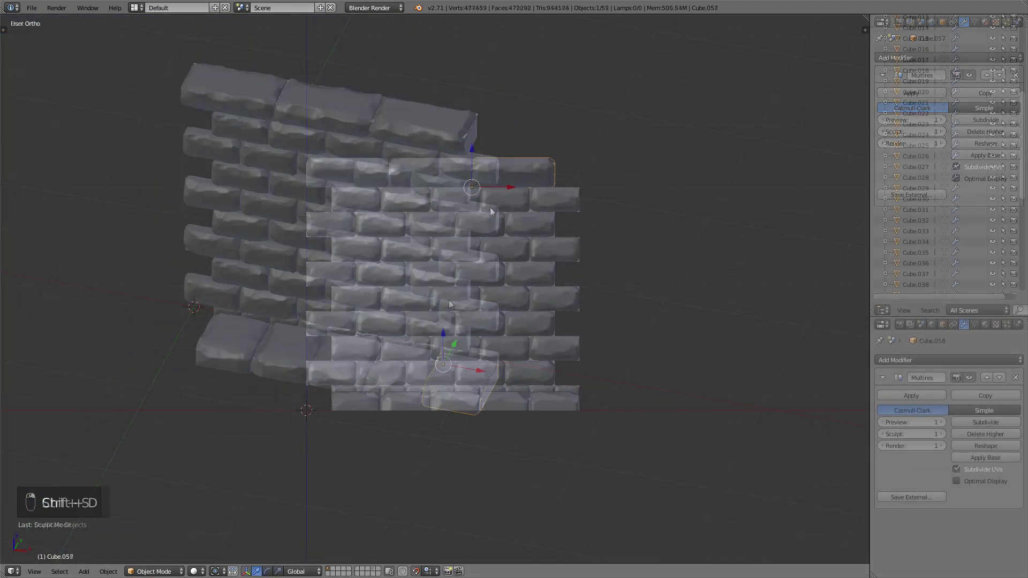
Duplicate a cornice block onto each end of the cornice row, moving the copies along X until they meet the neighbouring blocks.
{"action": "key", "text": "g"}
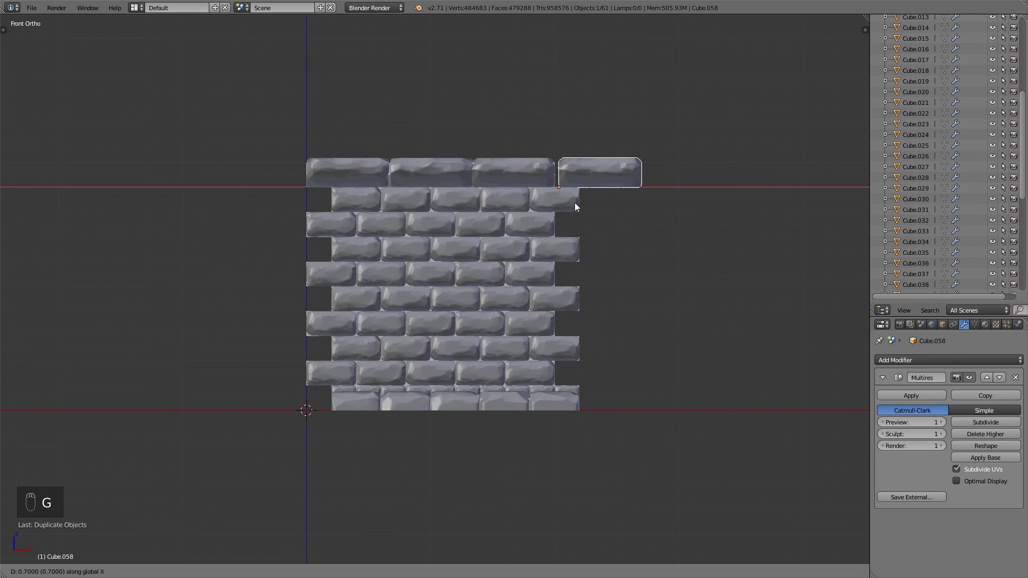
{"action": "key", "text": "shift+Tab"}
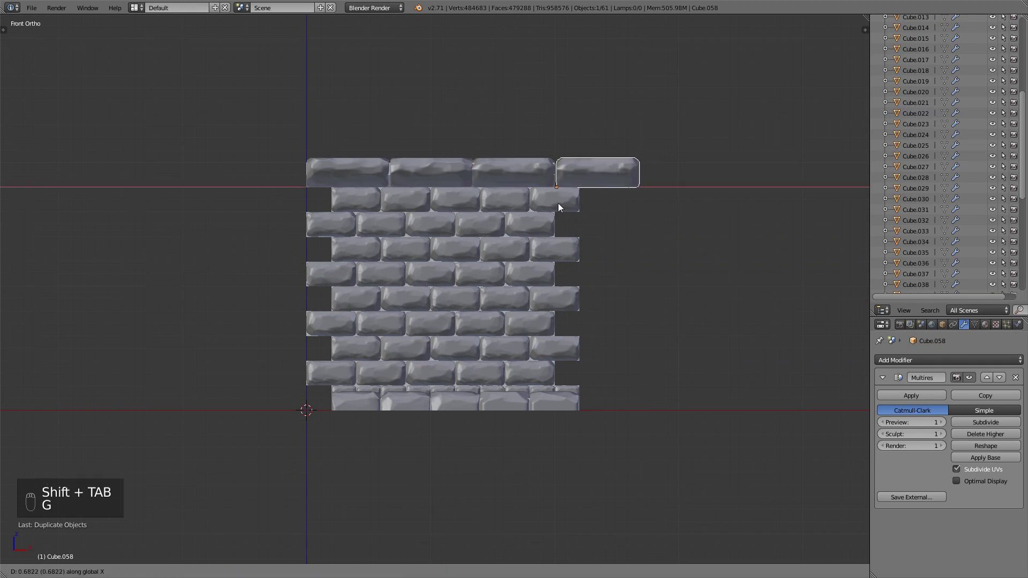
{"action": "left_click", "coordinate": [558, 203]}
{"action": "key", "text": "shift+d"}
{"action": "key", "text": "g"}
{"action": "left_click", "coordinate": [254, 198]}
{"action": "right_click", "coordinate": [364, 196]}
{"action": "key", "text": "shift+d"}
{"action": "right_click", "coordinate": [371, 214]}
{"action": "key", "text": "ctrl+z"}
Duplicate the leftmost brick of every row with the leftmost floor stone and trim brick, and snap the copies one brick width outward along X.
{"action": "right_click", "coordinate": [321, 289]}
{"action": "right_click", "coordinate": [349, 250]}
{"action": "right_click", "coordinate": [355, 198]}
{"action": "key", "text": "g"}
{"action": "right_click", "coordinate": [287, 194]}
{"action": "right_click", "coordinate": [344, 224], "text": "shift"}
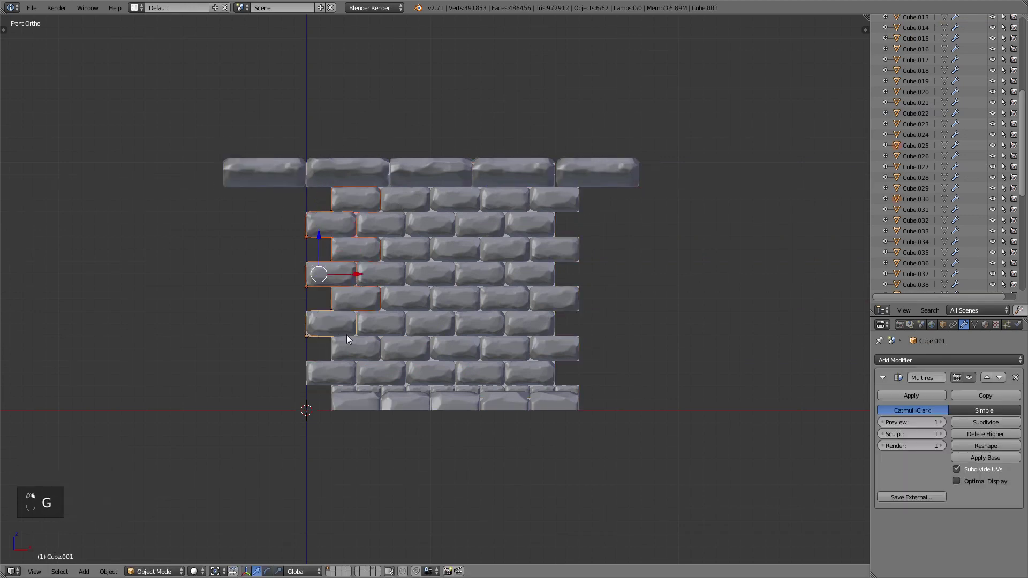
{"action": "right_click", "coordinate": [358, 400], "text": "shift"}
{"action": "key", "text": "shift+d"}
{"action": "key", "text": "g"}
{"action": "left_click", "coordinate": [374, 336]}
{"action": "key", "text": "shift+Tab"}
{"action": "key", "text": "g"}
{"action": "left_click", "coordinate": [393, 309]}
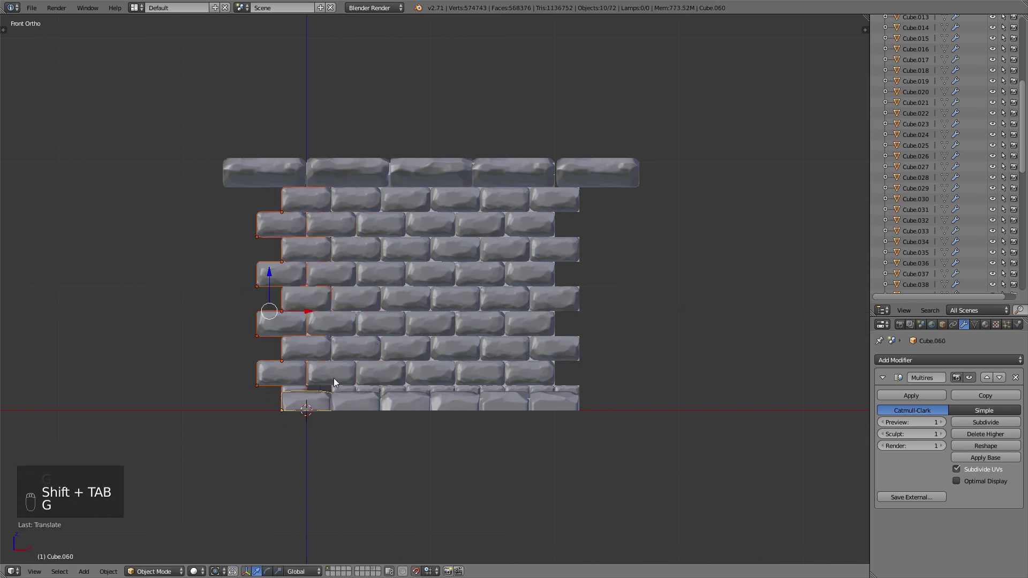
Move the duplicated small trim brick along X to close the gap beside its row, and deselect everything.
{"action": "right_click", "coordinate": [335, 381]}
{"action": "key", "text": "g"}
{"action": "key", "text": "g"}
{"action": "right_click", "coordinate": [327, 387]}
{"action": "key", "text": "a"}
Duplicate the rightmost brick of every row with the rightmost floor stone and trim brick, and place the copies beside the originals along X.
{"action": "right_click", "coordinate": [541, 381]}
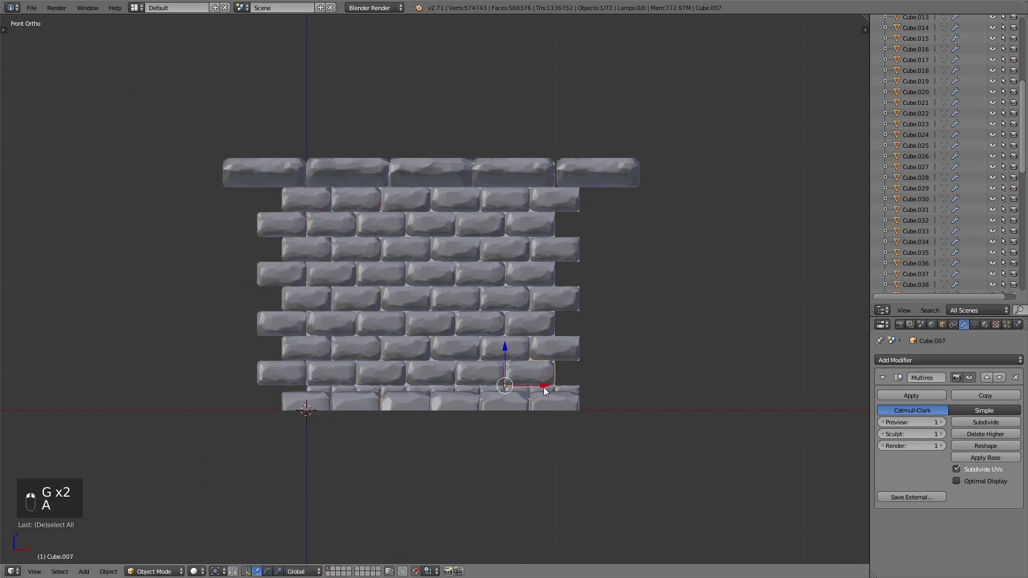
{"action": "right_click", "coordinate": [547, 391]}
{"action": "key", "text": "z"}
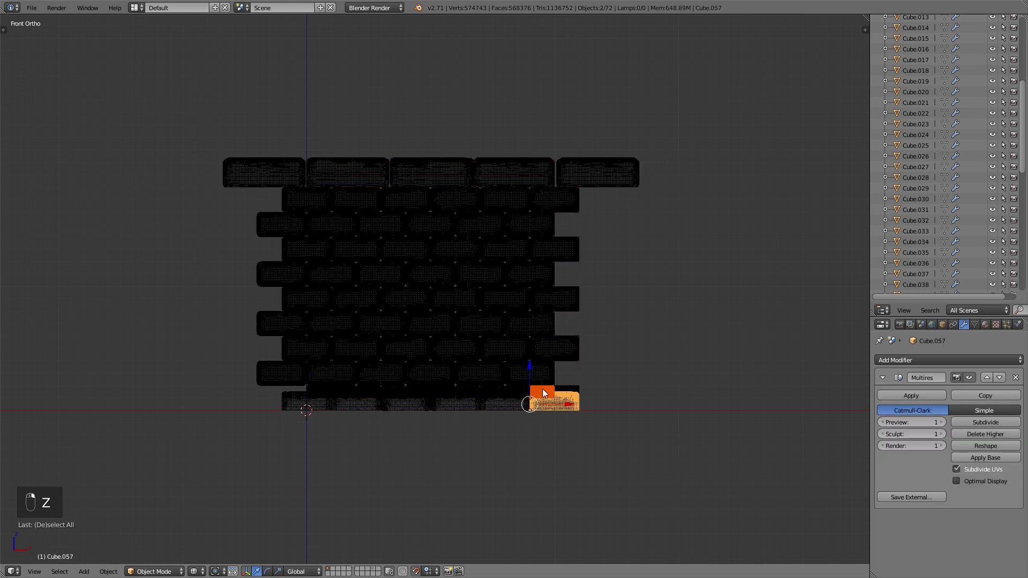
{"action": "key", "text": "z"}
{"action": "right_click", "coordinate": [545, 373], "text": "shift"}
{"action": "right_click", "coordinate": [548, 348], "text": "shift"}
{"action": "right_click", "coordinate": [549, 325], "text": "shift"}
{"action": "key", "text": "shift+d"}
{"action": "right_click", "coordinate": [588, 264]}
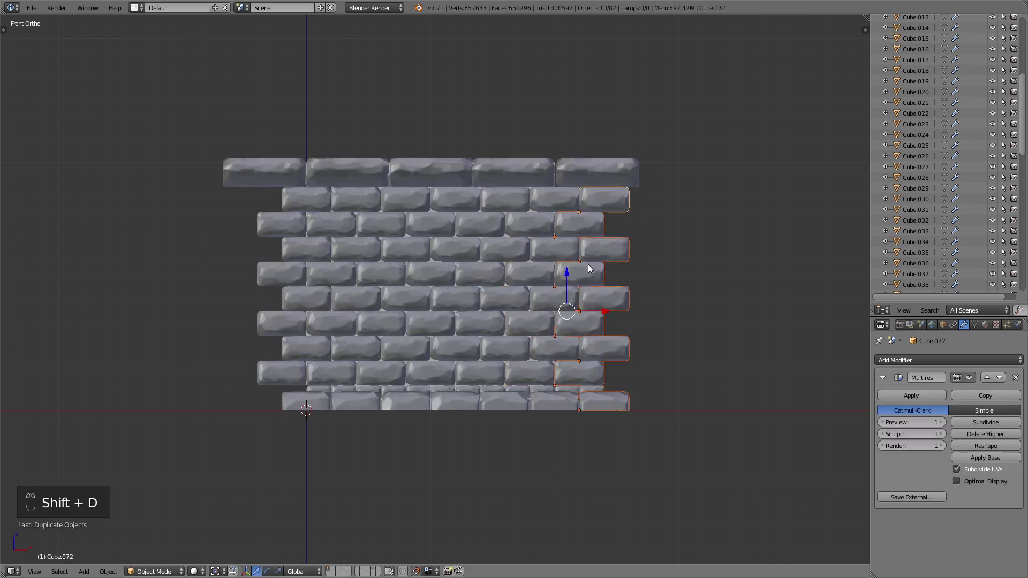
Select all the high-poly stones without the separate low-poly wall and convert them to plain meshes.
{"action": "key", "text": "a"}
{"action": "middle_click_drag", "start_coordinate": [588, 264], "coordinate": [515, 297]}
{"action": "key", "text": "b"}
{"action": "left_click_drag", "start_coordinate": [330, 170], "coordinate": [497, 433]}
{"action": "middle_click_drag", "start_coordinate": [574, 334], "coordinate": [528, 310]}
{"action": "key", "text": "b"}
{"action": "middle_click_drag", "start_coordinate": [558, 262], "coordinate": [595, 316]}
{"action": "middle_click_drag", "start_coordinate": [504, 311], "coordinate": [336, 298]}
{"action": "scroll", "coordinate": [336, 298], "scroll_direction": "up", "scroll_amount": 5}
{"action": "middle_click_drag", "start_coordinate": [214, 357], "coordinate": [671, 340]}
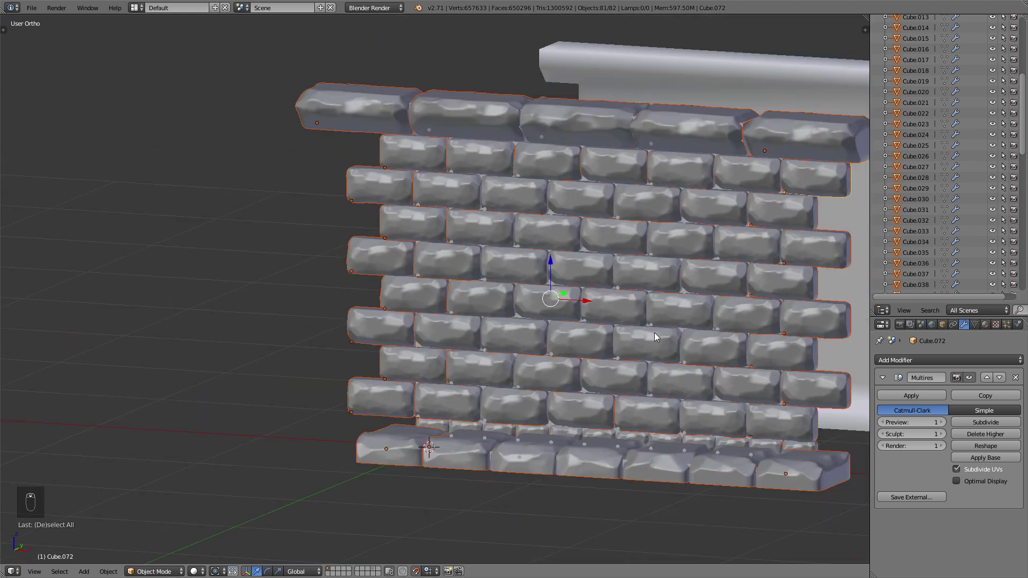
{"action": "key", "text": "alt+c"}
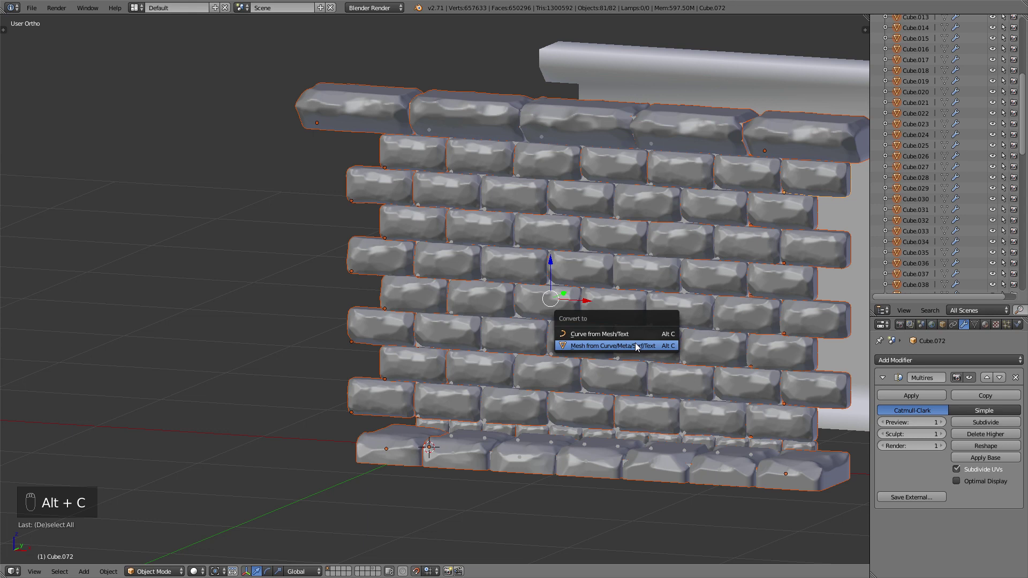
{"action": "left_click", "coordinate": [637, 347]}
Make the plane behind the cornice the active object, join all selected stones into it, and rename it High_poly.
{"action": "middle_click_drag", "start_coordinate": [635, 344], "coordinate": [469, 345]}
{"action": "scroll", "coordinate": [461, 344], "scroll_direction": "down", "scroll_amount": 2}
{"action": "scroll", "coordinate": [396, 333], "scroll_direction": "up", "scroll_amount": 4}
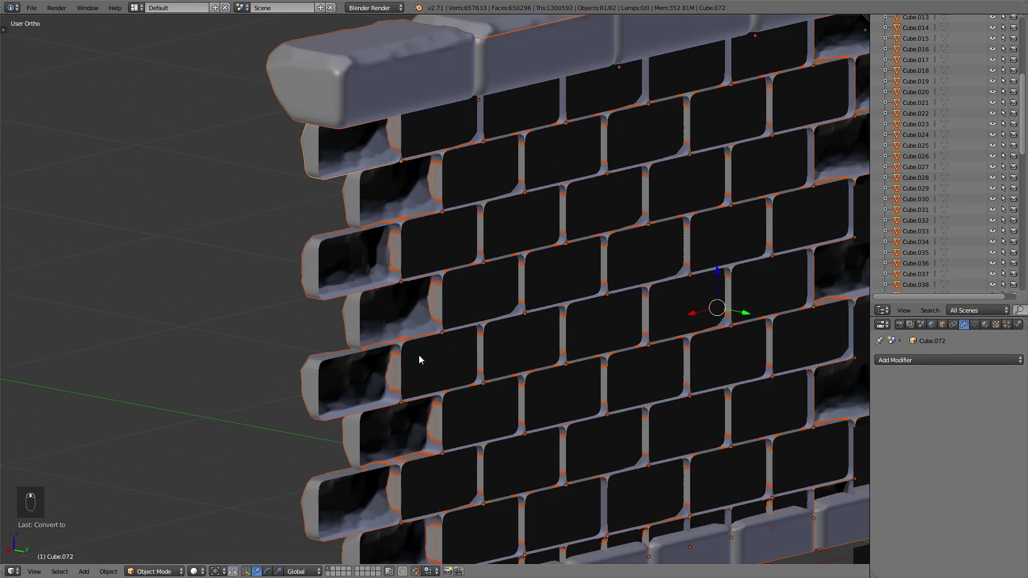
{"action": "right_click", "coordinate": [425, 366], "text": "shift"}
{"action": "scroll", "coordinate": [450, 360], "scroll_direction": "down", "scroll_amount": 4}
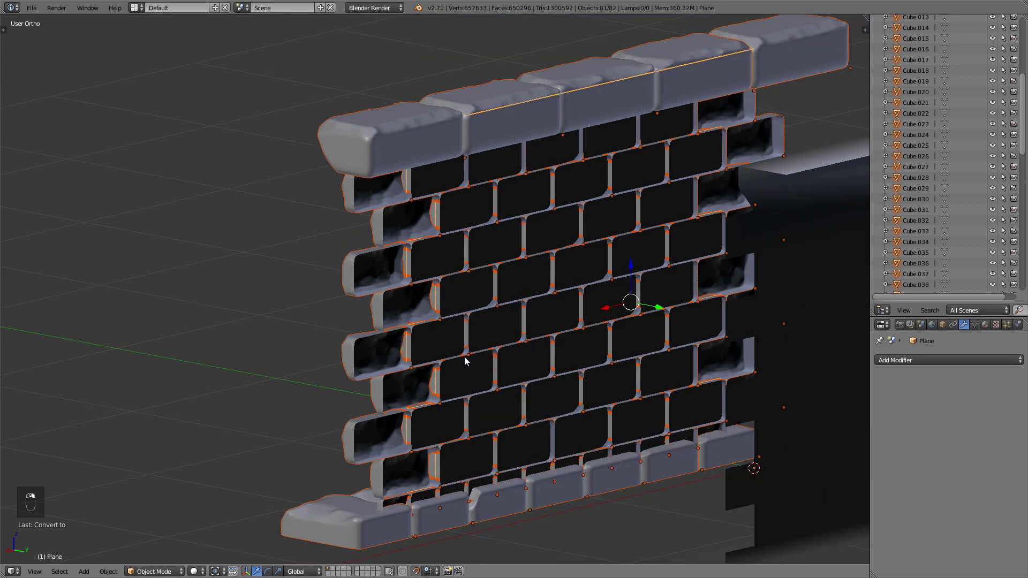
{"action": "middle_click_drag", "start_coordinate": [489, 357], "coordinate": [597, 360]}
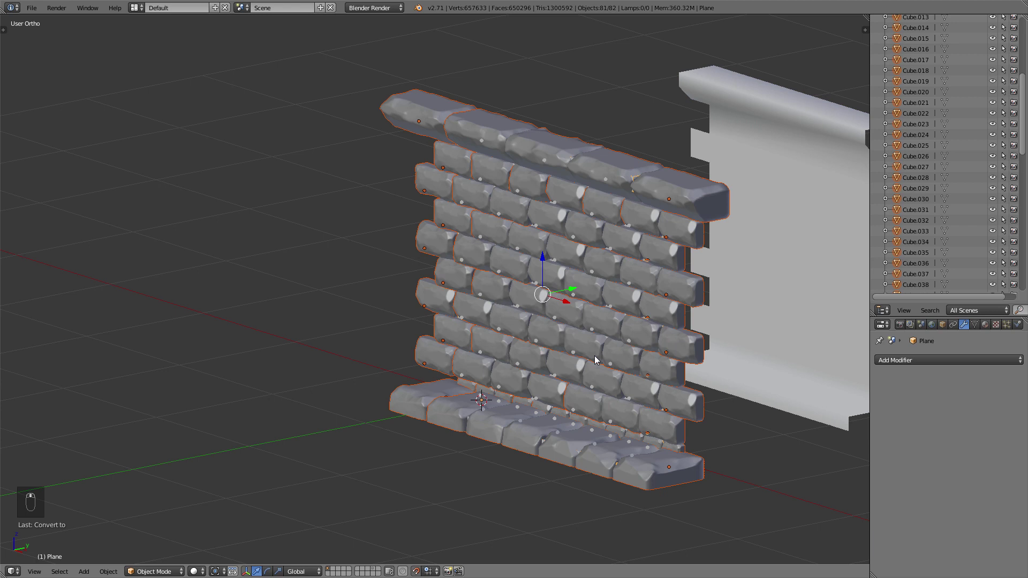
{"action": "key", "text": "ctrl+j"}
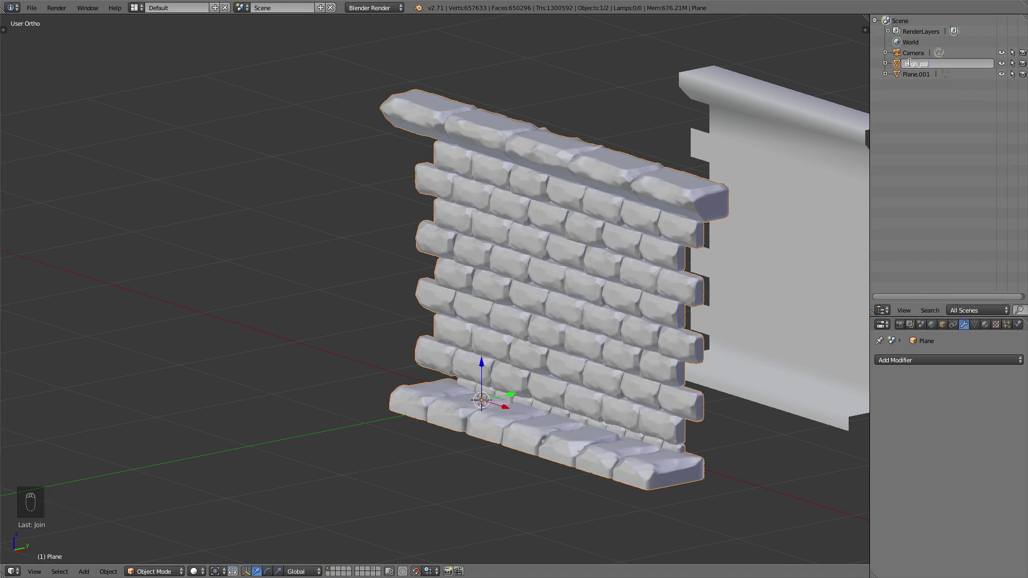
Shade the joined high-poly wall smooth and clear its location.
{"action": "key", "text": "t"}
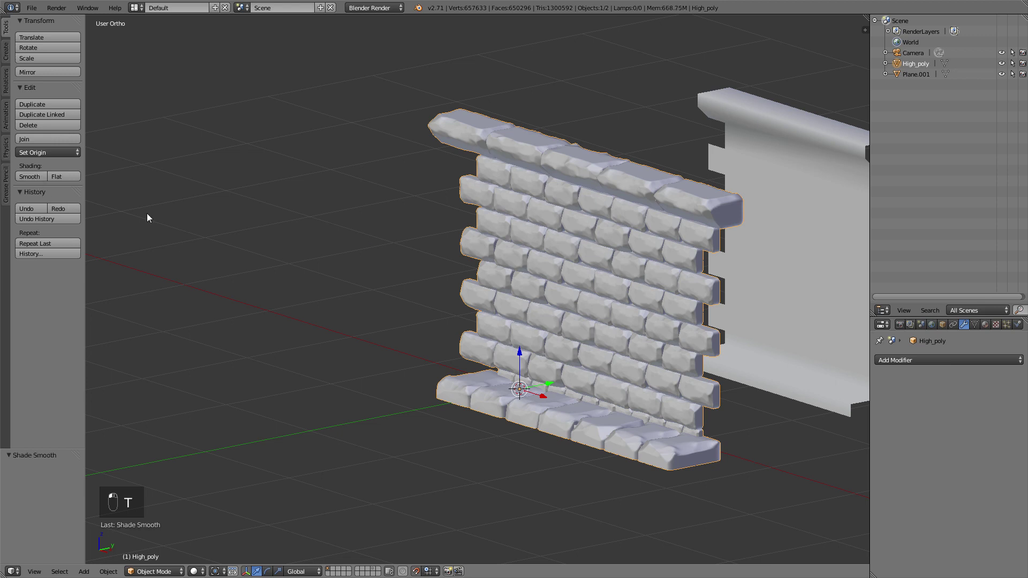
{"action": "key", "text": "t"}
{"action": "scroll", "coordinate": [535, 278], "scroll_direction": "down", "scroll_amount": 2}
{"action": "middle_click_drag", "start_coordinate": [535, 278], "coordinate": [501, 291]}
{"action": "right_click", "coordinate": [475, 302]}
{"action": "key", "text": "alt+g"}
Rename the flat wall object Low_poly and clear its location so it sits inside the high-poly wall.
{"action": "right_click", "coordinate": [655, 281]}
{"action": "double_click", "coordinate": [915, 74]}
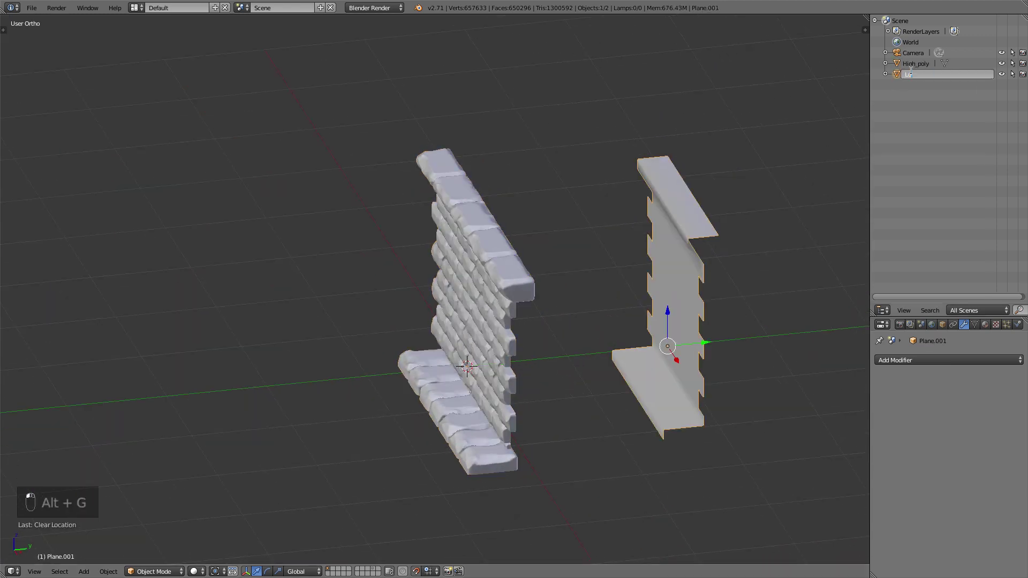
{"action": "key", "text": "alt+g"}
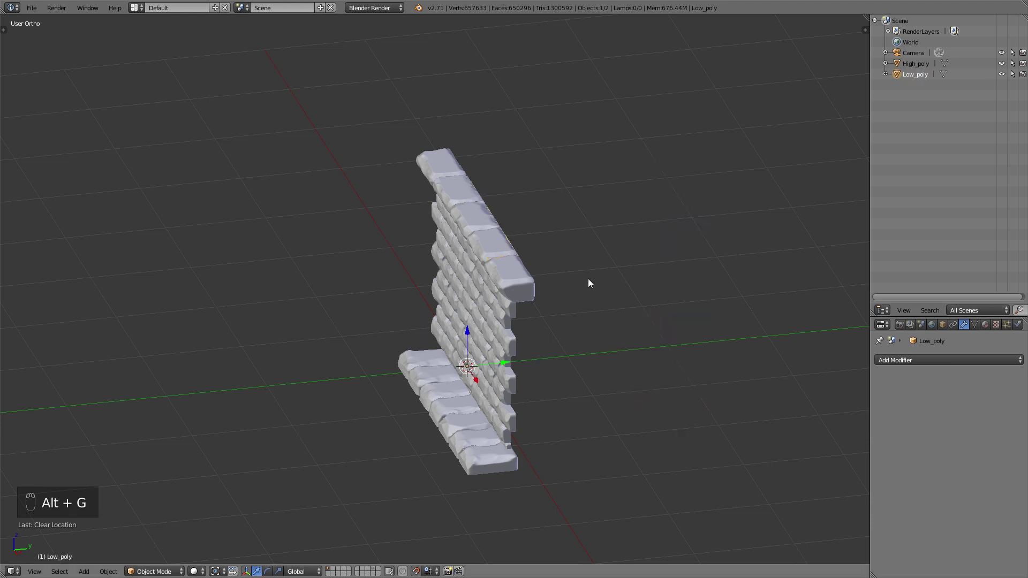
Duplicate the low-poly wall in place and rename the copy Cage.
{"action": "key", "text": "shift+d"}
{"action": "right_click", "coordinate": [725, 233]}
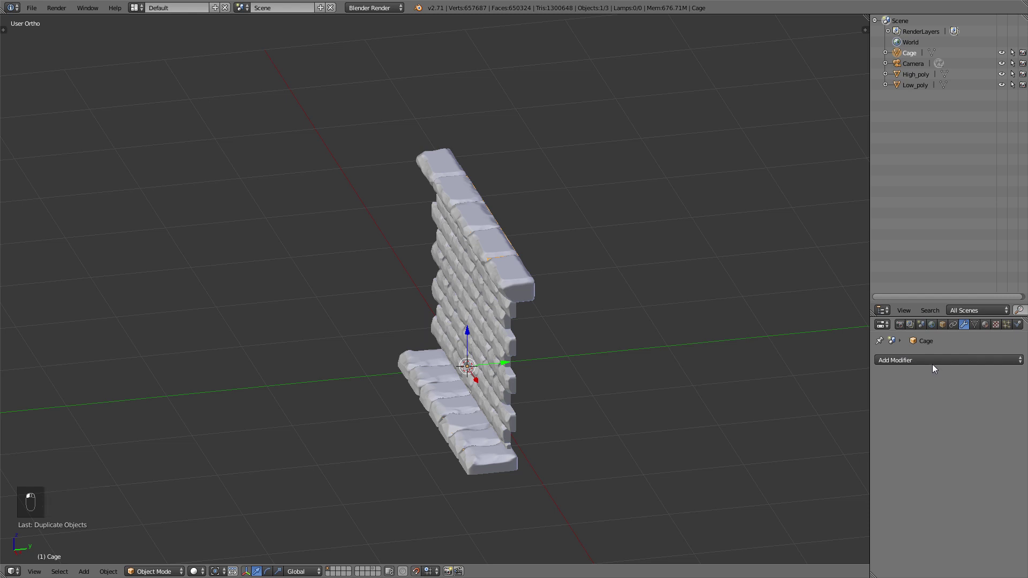
Try to inflate the cage using a Displace modifier at strengths 0.4 and 0.2, and remove the modifier.
{"action": "left_click", "coordinate": [913, 360]}
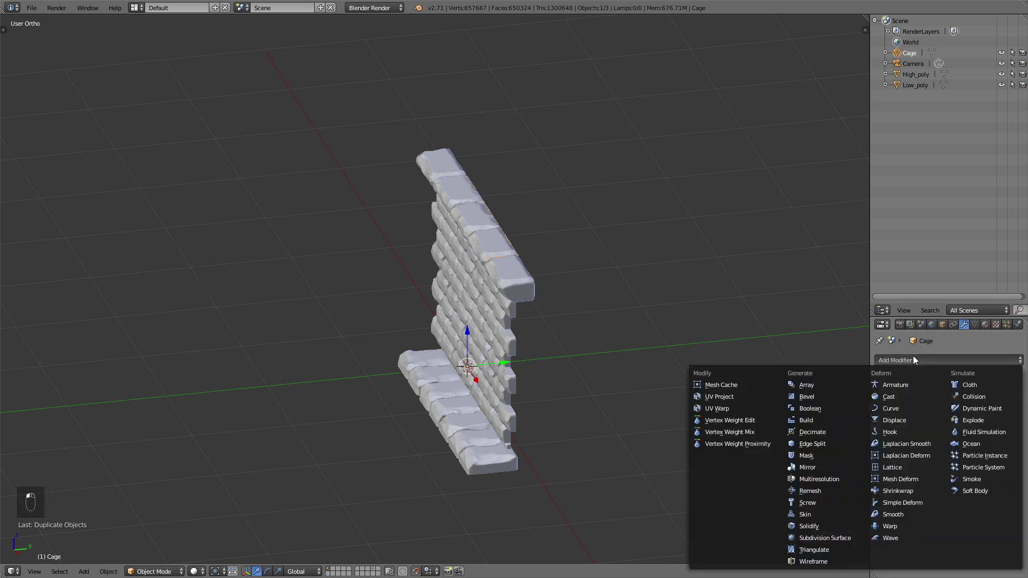
{"action": "left_click", "coordinate": [884, 422]}
{"action": "scroll", "coordinate": [613, 366], "scroll_direction": "up", "scroll_amount": 2}
{"action": "left_click_drag", "start_coordinate": [987, 481], "coordinate": [966, 481]}
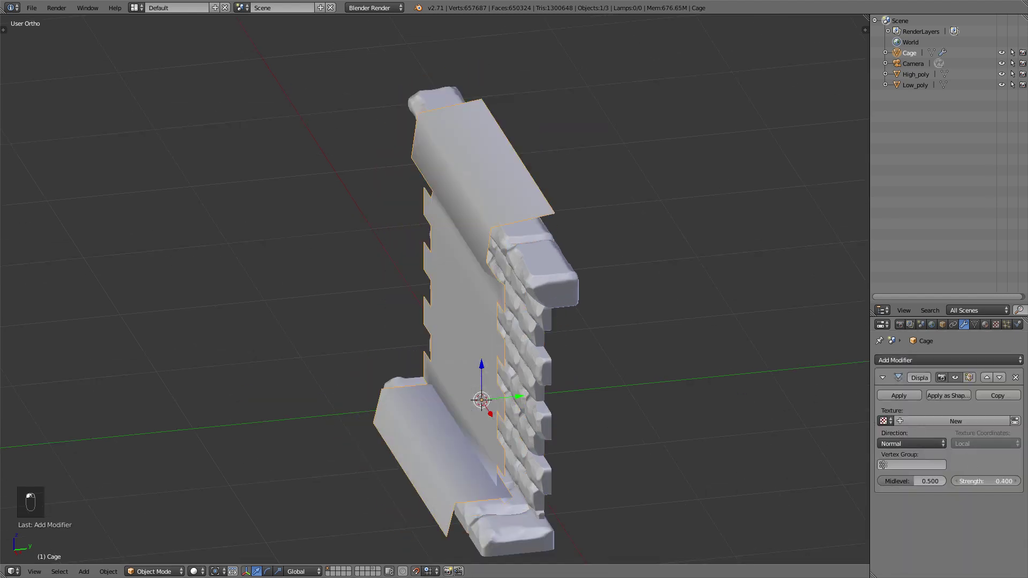
{"action": "middle_click_drag", "start_coordinate": [541, 225], "coordinate": [571, 260]}
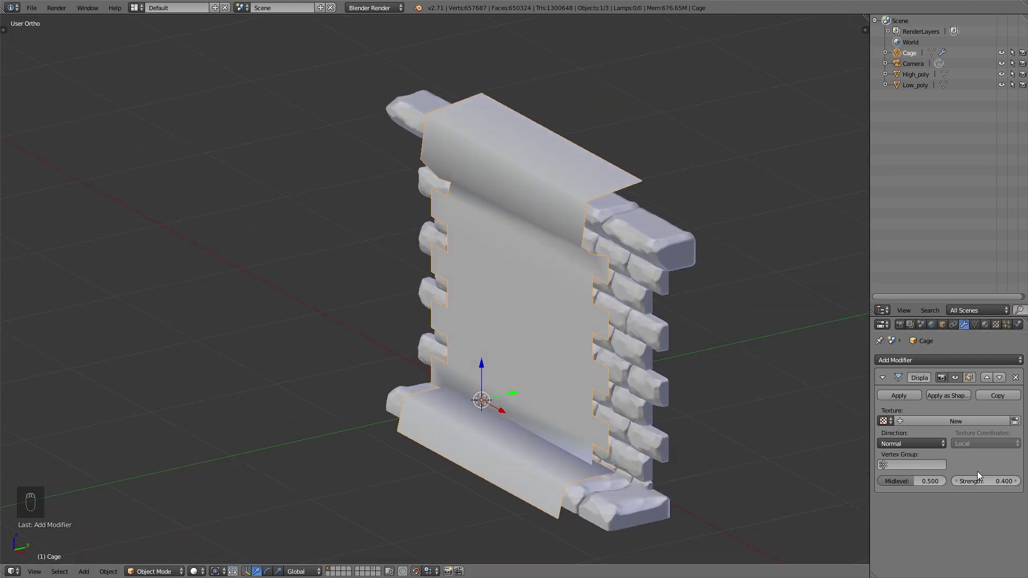
{"action": "left_click_drag", "start_coordinate": [986, 481], "coordinate": [978, 481]}
{"action": "middle_click_drag", "start_coordinate": [796, 406], "coordinate": [761, 343]}
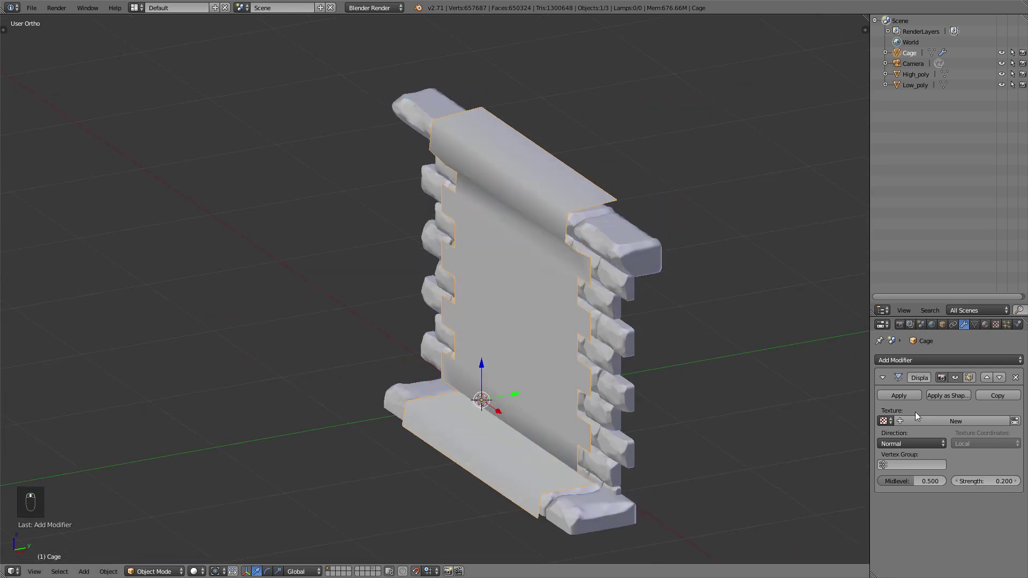
{"action": "left_click", "coordinate": [1015, 377]}
In face select mode, raise the cage's two top cornice faces about 0.05 along Z above the stones.
{"action": "key", "text": "Tab"}
{"action": "key", "text": "ctrl+Tab"}
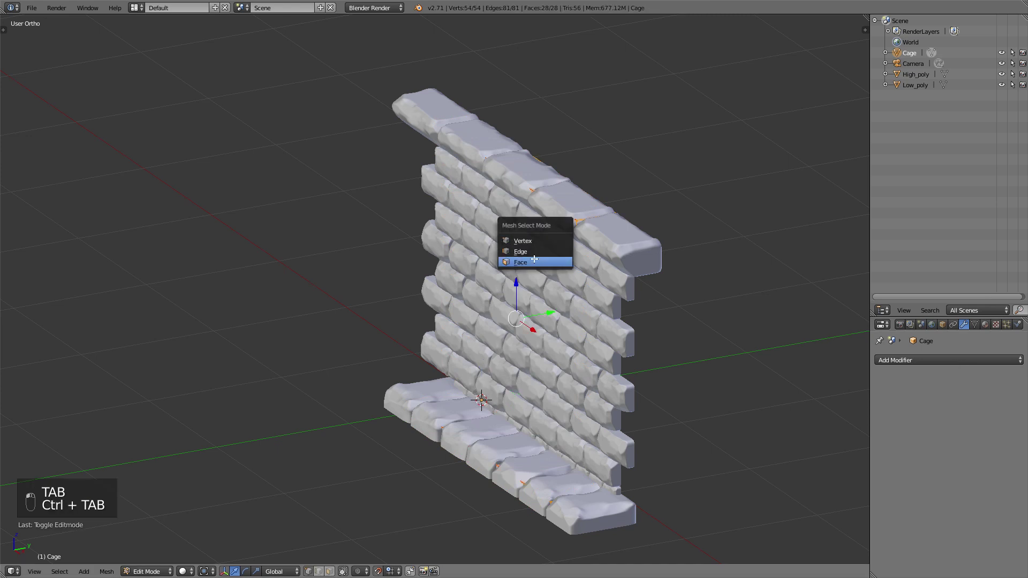
{"action": "left_click", "coordinate": [534, 261]}
{"action": "key", "text": "z"}
{"action": "right_click", "coordinate": [471, 129]}
{"action": "right_click", "coordinate": [529, 165], "text": "shift"}
{"action": "key", "text": "z"}
{"action": "key", "text": "g"}
{"action": "key", "text": "z"}
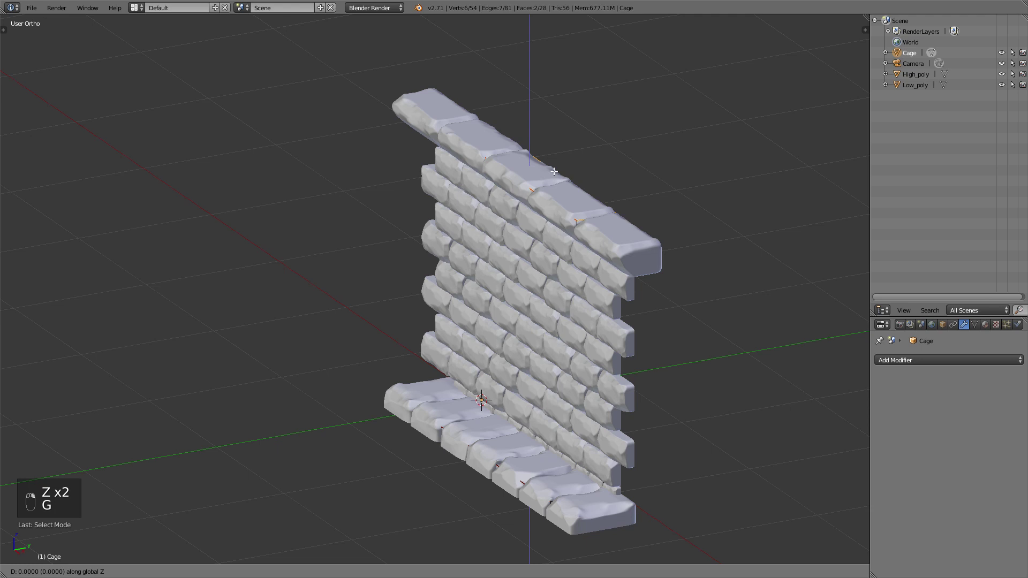
{"action": "key", "text": "shift+Tab"}
{"action": "key", "text": "g"}
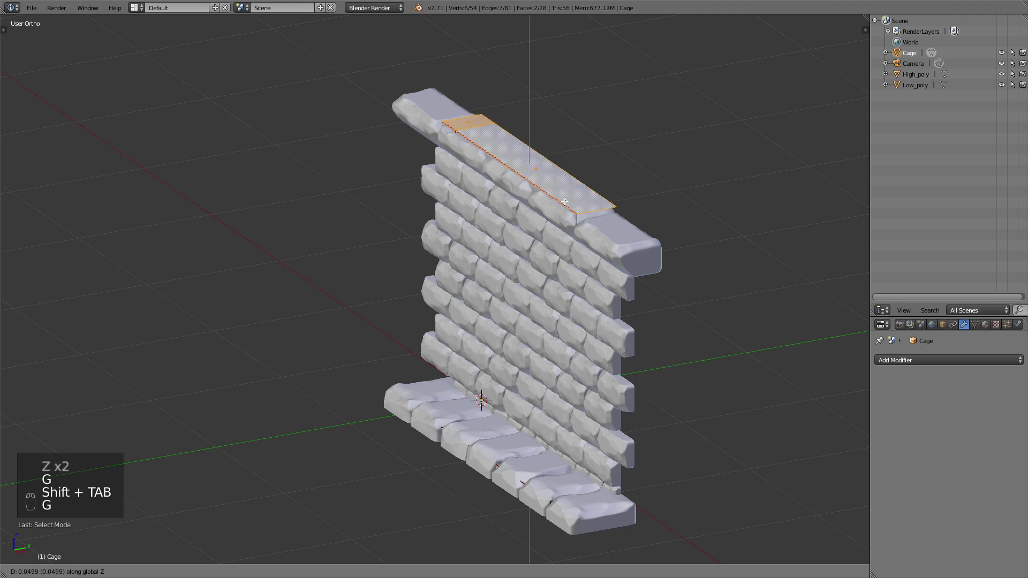
{"action": "left_click", "coordinate": [566, 202]}
Select the cage's two front cornice faces and move them outward in front of the cornice blocks.
{"action": "key", "text": "z"}
{"action": "right_click", "coordinate": [531, 199]}
{"action": "scroll", "coordinate": [518, 184], "scroll_direction": "up", "scroll_amount": 2}
{"action": "right_click", "coordinate": [451, 70], "text": "shift"}
{"action": "key", "text": "z"}
{"action": "key", "text": "g"}
{"action": "left_click", "coordinate": [522, 107]}
{"action": "middle_click_drag", "start_coordinate": [521, 107], "coordinate": [562, 129]}
{"action": "scroll", "coordinate": [562, 128], "scroll_direction": "down", "scroll_amount": 3}
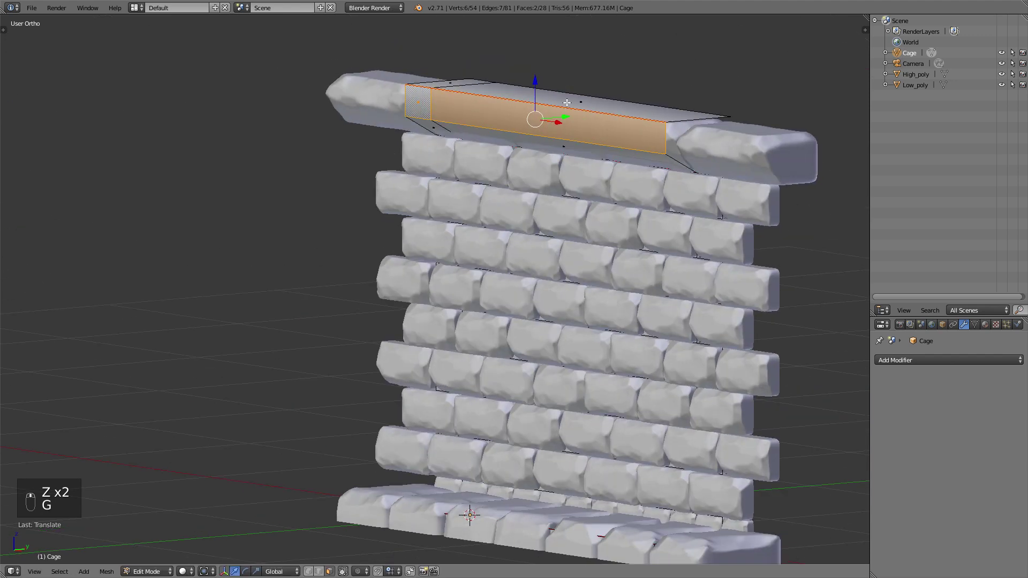
Select all the cage's brick-wall faces, including the side tabs, and move them outward along Y in front of the bricks.
{"action": "scroll", "coordinate": [562, 128], "scroll_direction": "up", "scroll_amount": 2}
{"action": "right_click", "coordinate": [565, 127]}
{"action": "key", "text": "z"}
{"action": "middle_click_drag", "start_coordinate": [587, 171], "coordinate": [634, 198]}
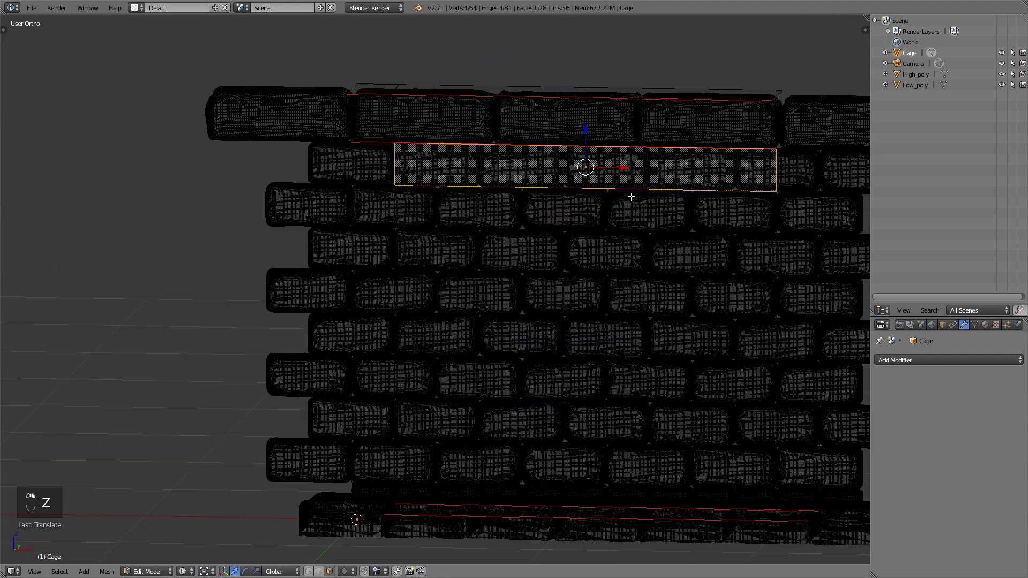
{"action": "scroll", "coordinate": [379, 167], "scroll_direction": "down", "scroll_amount": 2}
{"action": "right_click", "coordinate": [687, 206], "text": "shift"}
{"action": "key", "text": "b"}
{"action": "left_click_drag", "start_coordinate": [372, 218], "coordinate": [776, 412]}
{"action": "key", "text": "ctrl+z"}
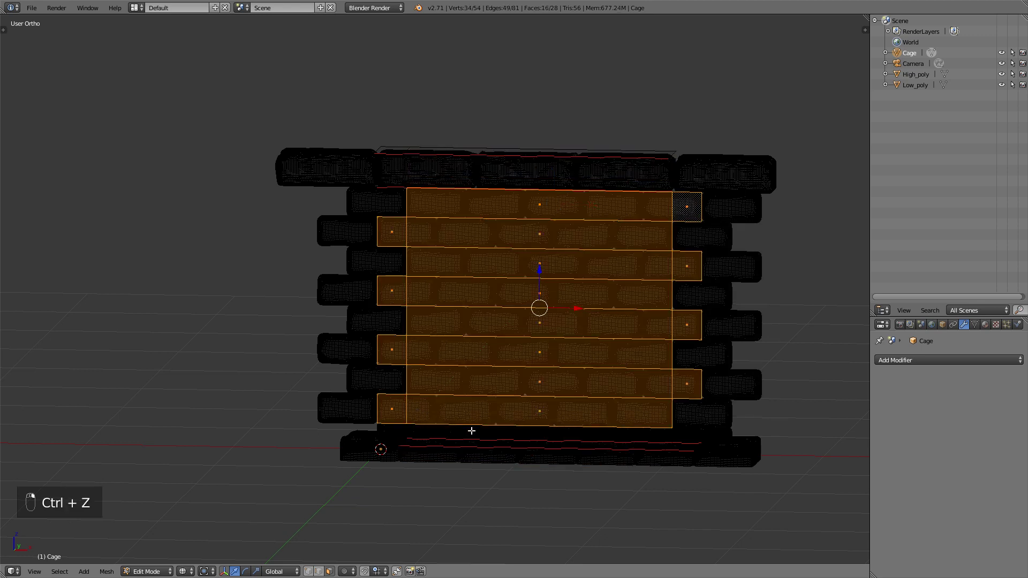
{"action": "middle_click_drag", "start_coordinate": [540, 430], "coordinate": [557, 375]}
{"action": "key", "text": "z"}
{"action": "key", "text": "g"}
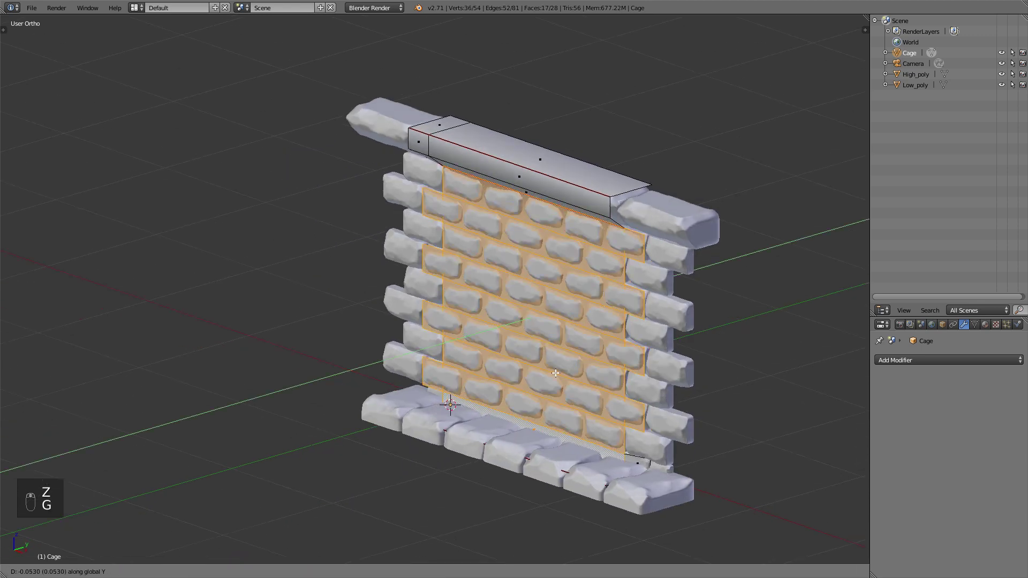
{"action": "right_click", "coordinate": [564, 372]}
{"action": "right_click", "coordinate": [657, 477], "text": "shift"}
{"action": "key", "text": "z"}
{"action": "key", "text": "z"}
{"action": "key", "text": "g"}
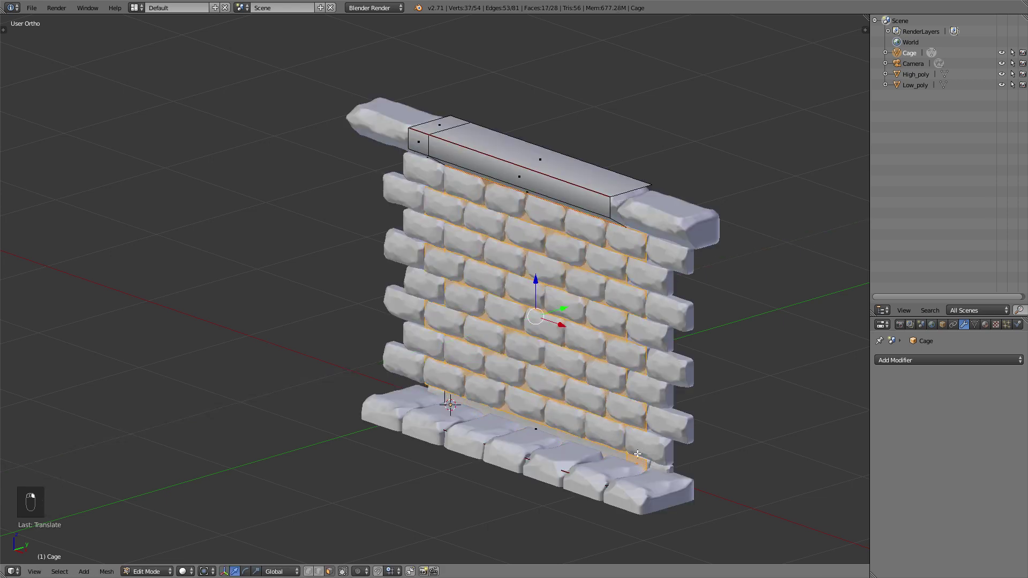
{"action": "key", "text": "y"}
{"action": "left_click", "coordinate": [616, 368]}
Select the cage's two upper floor faces and raise them above the floor stones.
{"action": "middle_click_drag", "start_coordinate": [616, 367], "coordinate": [608, 381]}
{"action": "right_click", "coordinate": [559, 460]}
{"action": "key", "text": "z"}
{"action": "right_click", "coordinate": [607, 496], "text": "shift"}
{"action": "key", "text": "z"}
{"action": "key", "text": "g"}
{"action": "mouse_move", "coordinate": [607, 494]}
{"action": "middle_mouse_down"}
{"action": "mouse_move", "coordinate": [572, 473]}
{"action": "mouse_move", "coordinate": [666, 459]}
{"action": "mouse_move", "coordinate": [513, 481]}
{"action": "mouse_move", "coordinate": [616, 472]}
{"action": "mouse_move", "coordinate": [675, 444]}
{"action": "mouse_move", "coordinate": [696, 453]}
{"action": "middle_mouse_up"}
{"action": "left_click", "coordinate": [602, 484]}
{"action": "key", "text": "g"}
{"action": "left_click", "coordinate": [586, 483]}
{"action": "key", "text": "g"}
{"action": "right_click", "coordinate": [665, 461]}
Move the front faces of the cage's floor ledge outward along Y past the floor stones.
{"action": "key", "text": "g"}
{"action": "key", "text": "y"}
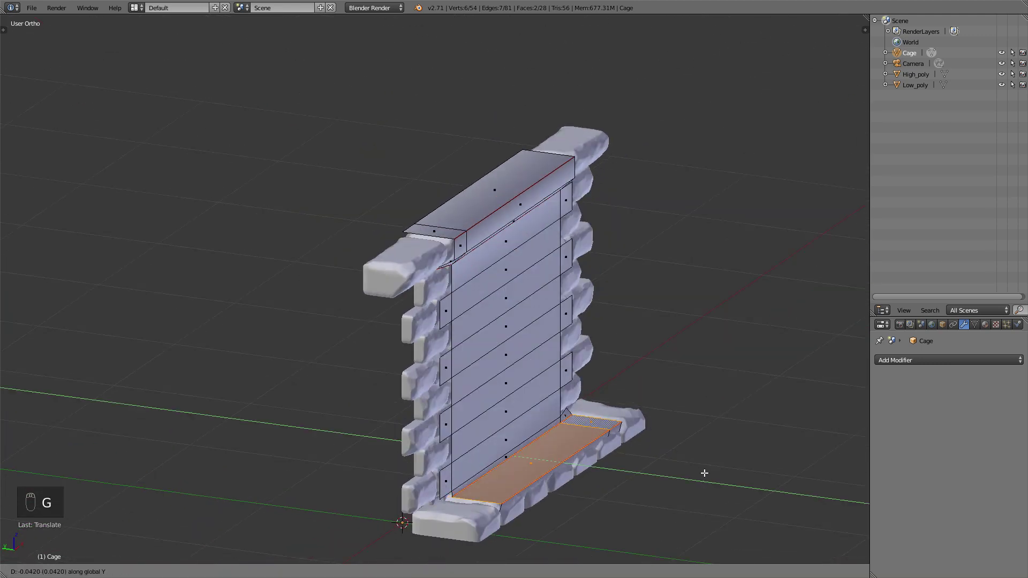
{"action": "right_click", "coordinate": [690, 474]}
{"action": "right_click", "coordinate": [555, 474], "text": "shift"}
{"action": "key", "text": "g"}
{"action": "key", "text": "y"}
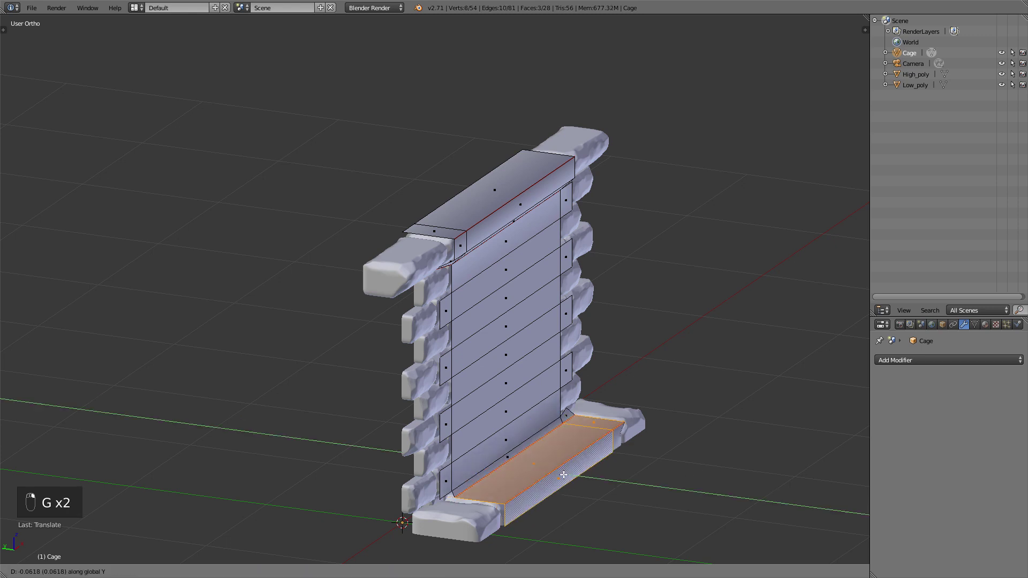
{"action": "right_click", "coordinate": [564, 475]}
{"action": "right_click", "coordinate": [586, 461]}
{"action": "key", "text": "g"}
{"action": "key", "text": "y"}
{"action": "left_click", "coordinate": [625, 434]}
Raise the cage's large upper floor face about 0.008 along Z, leave Edit Mode and clear the cage's location.
{"action": "right_click", "coordinate": [558, 443]}
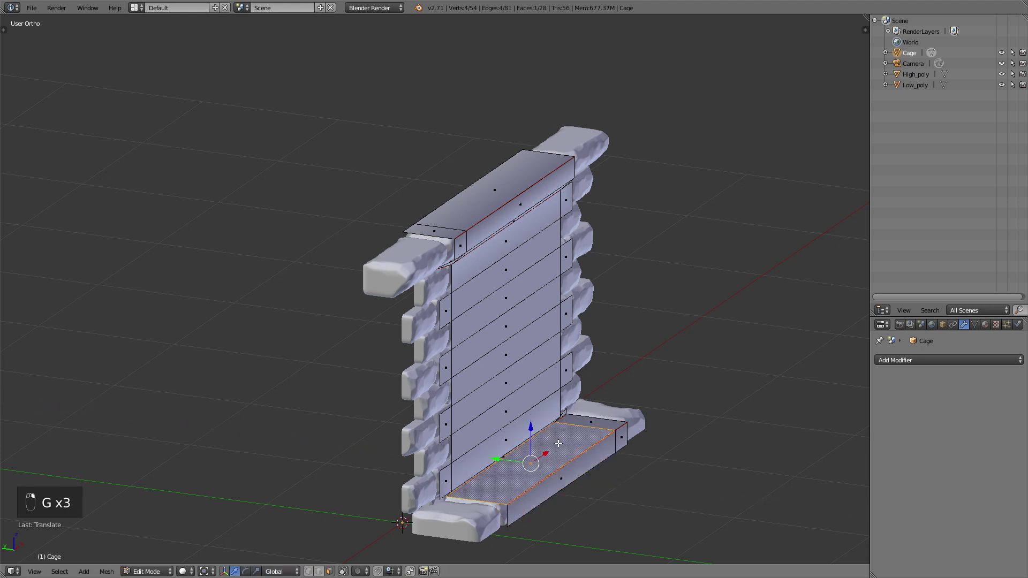
{"action": "middle_click_drag", "start_coordinate": [557, 443], "coordinate": [491, 459]}
{"action": "key", "text": "g"}
{"action": "key", "text": "z"}
{"action": "right_click", "coordinate": [494, 460]}
{"action": "key", "text": "g"}
{"action": "key", "text": "z"}
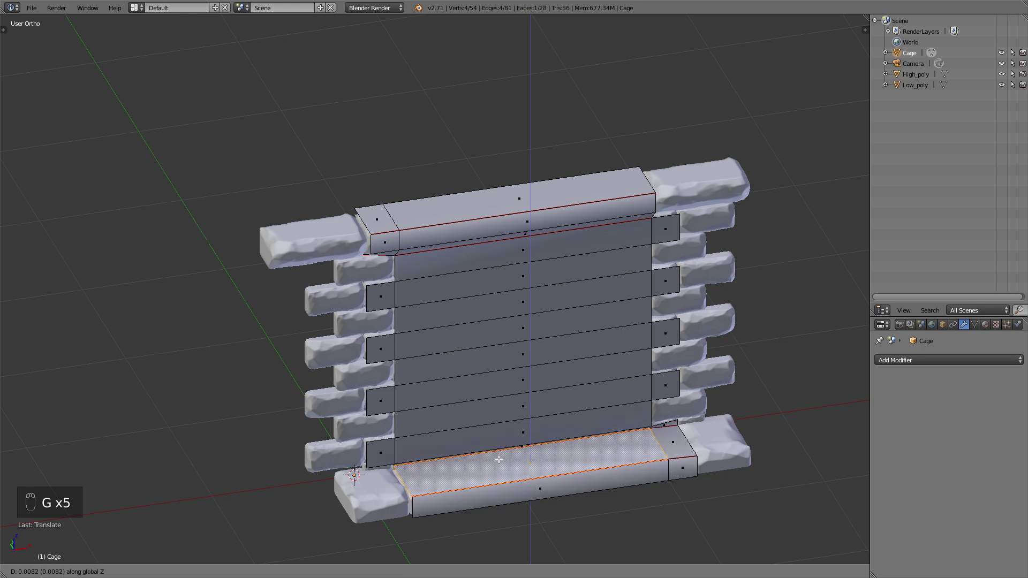
{"action": "left_click", "coordinate": [499, 459]}
{"action": "scroll", "coordinate": [500, 459], "scroll_direction": "down", "scroll_amount": 1}
{"action": "key", "text": "Tab"}
{"action": "middle_click_drag", "start_coordinate": [474, 455], "coordinate": [446, 423]}
{"action": "key", "text": "alt+g"}
Export the selected cage to the Desktop as the Wavefront file cage.obj.
{"action": "left_click", "coordinate": [39, 8]}
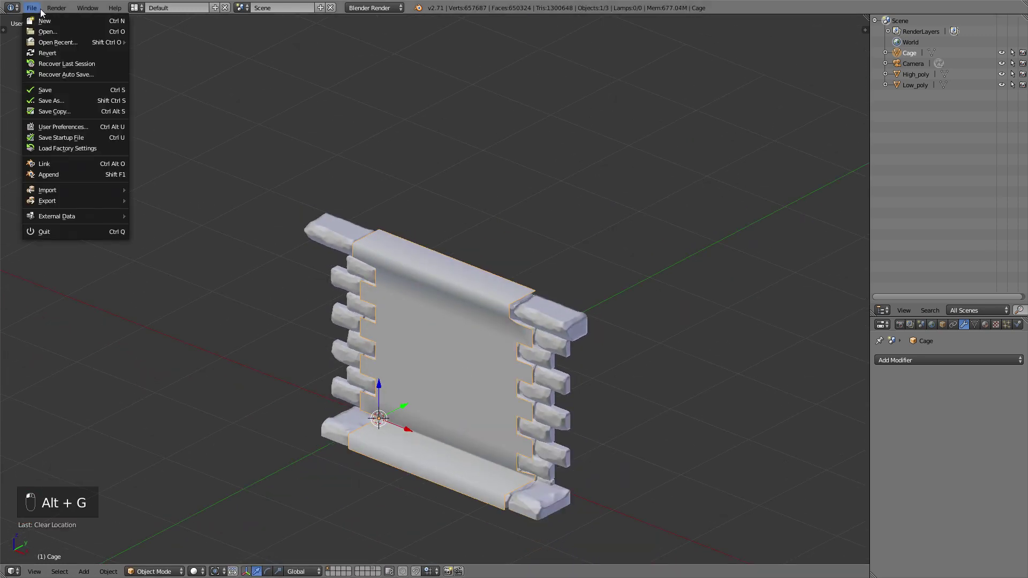
{"action": "mouse_move", "coordinate": [111, 203]}
{"action": "left_click", "coordinate": [182, 256]}
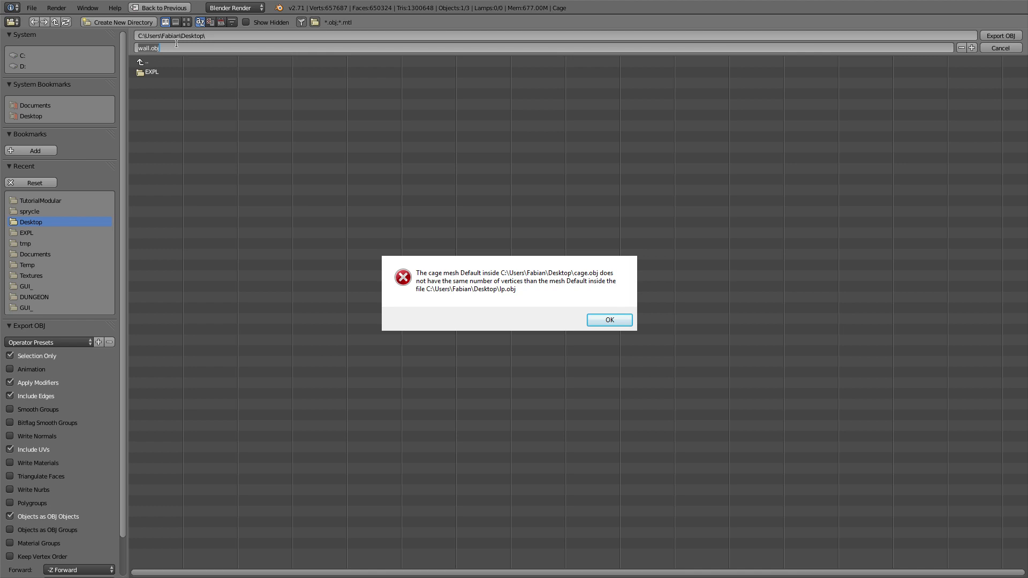
{"action": "key", "text": "Return"}
Hide the cage and the high-poly wall, and select the low-poly wall.
{"action": "key", "text": "h"}
{"action": "right_click", "coordinate": [402, 278]}
{"action": "key", "text": "h"}
{"action": "right_click", "coordinate": [437, 314]}
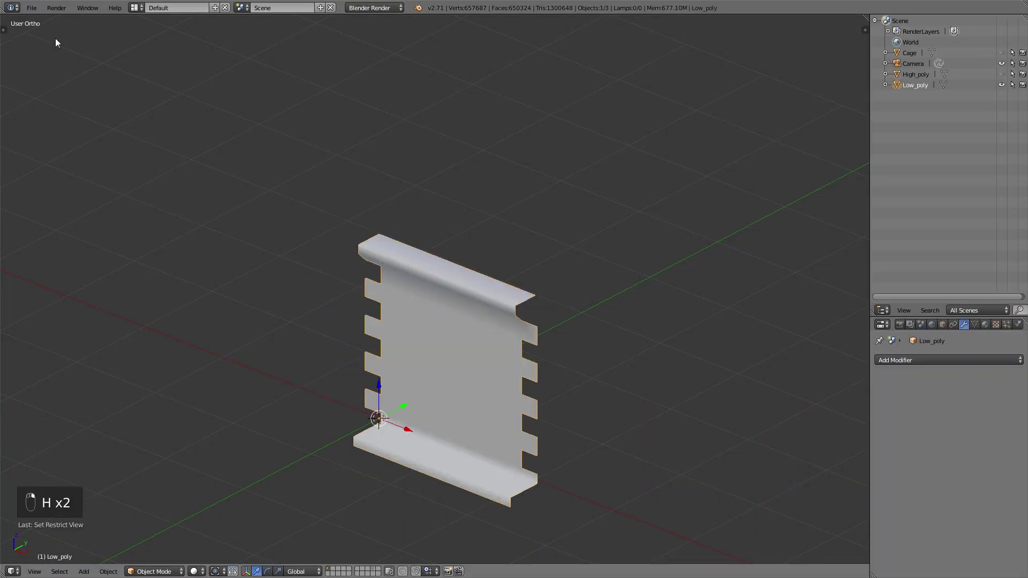
Export the low-poly wall to the Desktop as the Wavefront file low_poly.obj.
{"action": "left_click", "coordinate": [32, 8]}
{"action": "mouse_move", "coordinate": [110, 204]}
{"action": "left_click", "coordinate": [188, 265]}
{"action": "left_click", "coordinate": [179, 43]}
{"action": "type", "text": "low_poly"}
{"action": "key", "text": "Return"}
{"action": "key", "text": "Return"}
Unhide the high-poly wall and export it to the Desktop as the Wavefront file high_poly.obj.
{"action": "left_click", "coordinate": [1002, 75]}
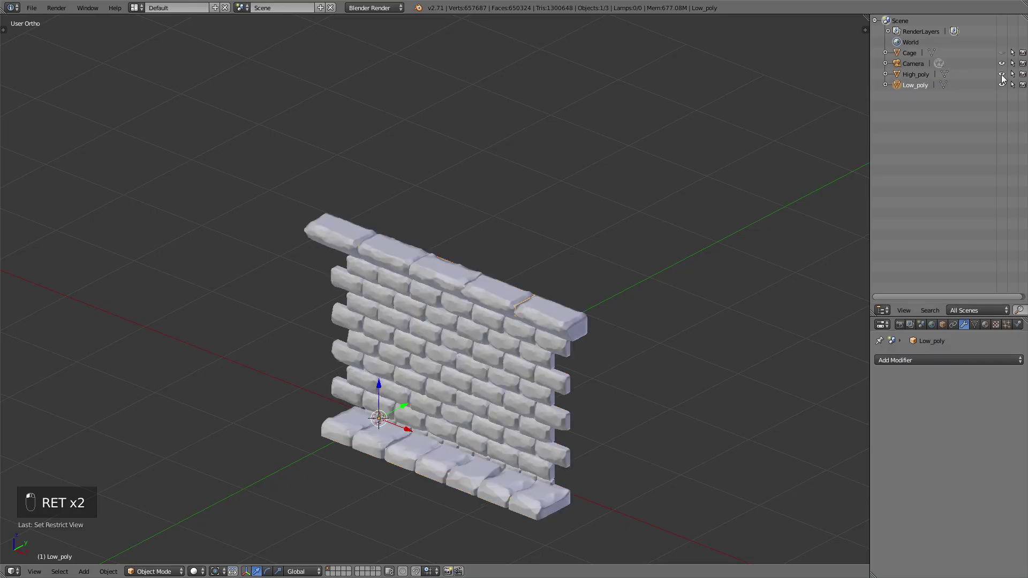
{"action": "right_click", "coordinate": [308, 229]}
{"action": "left_click", "coordinate": [32, 7]}
{"action": "mouse_move", "coordinate": [76, 206]}
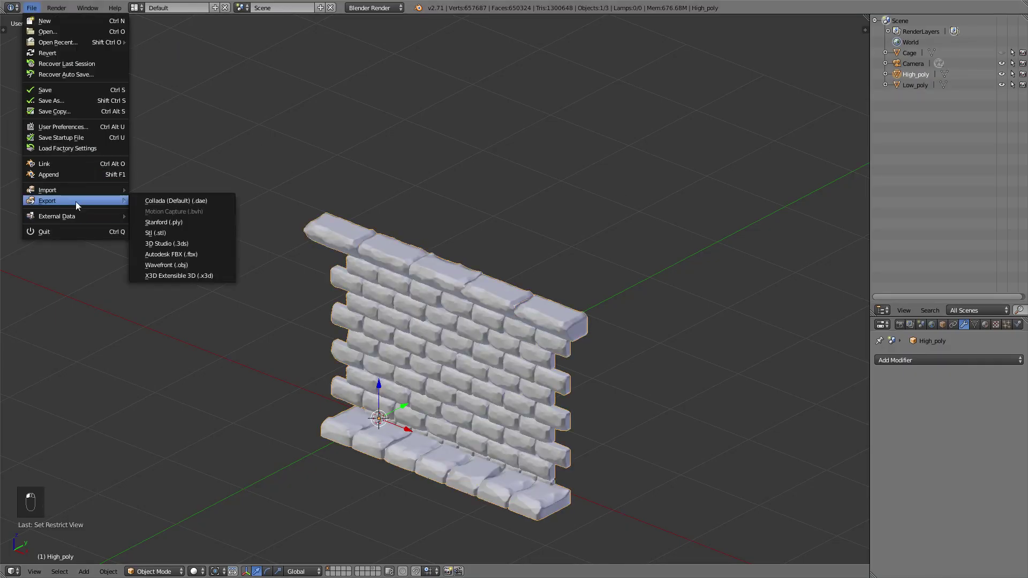
{"action": "left_click", "coordinate": [184, 264]}
{"action": "left_click", "coordinate": [180, 47]}
{"action": "type", "text": "high_pol"}
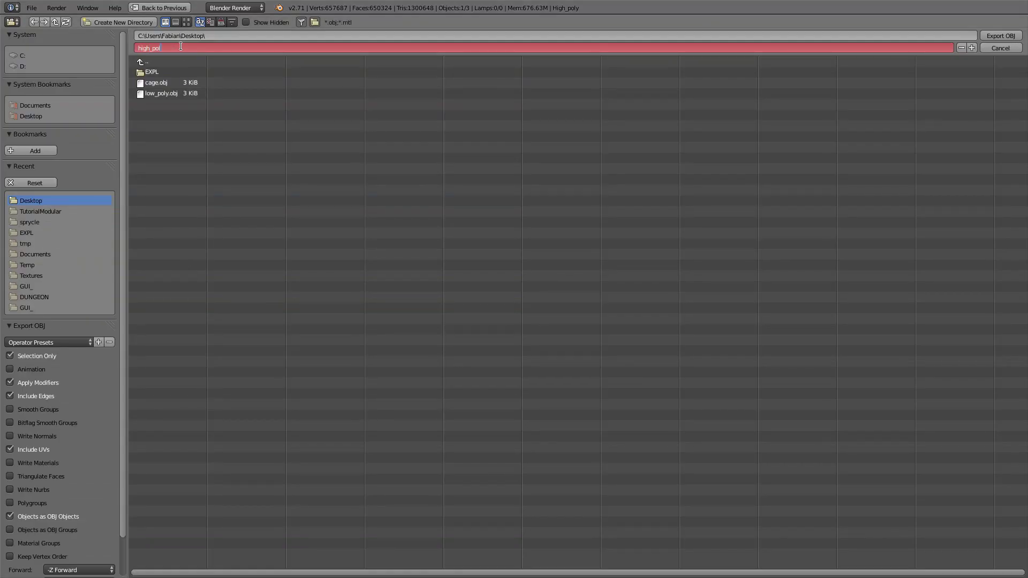
{"action": "type", "text": "y"}
{"action": "key", "text": "Return"}
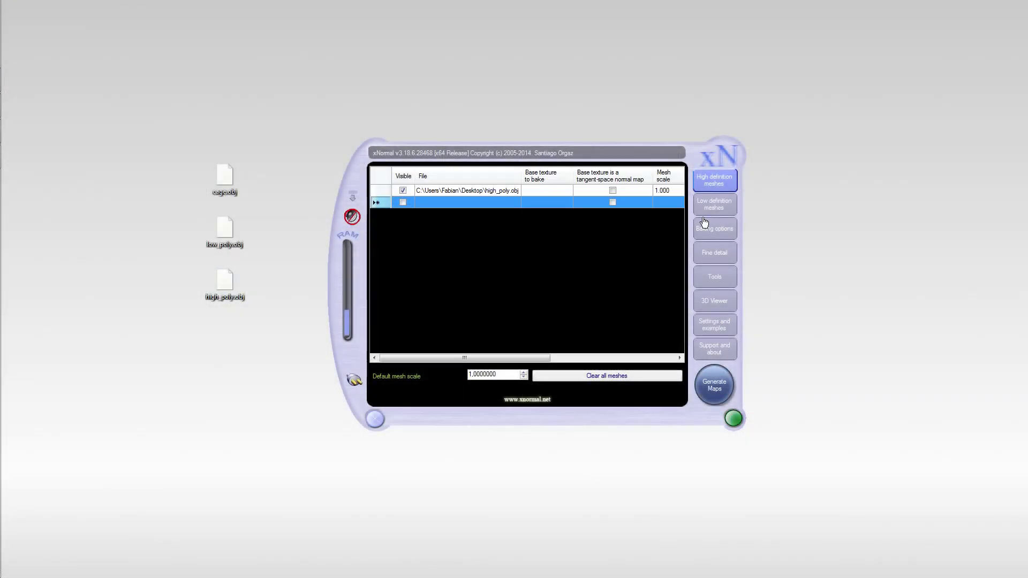
In xNormal, add low_poly.obj as the low-definition mesh and choose cage.obj as its external cage file.
{"action": "left_click", "coordinate": [713, 208]}
{"action": "left_click_drag", "start_coordinate": [225, 230], "coordinate": [480, 204]}
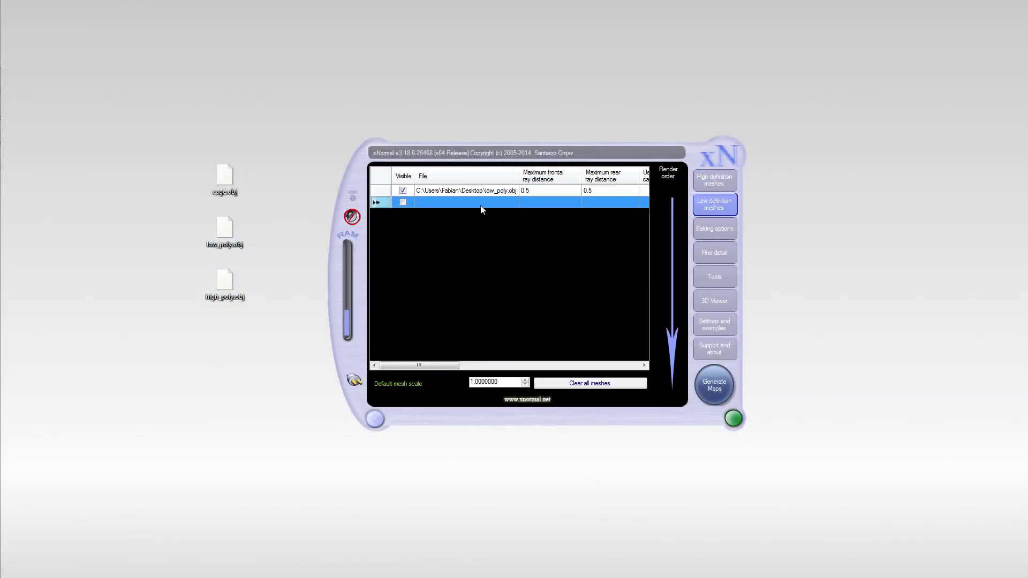
{"action": "right_click", "coordinate": [465, 190]}
{"action": "left_click", "coordinate": [485, 266]}
{"action": "type", "text": "c"}
{"action": "double_click", "coordinate": [660, 205]}
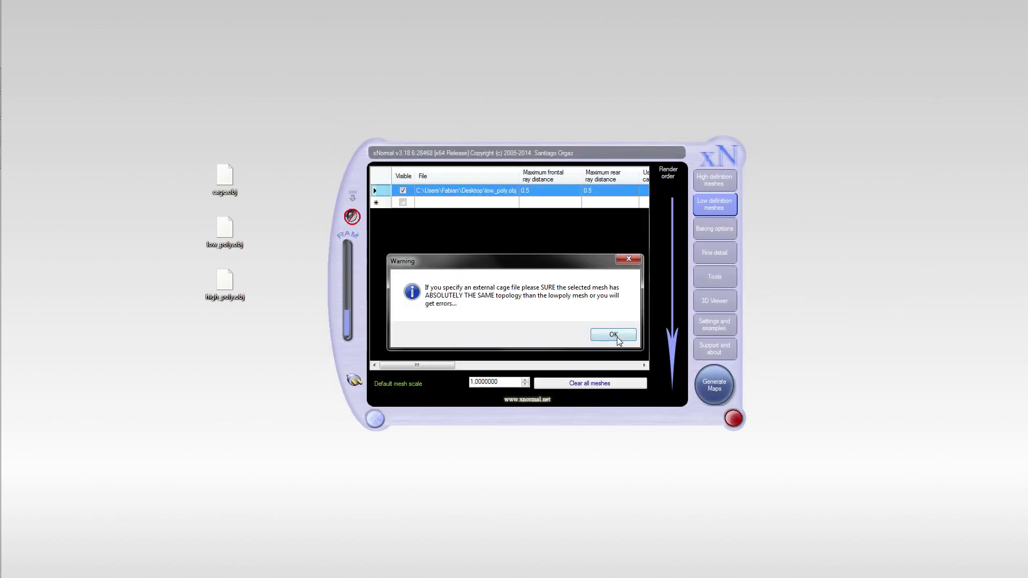
Accept the external cage file and generate the selected 1024 × 1024 texture maps as dungeon_wall_01.png.
{"action": "left_click", "coordinate": [613, 335]}
{"action": "left_click", "coordinate": [715, 229]}
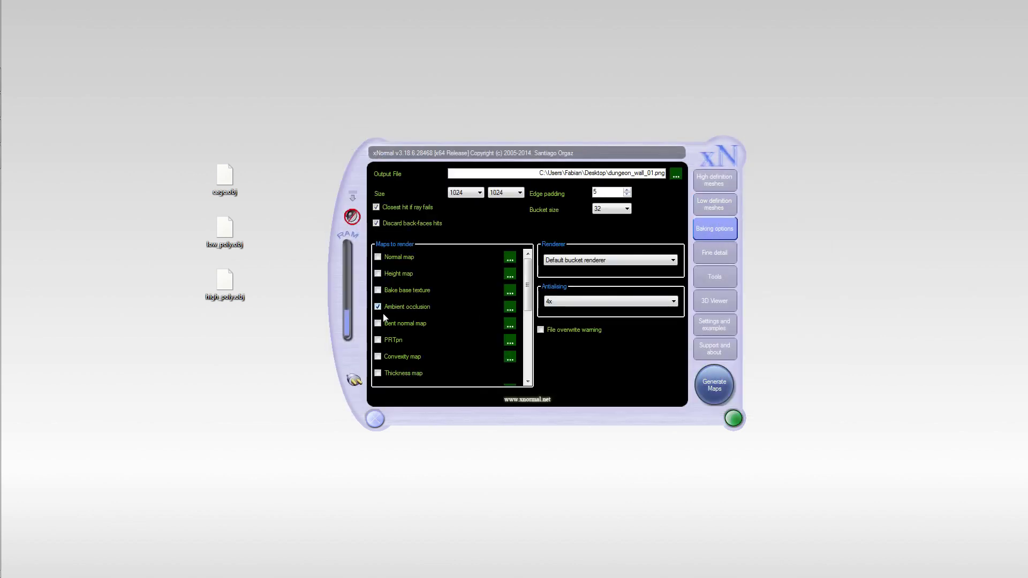
{"action": "left_click", "coordinate": [715, 384]}
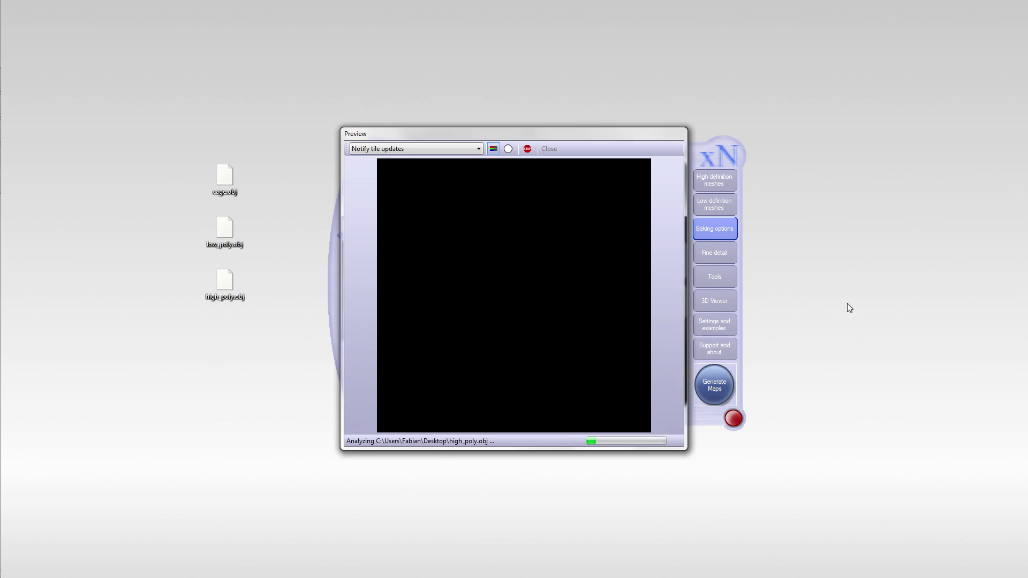
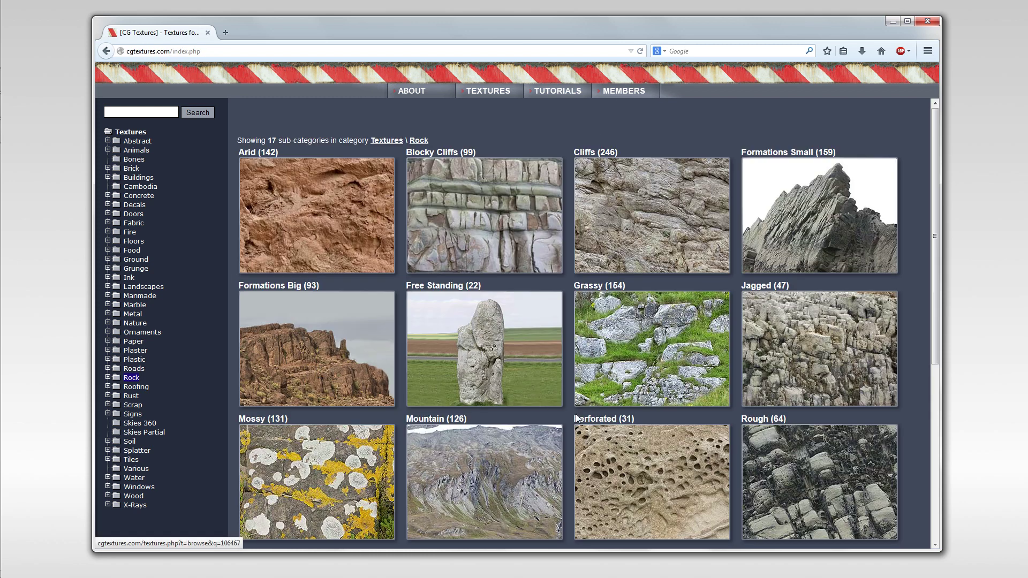
On CG Textures in the browser, browse the Smooth subcategory of Rock and open a grey, finely cracked rock texture.
{"action": "scroll", "coordinate": [577, 418], "scroll_direction": "down", "scroll_amount": 3}
{"action": "left_click", "coordinate": [653, 441]}
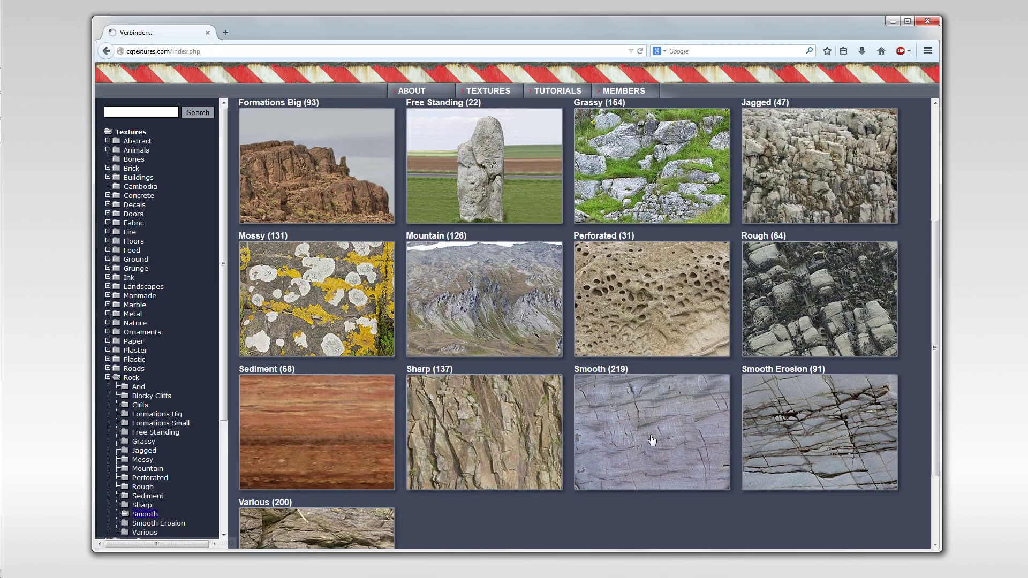
{"action": "scroll", "coordinate": [563, 401], "scroll_direction": "down", "scroll_amount": 4}
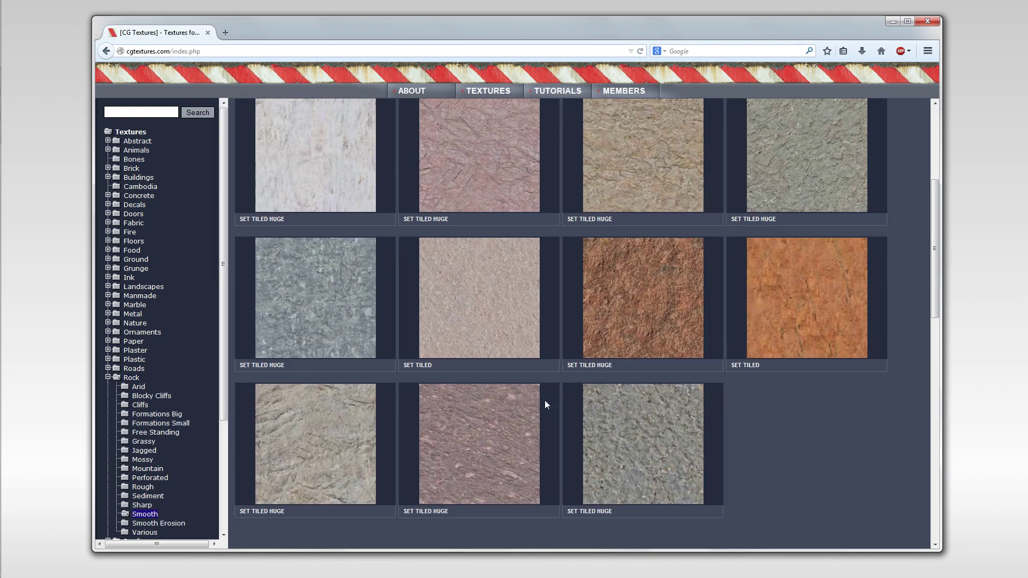
{"action": "scroll", "coordinate": [545, 400], "scroll_direction": "down", "scroll_amount": 10}
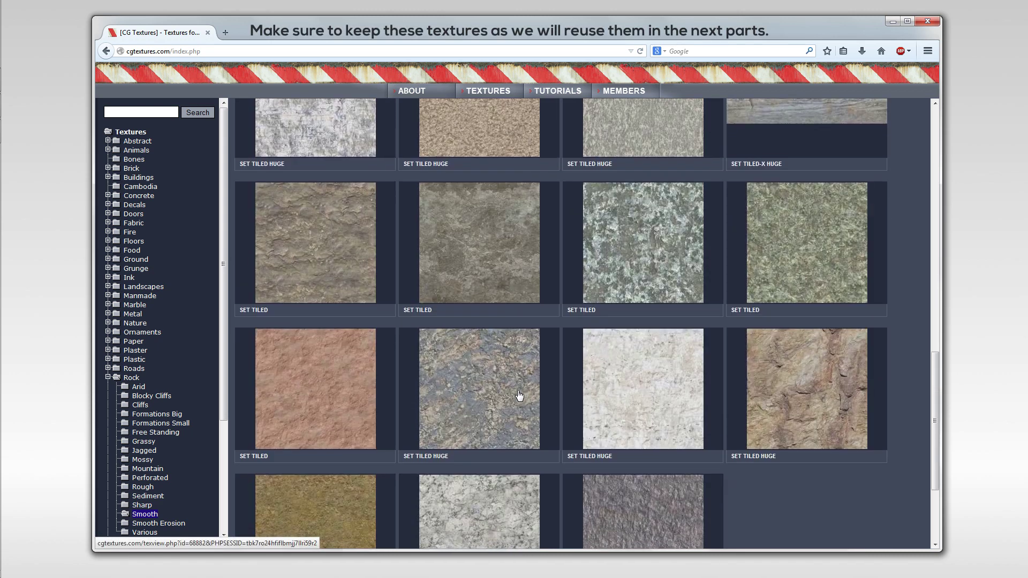
{"action": "scroll", "coordinate": [519, 396], "scroll_direction": "down", "scroll_amount": 2}
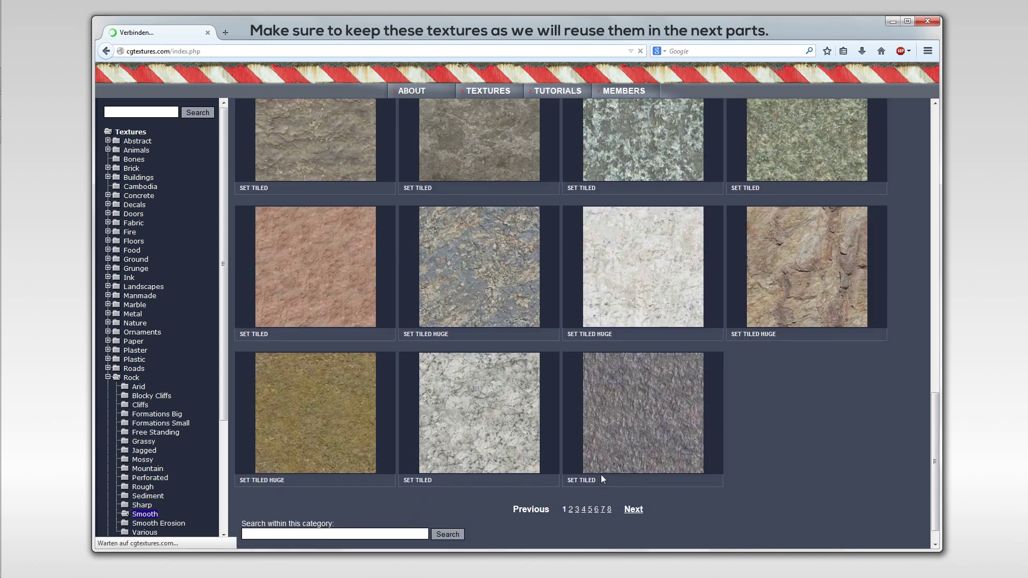
{"action": "scroll", "coordinate": [543, 431], "scroll_direction": "down", "scroll_amount": 6}
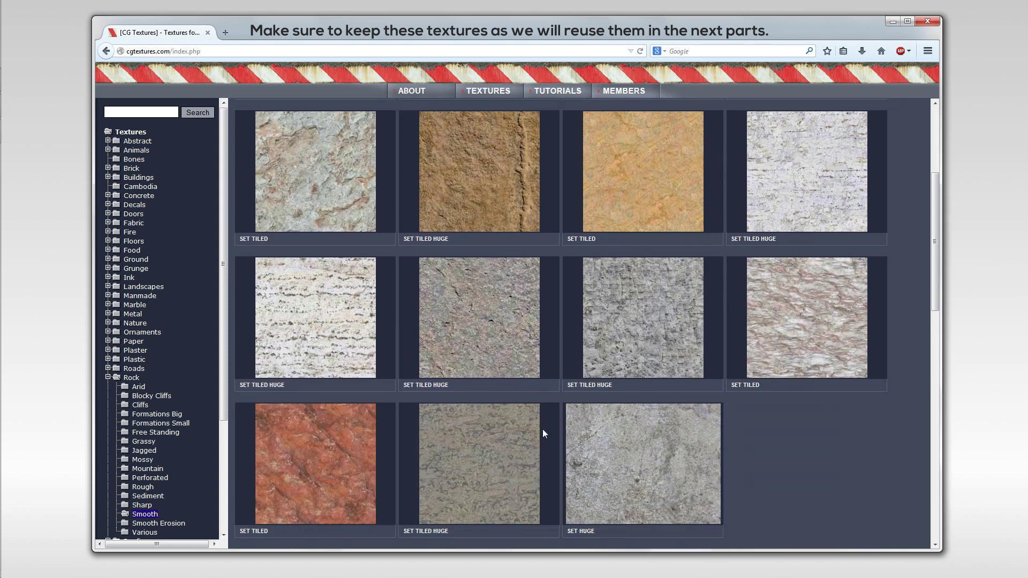
{"action": "scroll", "coordinate": [542, 431], "scroll_direction": "down", "scroll_amount": 8}
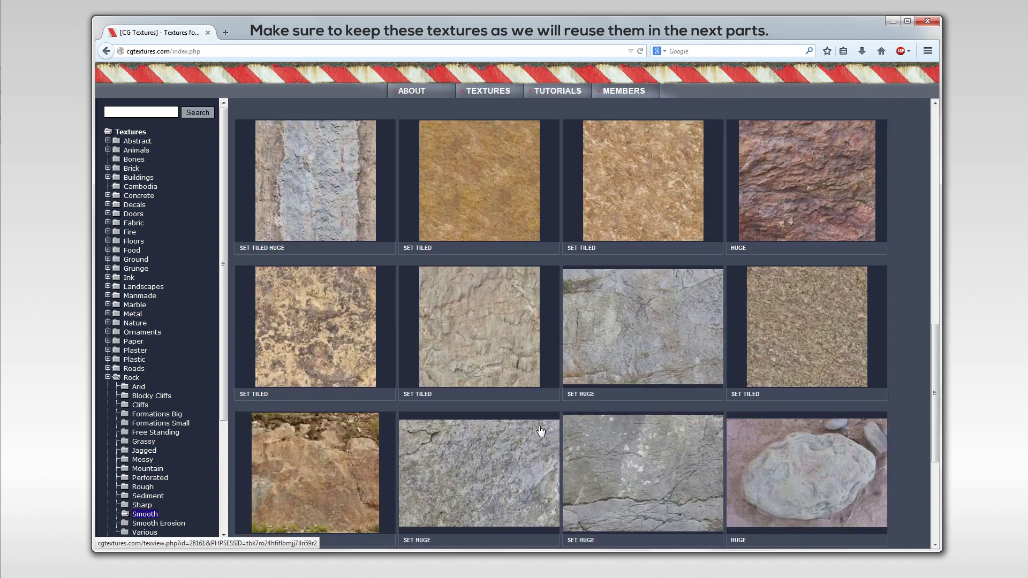
{"action": "scroll", "coordinate": [541, 431], "scroll_direction": "down", "scroll_amount": 2}
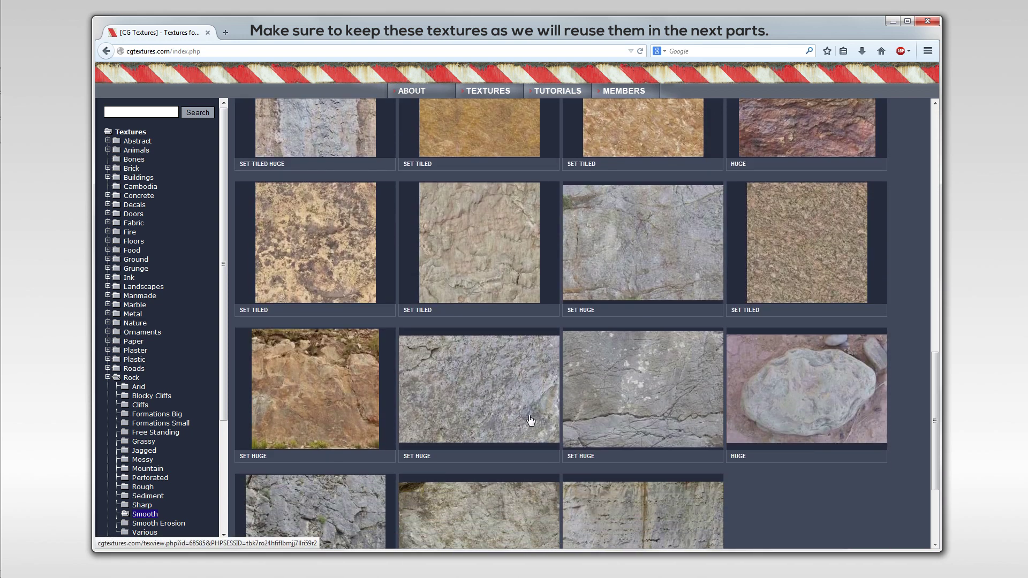
{"action": "scroll", "coordinate": [530, 420], "scroll_direction": "down", "scroll_amount": 2}
{"action": "left_click", "coordinate": [531, 420]}
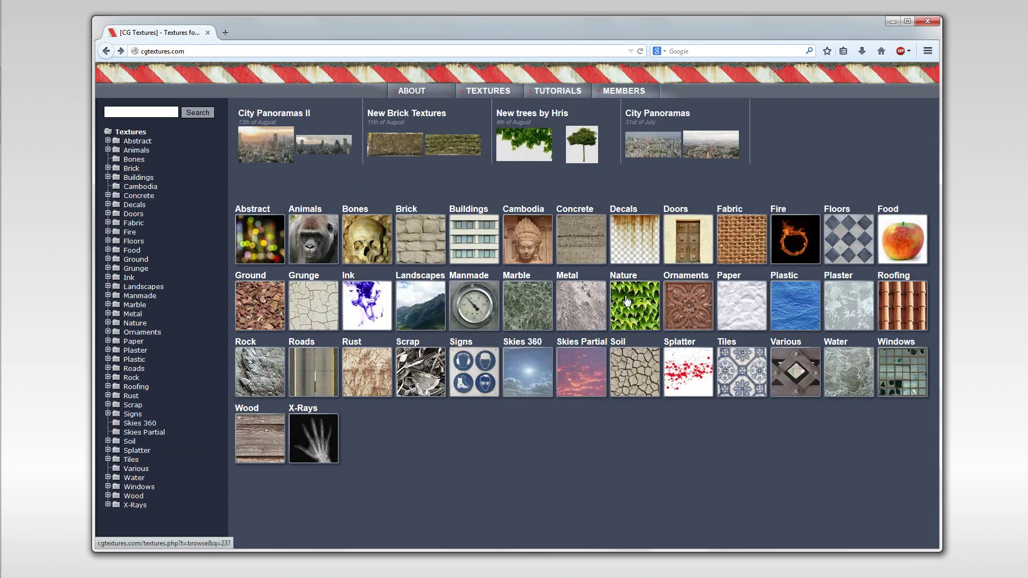
Browse to the Moss subcategory of Nature and open the third tiled brown-green moss texture in the first row.
{"action": "left_click", "coordinate": [621, 302]}
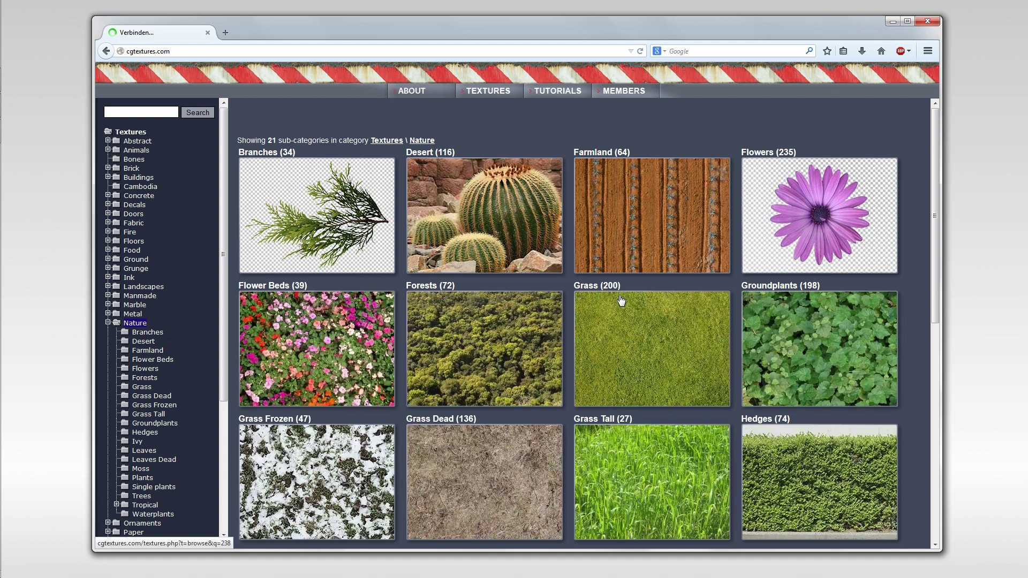
{"action": "scroll", "coordinate": [482, 243], "scroll_direction": "down", "scroll_amount": 5}
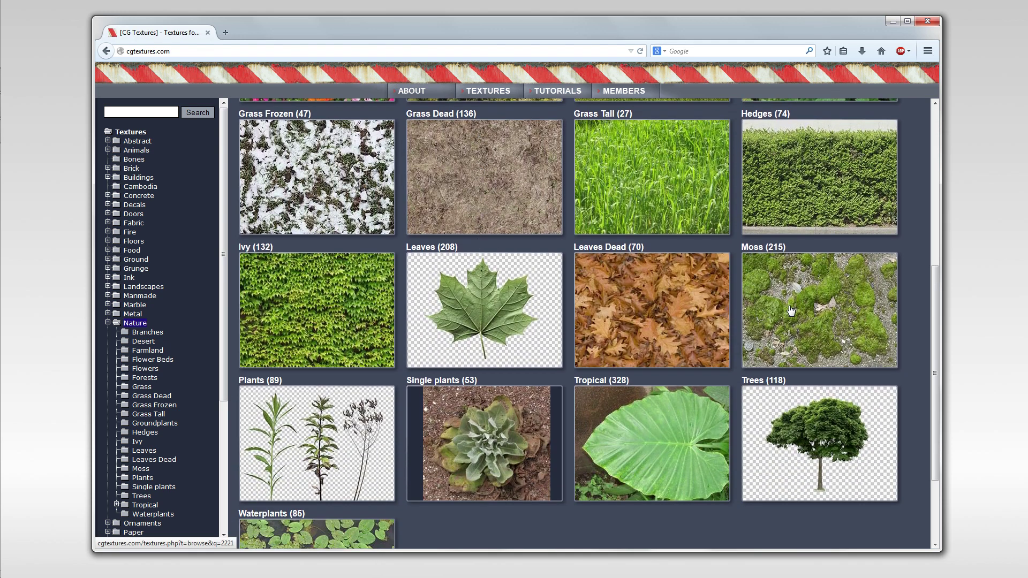
{"action": "left_click", "coordinate": [791, 311]}
{"action": "scroll", "coordinate": [594, 253], "scroll_direction": "down", "scroll_amount": 2}
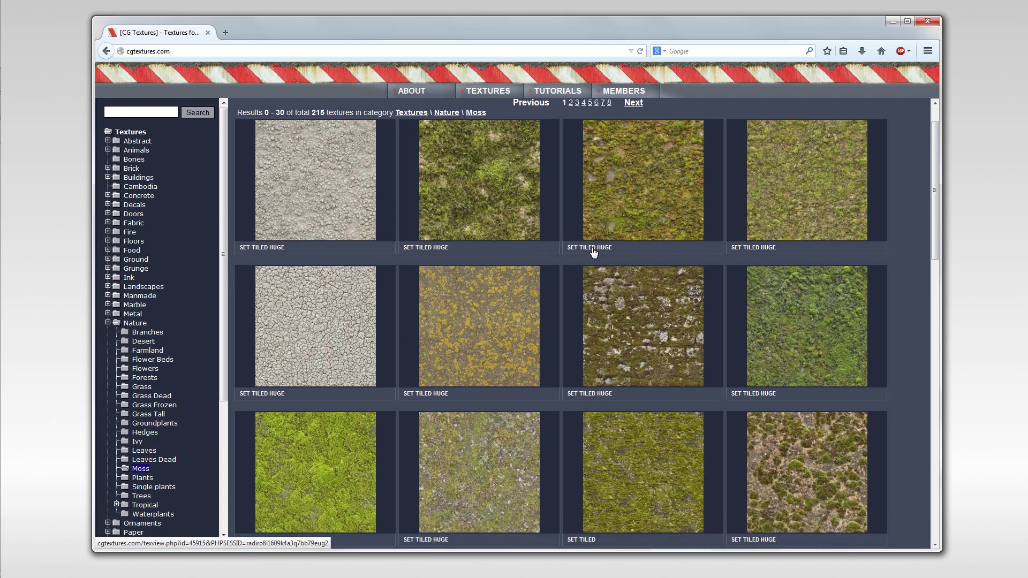
{"action": "scroll", "coordinate": [592, 252], "scroll_direction": "up", "scroll_amount": 2}
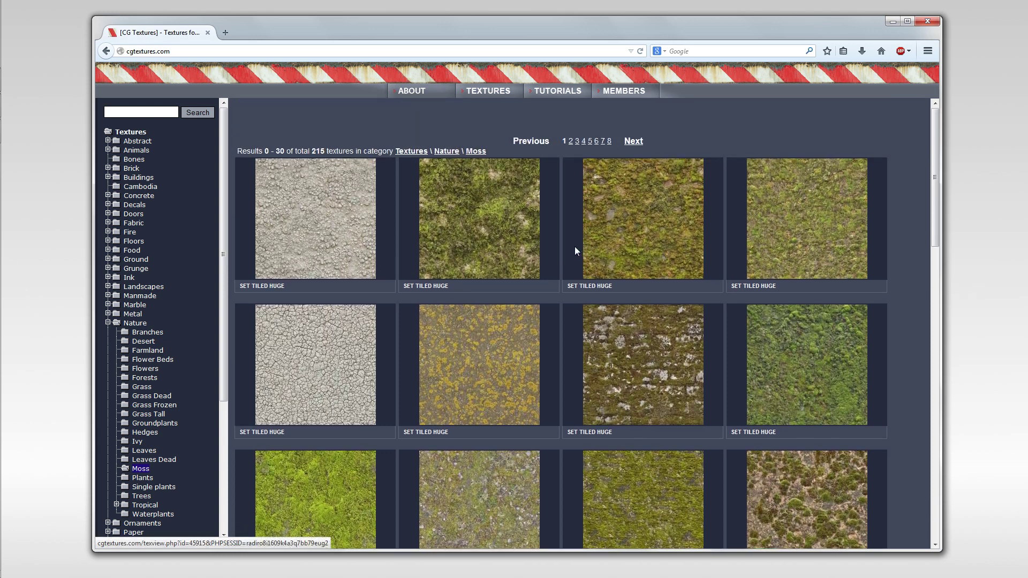
{"action": "left_click", "coordinate": [636, 255]}
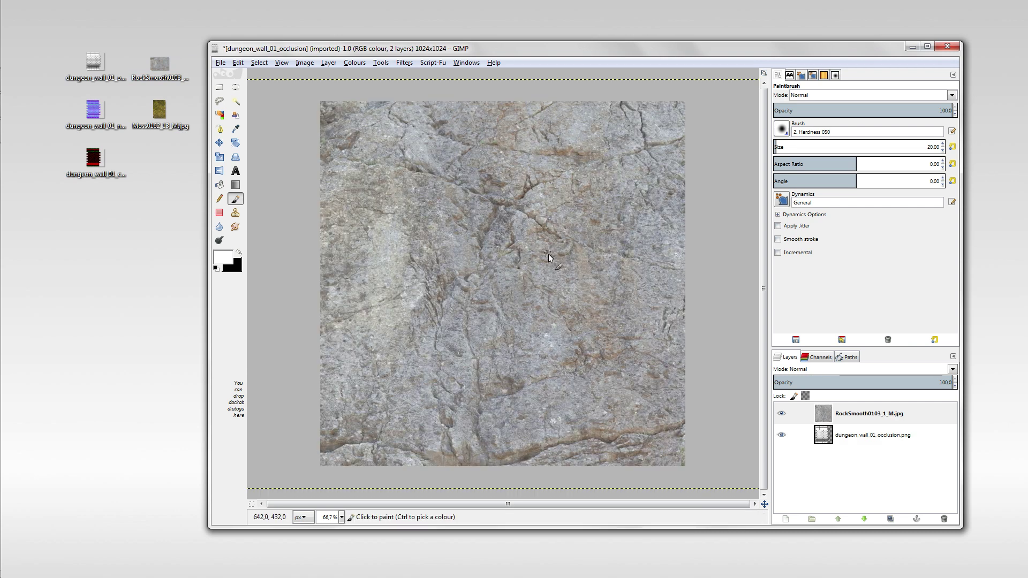
In GIMP, place the dungeon_wall_01_occlusion.png layer above the RockSmooth0103_1_M.jpg layer and set its blend mode to Multiply.
{"action": "left_click_drag", "start_coordinate": [852, 415], "coordinate": [853, 438]}
{"action": "left_click", "coordinate": [852, 416]}
{"action": "left_click", "coordinate": [816, 370]}
{"action": "left_click", "coordinate": [809, 191]}
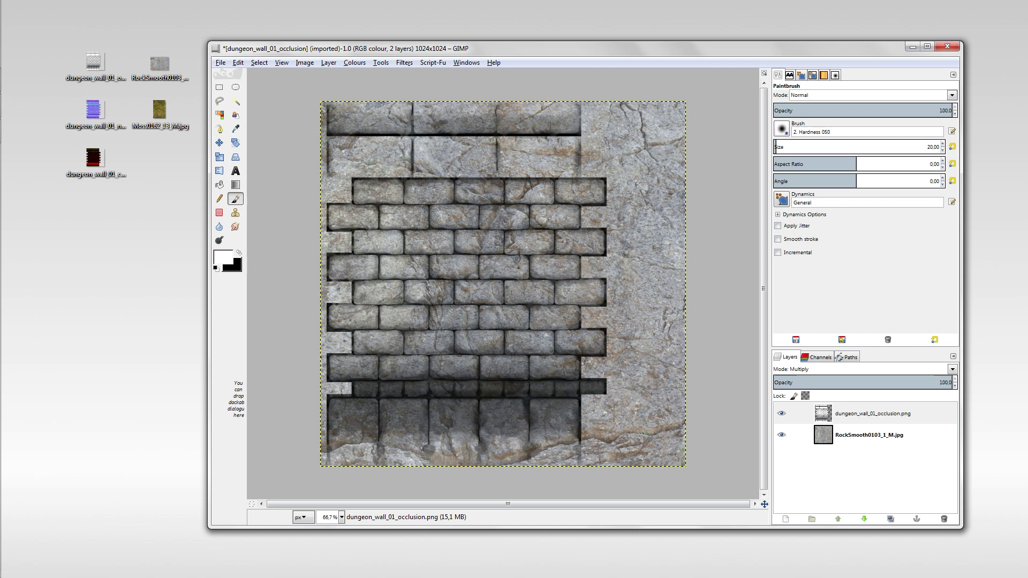
Reposition the RockSmooth0103_1_M.jpg layer beneath the bricks and activate the Clone tool.
{"action": "left_click", "coordinate": [838, 436]}
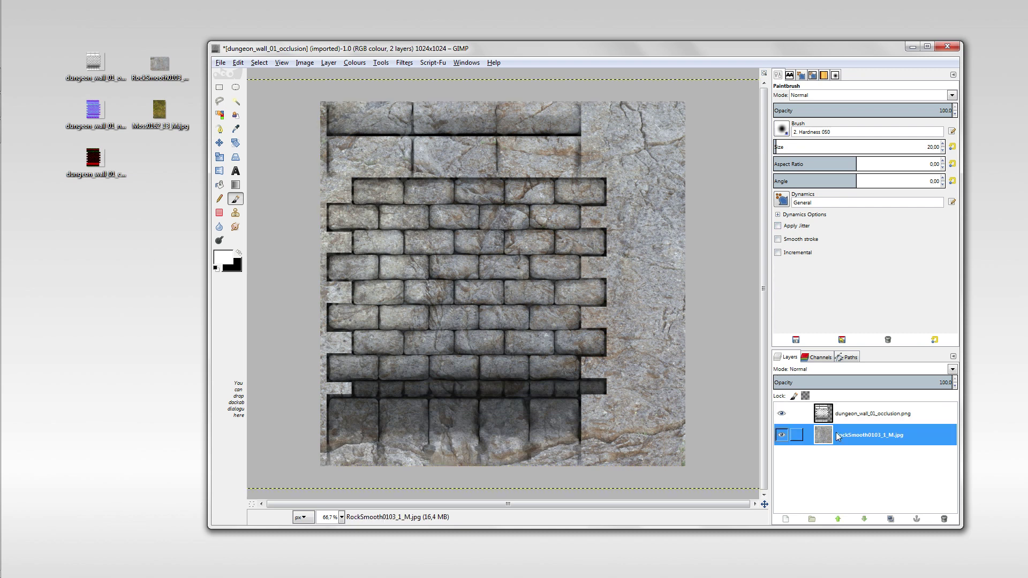
{"action": "left_click", "coordinate": [219, 143]}
{"action": "left_click_drag", "start_coordinate": [600, 265], "coordinate": [586, 307]}
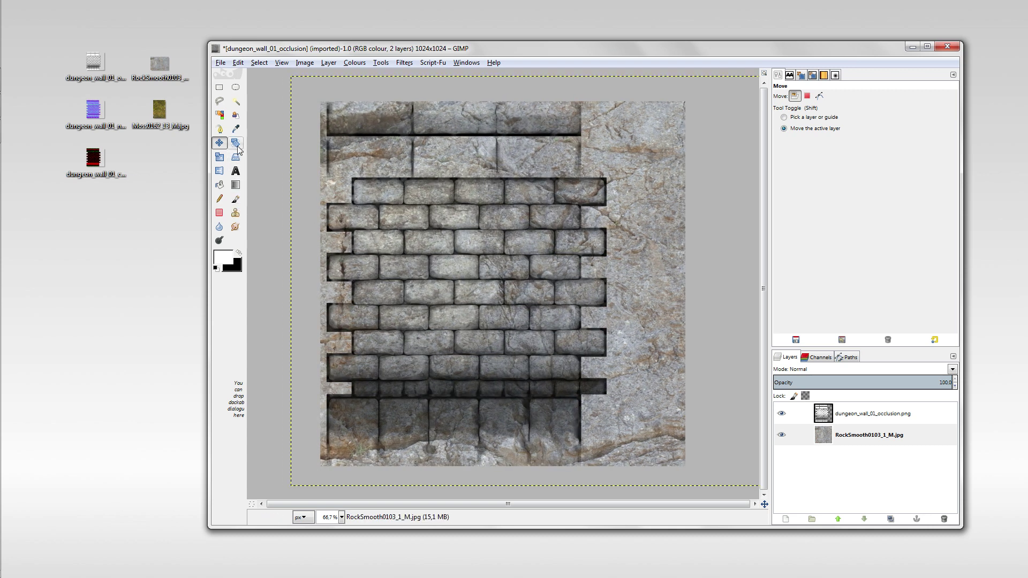
{"action": "left_click", "coordinate": [237, 213]}
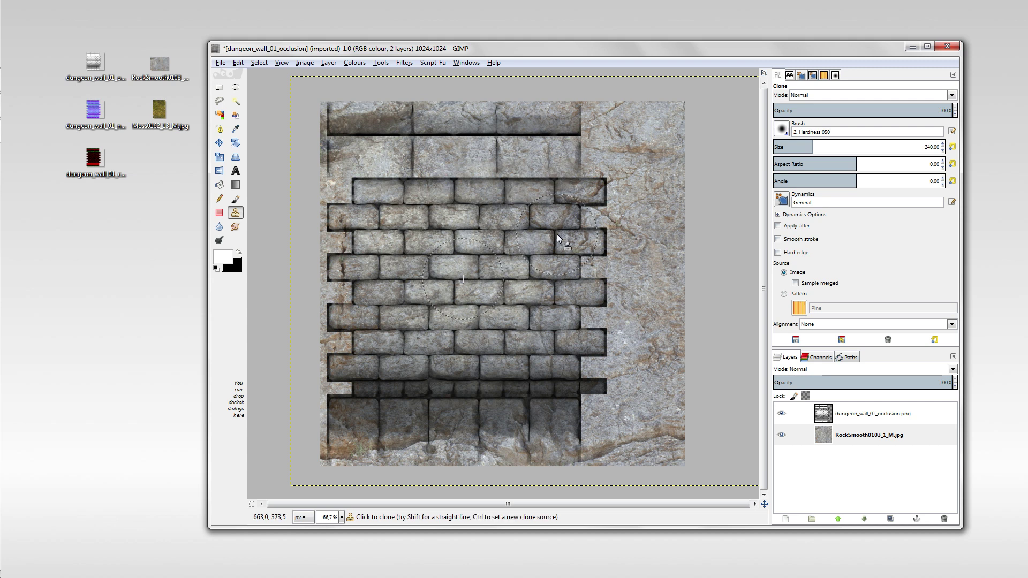
Try to clone rock texture from the lower brick rows over the bottom edge of the large base stones.
{"action": "left_click", "coordinate": [424, 377], "text": "ctrl"}
{"action": "left_click_drag", "start_coordinate": [339, 454], "coordinate": [564, 465]}
{"action": "key", "text": "ctrl+z"}
{"action": "key", "text": "ctrl+z"}
Clone rock texture from the base stones over the brown crack along their bottom edge on the rock layer.
{"action": "left_click", "coordinate": [391, 422], "text": "ctrl"}
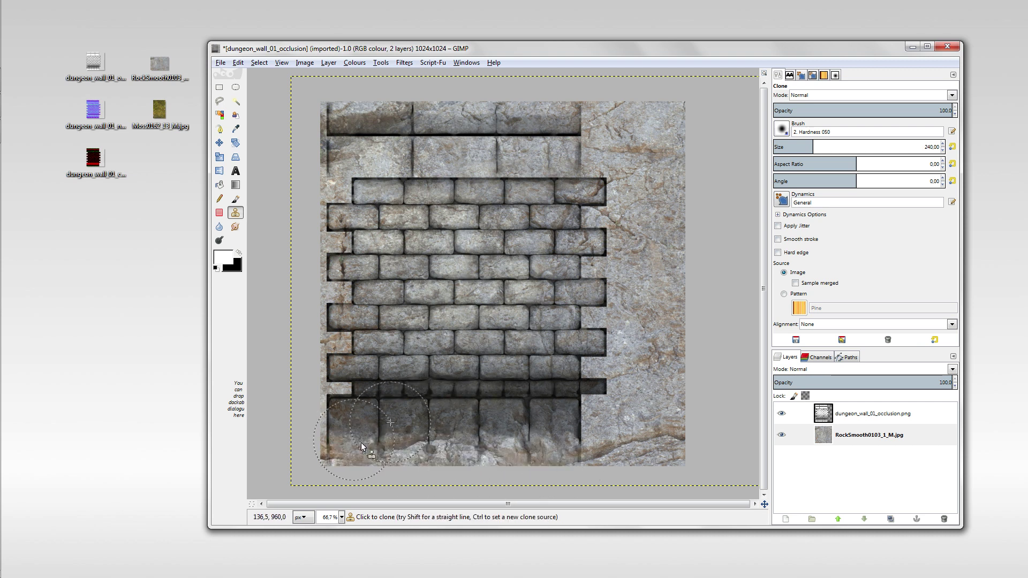
{"action": "left_click_drag", "start_coordinate": [362, 446], "coordinate": [563, 456]}
{"action": "left_click_drag", "start_coordinate": [417, 455], "coordinate": [351, 455]}
{"action": "left_click_drag", "start_coordinate": [569, 470], "coordinate": [577, 469]}
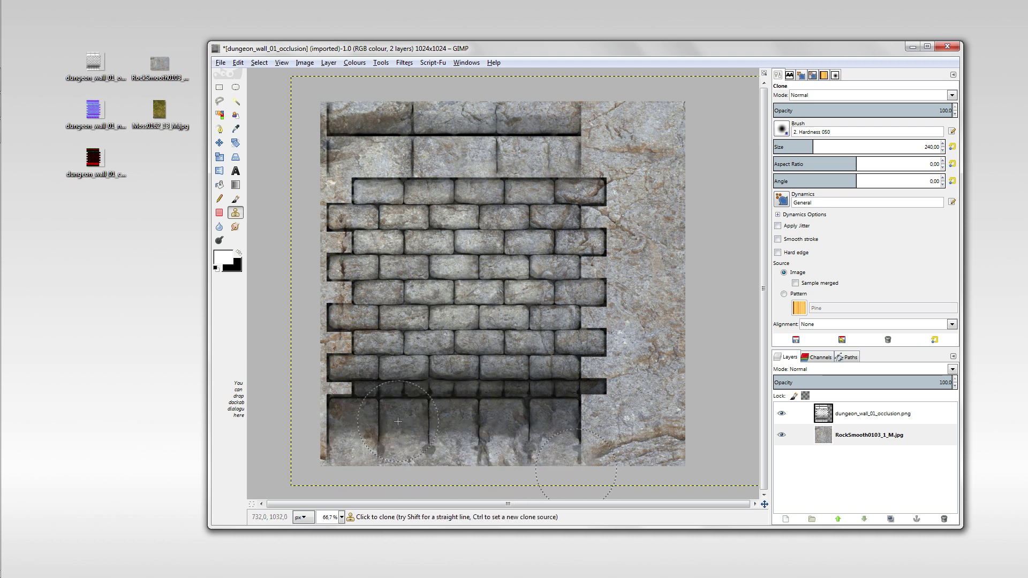
Select the brick shapes from the occlusion layer's alpha, invert the selection and delete the surrounding area of the rock layer.
{"action": "left_click", "coordinate": [857, 414]}
{"action": "right_click", "coordinate": [857, 414]}
{"action": "left_click", "coordinate": [887, 382]}
{"action": "right_click", "coordinate": [866, 426]}
{"action": "key", "text": "Escape"}
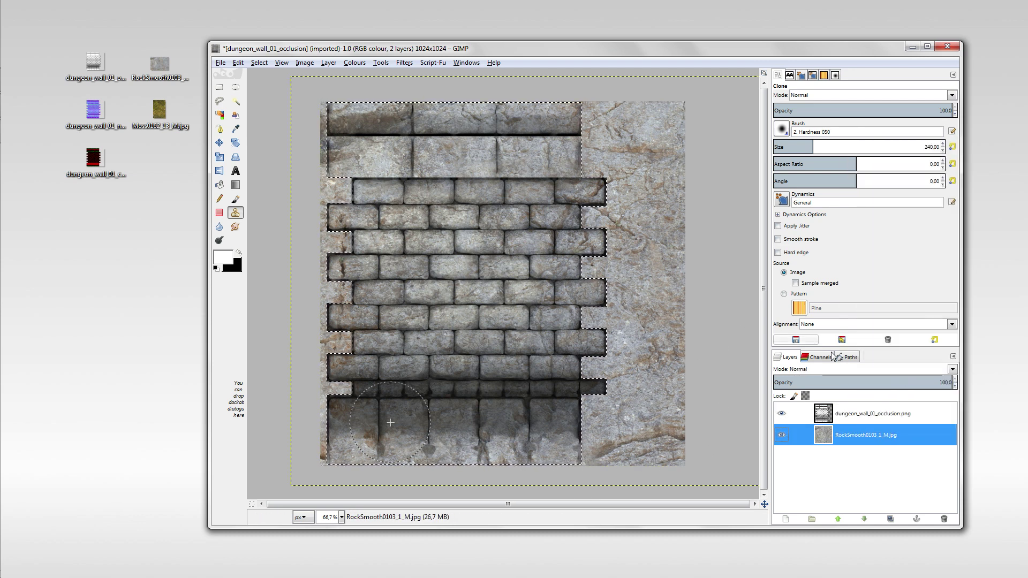
{"action": "right_click", "coordinate": [643, 295]}
{"action": "mouse_move", "coordinate": [673, 328]}
{"action": "left_click", "coordinate": [741, 357]}
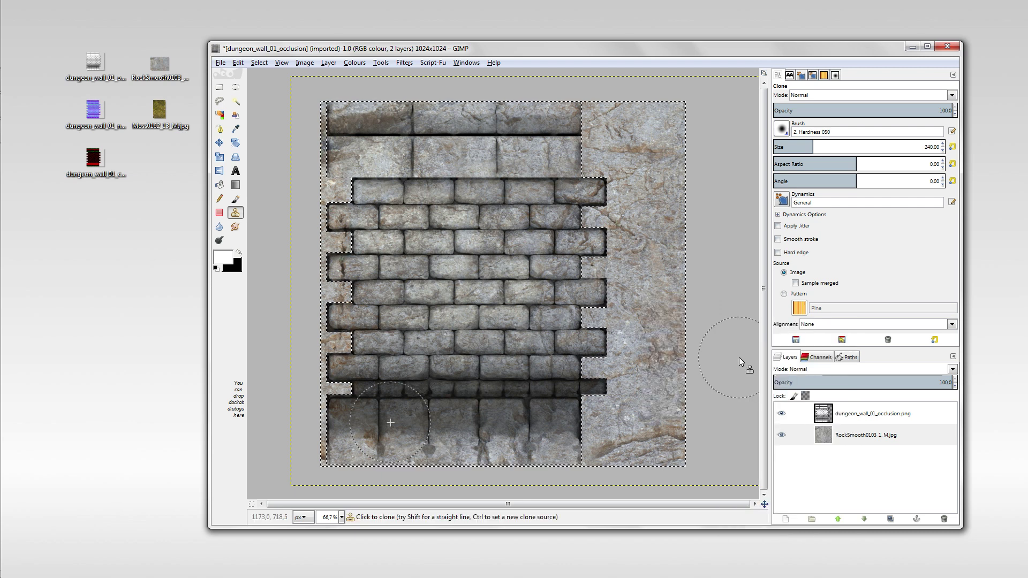
{"action": "key", "text": "Delete"}
Clear the selection and resize the rock layer to the image size.
{"action": "right_click", "coordinate": [537, 282]}
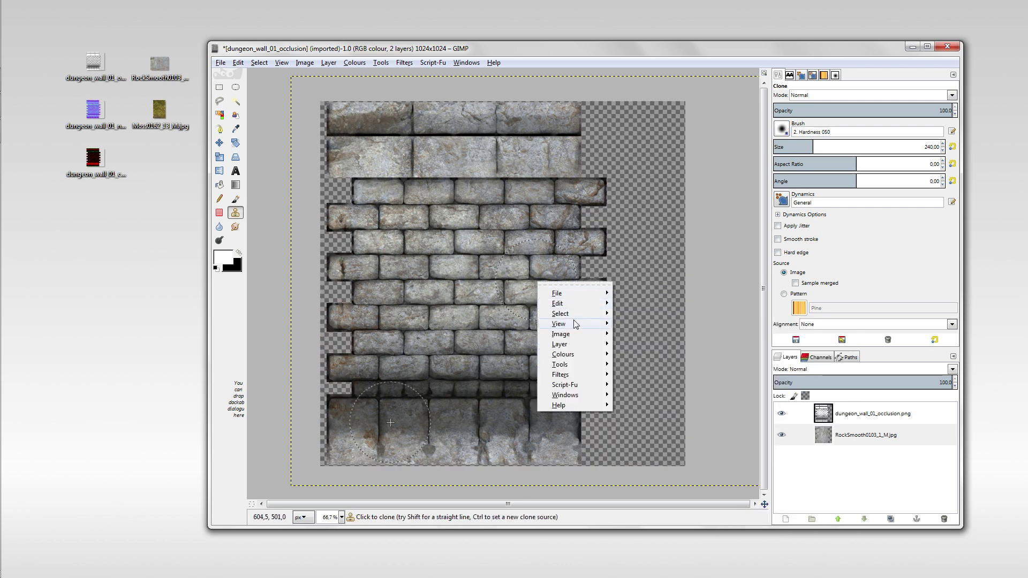
{"action": "mouse_move", "coordinate": [573, 314]}
{"action": "key", "text": "Escape"}
{"action": "right_click", "coordinate": [615, 324]}
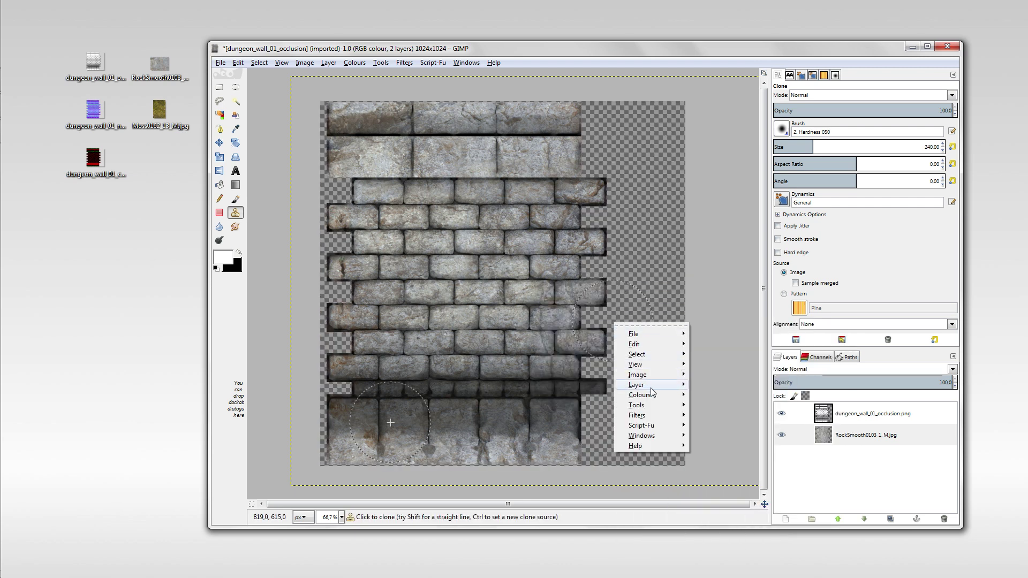
{"action": "mouse_move", "coordinate": [643, 385]}
{"action": "left_click", "coordinate": [732, 533]}
Add the curvature map dungeon_wall_01_curvature.png as a layer directly above the rock layer and duplicate it.
{"action": "left_click_drag", "start_coordinate": [93, 160], "coordinate": [516, 253]}
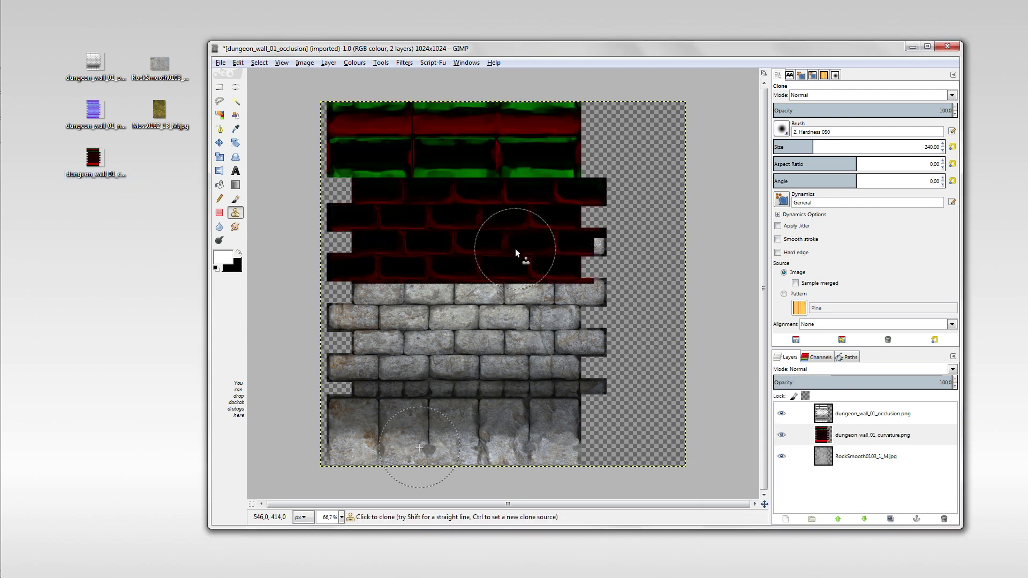
{"action": "left_click", "coordinate": [229, 185]}
{"action": "left_click", "coordinate": [891, 519]}
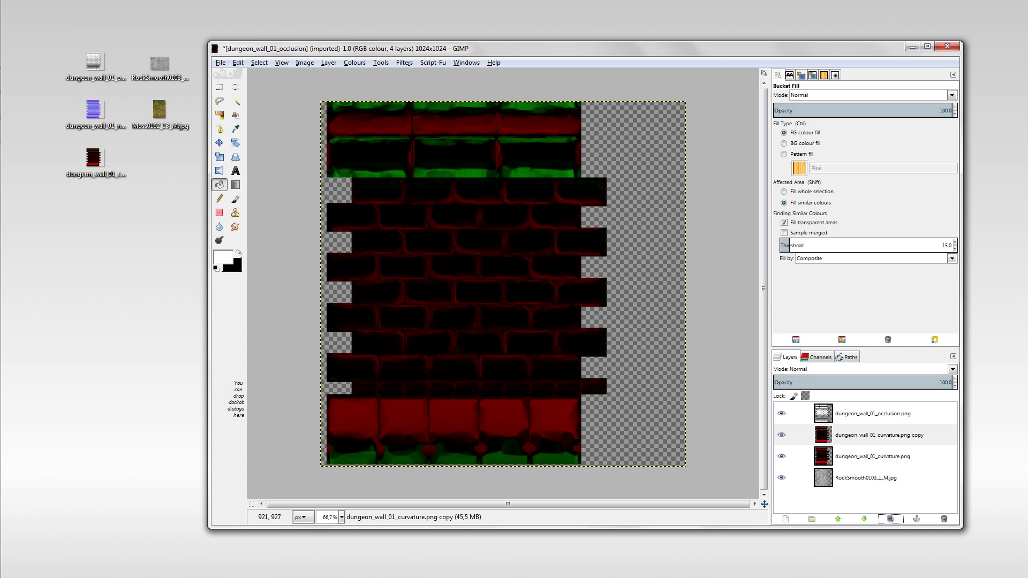
Set the foreground colour to ff0000 and fill a new transparent layer above the curvature copy with it.
{"action": "left_click", "coordinate": [221, 261]}
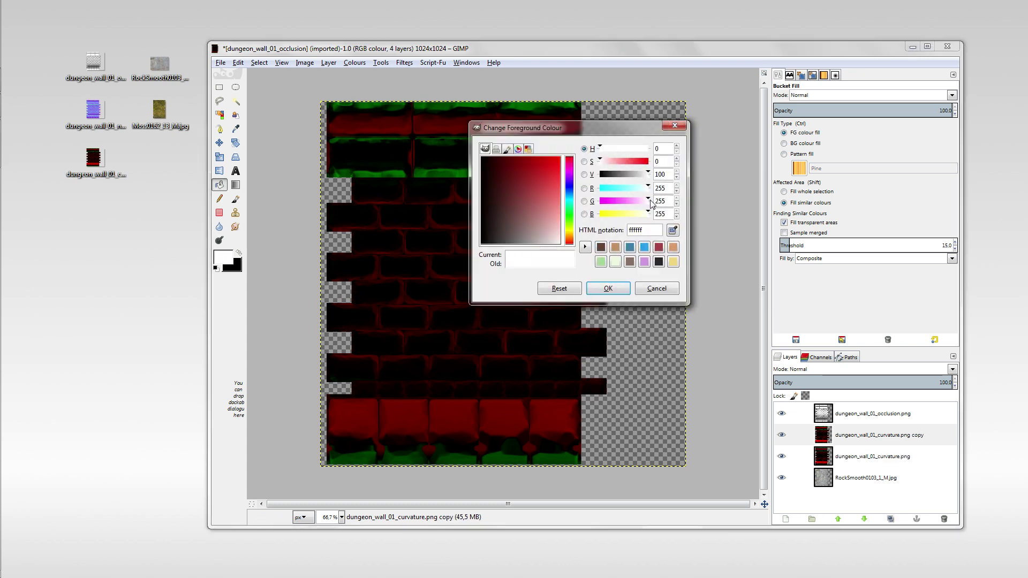
{"action": "left_click_drag", "start_coordinate": [650, 206], "coordinate": [574, 219]}
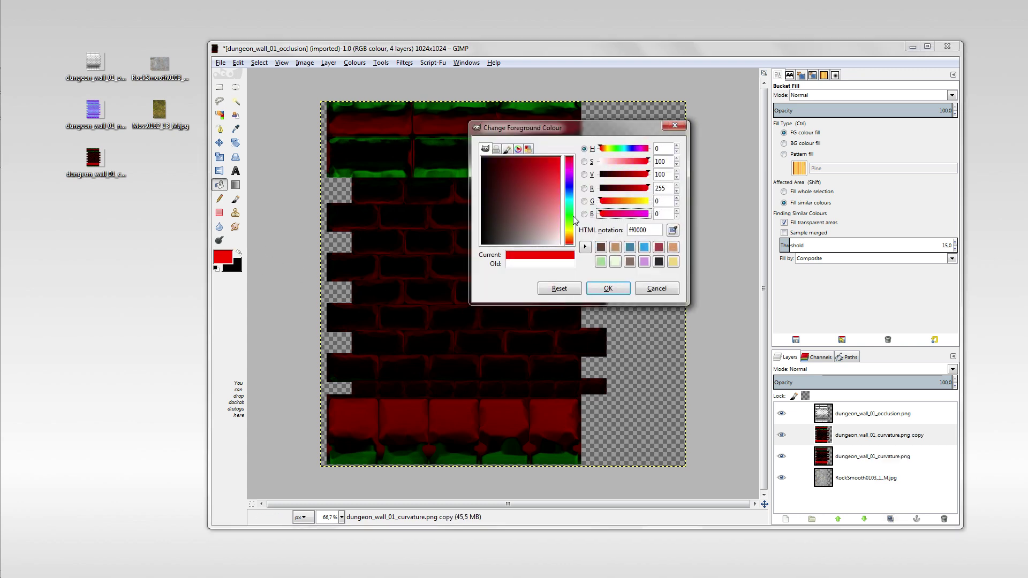
{"action": "left_click", "coordinate": [594, 288]}
{"action": "left_click", "coordinate": [786, 519]}
{"action": "key", "text": "Return"}
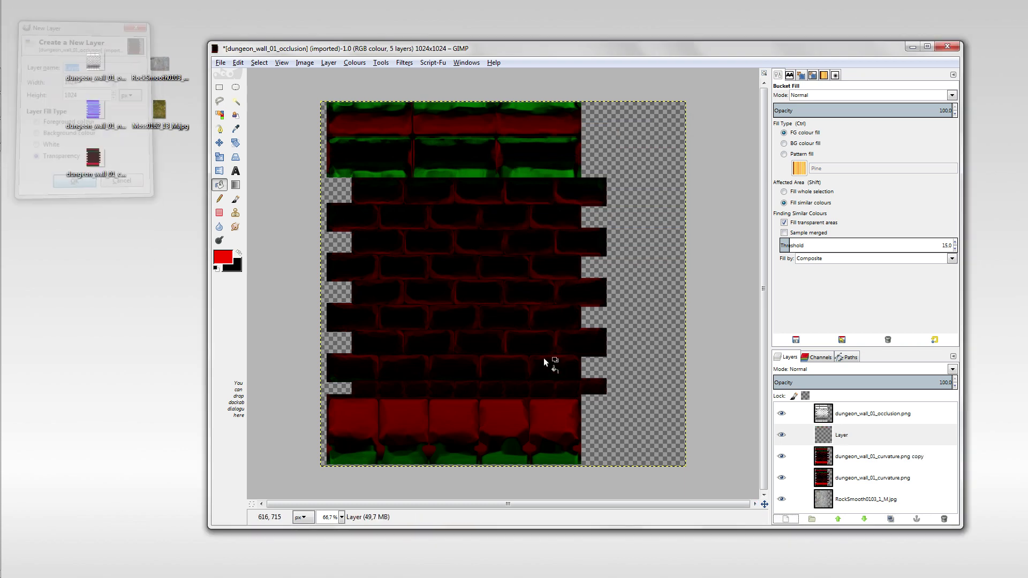
{"action": "left_click", "coordinate": [618, 382]}
Merge the red layer down onto the curvature copy using Subtract mode, and hide the merged layer.
{"action": "left_click", "coordinate": [815, 369]}
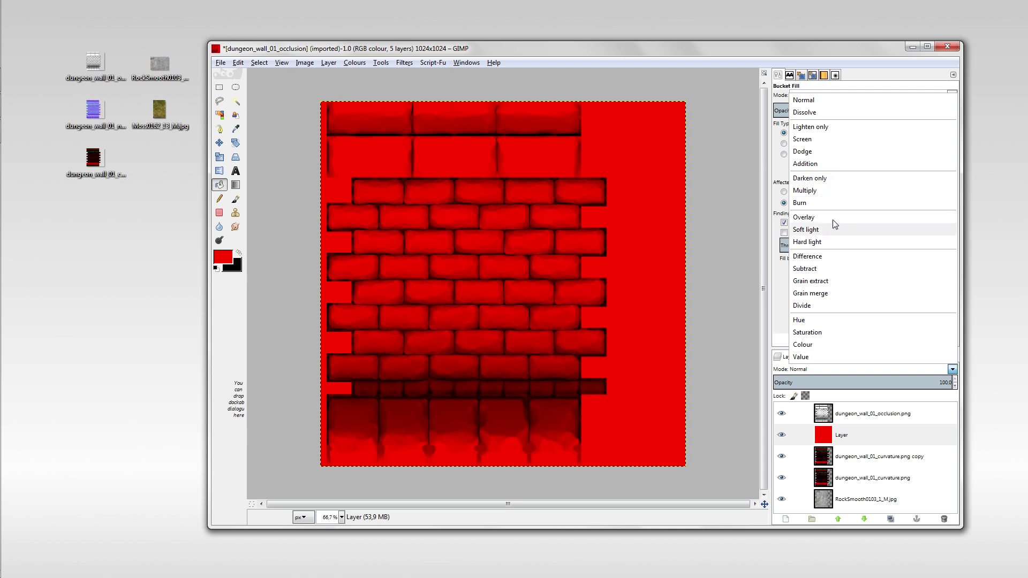
{"action": "left_click", "coordinate": [830, 269]}
{"action": "right_click", "coordinate": [783, 435]}
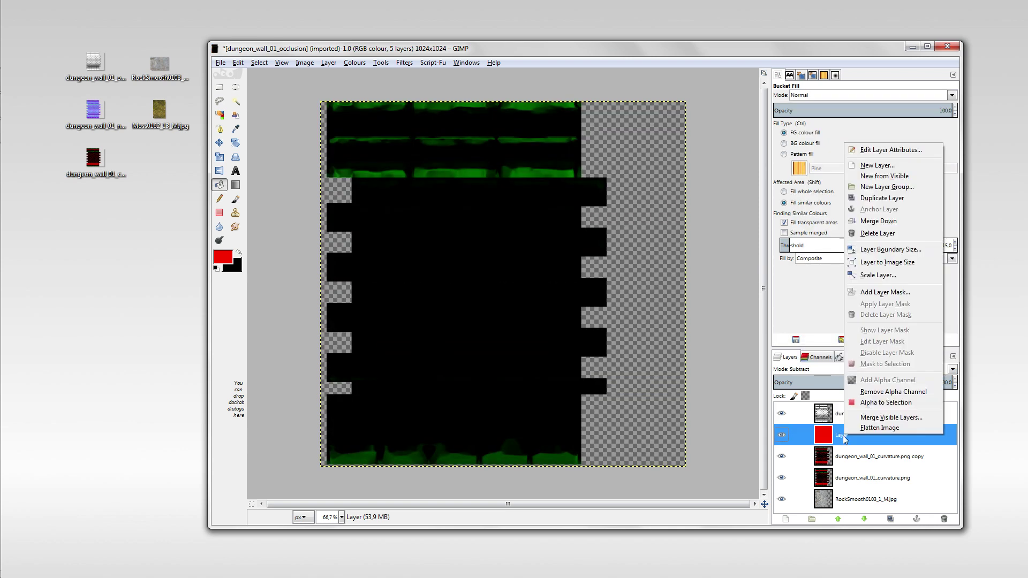
{"action": "left_click", "coordinate": [857, 230]}
{"action": "left_click", "coordinate": [782, 435]}
Set the foreground colour to 00ff00 and fill a new transparent layer directly above the original curvature layer with it.
{"action": "left_click", "coordinate": [804, 456]}
{"action": "left_click", "coordinate": [784, 519]}
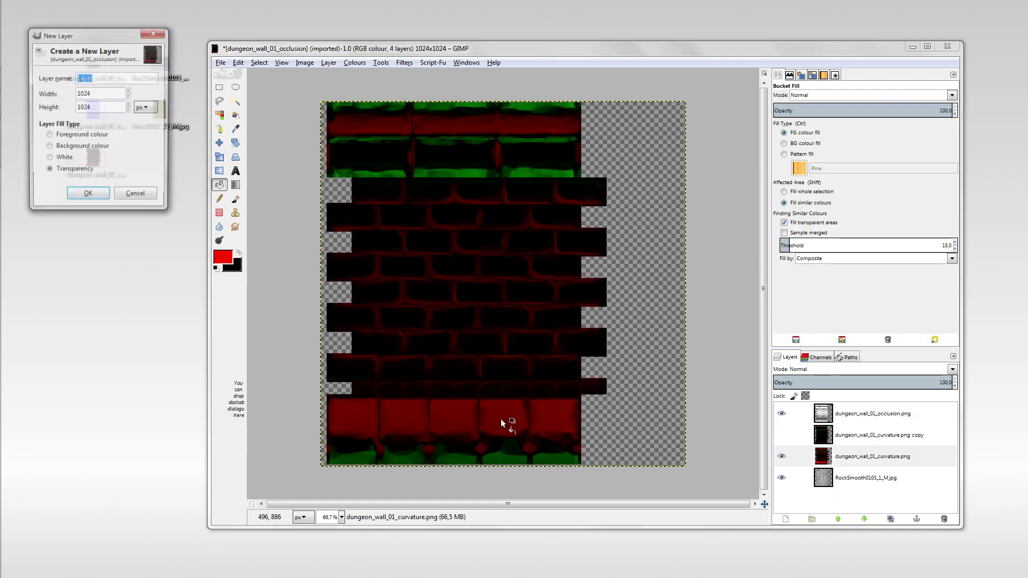
{"action": "key", "text": "Return"}
{"action": "left_click", "coordinate": [221, 258]}
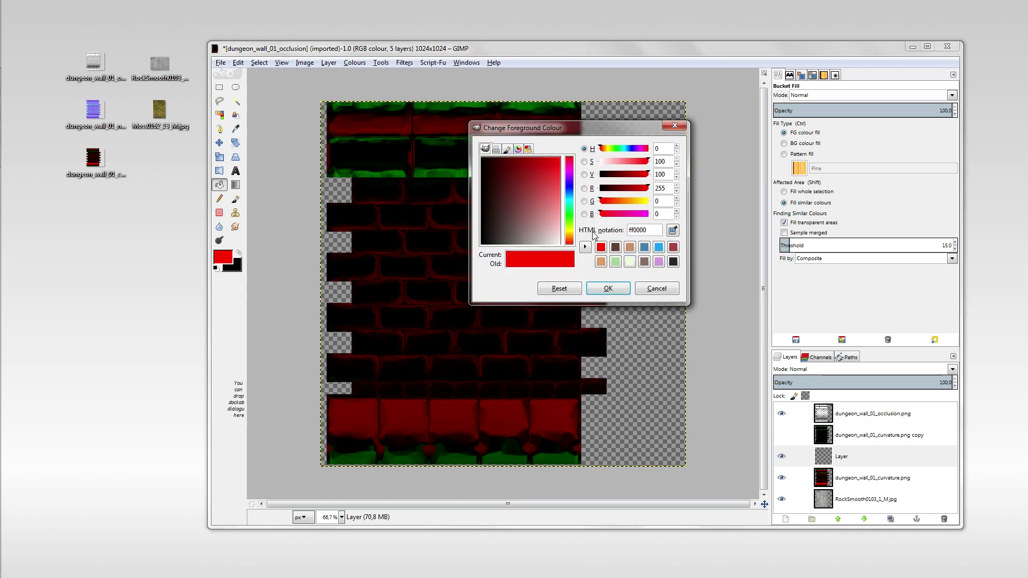
{"action": "left_click_drag", "start_coordinate": [616, 204], "coordinate": [738, 213]}
{"action": "left_click_drag", "start_coordinate": [648, 193], "coordinate": [558, 259]}
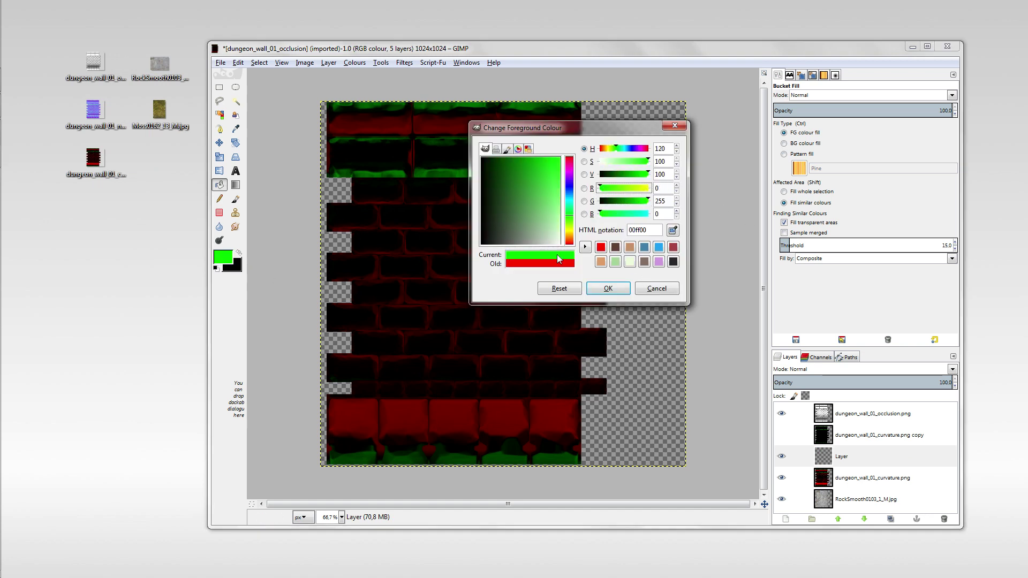
{"action": "left_click", "coordinate": [608, 289]}
{"action": "left_click", "coordinate": [546, 269]}
Set the green layer to Subtract mode and merge it down onto the original curvature layer.
{"action": "left_click", "coordinate": [831, 95]}
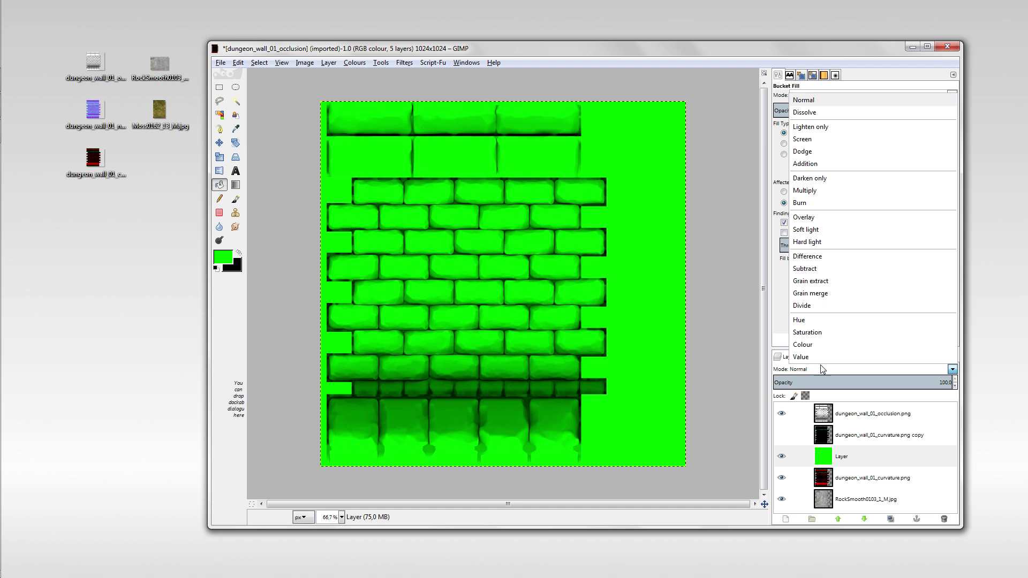
{"action": "left_click", "coordinate": [830, 269]}
{"action": "left_click", "coordinate": [875, 242]}
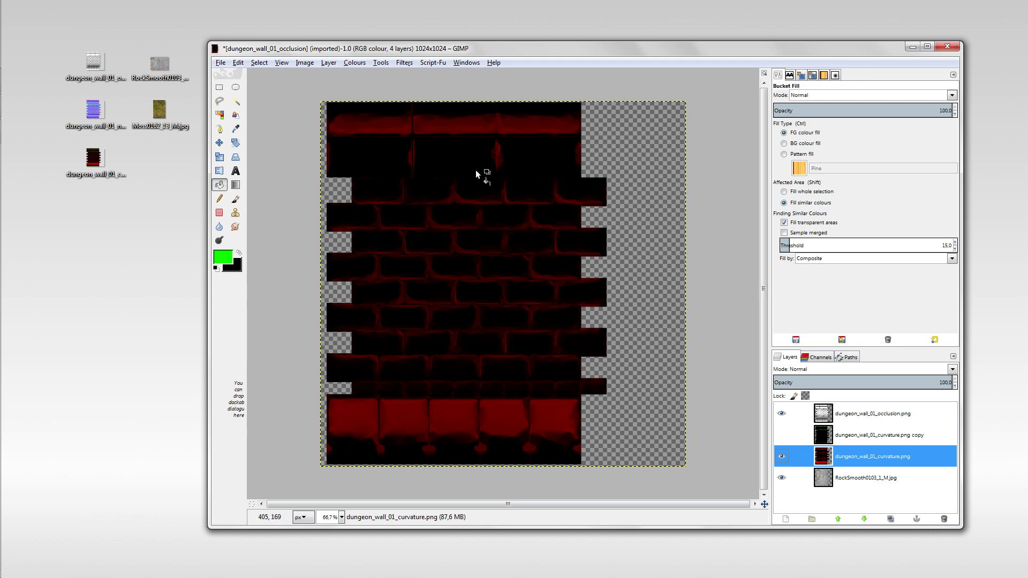
Desaturate the dungeon_wall_01_curvature.png layer based on Lightness.
{"action": "left_click", "coordinate": [354, 63]}
{"action": "left_click", "coordinate": [370, 184]}
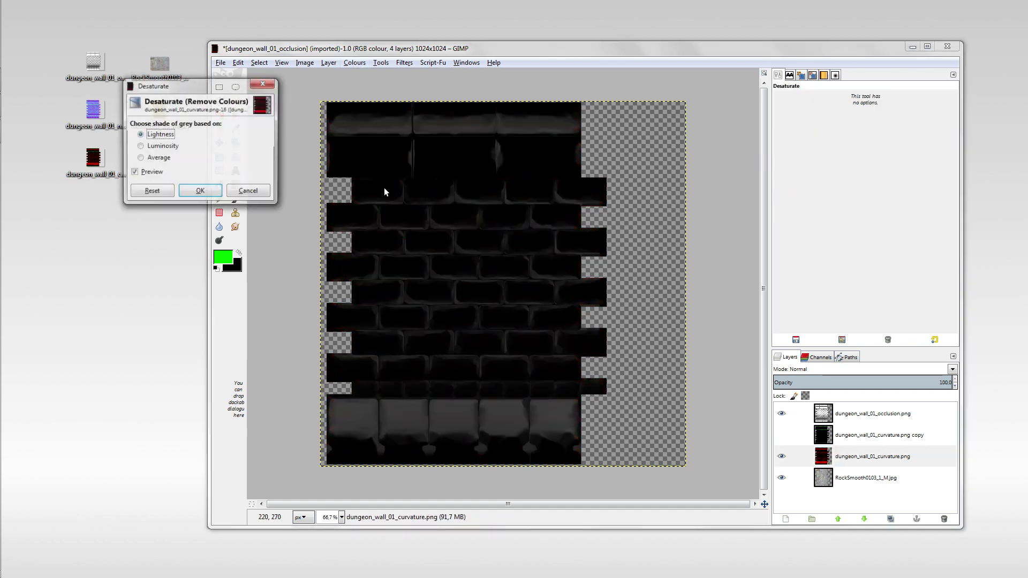
{"action": "left_click", "coordinate": [202, 193]}
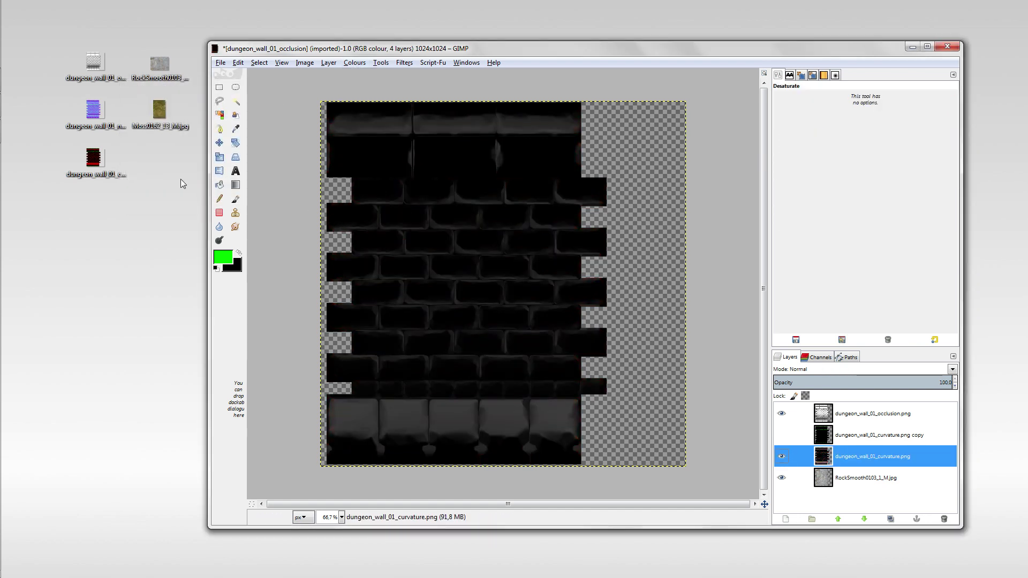
Add the moss texture Moss0162_13_M.jpg as a layer directly below the occlusion layer and reposition it over the wall.
{"action": "left_click_drag", "start_coordinate": [495, 248], "coordinate": [495, 249]}
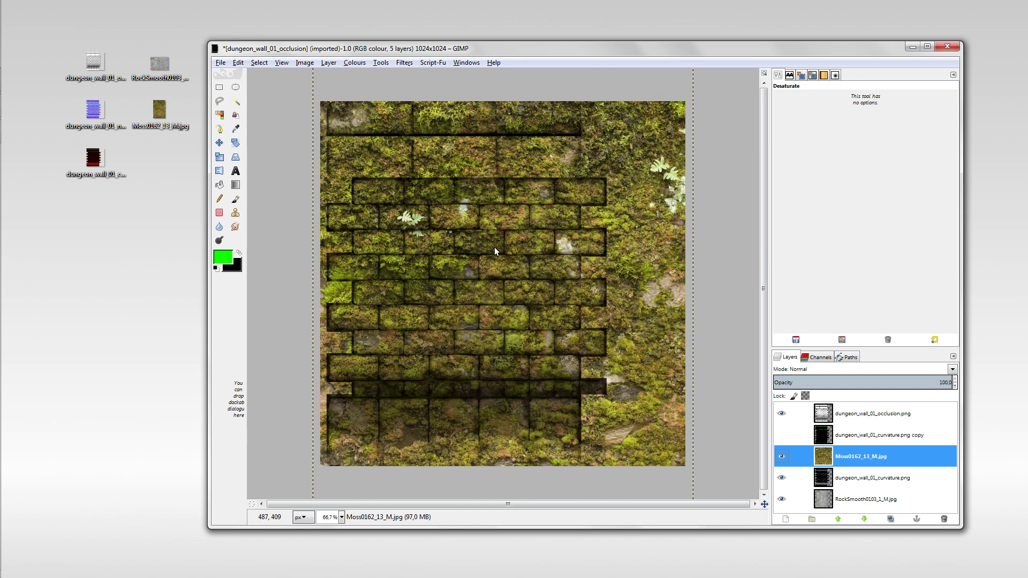
{"action": "left_click_drag", "start_coordinate": [859, 456], "coordinate": [859, 435]}
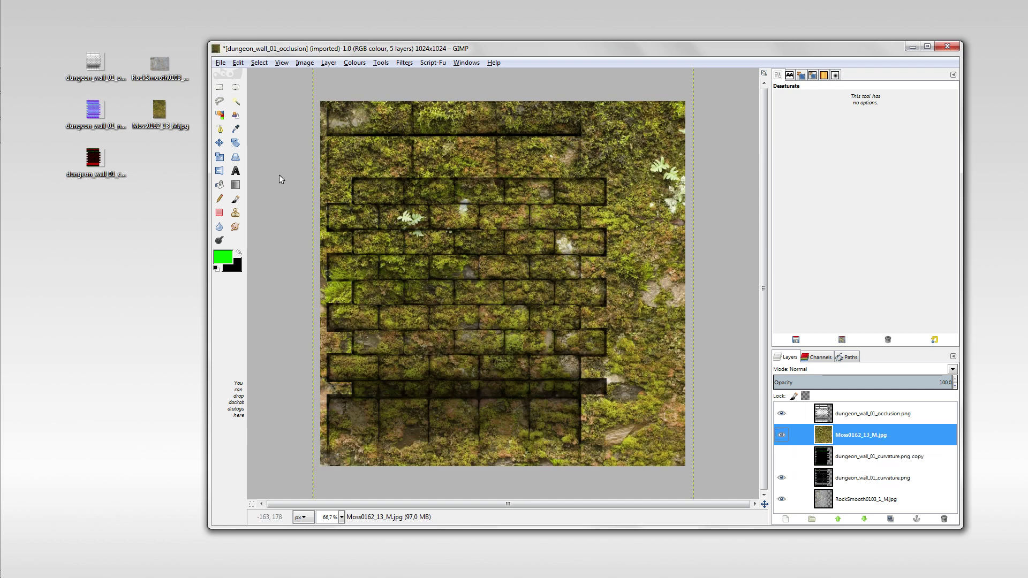
{"action": "key", "text": "m"}
{"action": "left_click_drag", "start_coordinate": [349, 184], "coordinate": [486, 381]}
{"action": "left_click_drag", "start_coordinate": [562, 300], "coordinate": [538, 287]}
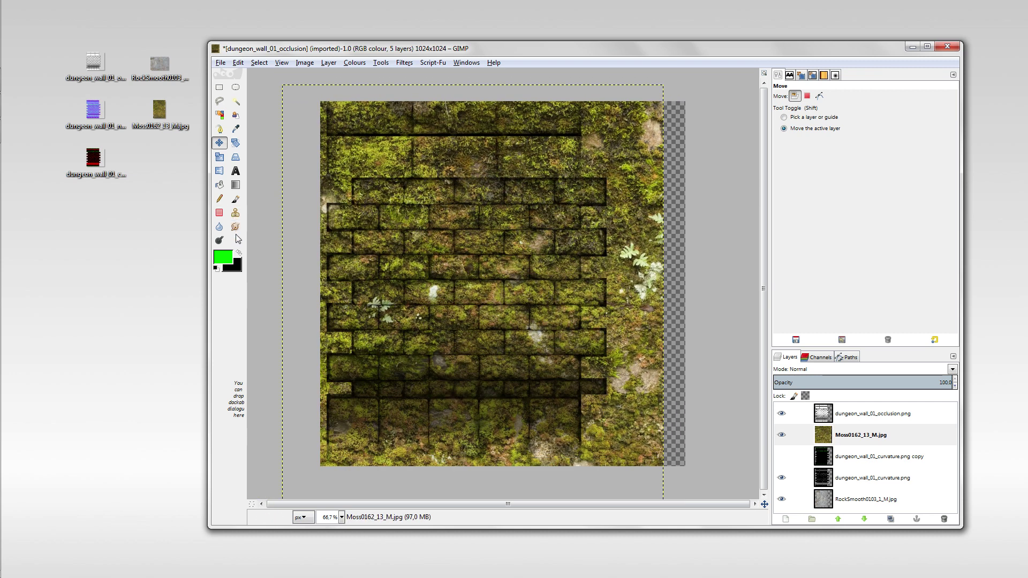
Clone surrounding moss over the pale leaves and stones on the brick area of the moss layer.
{"action": "left_click", "coordinate": [237, 214]}
{"action": "left_click", "coordinate": [438, 296], "text": "ctrl"}
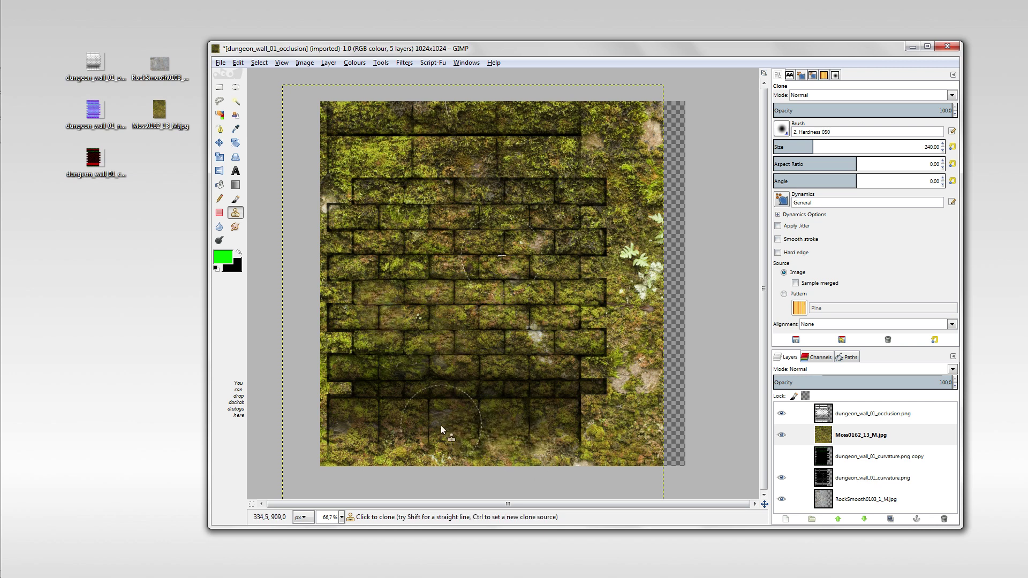
{"action": "left_click", "coordinate": [838, 476]}
Add an alpha channel and a white layer mask to the moss layer.
{"action": "right_click", "coordinate": [840, 445]}
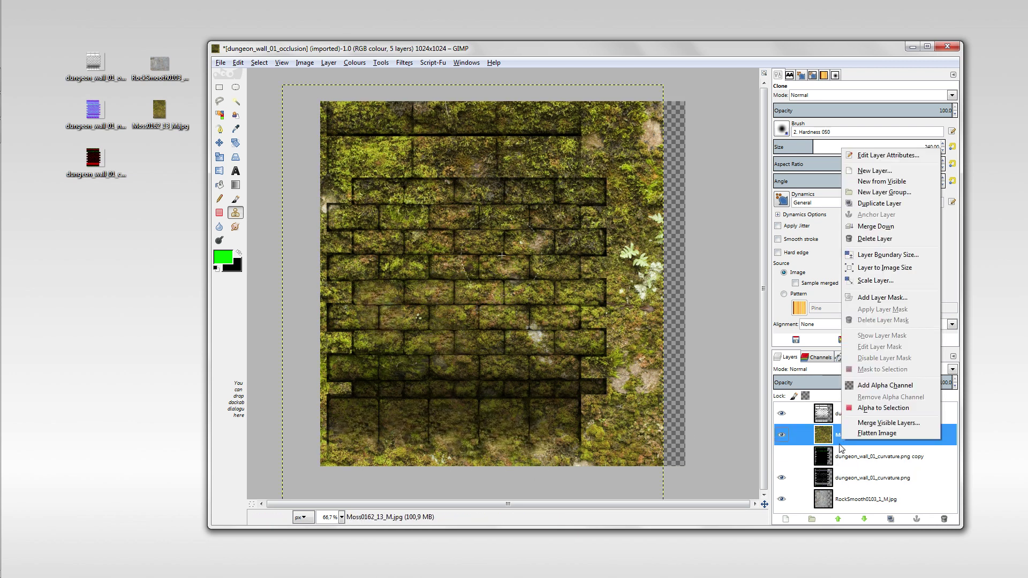
{"action": "left_click", "coordinate": [866, 386]}
{"action": "right_click", "coordinate": [851, 431]}
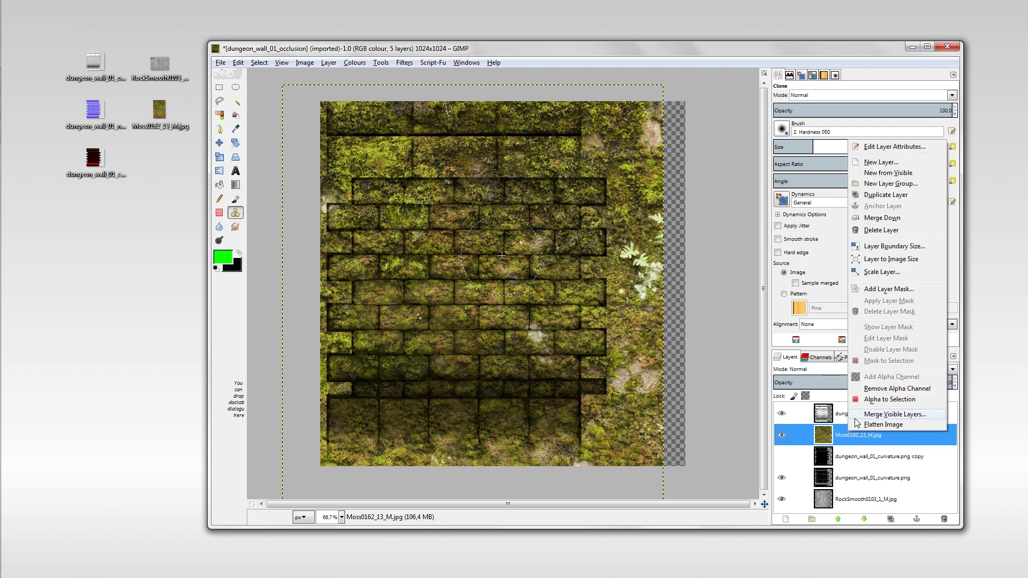
{"action": "left_click", "coordinate": [887, 289]}
{"action": "left_click", "coordinate": [121, 235]}
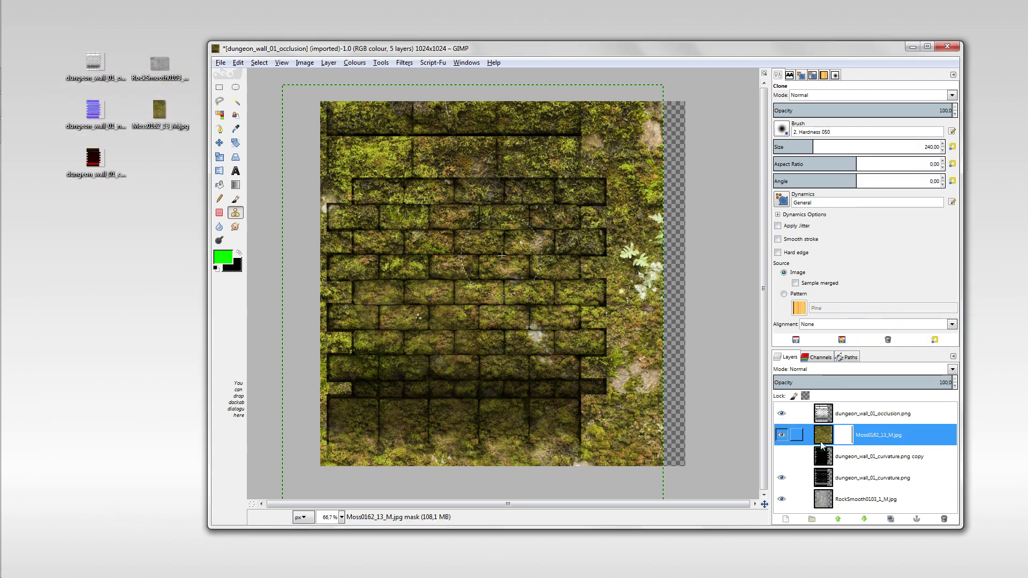
Copy the desaturated curvature layer with the moss layer hidden, and show the moss layer again with its mask active.
{"action": "left_click", "coordinate": [782, 435]}
{"action": "left_click", "coordinate": [847, 478]}
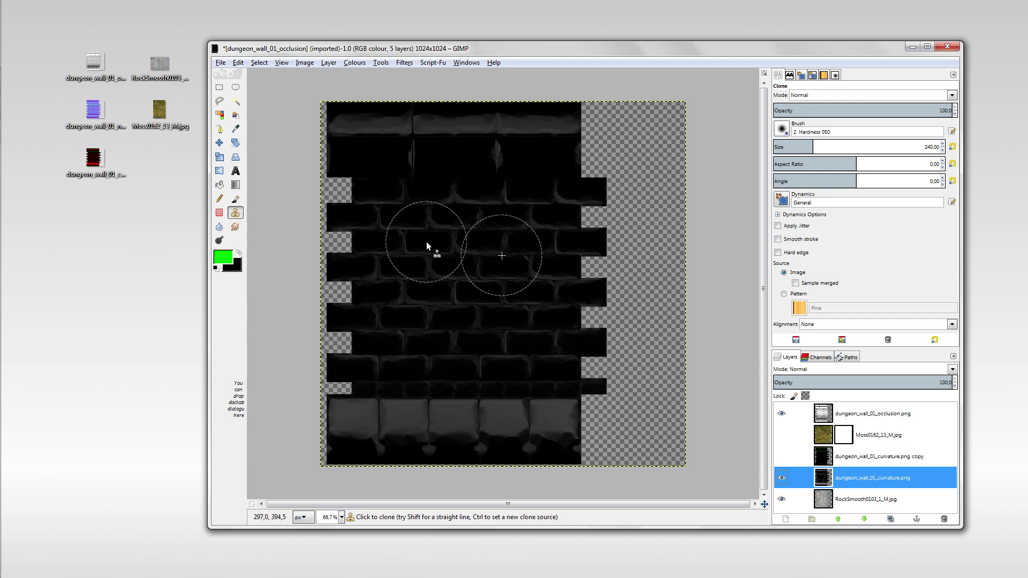
{"action": "left_click", "coordinate": [220, 142]}
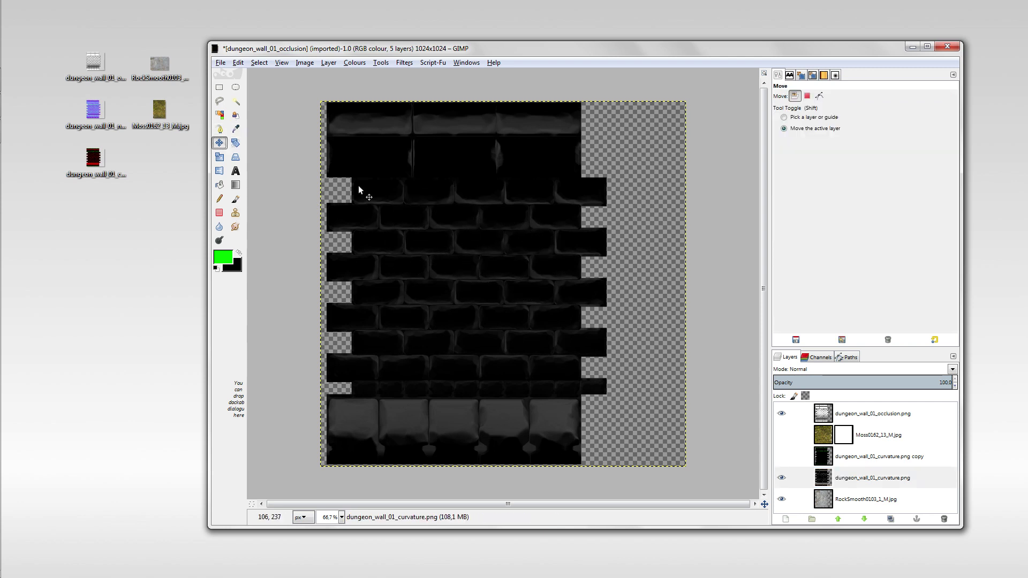
{"action": "right_click", "coordinate": [502, 236]}
{"action": "mouse_move", "coordinate": [548, 273]}
{"action": "left_click", "coordinate": [618, 274]}
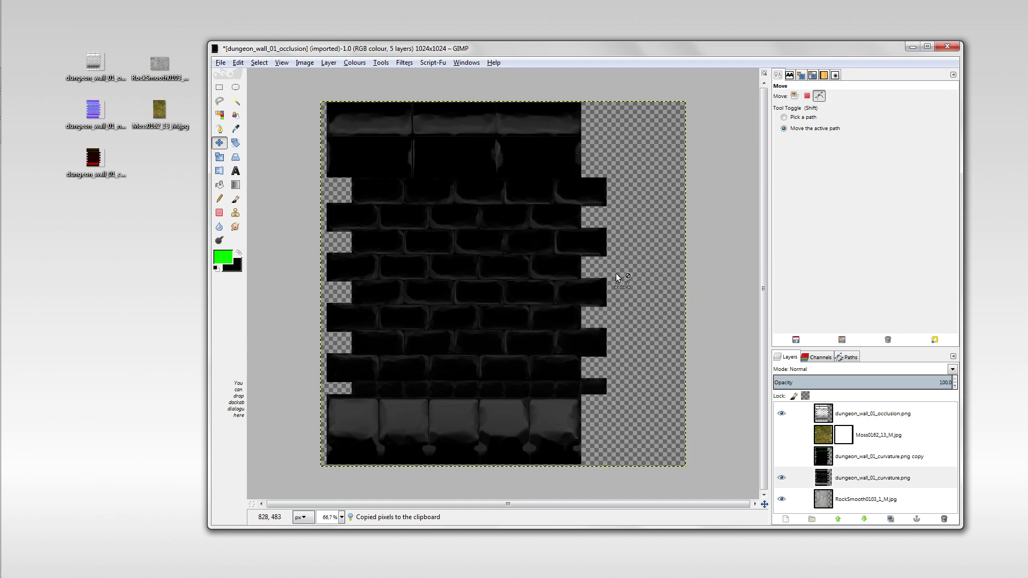
{"action": "left_click", "coordinate": [848, 438]}
{"action": "left_click", "coordinate": [783, 435]}
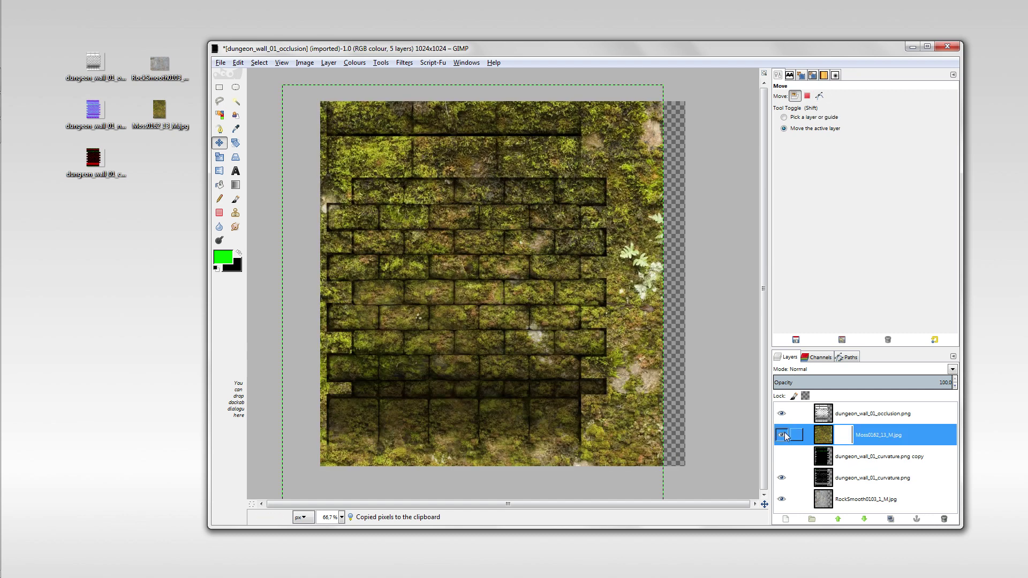
Try pasting the copied curvature map into the moss layer's mask at the layer's current size, and undo it.
{"action": "key", "text": "ctrl+v"}
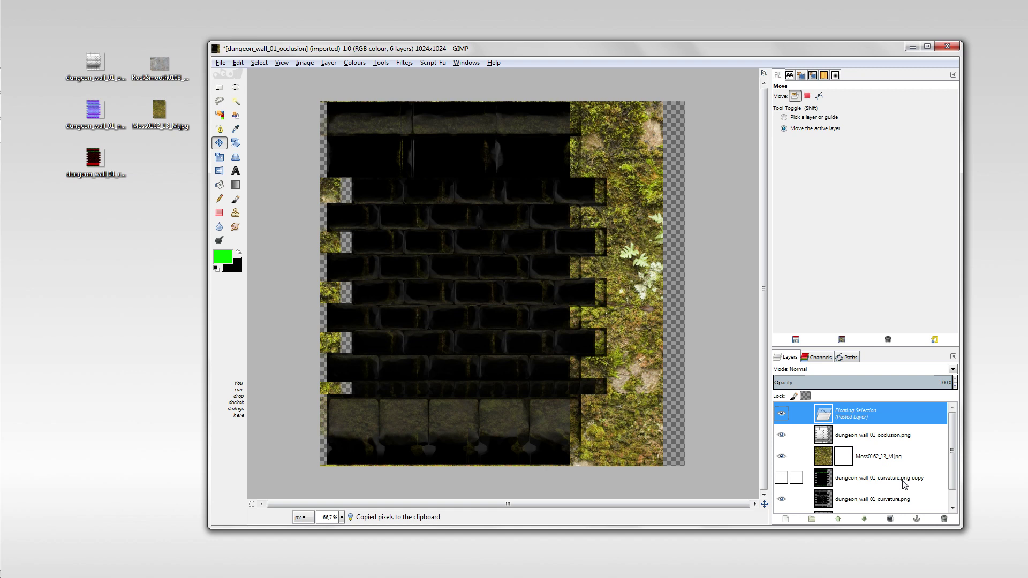
{"action": "left_click", "coordinate": [916, 519]}
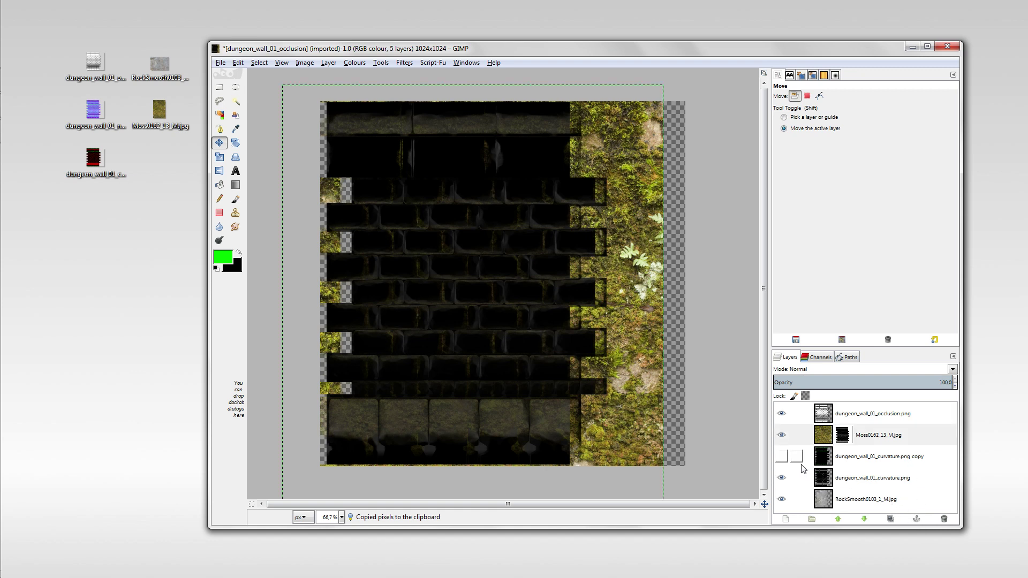
{"action": "key", "text": "ctrl+z"}
{"action": "key", "text": "ctrl+z"}
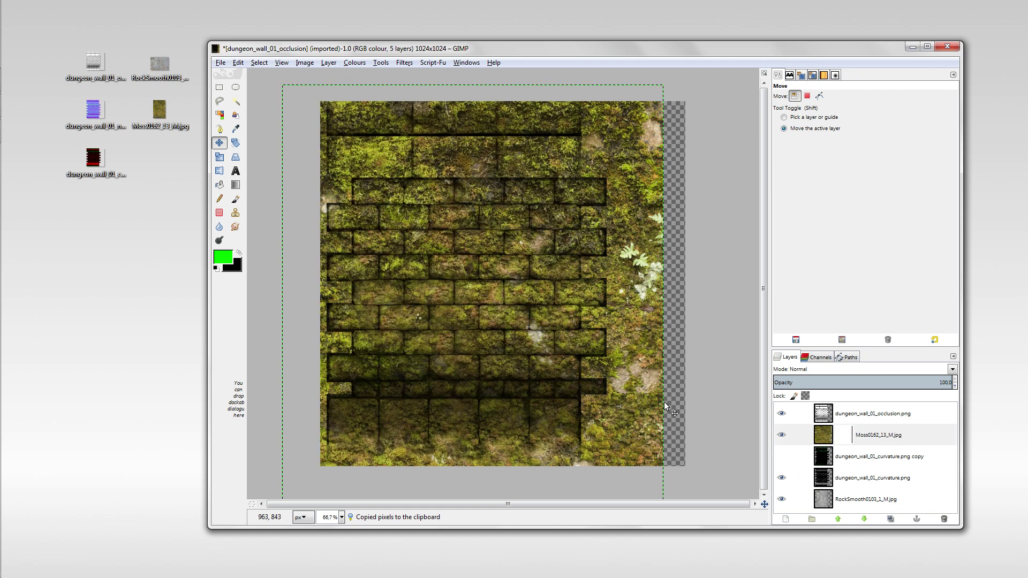
Resize the moss layer to the image size and paste the copied curvature map into its mask, anchoring it.
{"action": "right_click", "coordinate": [692, 372]}
{"action": "mouse_move", "coordinate": [712, 431]}
{"action": "left_click", "coordinate": [812, 534]}
{"action": "key", "text": "ctrl+v"}
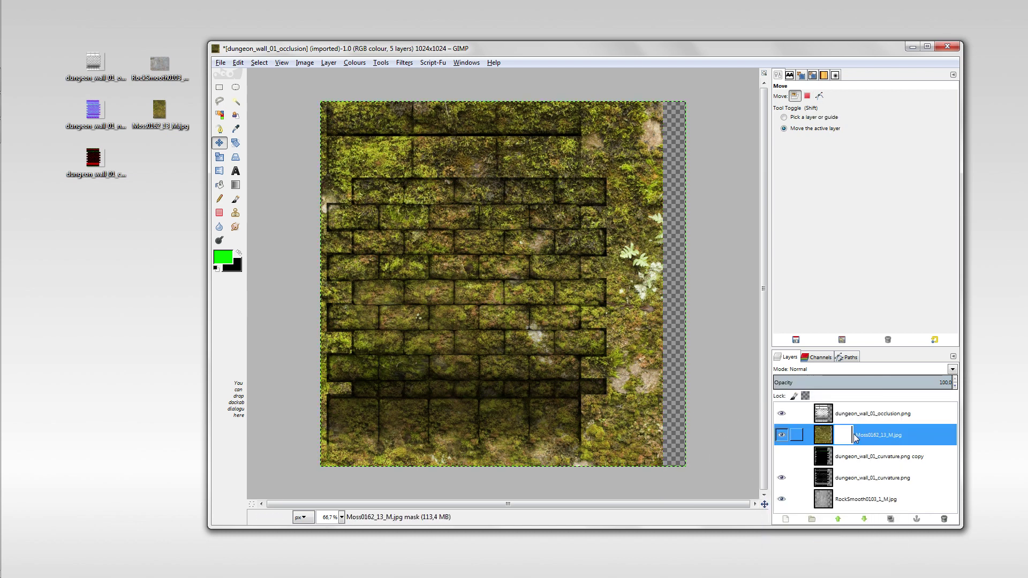
{"action": "left_click", "coordinate": [916, 520]}
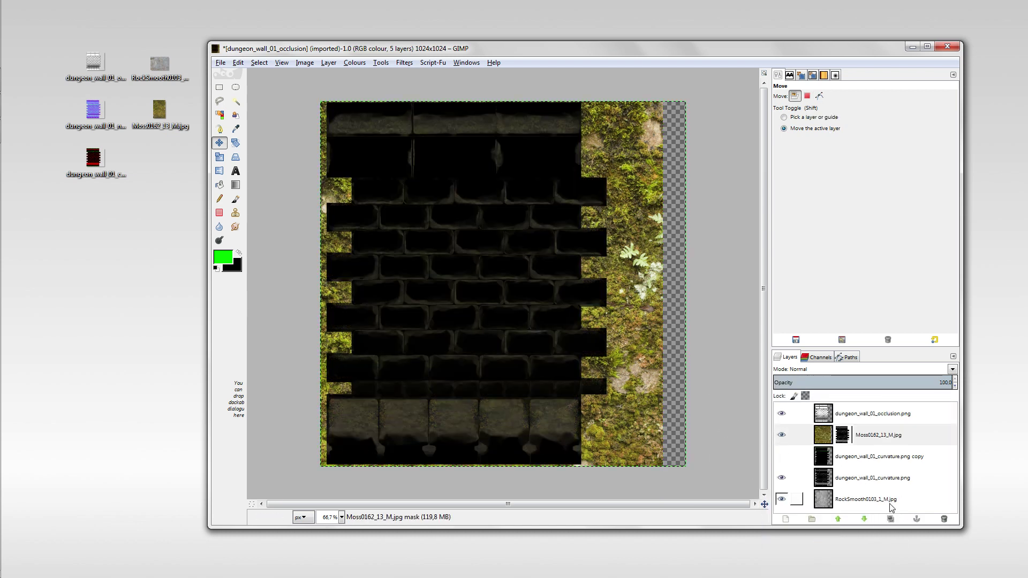
Hide the curvature layer and compare the wall with and without the moss layer.
{"action": "left_click", "coordinate": [783, 479]}
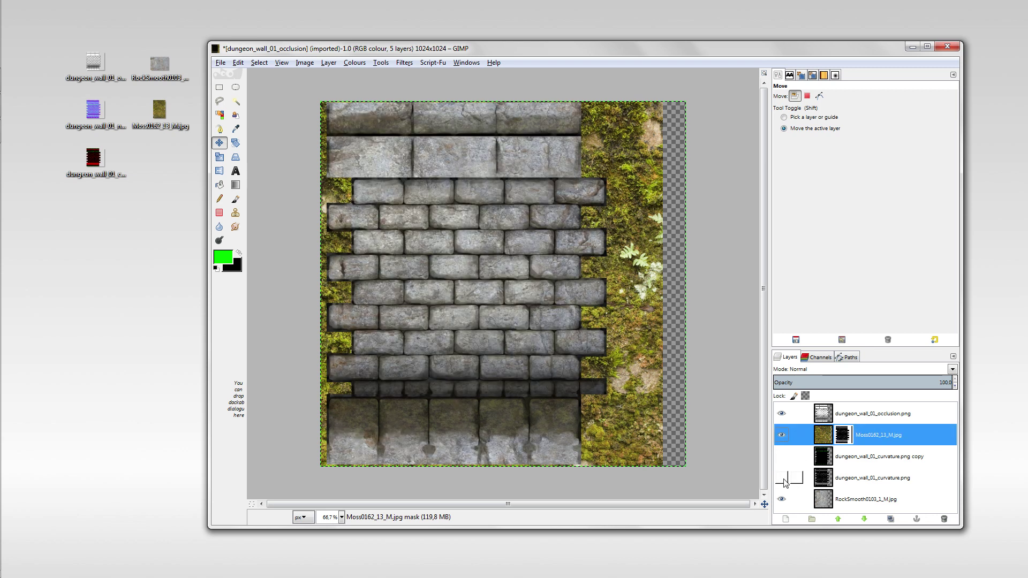
{"action": "left_click", "coordinate": [782, 435]}
{"action": "left_click", "coordinate": [782, 435]}
{"action": "left_click", "coordinate": [782, 435]}
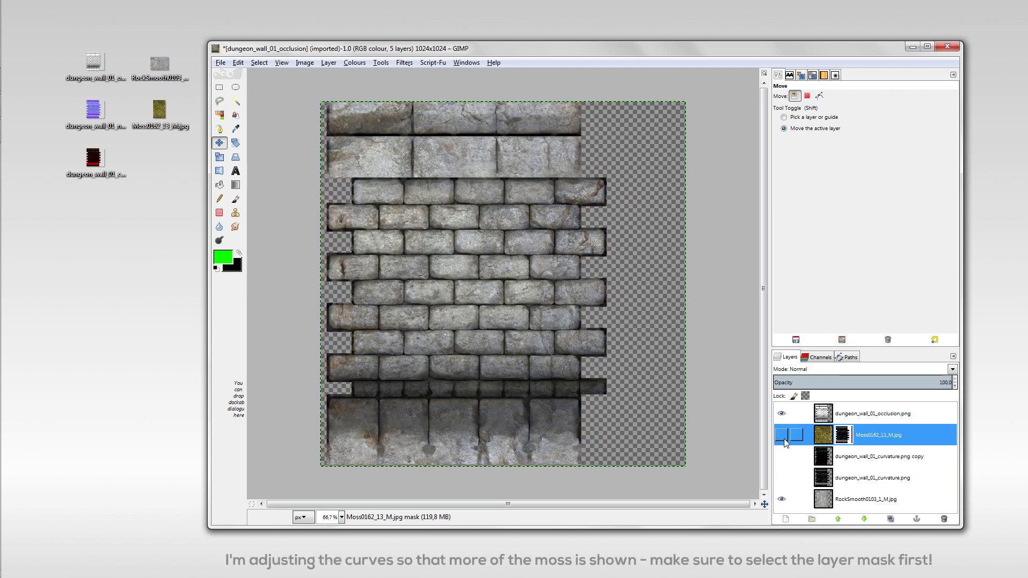
{"action": "left_click", "coordinate": [782, 435]}
Steepen the Value curve of the moss mask with a point at x 34, y 255 and a second point lower on the curve.
{"action": "left_click", "coordinate": [825, 437]}
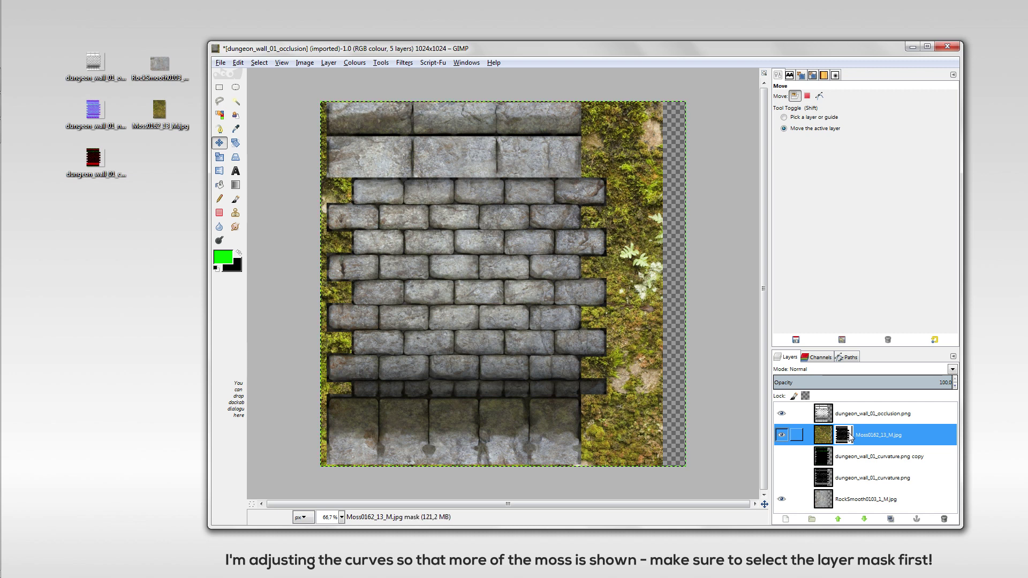
{"action": "left_click", "coordinate": [355, 63]}
{"action": "left_click", "coordinate": [375, 151]}
{"action": "left_click_drag", "start_coordinate": [819, 234], "coordinate": [760, 163]}
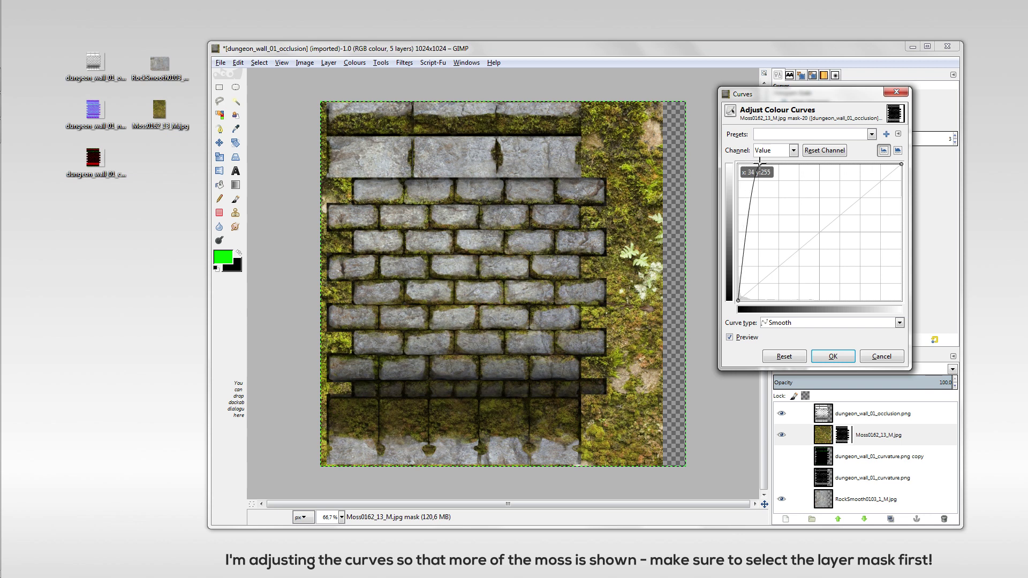
{"action": "left_click_drag", "start_coordinate": [745, 238], "coordinate": [751, 241]}
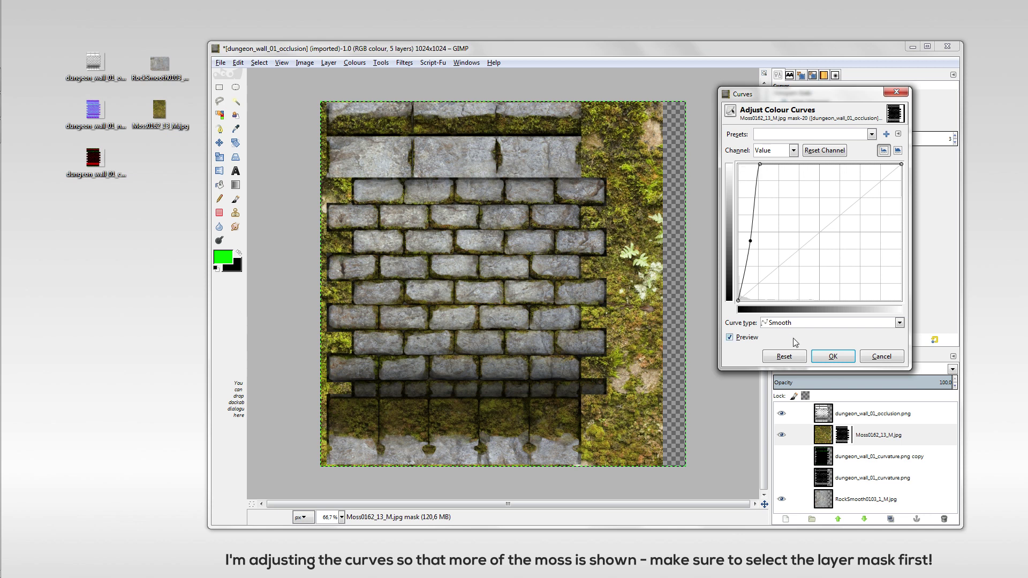
{"action": "left_click", "coordinate": [834, 357]}
Select the rock layer's opaque area, invert the selection, delete the moss outside the wall, and clear the selection.
{"action": "left_click", "coordinate": [845, 477]}
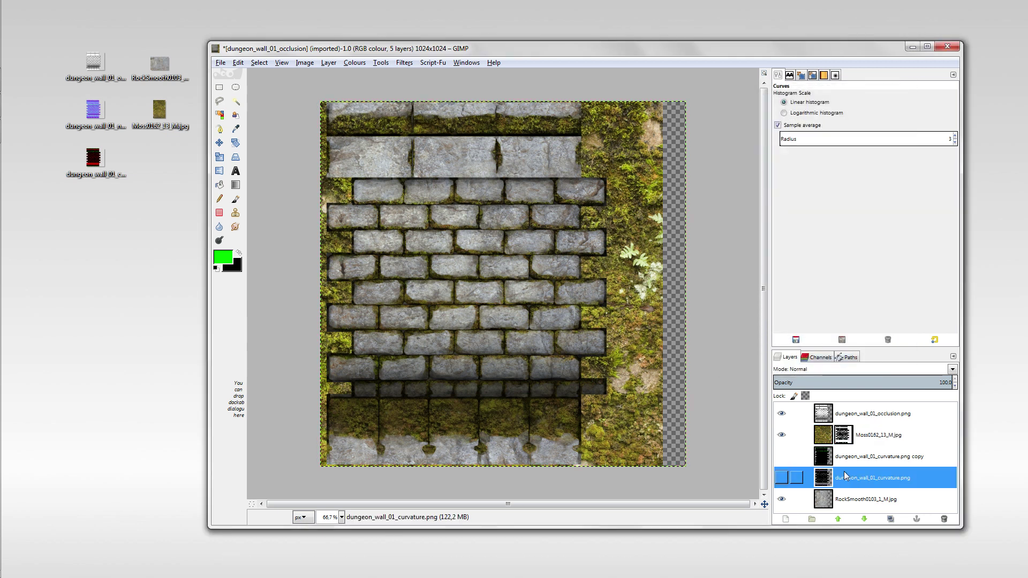
{"action": "right_click", "coordinate": [843, 499]}
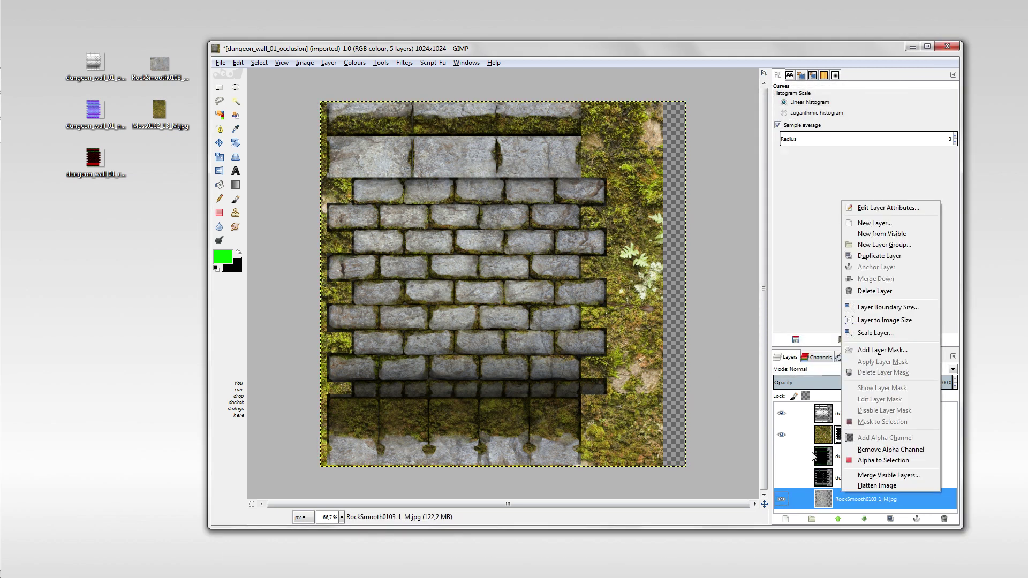
{"action": "left_click", "coordinate": [863, 460]}
{"action": "left_click", "coordinate": [824, 435]}
{"action": "right_click", "coordinate": [611, 309]}
{"action": "mouse_move", "coordinate": [638, 342]}
{"action": "left_click", "coordinate": [710, 371]}
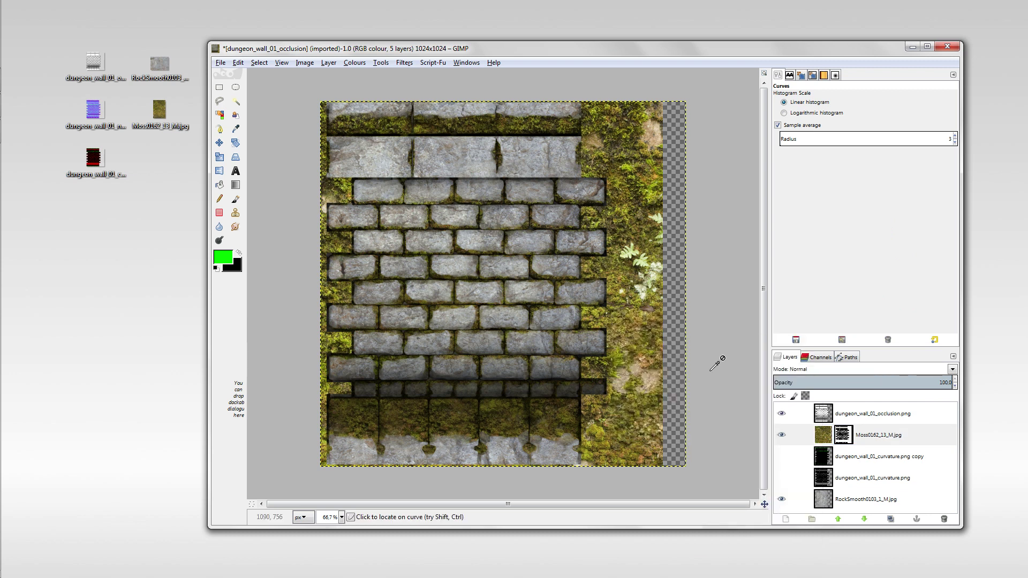
{"action": "key", "text": "Delete"}
{"action": "right_click", "coordinate": [636, 331]}
{"action": "mouse_move", "coordinate": [676, 361]}
{"action": "left_click", "coordinate": [725, 383]}
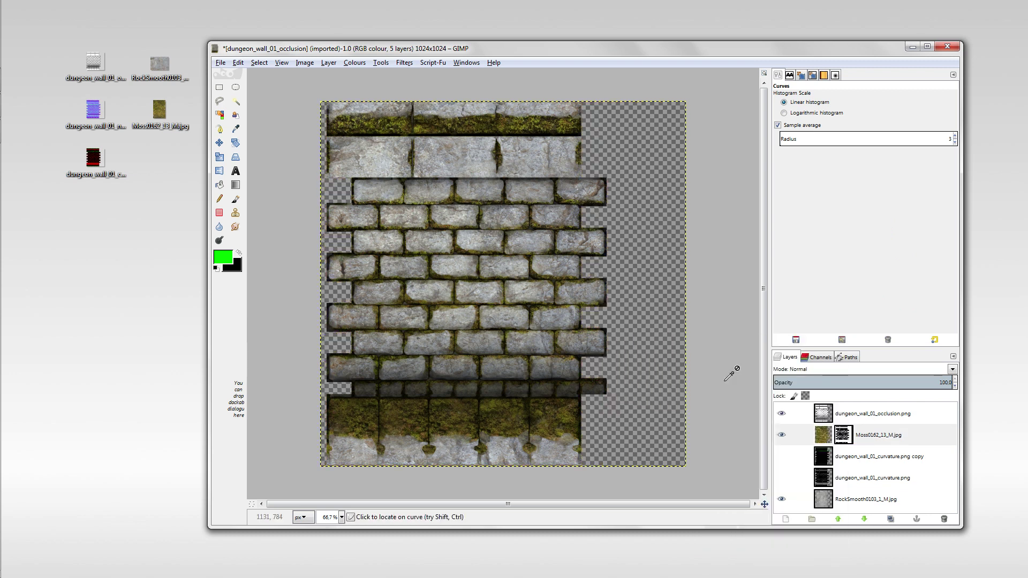
Make the moss mask active and set up the Paintbrush with 2. Hardness 100 at size 270 and default black and white colours.
{"action": "left_click_drag", "start_coordinate": [864, 381], "coordinate": [975, 416]}
{"action": "left_click", "coordinate": [855, 436]}
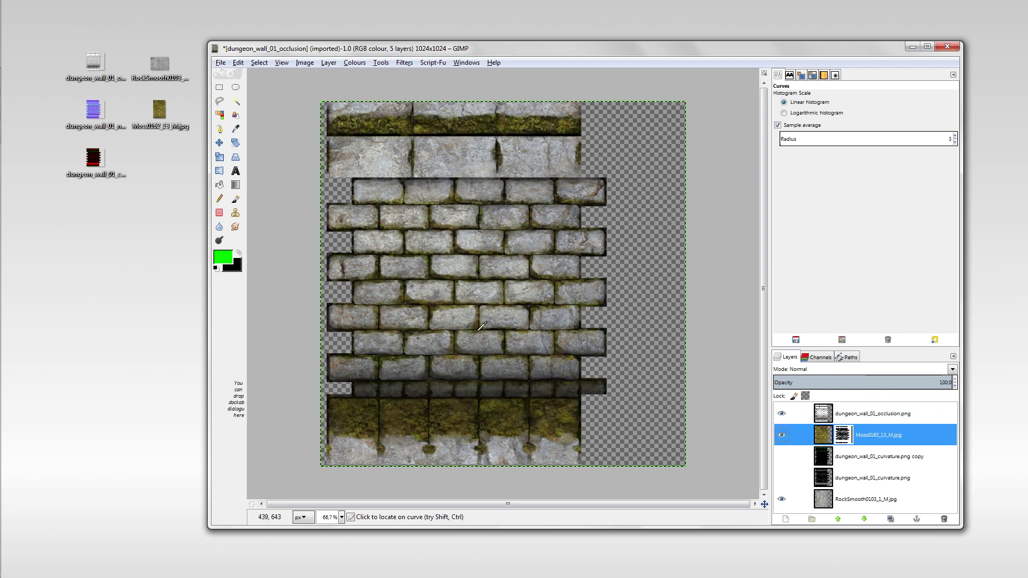
{"action": "left_click", "coordinate": [236, 199]}
{"action": "left_click", "coordinate": [787, 133]}
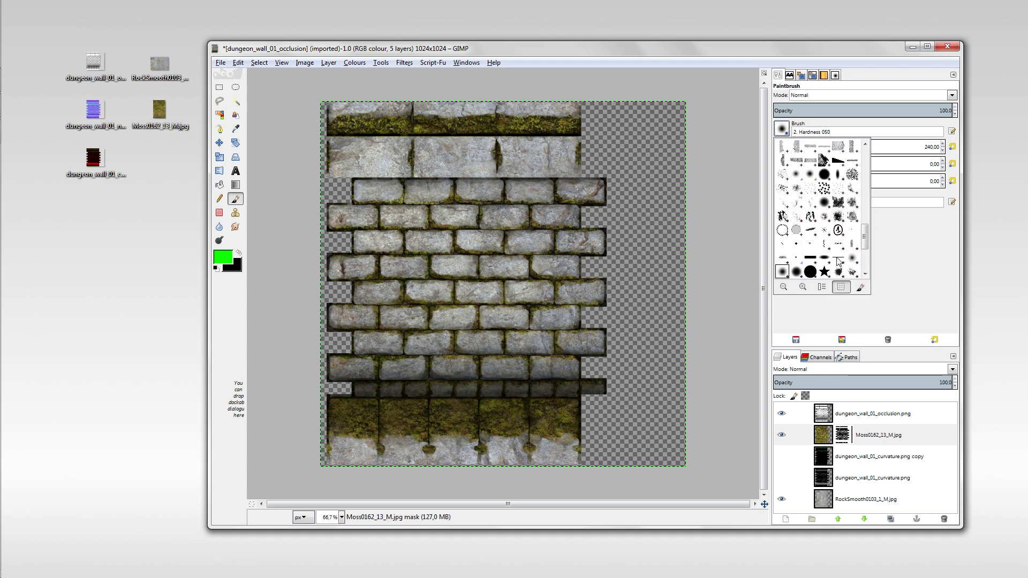
{"action": "left_click", "coordinate": [810, 272]}
{"action": "left_click", "coordinate": [216, 269]}
{"action": "key", "text": "bracketright"}
{"action": "key", "text": "bracketright"}
{"action": "key", "text": "bracketright"}
Try a black brush stroke on the moss mask over the large bottom stones, and undo it.
{"action": "left_click_drag", "start_coordinate": [530, 442], "coordinate": [543, 449]}
{"action": "key", "text": "ctrl+z"}
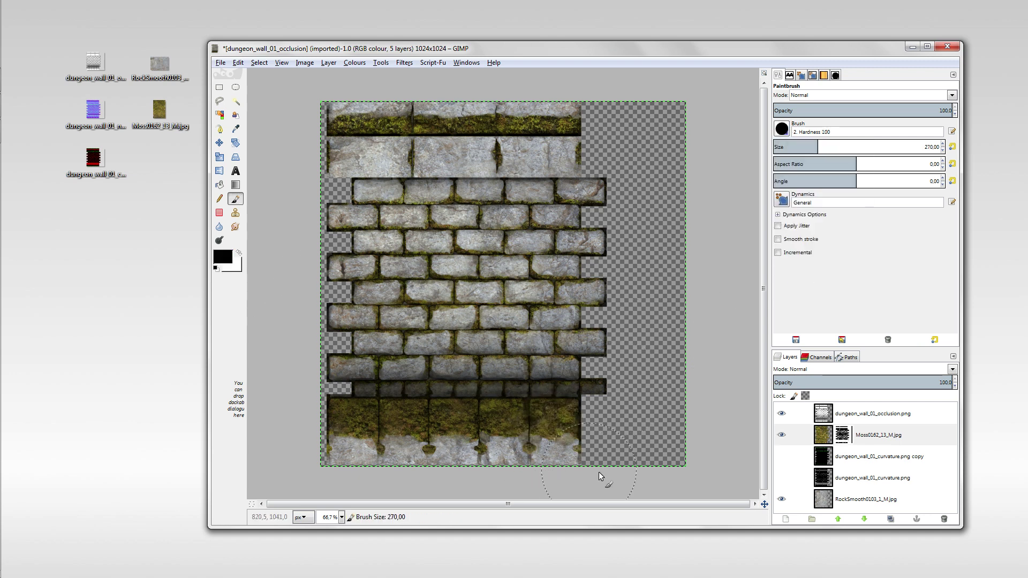
Switch to the 2. Hardness 050 brush at size 260 and paint black on the moss mask over the large bottom stones.
{"action": "left_click", "coordinate": [782, 129]}
{"action": "scroll", "coordinate": [825, 255], "scroll_direction": "down", "scroll_amount": 1}
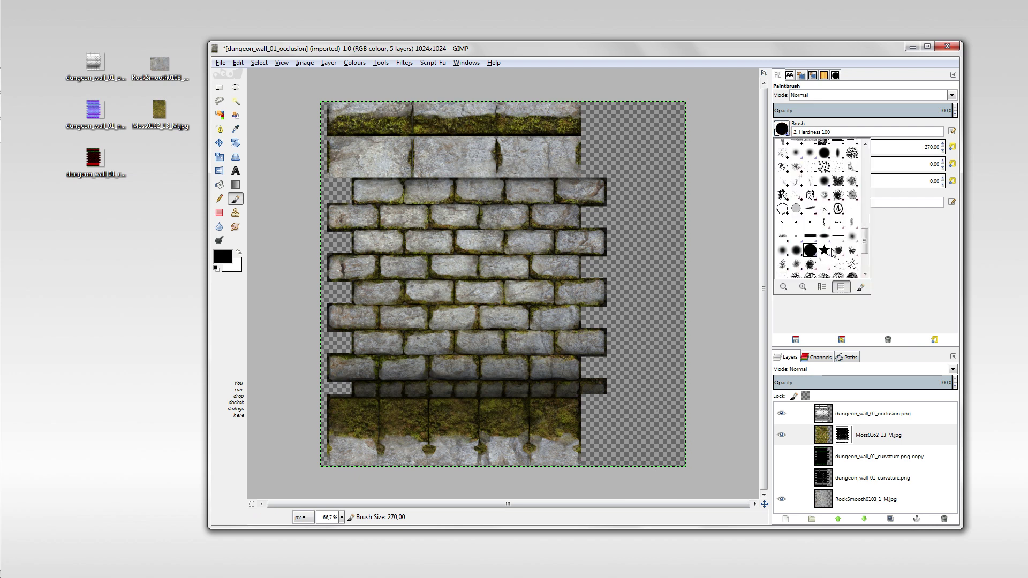
{"action": "left_click", "coordinate": [798, 251]}
{"action": "left_click", "coordinate": [769, 246]}
{"action": "key", "text": "shift+["}
{"action": "key", "text": "shift+["}
{"action": "left_click_drag", "start_coordinate": [583, 435], "coordinate": [542, 435]}
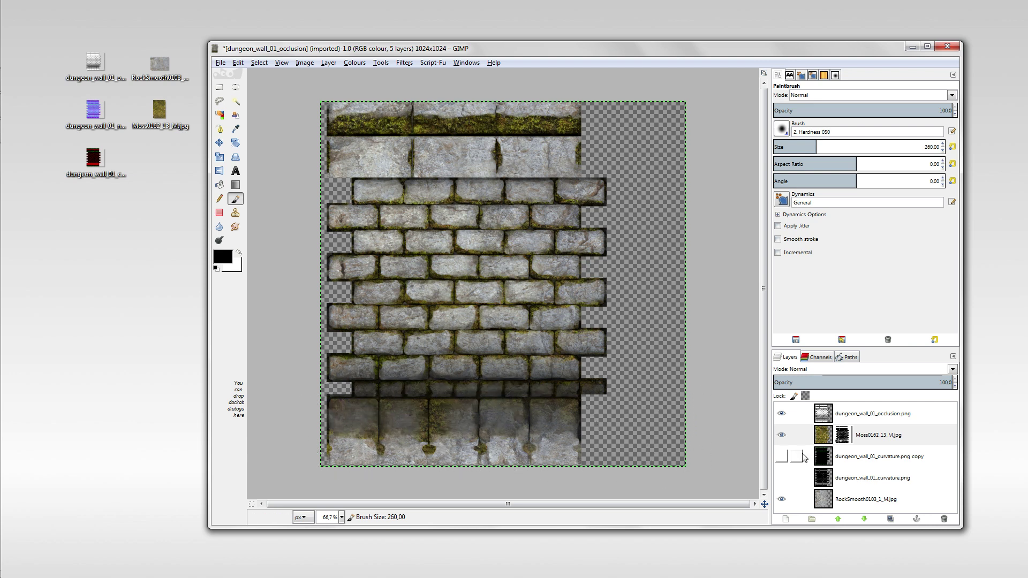
Make the moss layer's image active in place of its mask.
{"action": "left_click", "coordinate": [879, 486]}
{"action": "left_click", "coordinate": [828, 438]}
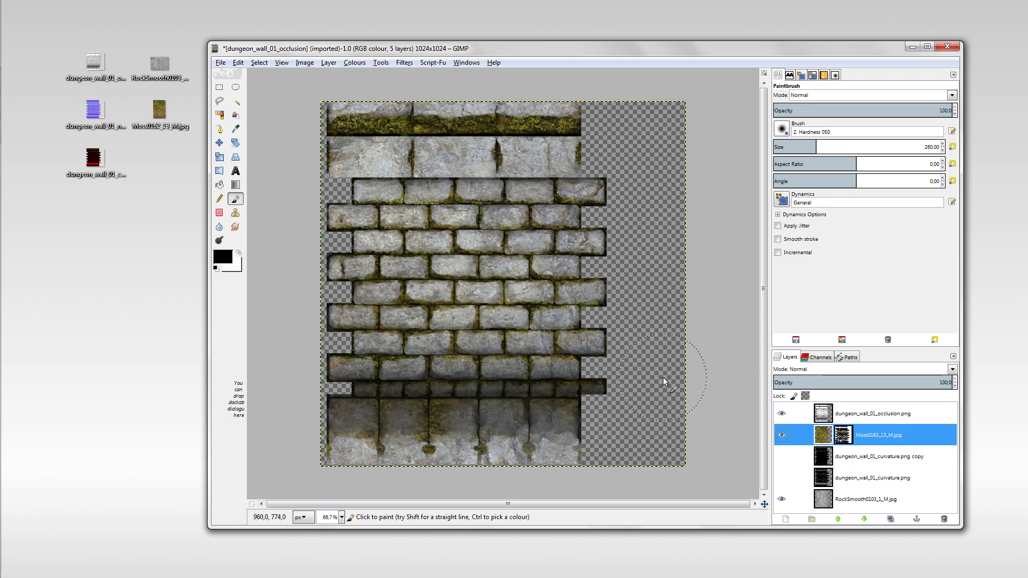
{"action": "left_click", "coordinate": [828, 438]}
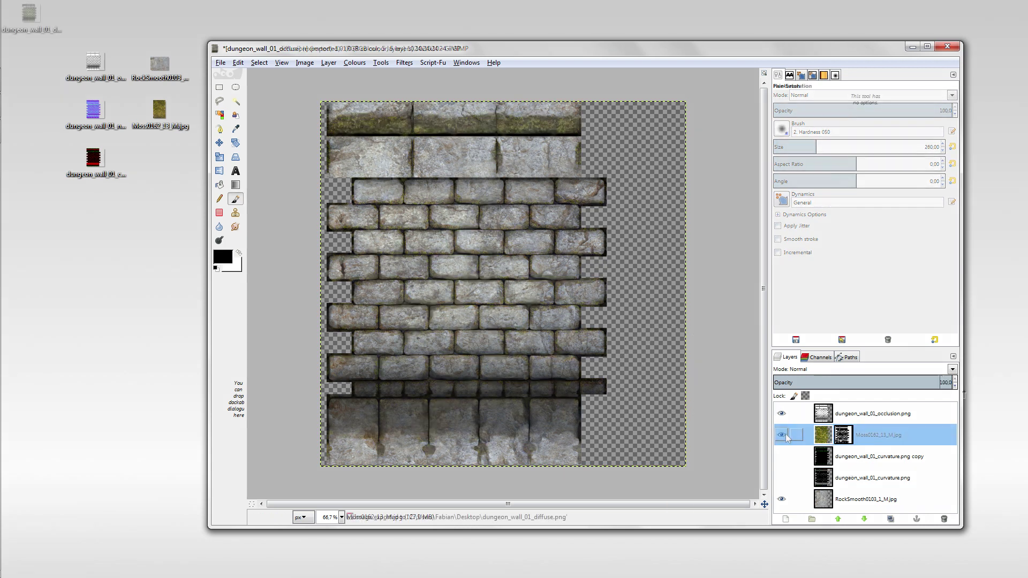
Merge the moss layer and the occlusion layer down onto the rock layer.
{"action": "right_click", "coordinate": [824, 439]}
{"action": "key", "text": "w"}
{"action": "right_click", "coordinate": [826, 415]}
{"action": "key", "text": "w"}
Desaturate the merged wall texture.
{"action": "right_click", "coordinate": [573, 291]}
{"action": "mouse_move", "coordinate": [594, 327]}
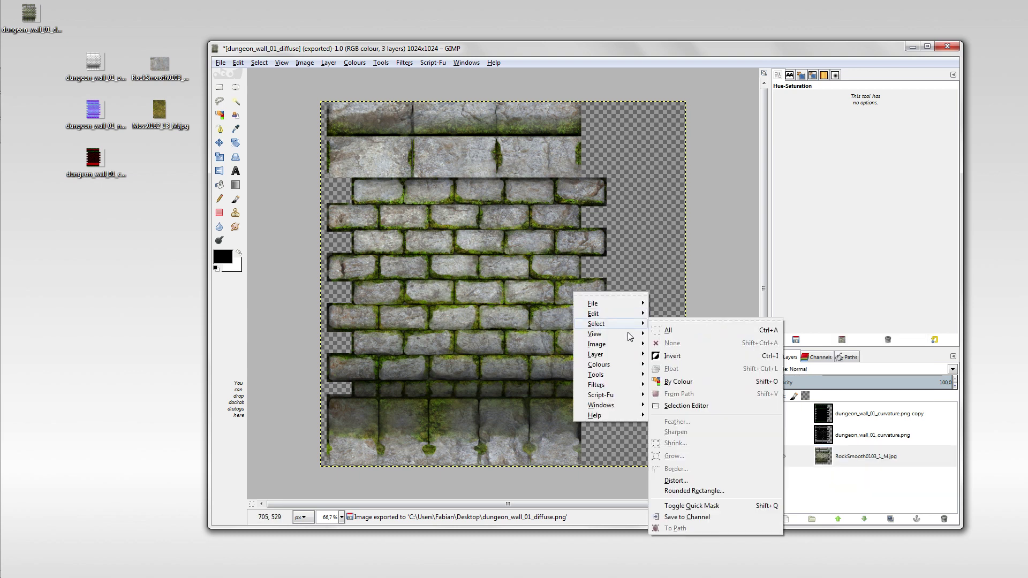
{"action": "left_click", "coordinate": [668, 331]}
{"action": "left_click", "coordinate": [355, 62]}
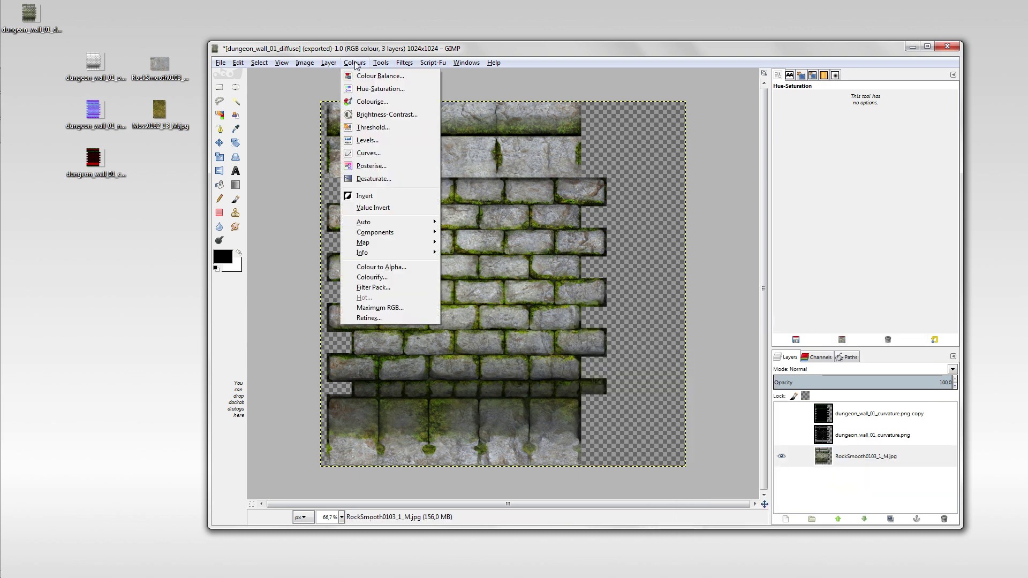
{"action": "left_click", "coordinate": [366, 178]}
{"action": "left_click", "coordinate": [200, 184]}
Increase the grey texture's contrast with Levels and export it as dungeon_wall_01_specularity.png.
{"action": "left_click", "coordinate": [355, 63]}
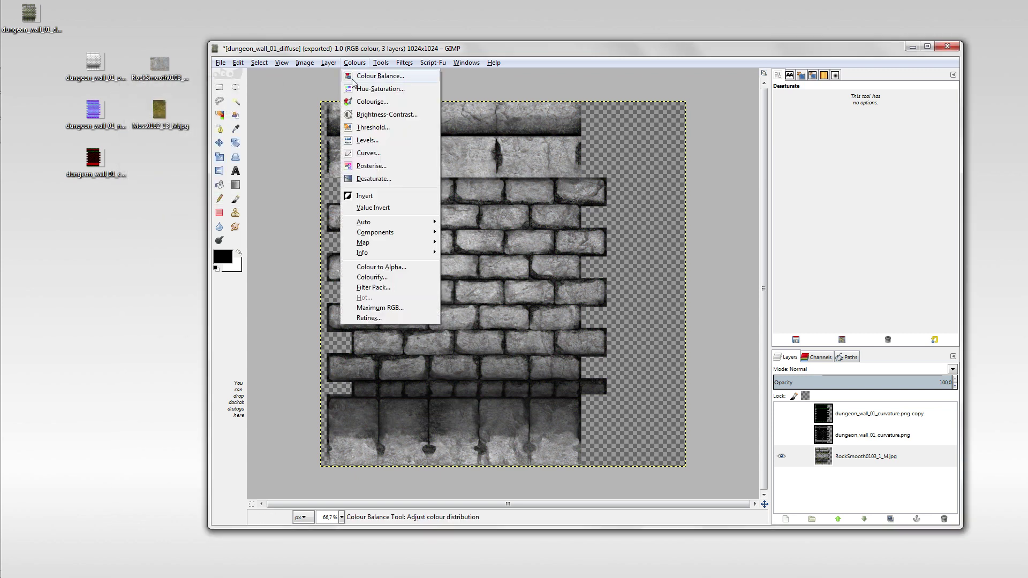
{"action": "left_click", "coordinate": [368, 140]}
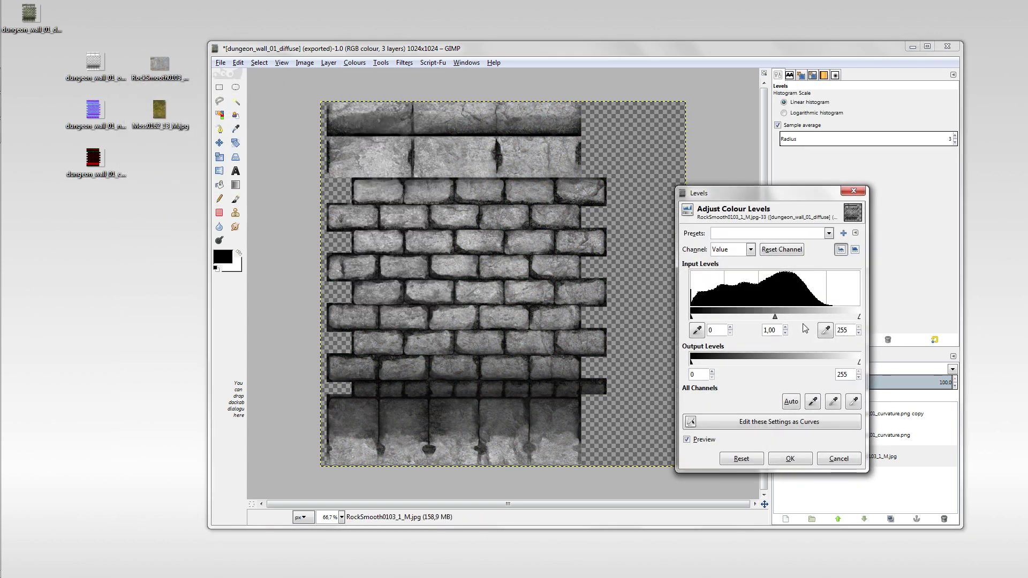
{"action": "left_click_drag", "start_coordinate": [860, 317], "coordinate": [790, 320]}
{"action": "left_click", "coordinate": [806, 458]}
{"action": "left_click", "coordinate": [221, 63]}
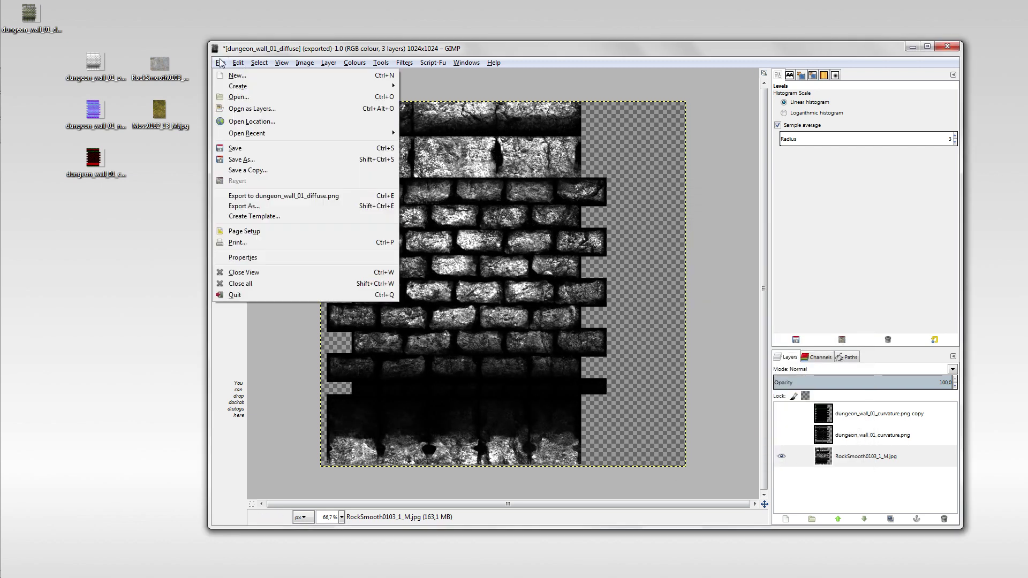
{"action": "left_click", "coordinate": [279, 205]}
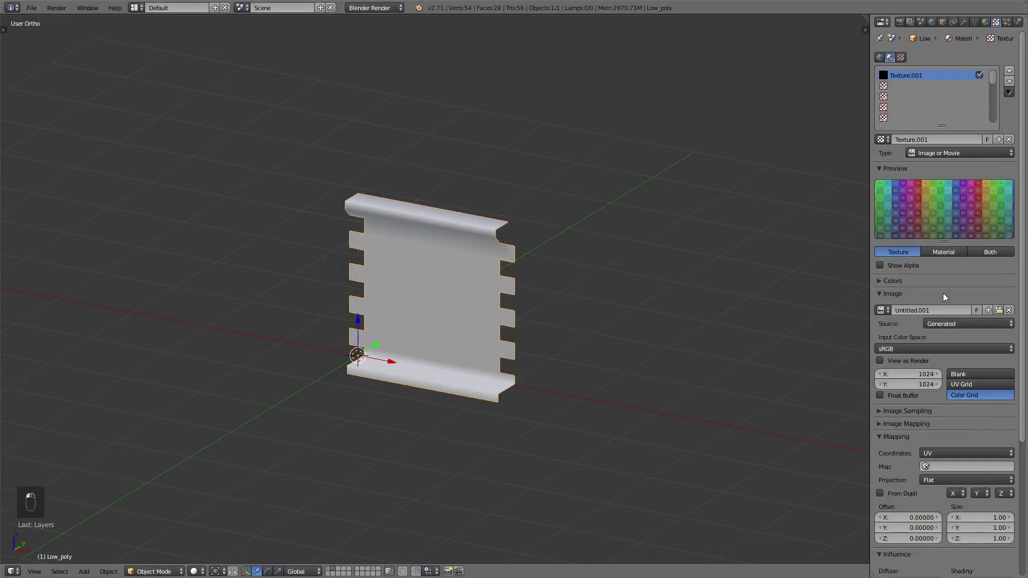
In Blender, load dungeon_wall_01_diffuse.png into Texture.001 and add a second image texture from dungeon_wall_01_normals.png.
{"action": "left_click", "coordinate": [999, 310]}
{"action": "double_click", "coordinate": [214, 96]}
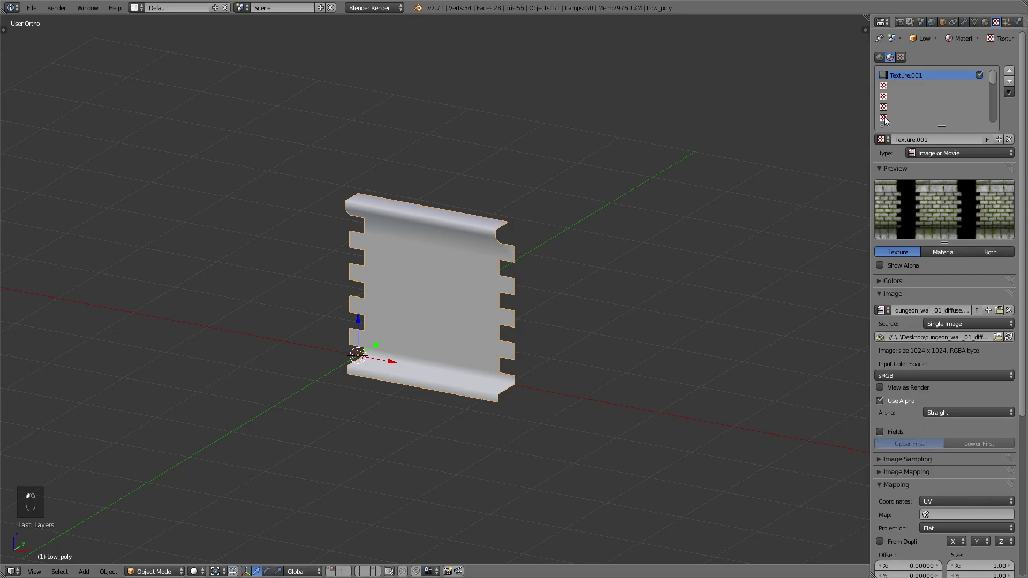
{"action": "left_click", "coordinate": [910, 86]}
{"action": "left_click", "coordinate": [927, 141]}
{"action": "left_click", "coordinate": [948, 153]}
{"action": "left_click", "coordinate": [933, 224]}
{"action": "left_click", "coordinate": [888, 285]}
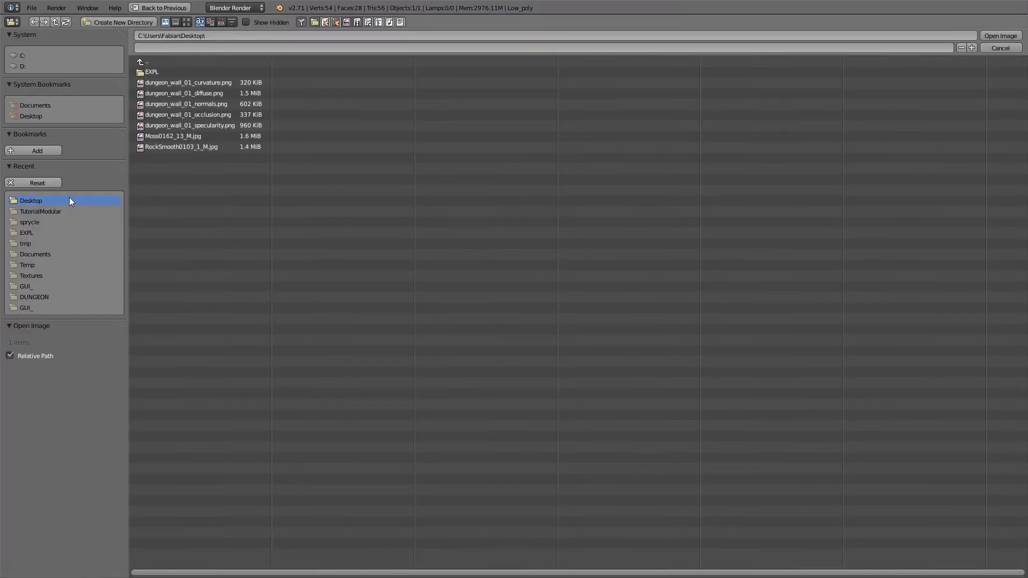
{"action": "double_click", "coordinate": [197, 106]}
Configure the normals texture's mapping and image sampling, and limit its influence to the geometry Normal at 1.000.
{"action": "scroll", "coordinate": [939, 415], "scroll_direction": "down", "scroll_amount": 1}
{"action": "left_click", "coordinate": [946, 459]}
{"action": "left_click", "coordinate": [943, 413]}
{"action": "left_click", "coordinate": [926, 443]}
{"action": "left_click", "coordinate": [921, 416]}
{"action": "left_click", "coordinate": [962, 435]}
{"action": "left_click", "coordinate": [913, 416]}
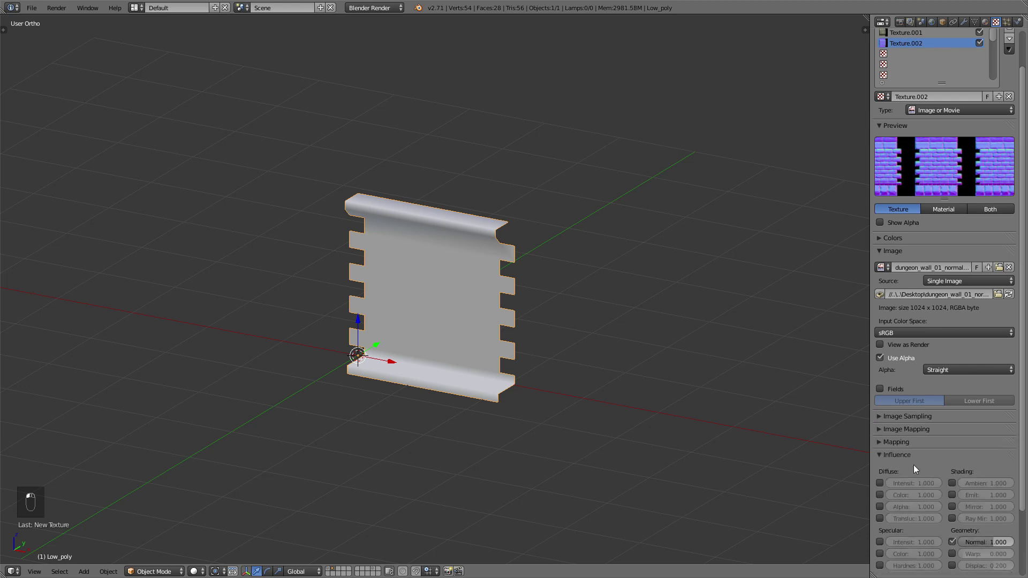
Add a third image texture to the material and load dungeon_wall_01_specularity.png into it.
{"action": "scroll", "coordinate": [911, 321], "scroll_direction": "up", "scroll_amount": 2}
{"action": "left_click", "coordinate": [885, 98]}
{"action": "left_click", "coordinate": [937, 139]}
{"action": "left_click", "coordinate": [959, 153]}
{"action": "left_click", "coordinate": [933, 228]}
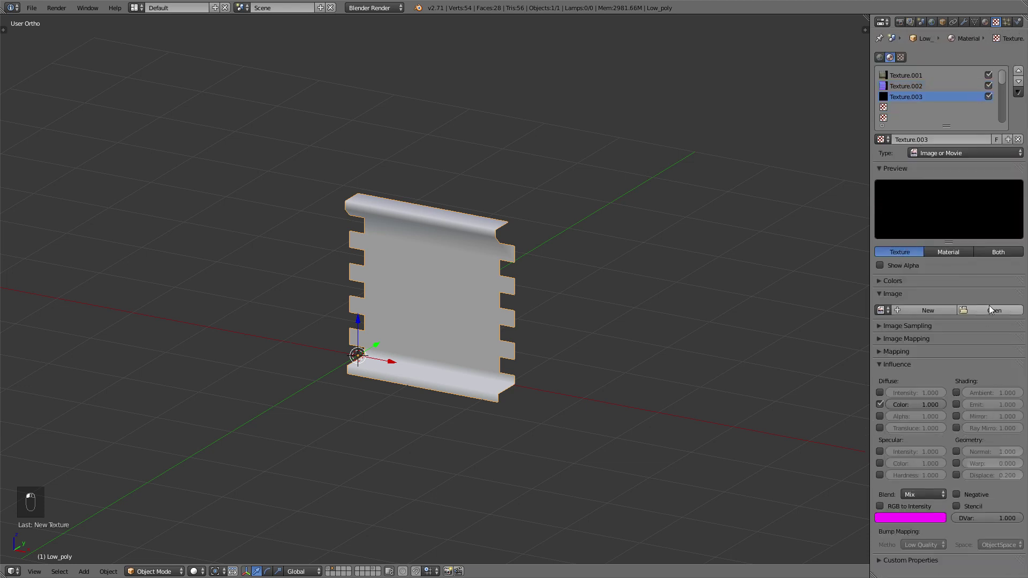
{"action": "left_click", "coordinate": [989, 306]}
{"action": "left_click", "coordinate": [186, 22]}
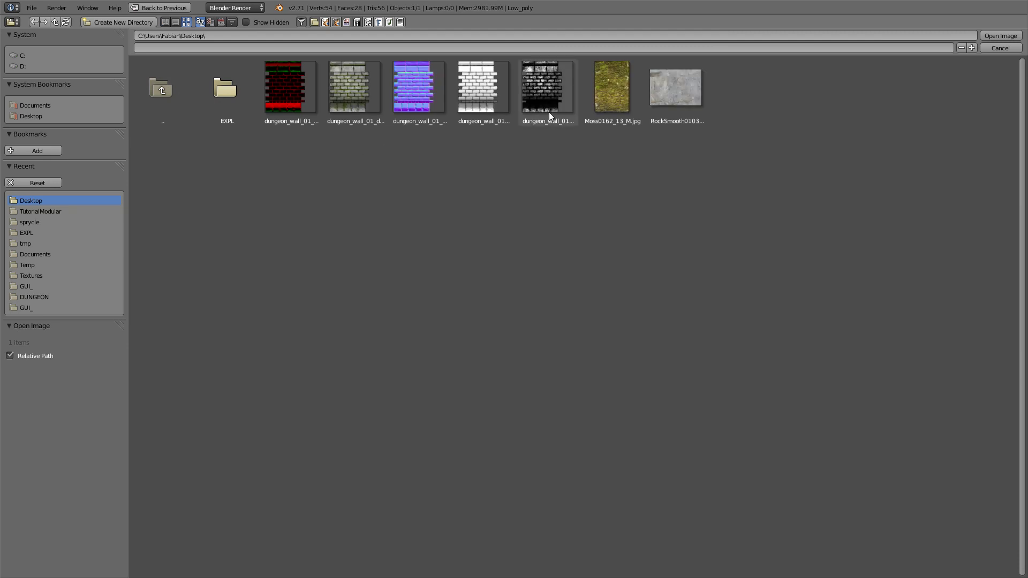
{"action": "double_click", "coordinate": [546, 107]}
Set the specularity texture to influence only specular Intensity, Color and Hardness at 1.000.
{"action": "scroll", "coordinate": [992, 442], "scroll_direction": "down", "scroll_amount": 2}
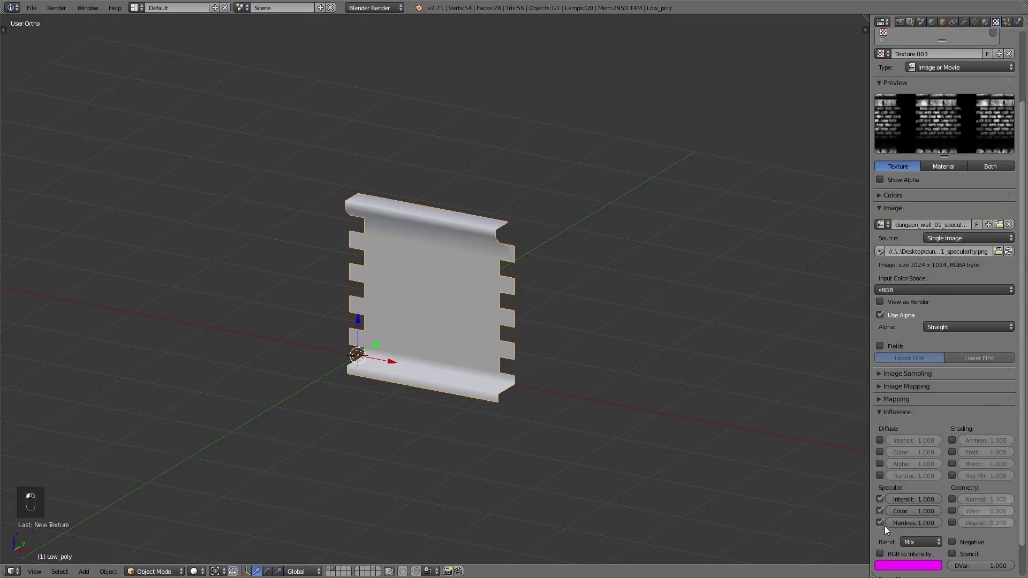
{"action": "left_click", "coordinate": [897, 412]}
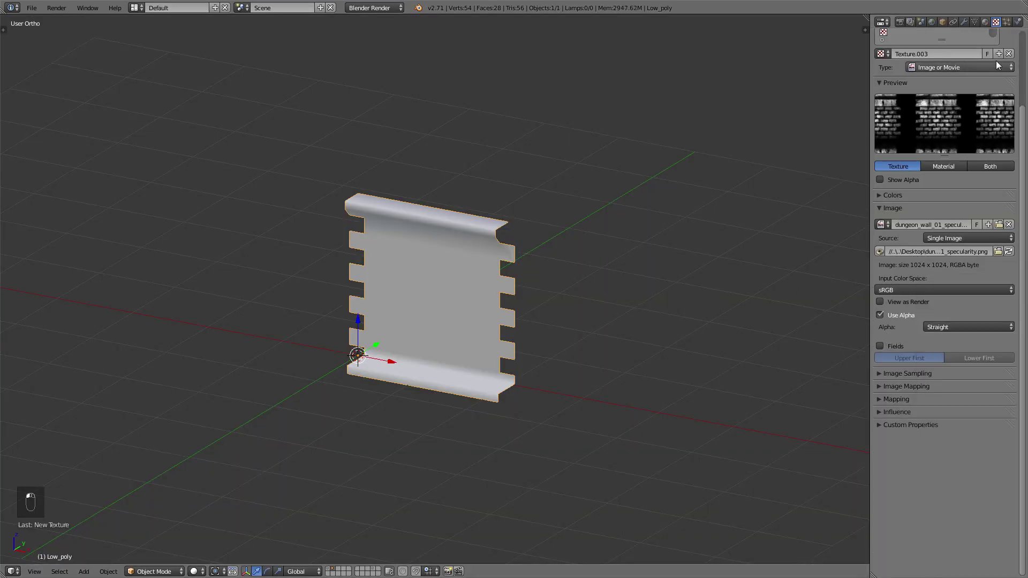
{"action": "left_click", "coordinate": [985, 22]}
Add a Hemi lamp, raise it above the wall, and switch the viewport to textured shading.
{"action": "key", "text": "shift+a"}
{"action": "mouse_move", "coordinate": [522, 460]}
{"action": "left_click", "coordinate": [599, 500]}
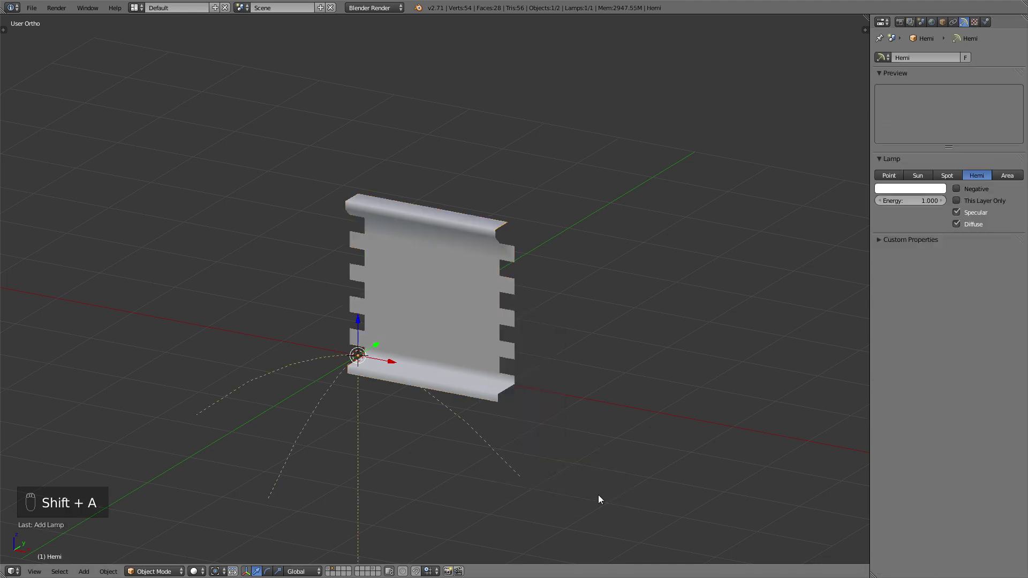
{"action": "key", "text": "g"}
{"action": "key", "text": "z"}
{"action": "scroll", "coordinate": [471, 289], "scroll_direction": "up", "scroll_amount": 2}
{"action": "key", "text": "alt+z"}
{"action": "left_click", "coordinate": [450, 271]}
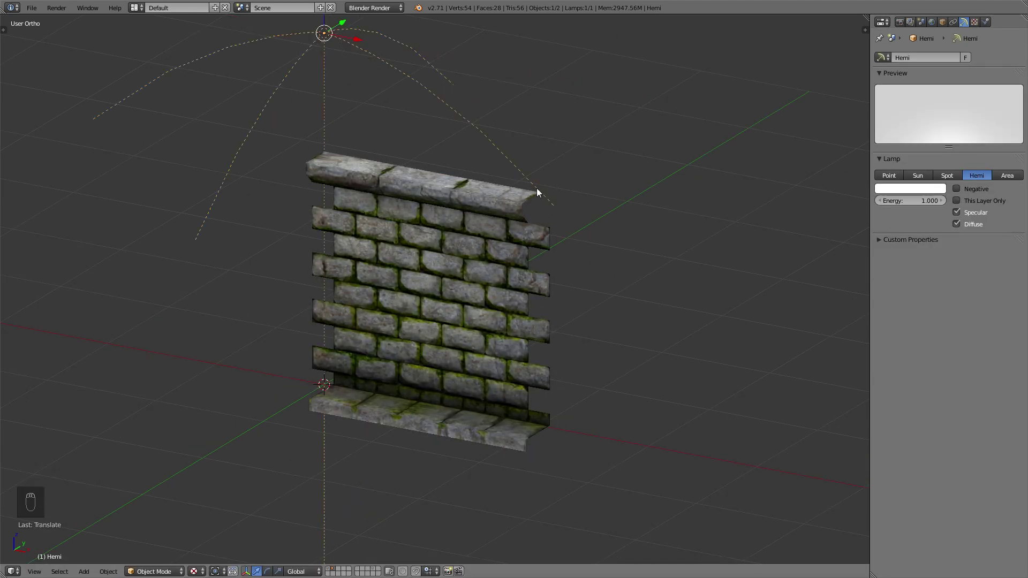
Add another lamp to the scene and move it around the textured wall.
{"action": "key", "text": "shift+a"}
{"action": "left_click", "coordinate": [528, 240]}
{"action": "key", "text": "g"}
{"action": "key", "text": "g"}
{"action": "key", "text": "g"}
{"action": "key", "text": "g"}
{"action": "middle_click_drag", "start_coordinate": [512, 268], "coordinate": [461, 207]}
{"action": "left_click", "coordinate": [485, 236]}
{"action": "key", "text": "g"}
{"action": "left_click", "coordinate": [454, 253]}
Duplicate the wall module in perspective view and place the copy beside the original with snapping.
{"action": "key", "text": "KP_5"}
{"action": "right_click", "coordinate": [478, 269]}
{"action": "scroll", "coordinate": [479, 270], "scroll_direction": "up", "scroll_amount": 5}
{"action": "middle_click_drag", "start_coordinate": [448, 255], "coordinate": [488, 260]}
{"action": "scroll", "coordinate": [482, 271], "scroll_direction": "down", "scroll_amount": 5}
{"action": "key", "text": "shift+d"}
{"action": "key", "text": "g"}
{"action": "key", "text": "shift+Tab"}
{"action": "key", "text": "g"}
{"action": "key", "text": "a"}
Duplicate the wall module two more times to extend the tiled wall row.
{"action": "right_click", "coordinate": [568, 340]}
{"action": "key", "text": "shift+d"}
{"action": "left_click", "coordinate": [681, 365]}
{"action": "key", "text": "a"}
{"action": "right_click", "coordinate": [616, 347]}
{"action": "key", "text": "shift+d"}
{"action": "left_click", "coordinate": [719, 371]}
{"action": "key", "text": "a"}
{"action": "middle_click_drag", "start_coordinate": [694, 372], "coordinate": [525, 323]}
{"action": "scroll", "coordinate": [488, 324], "scroll_direction": "up", "scroll_amount": 3}
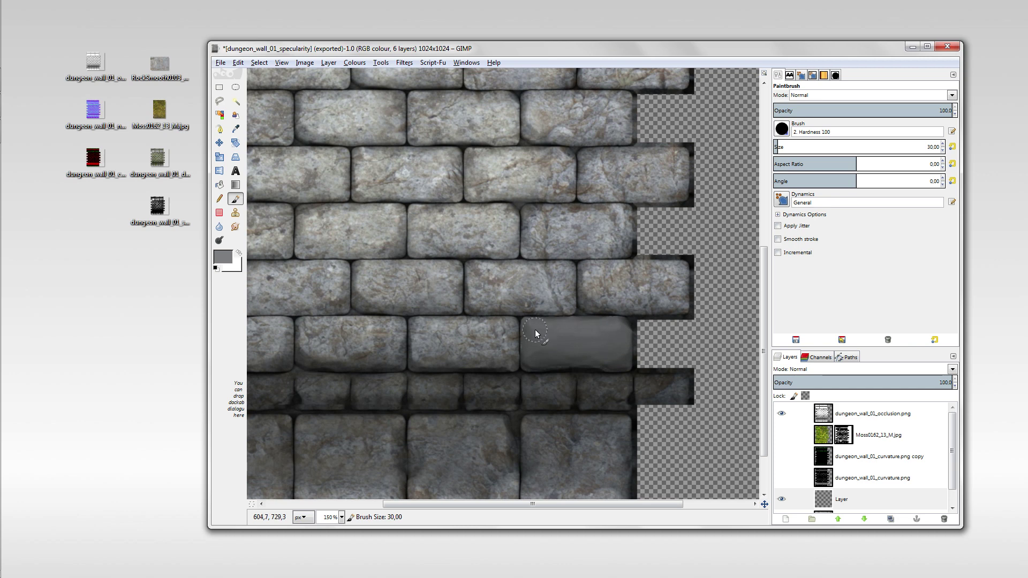
In GIMP, paint the bottom brick row in flat grey, brown, pale blue and beige on the separate colour layer at brush size 30.
{"action": "middle_click_drag", "start_coordinate": [482, 337], "coordinate": [733, 364]}
{"action": "left_click_drag", "start_coordinate": [447, 357], "coordinate": [445, 387]}
{"action": "middle_click_drag", "start_coordinate": [664, 370], "coordinate": [515, 329]}
{"action": "left_click", "coordinate": [533, 326], "text": "ctrl"}
{"action": "left_click_drag", "start_coordinate": [534, 326], "coordinate": [523, 344]}
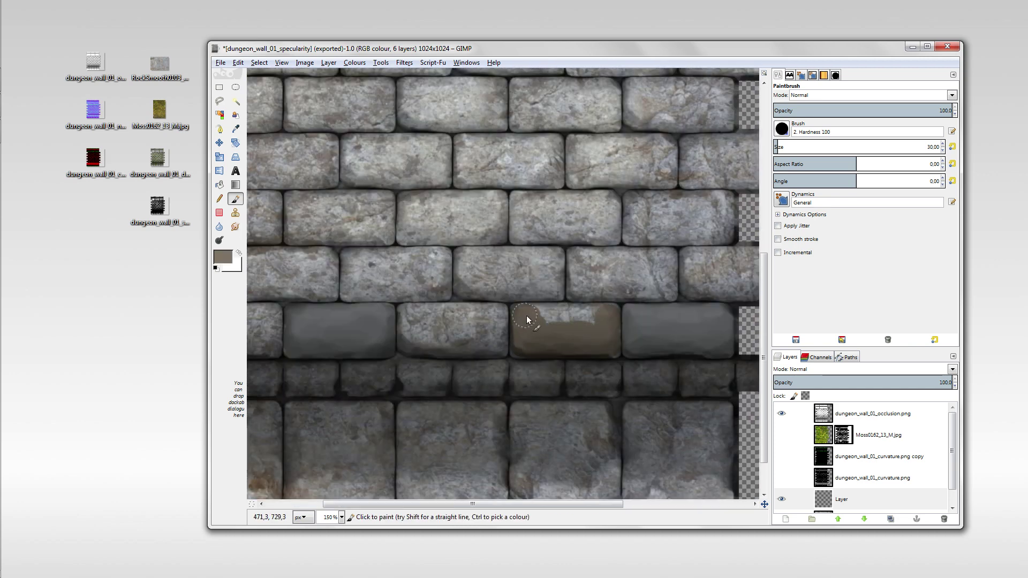
{"action": "middle_click_drag", "start_coordinate": [610, 323], "coordinate": [552, 315]}
{"action": "left_click", "coordinate": [460, 305], "text": "ctrl"}
{"action": "left_click_drag", "start_coordinate": [378, 320], "coordinate": [423, 325]}
{"action": "mouse_move", "coordinate": [428, 316]}
{"action": "middle_mouse_down"}
{"action": "mouse_move", "coordinate": [379, 359]}
{"action": "mouse_move", "coordinate": [633, 282]}
{"action": "middle_mouse_up"}
{"action": "left_click", "coordinate": [460, 279], "text": "ctrl"}
{"action": "mouse_move", "coordinate": [461, 278]}
{"action": "left_mouse_down"}
{"action": "mouse_move", "coordinate": [475, 269]}
{"action": "mouse_move", "coordinate": [391, 295]}
{"action": "left_mouse_up"}
Paint the second brick row from below in flat pale blue, grey, dark grey, beige and brown sampled from the swatches.
{"action": "middle_click_drag", "start_coordinate": [562, 214], "coordinate": [408, 240]}
{"action": "left_click_drag", "start_coordinate": [409, 240], "coordinate": [409, 263]}
{"action": "middle_click_drag", "start_coordinate": [576, 291], "coordinate": [536, 275]}
{"action": "middle_click_drag", "start_coordinate": [616, 284], "coordinate": [576, 277]}
{"action": "left_click", "coordinate": [621, 284], "text": "ctrl"}
{"action": "middle_click_drag", "start_coordinate": [590, 241], "coordinate": [554, 258]}
{"action": "left_click_drag", "start_coordinate": [519, 241], "coordinate": [605, 264]}
{"action": "middle_click_drag", "start_coordinate": [632, 257], "coordinate": [520, 294]}
{"action": "left_click", "coordinate": [723, 132], "text": "ctrl"}
{"action": "mouse_move", "coordinate": [519, 282]}
{"action": "left_mouse_down"}
{"action": "mouse_move", "coordinate": [518, 305]}
{"action": "mouse_move", "coordinate": [532, 278]}
{"action": "left_mouse_up"}
{"action": "left_click", "coordinate": [751, 146], "text": "ctrl"}
{"action": "middle_click_drag", "start_coordinate": [321, 296], "coordinate": [617, 275]}
{"action": "left_click_drag", "start_coordinate": [602, 271], "coordinate": [624, 279]}
{"action": "key", "text": "ctrl+z"}
{"action": "mouse_move", "coordinate": [365, 260]}
{"action": "left_mouse_down"}
{"action": "mouse_move", "coordinate": [444, 257]}
{"action": "mouse_move", "coordinate": [368, 275]}
{"action": "left_mouse_up"}
{"action": "middle_click_drag", "start_coordinate": [642, 268], "coordinate": [332, 300]}
{"action": "left_click", "coordinate": [716, 214], "text": "ctrl"}
{"action": "middle_click_drag", "start_coordinate": [429, 311], "coordinate": [589, 268]}
{"action": "mouse_move", "coordinate": [441, 267]}
{"action": "left_mouse_down"}
{"action": "mouse_move", "coordinate": [493, 288]}
{"action": "mouse_move", "coordinate": [519, 256]}
{"action": "left_mouse_up"}
{"action": "middle_click_drag", "start_coordinate": [589, 230], "coordinate": [426, 288]}
Paint the third brick row from below with sampled brown, beige, pale blue and grey tones.
{"action": "left_click", "coordinate": [714, 139], "text": "ctrl"}
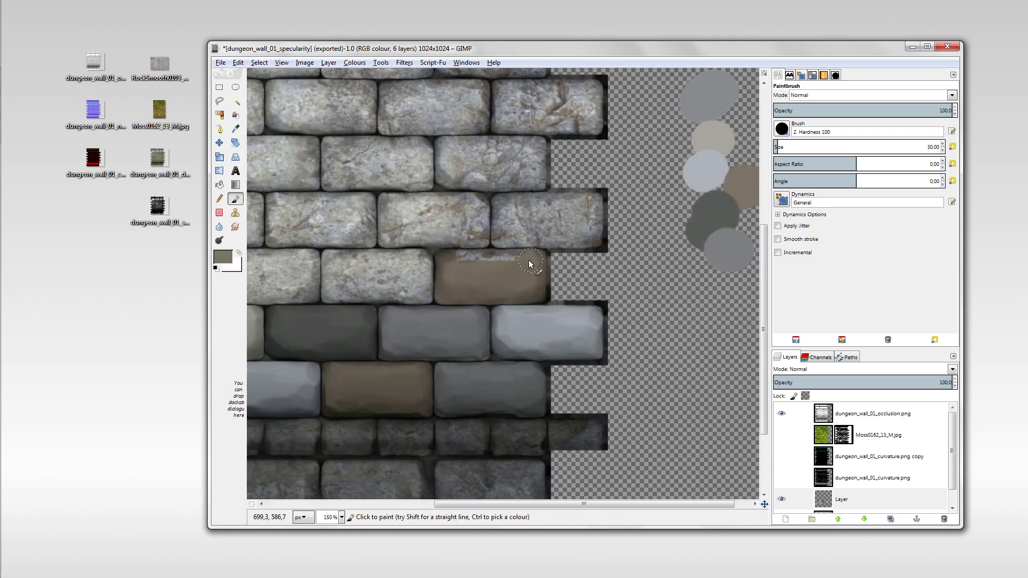
{"action": "middle_click_drag", "start_coordinate": [529, 259], "coordinate": [554, 204]}
{"action": "middle_click_drag", "start_coordinate": [623, 216], "coordinate": [660, 283]}
{"action": "left_click", "coordinate": [522, 388], "text": "ctrl"}
{"action": "left_click_drag", "start_coordinate": [480, 258], "coordinate": [479, 294]}
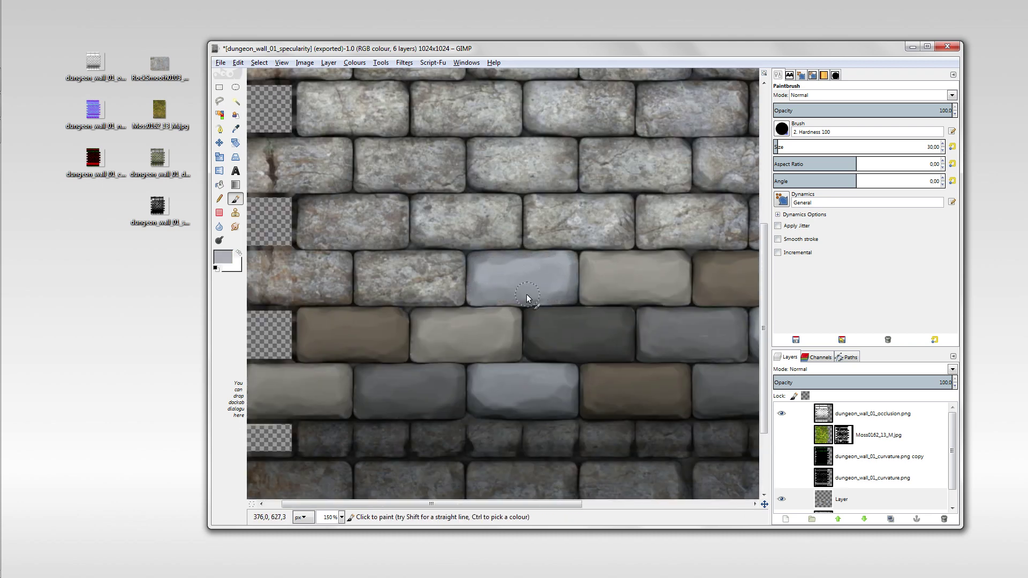
{"action": "middle_click_drag", "start_coordinate": [527, 295], "coordinate": [551, 279]}
{"action": "left_click", "coordinate": [305, 278], "text": "ctrl"}
{"action": "left_click_drag", "start_coordinate": [342, 252], "coordinate": [407, 284]}
{"action": "middle_click_drag", "start_coordinate": [407, 283], "coordinate": [428, 268]}
{"action": "mouse_move", "coordinate": [407, 257]}
{"action": "left_mouse_down"}
{"action": "mouse_move", "coordinate": [449, 277]}
{"action": "mouse_move", "coordinate": [485, 260]}
{"action": "left_mouse_up"}
Paint the remaining upper brick rows with varied stone colours sampled from the swatches.
{"action": "middle_click_drag", "start_coordinate": [620, 230], "coordinate": [503, 267]}
{"action": "middle_click_drag", "start_coordinate": [584, 225], "coordinate": [504, 225]}
{"action": "left_click", "coordinate": [710, 199], "text": "ctrl"}
{"action": "middle_click_drag", "start_coordinate": [332, 257], "coordinate": [511, 238]}
{"action": "left_click_drag", "start_coordinate": [431, 207], "coordinate": [514, 241]}
{"action": "middle_click_drag", "start_coordinate": [519, 240], "coordinate": [739, 252]}
{"action": "left_click", "coordinate": [744, 273], "text": "ctrl"}
{"action": "mouse_move", "coordinate": [305, 265]}
{"action": "left_mouse_down"}
{"action": "mouse_move", "coordinate": [417, 271]}
{"action": "mouse_move", "coordinate": [415, 236]}
{"action": "left_mouse_up"}
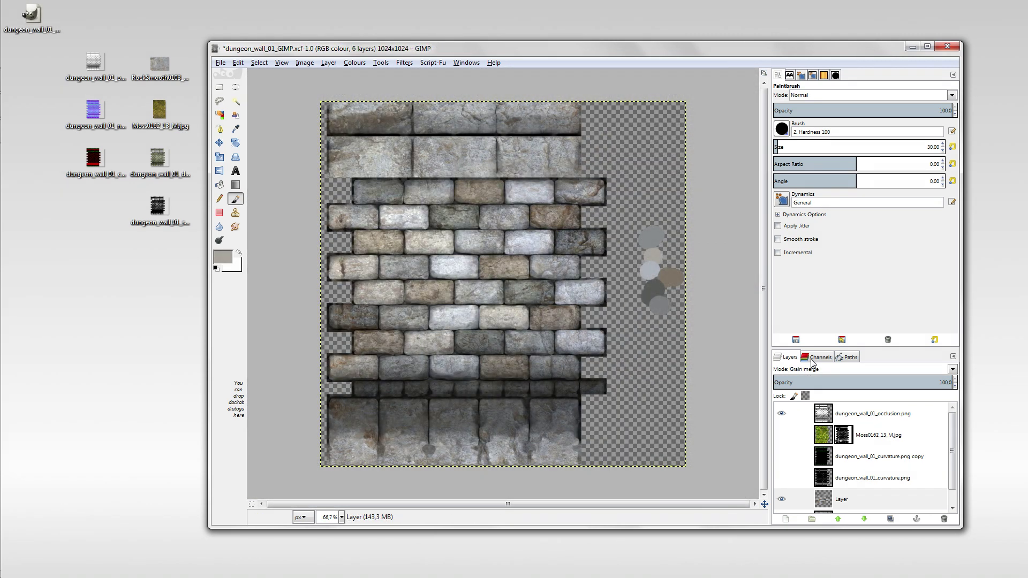
Set the painted brick colour layer's blend mode to Soft light and show the moss layer.
{"action": "scroll", "coordinate": [811, 364], "scroll_direction": "up", "scroll_amount": 2}
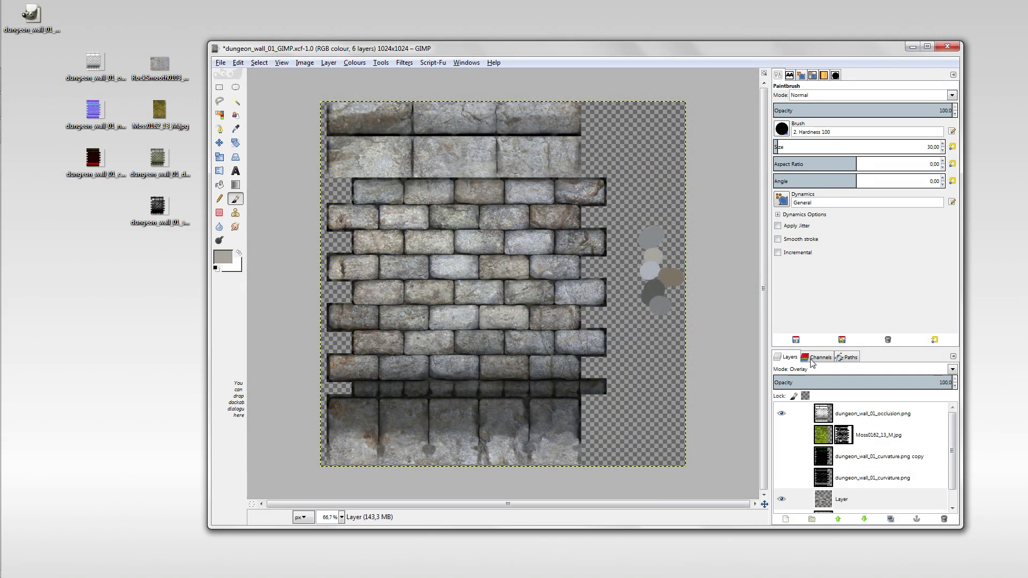
{"action": "left_click", "coordinate": [220, 63]}
{"action": "left_click", "coordinate": [281, 214]}
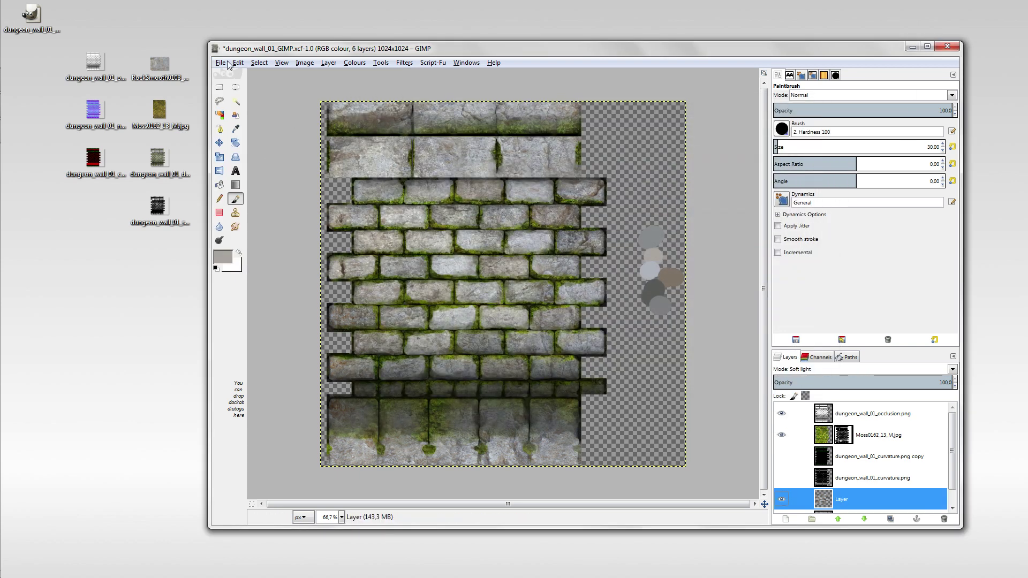
{"action": "key", "text": "alt+f"}
Apply the moss layer's mask and duplicate the moss layer.
{"action": "right_click", "coordinate": [835, 435]}
{"action": "left_click", "coordinate": [886, 301]}
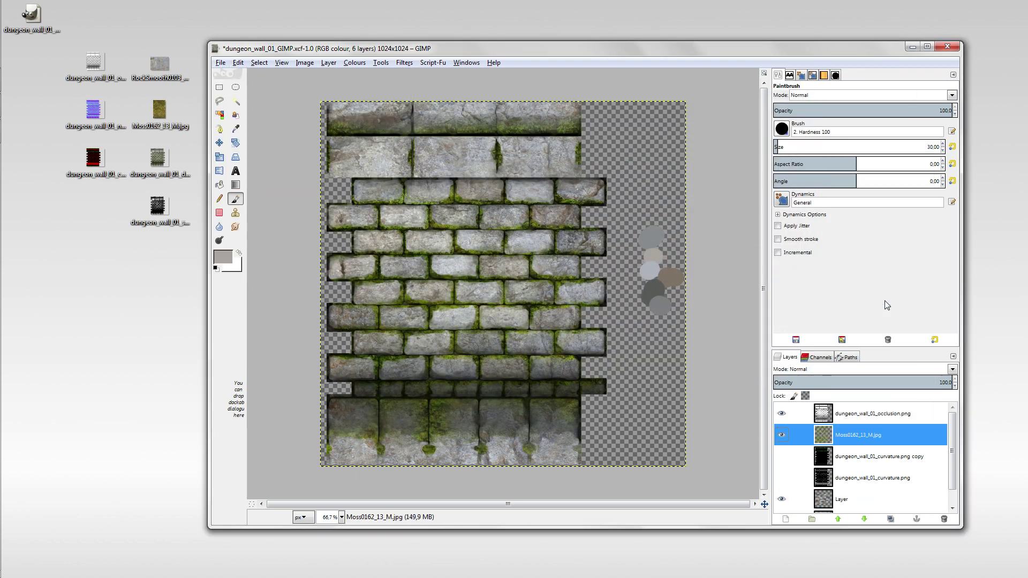
{"action": "left_click", "coordinate": [891, 519]}
Apply a Gaussian Blur with a 15 px radius and the RLE method to the lower moss layer.
{"action": "right_click", "coordinate": [518, 272]}
{"action": "left_click", "coordinate": [405, 63]}
{"action": "mouse_move", "coordinate": [428, 118]}
{"action": "left_click", "coordinate": [568, 126]}
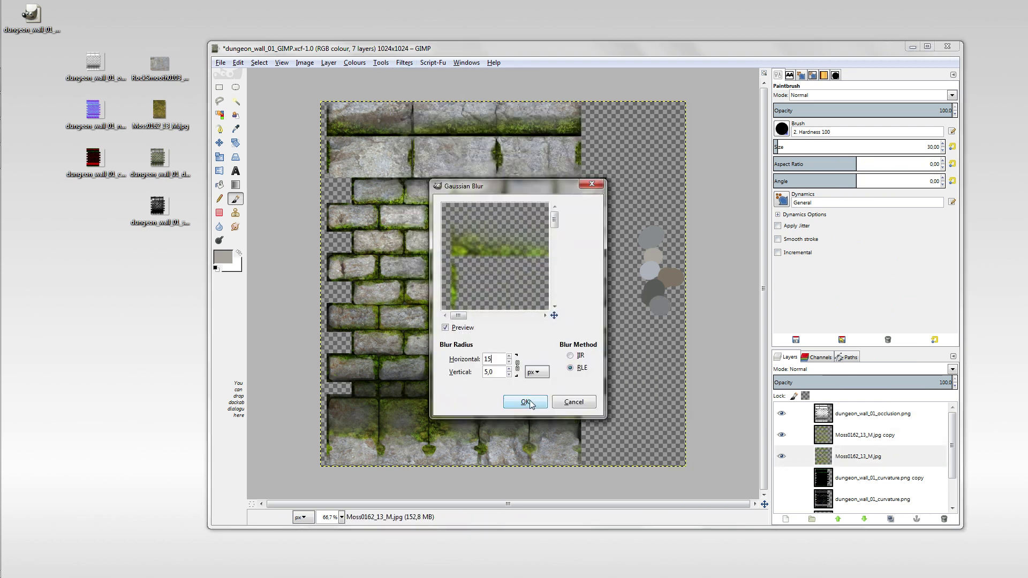
{"action": "left_click", "coordinate": [526, 402]}
Export the image over dungeon_wall_01_diffuse.png on the Desktop.
{"action": "left_click", "coordinate": [220, 63]}
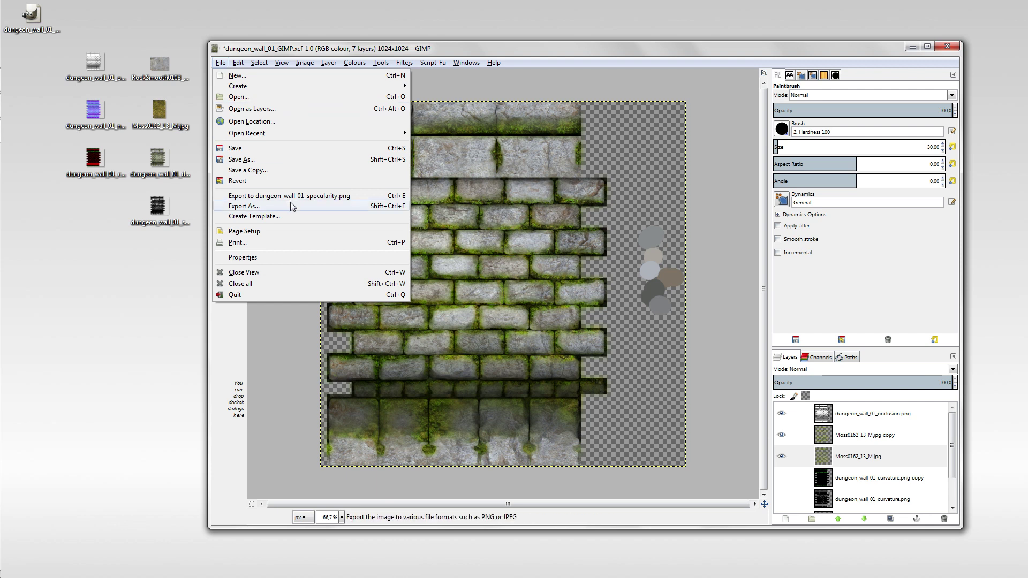
{"action": "left_click", "coordinate": [292, 206]}
{"action": "left_click", "coordinate": [504, 231]}
{"action": "key", "text": "Return"}
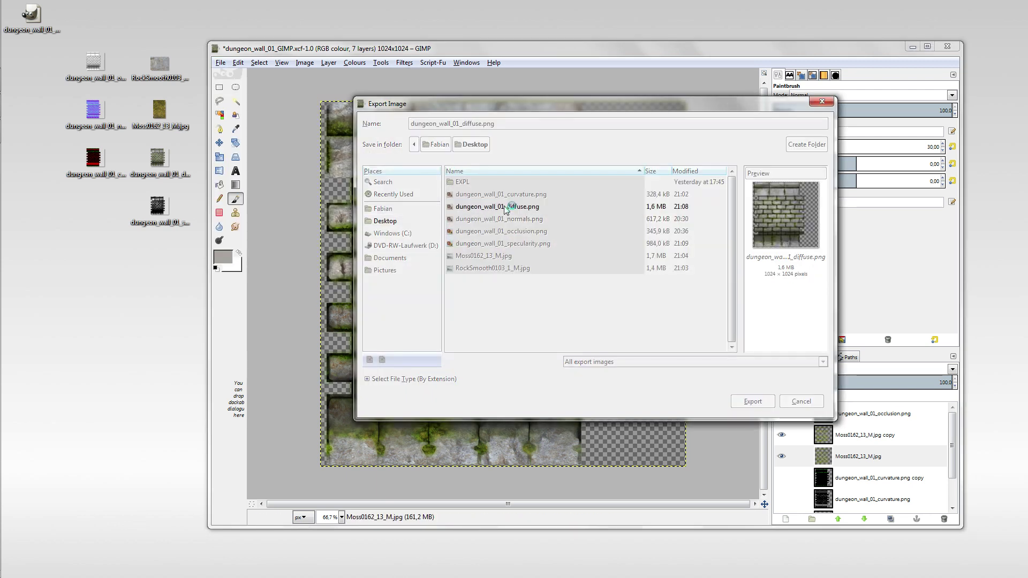
{"action": "key", "text": "Return"}
{"action": "scroll", "coordinate": [809, 425], "scroll_direction": "down", "scroll_amount": 1}
{"action": "right_click", "coordinate": [532, 246]}
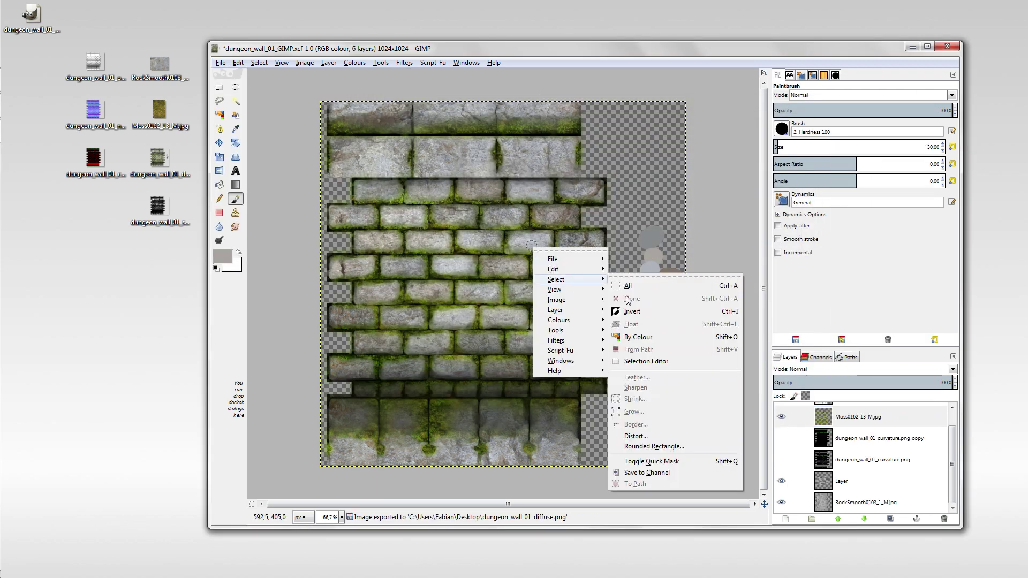
{"action": "left_click", "coordinate": [354, 62]}
{"action": "left_click", "coordinate": [391, 113]}
{"action": "left_click", "coordinate": [300, 135]}
Shift the moss layer's hue to a rusty orange tone with Hue-Saturation.
{"action": "left_click", "coordinate": [354, 62]}
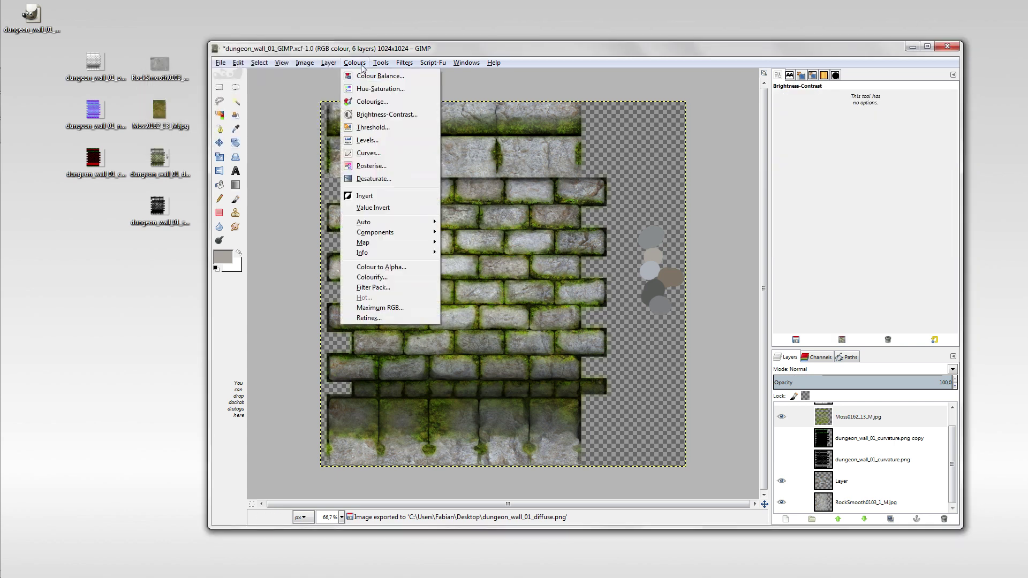
{"action": "left_click", "coordinate": [391, 89]}
{"action": "left_click_drag", "start_coordinate": [733, 280], "coordinate": [711, 320]}
{"action": "key", "text": "Return"}
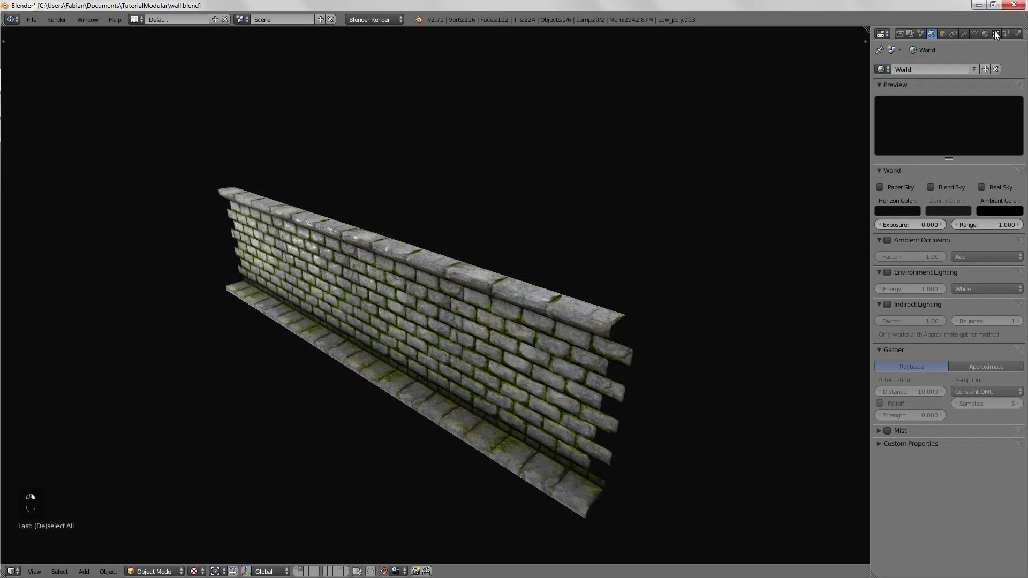
In Blender, reload the diffuse image of Texture.001 in the wall material.
{"action": "left_click", "coordinate": [996, 33]}
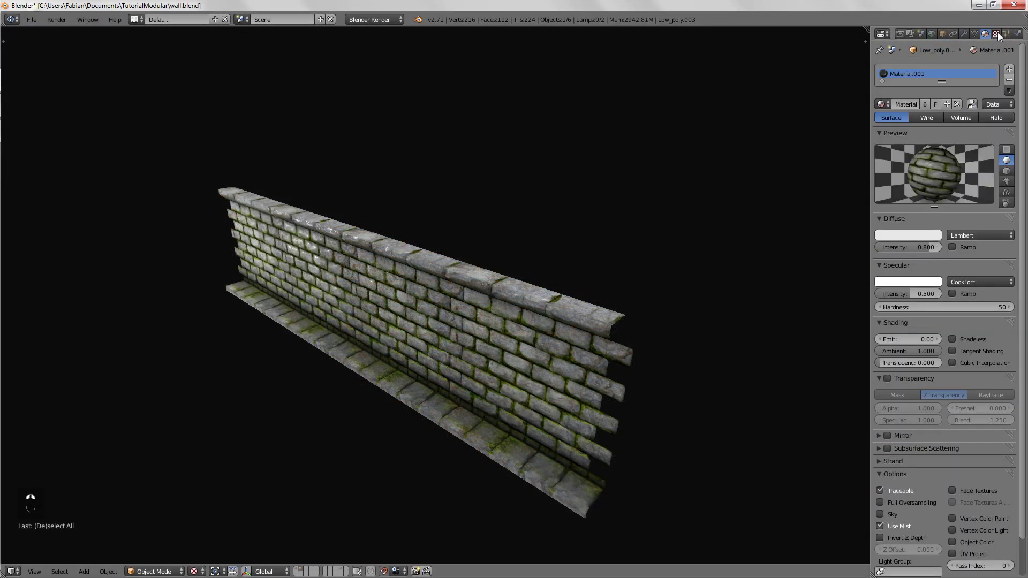
{"action": "scroll", "coordinate": [932, 118], "scroll_direction": "up", "scroll_amount": 3}
{"action": "left_click", "coordinate": [905, 67]}
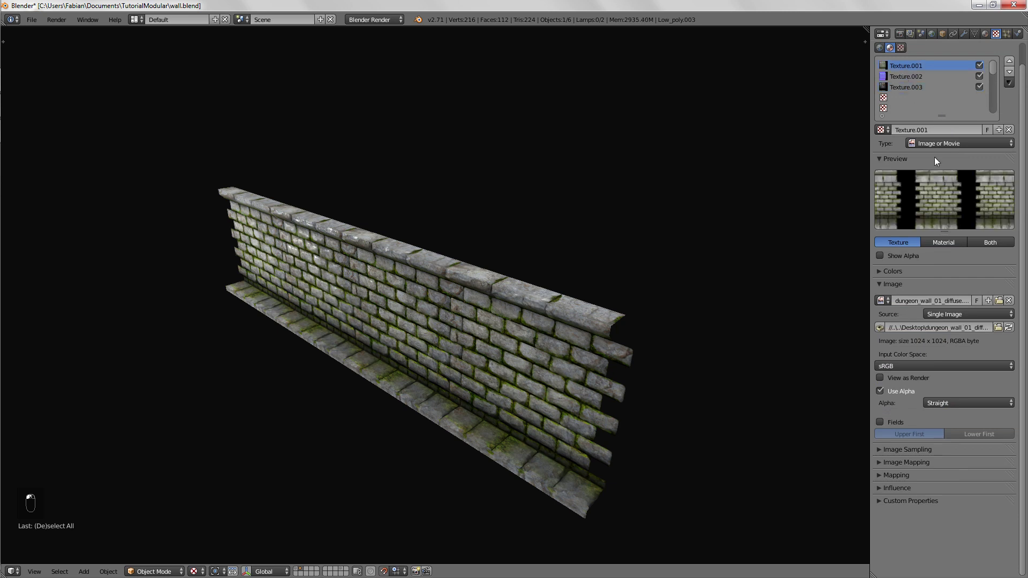
{"action": "left_click", "coordinate": [1009, 327]}
Inspect the rusty wall from near and far and move the point lamp along the global X axis.
{"action": "middle_click_drag", "start_coordinate": [539, 286], "coordinate": [532, 272]}
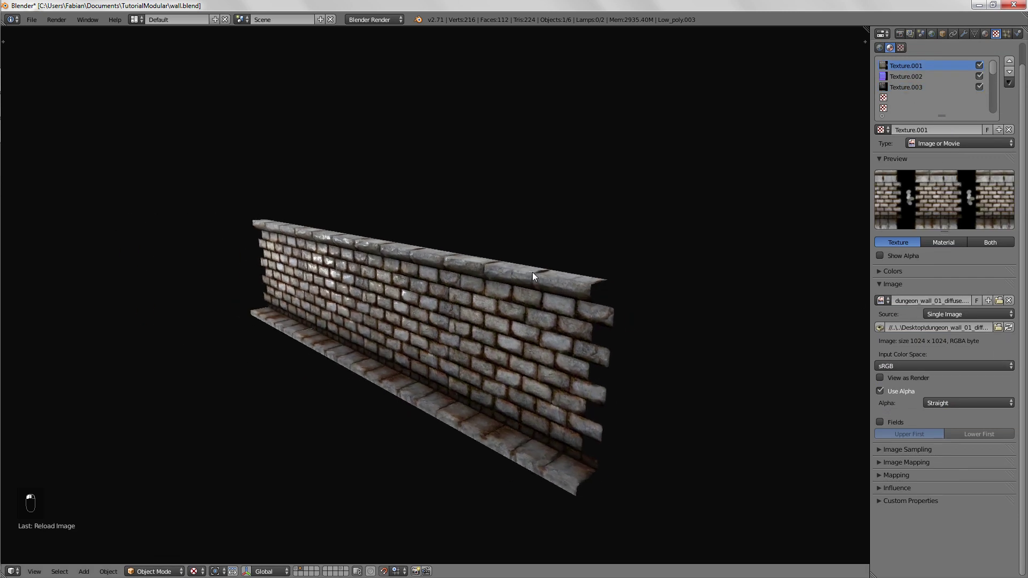
{"action": "scroll", "coordinate": [532, 273], "scroll_direction": "up", "scroll_amount": 5}
{"action": "scroll", "coordinate": [528, 288], "scroll_direction": "down", "scroll_amount": 7}
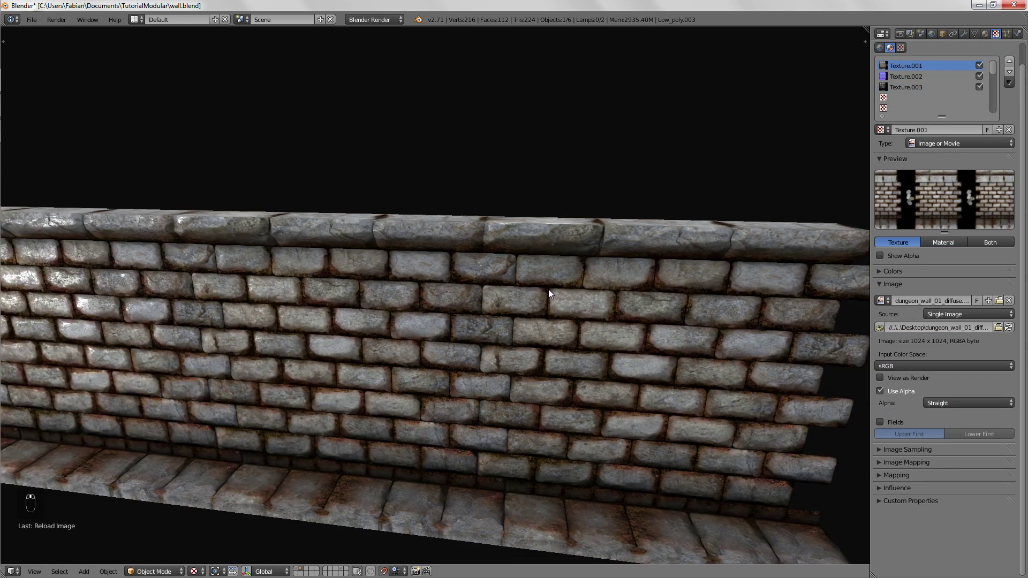
{"action": "scroll", "coordinate": [482, 310], "scroll_direction": "up", "scroll_amount": 6}
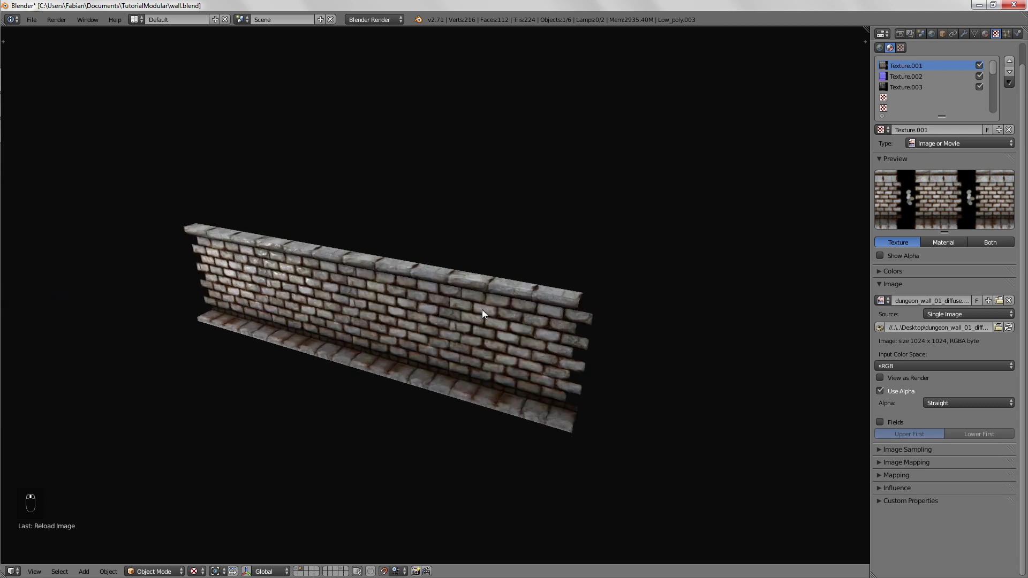
{"action": "middle_click_drag", "start_coordinate": [498, 295], "coordinate": [499, 303]}
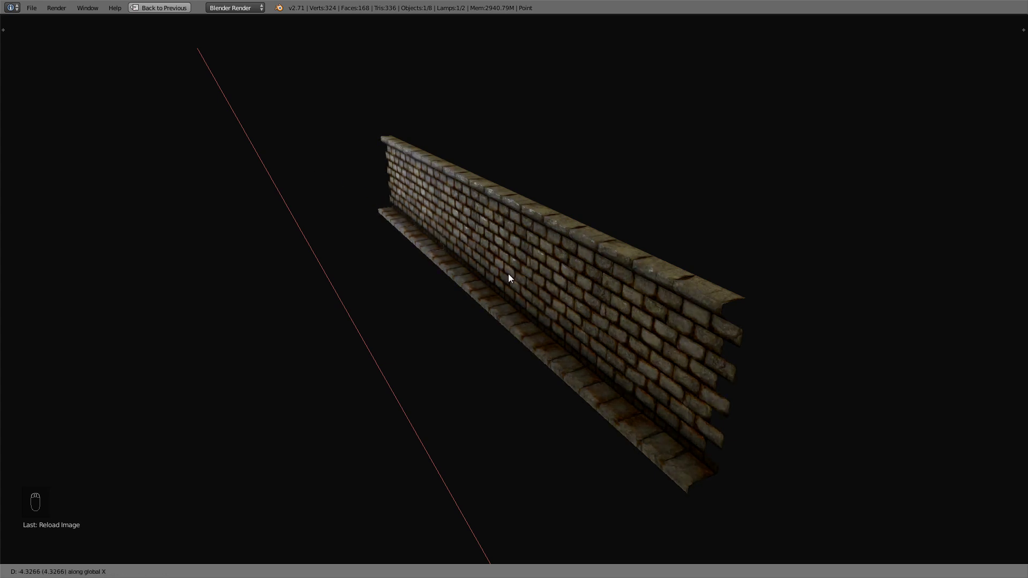
{"action": "left_click", "coordinate": [613, 326]}
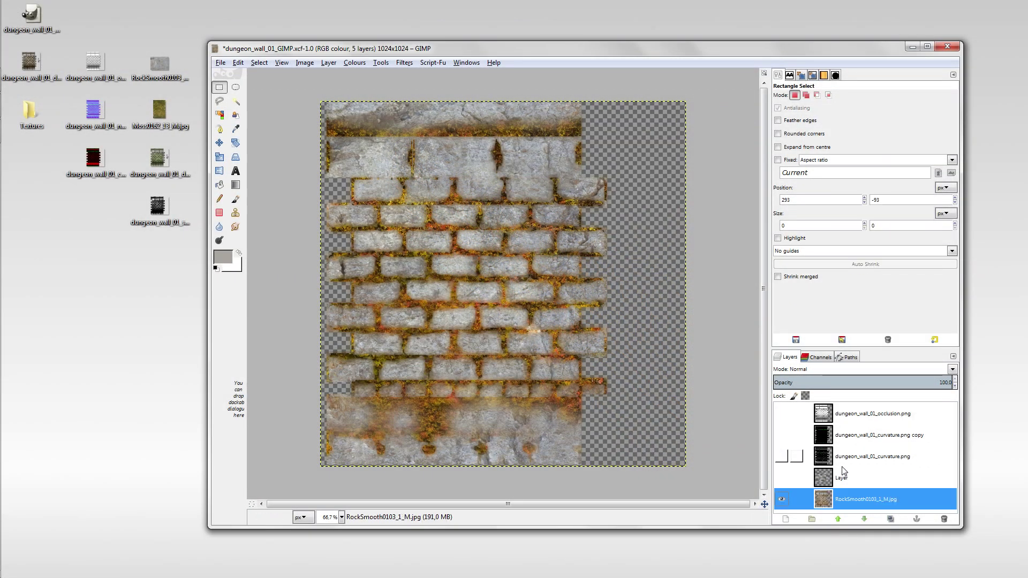
In GIMP, export the image with only the RockSmooth0103_1_M.jpg layer visible as Diffuse.png into the Desktop's Textures folder.
{"action": "left_click", "coordinate": [782, 499]}
{"action": "left_click", "coordinate": [782, 499]}
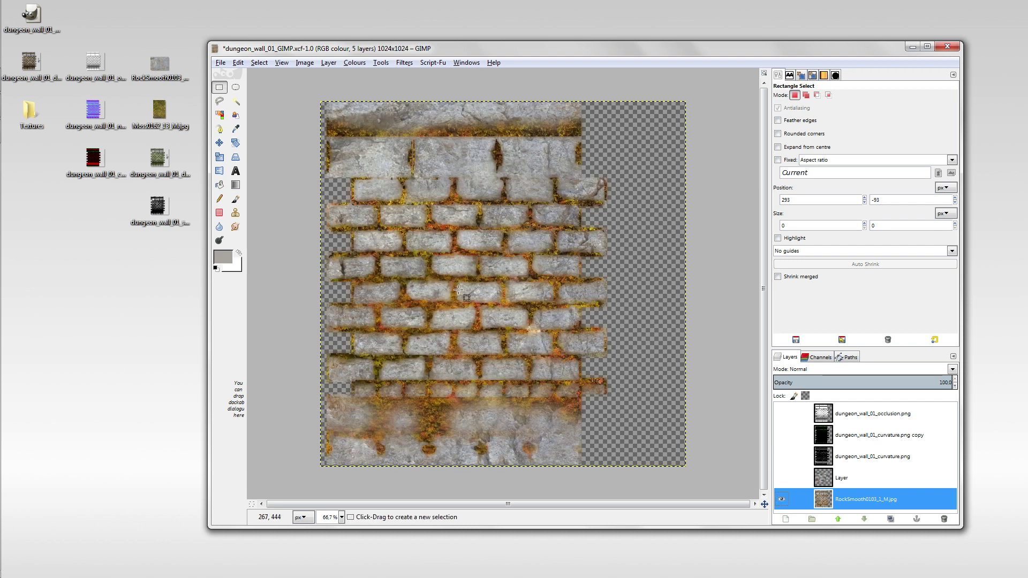
{"action": "left_click", "coordinate": [220, 62]}
{"action": "left_click", "coordinate": [259, 206]}
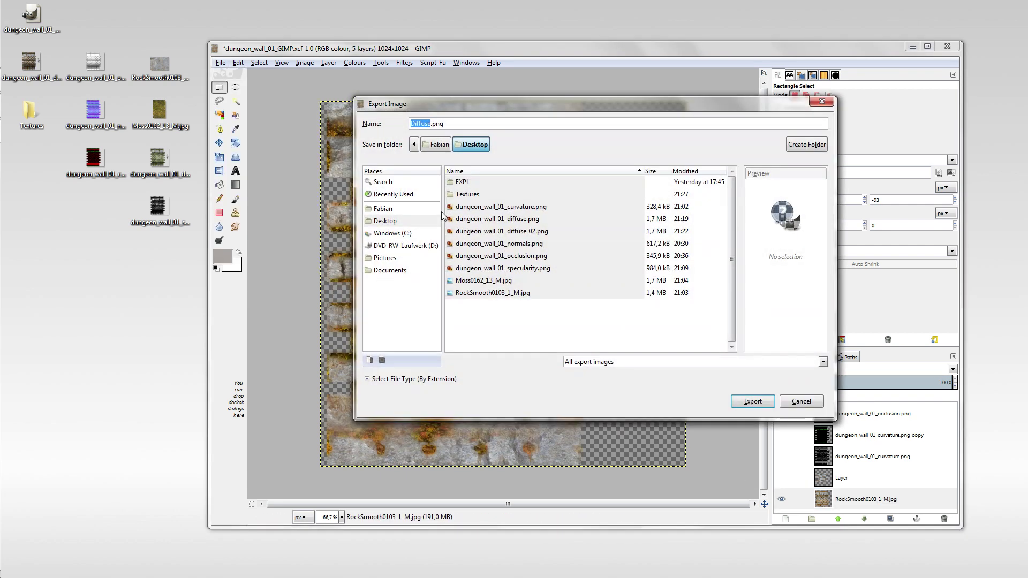
{"action": "double_click", "coordinate": [460, 198]}
{"action": "left_click", "coordinate": [755, 404]}
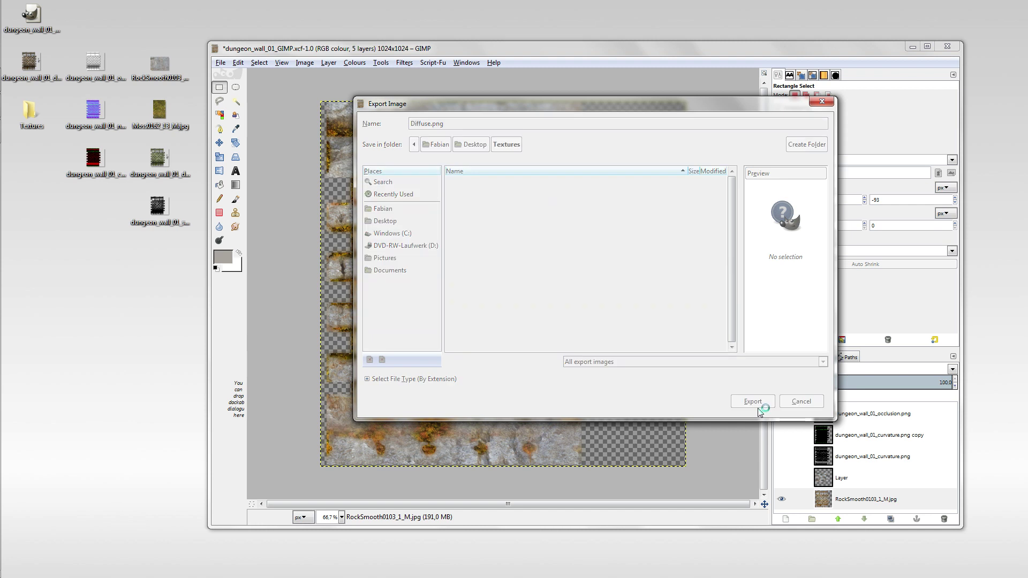
{"action": "left_click", "coordinate": [513, 385]}
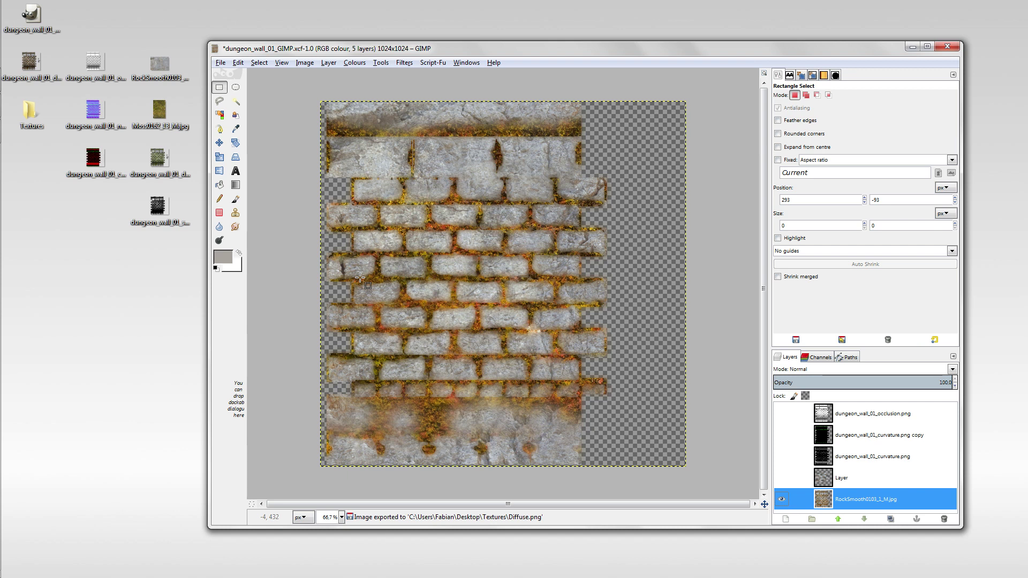
Open Diffuse.png from the Textures folder as a new image and run the InsaneBump filter on it with Tile disabled.
{"action": "double_click", "coordinate": [29, 110]}
{"action": "left_click_drag", "start_coordinate": [252, 276], "coordinate": [223, 76]}
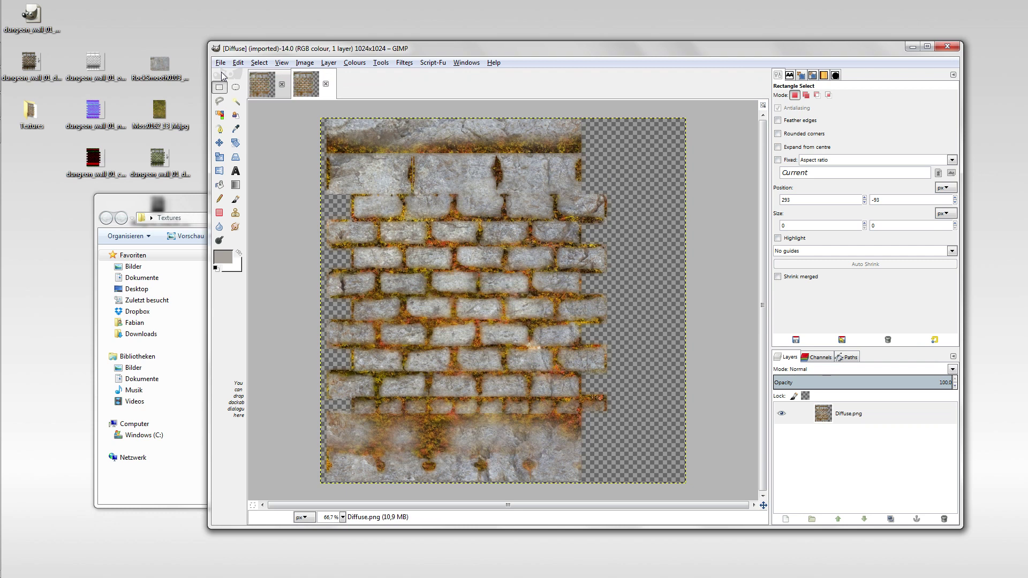
{"action": "left_click", "coordinate": [402, 63]}
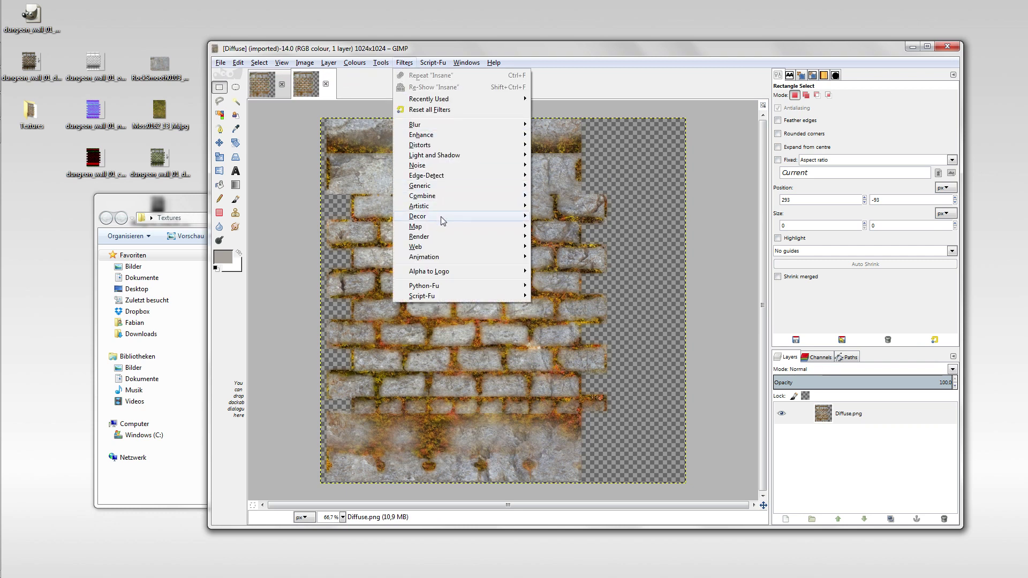
{"action": "mouse_move", "coordinate": [443, 228]}
{"action": "left_click", "coordinate": [557, 268]}
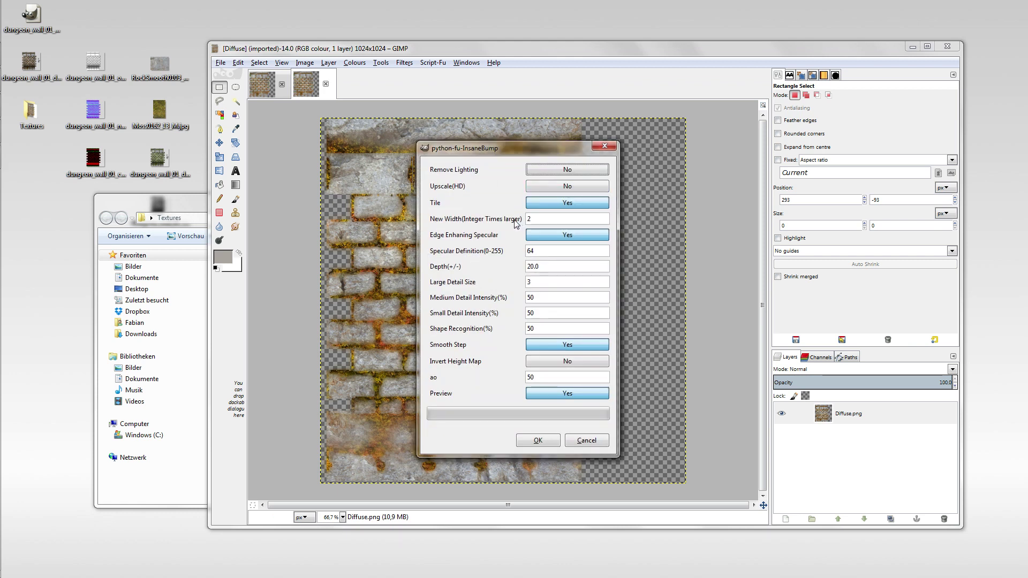
{"action": "left_click", "coordinate": [554, 205]}
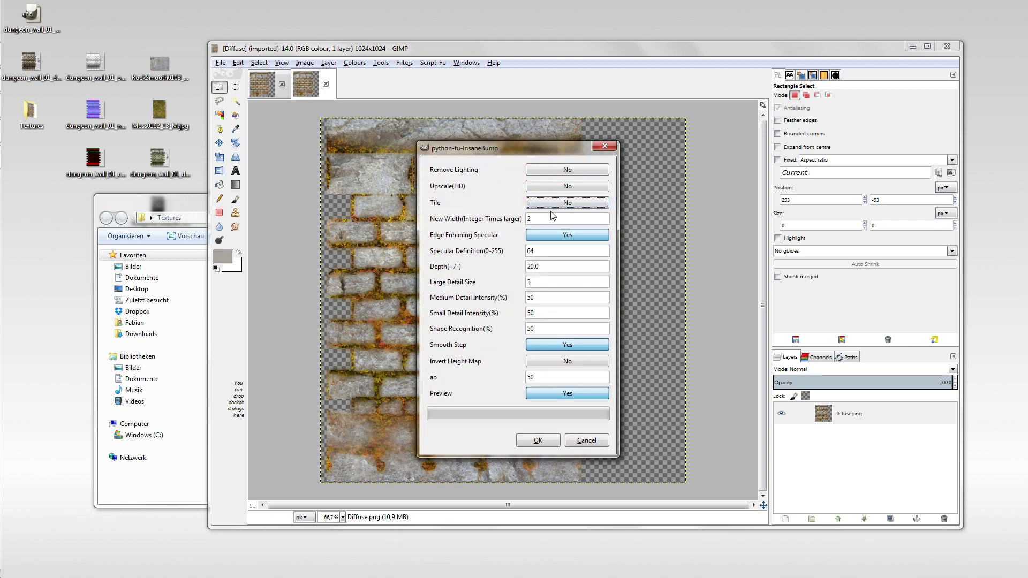
{"action": "left_click", "coordinate": [544, 439]}
Open dungeon_wall_01_normals.png from the Desktop as a separate image in GIMP.
{"action": "left_click", "coordinate": [179, 206]}
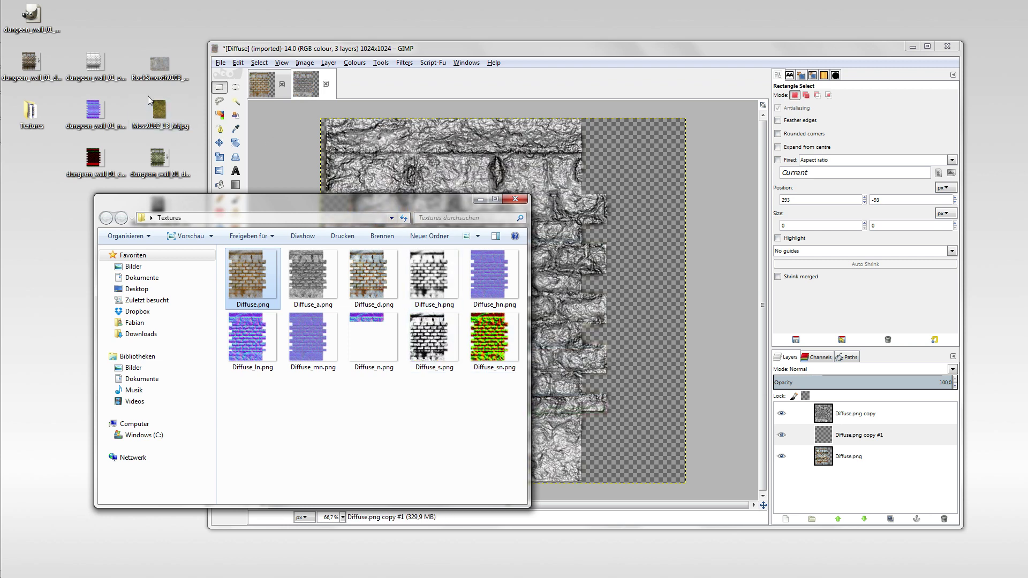
{"action": "left_click_drag", "start_coordinate": [93, 110], "coordinate": [236, 78]}
{"action": "left_click", "coordinate": [177, 204]}
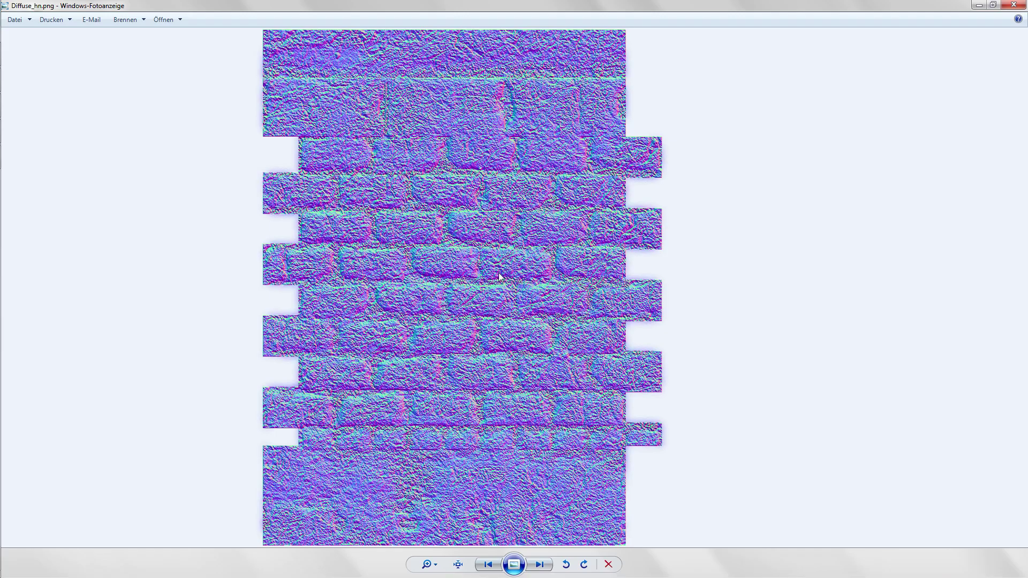
Compare the generated normal maps in the photo viewer and add Diffuse_mn.png as a layer above the dungeon wall normals.
{"action": "key", "text": "Right"}
{"action": "key", "text": "Right"}
{"action": "key", "text": "Left"}
{"action": "key", "text": "Right"}
{"action": "left_click", "coordinate": [1014, 5]}
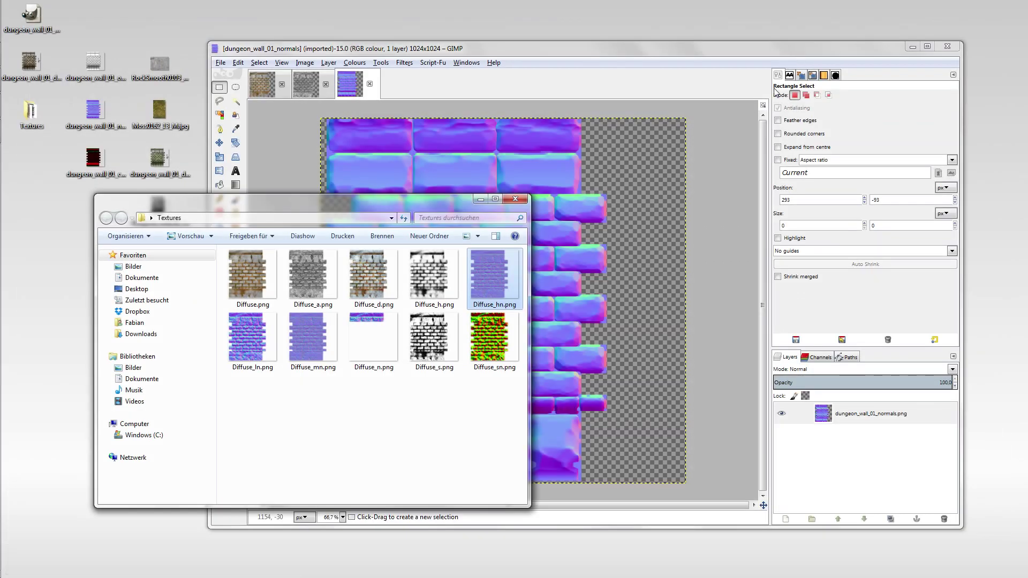
{"action": "left_click_drag", "start_coordinate": [314, 337], "coordinate": [640, 201]}
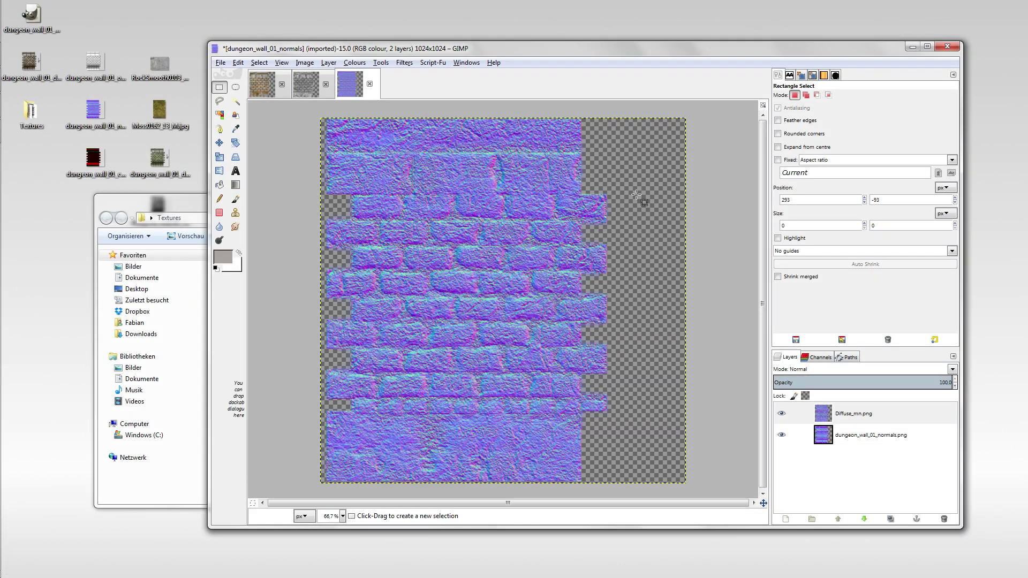
Set the foreground colour to blue, add a transparent 1024 × 1024 px layer and bucket-fill it with that blue.
{"action": "left_click", "coordinate": [219, 185]}
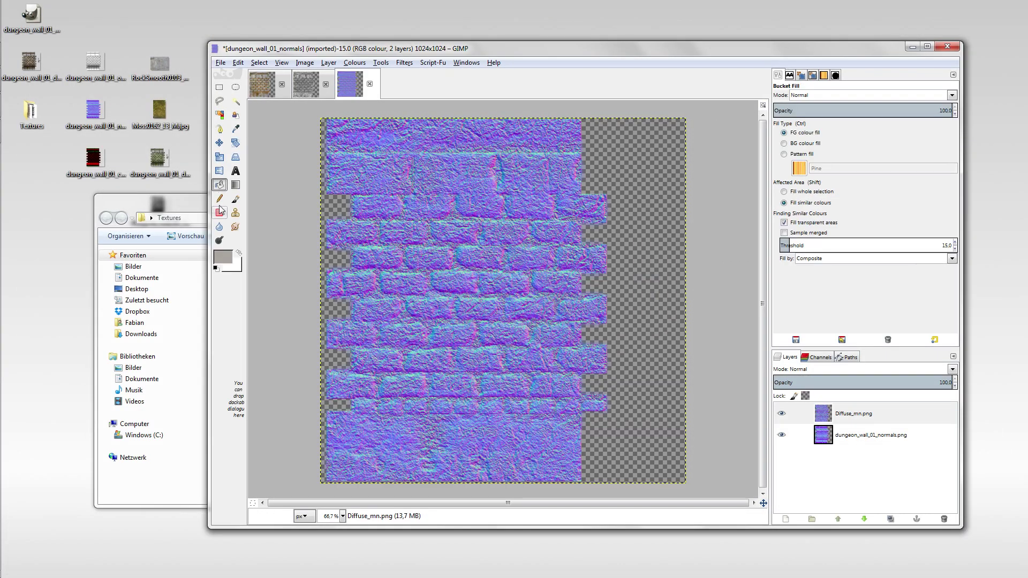
{"action": "left_click", "coordinate": [223, 257]}
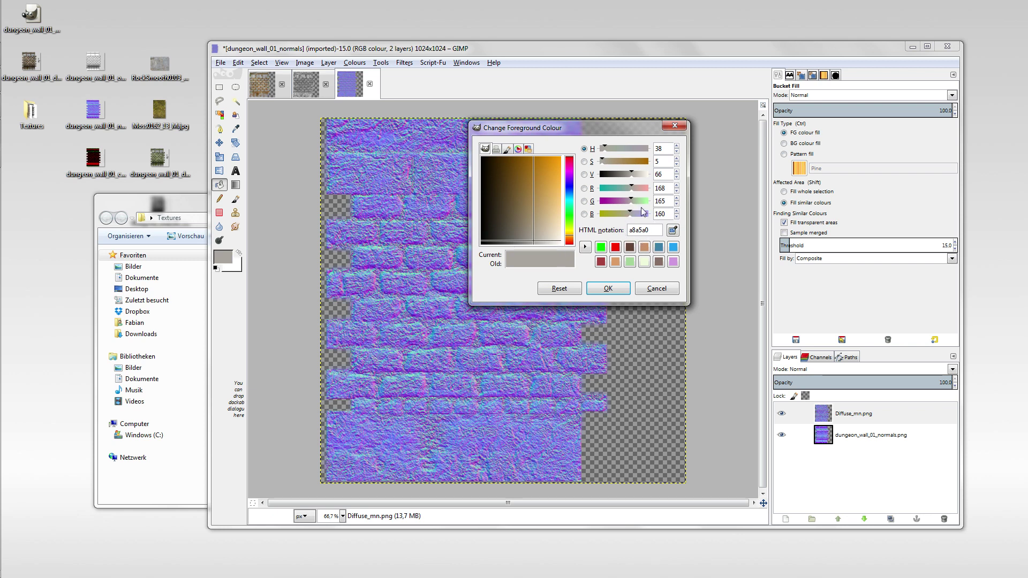
{"action": "left_click", "coordinate": [585, 214]}
{"action": "left_click_drag", "start_coordinate": [630, 215], "coordinate": [578, 193]}
{"action": "left_click", "coordinate": [608, 288]}
{"action": "left_click", "coordinate": [786, 519]}
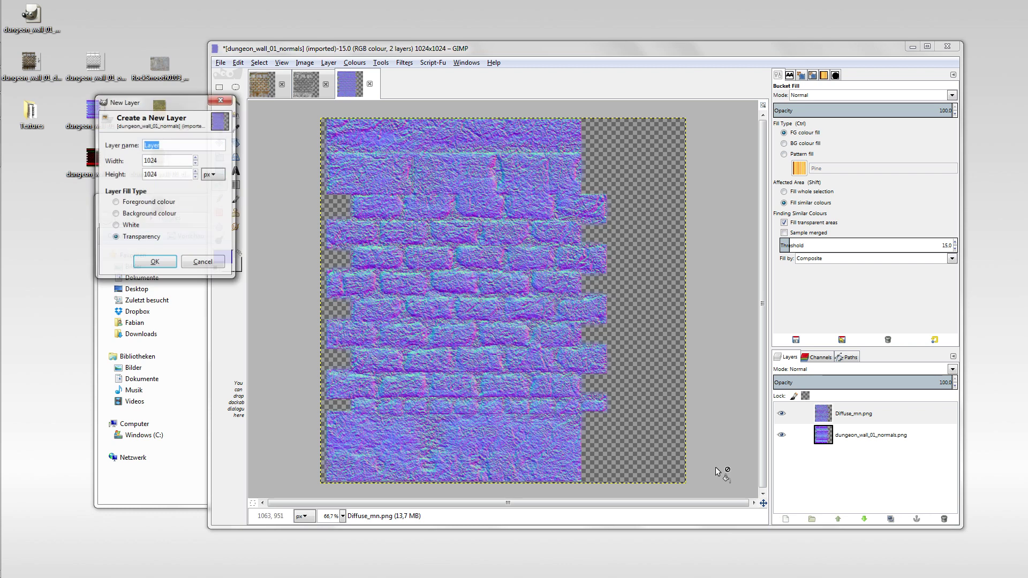
{"action": "key", "text": "Return"}
{"action": "left_click", "coordinate": [585, 352]}
Set the blue layer's blend mode to Subtract and merge it down into the Diffuse_mn.png layer.
{"action": "left_click", "coordinate": [887, 369]}
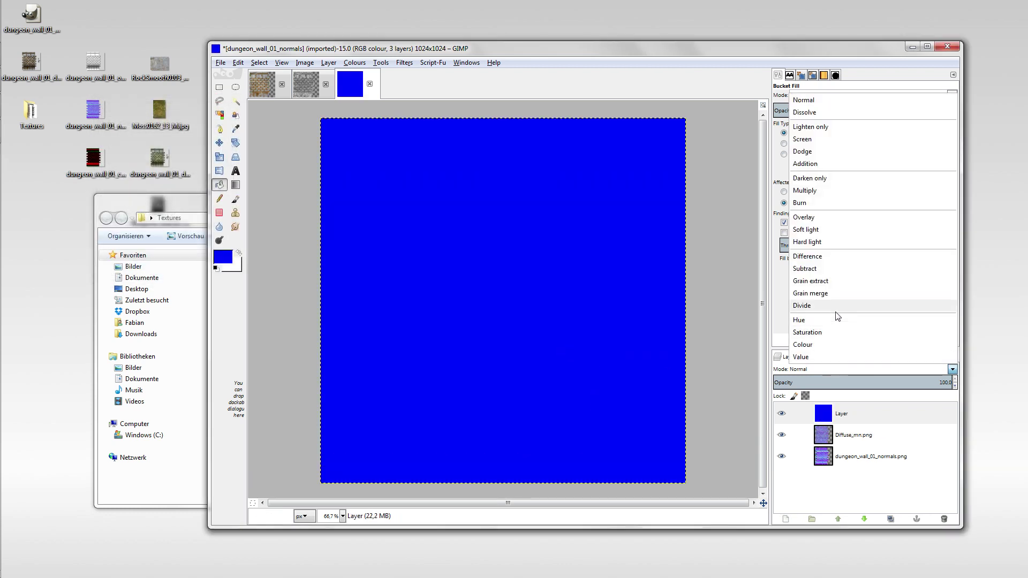
{"action": "left_click", "coordinate": [837, 277]}
{"action": "left_click", "coordinate": [840, 410]}
{"action": "key", "text": "ctrl+shift+m"}
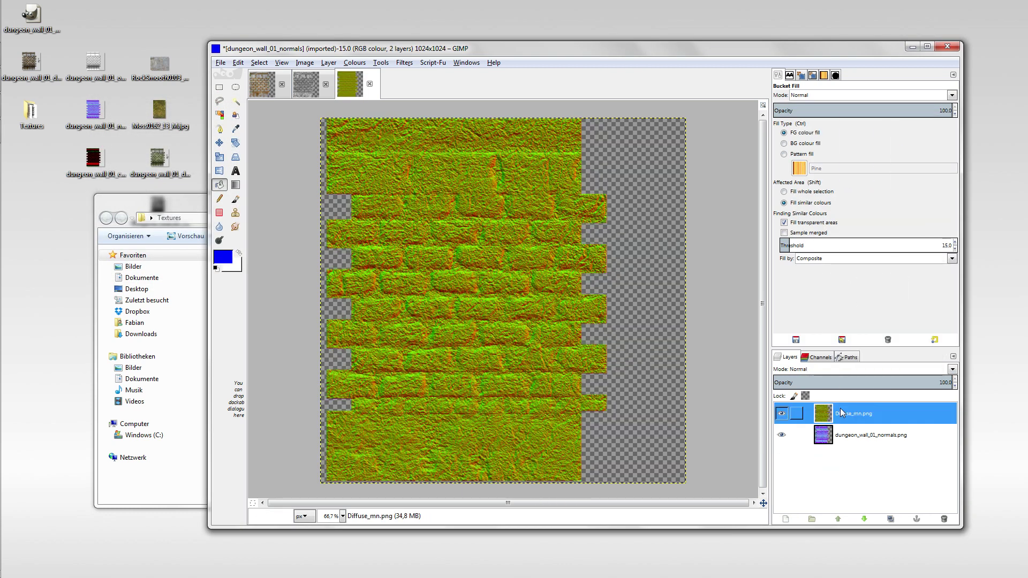
Set the Diffuse_mn.png layer's blend mode to Overlay and toggle its visibility to compare the normal details.
{"action": "left_click", "coordinate": [822, 368]}
{"action": "left_click", "coordinate": [803, 217]}
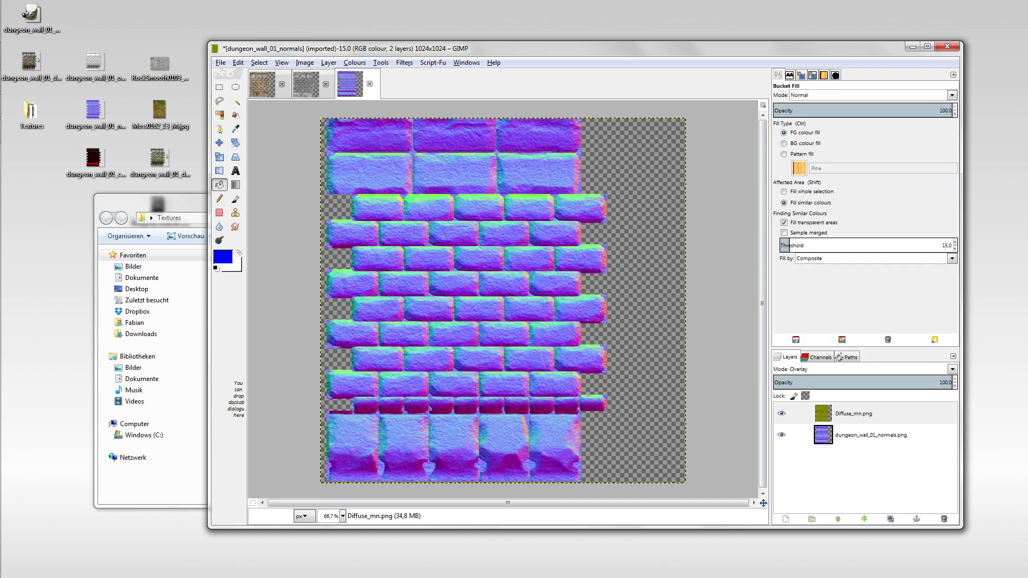
{"action": "left_click", "coordinate": [780, 416]}
{"action": "left_click", "coordinate": [780, 416]}
{"action": "left_click", "coordinate": [780, 415]}
{"action": "left_click", "coordinate": [780, 415]}
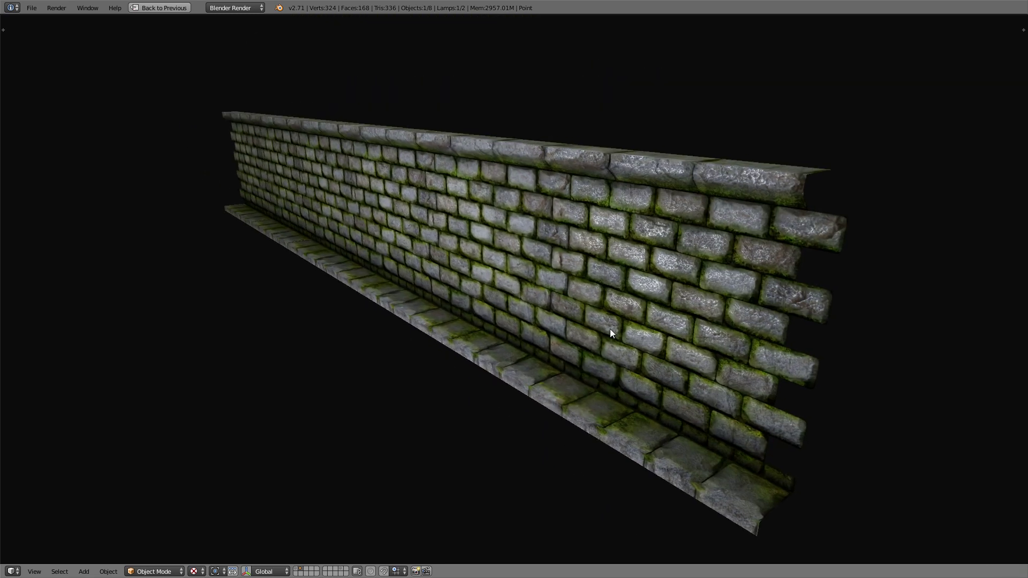
In Blender, move the point lamp along the global X axis in front of the mossy wall.
{"action": "key", "text": "g"}
{"action": "key", "text": "x"}
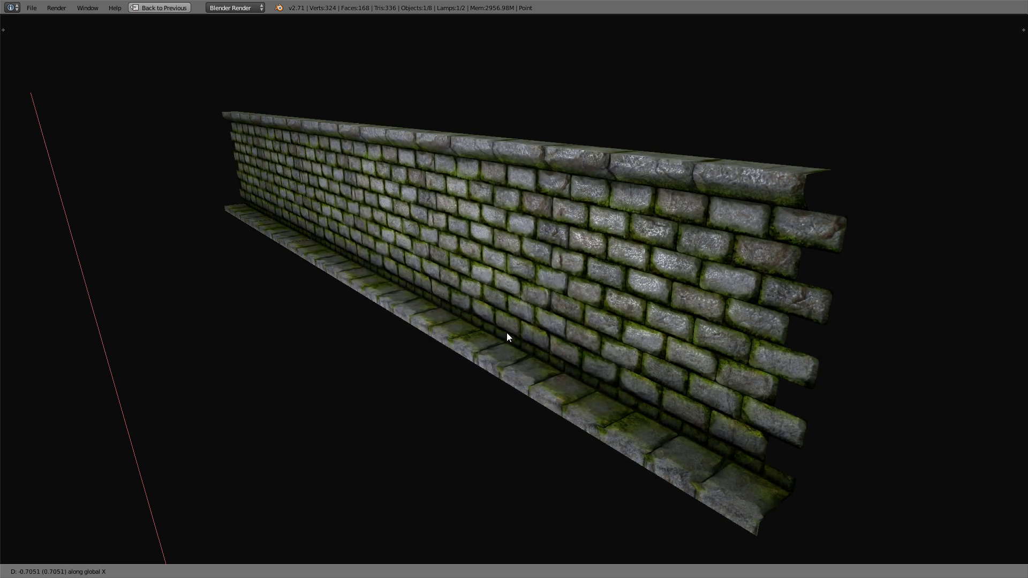
{"action": "left_click", "coordinate": [756, 381]}
{"action": "scroll", "coordinate": [722, 368], "scroll_direction": "down", "scroll_amount": 5}
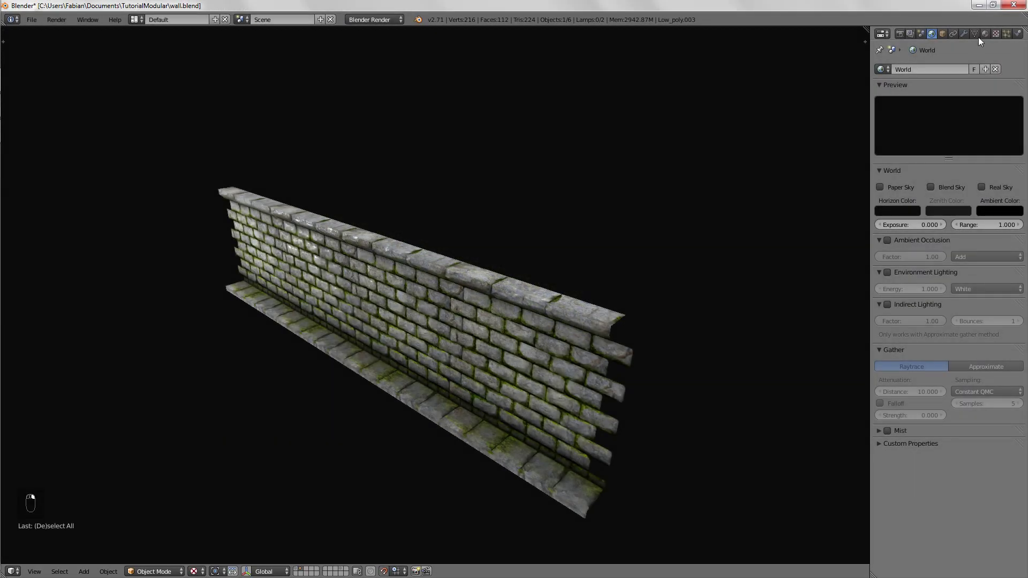
Reload the diffuse image in Texture.001 and examine the wall's surface from several distances.
{"action": "left_click", "coordinate": [995, 34]}
{"action": "scroll", "coordinate": [956, 107], "scroll_direction": "up", "scroll_amount": 3}
{"action": "left_click", "coordinate": [904, 66]}
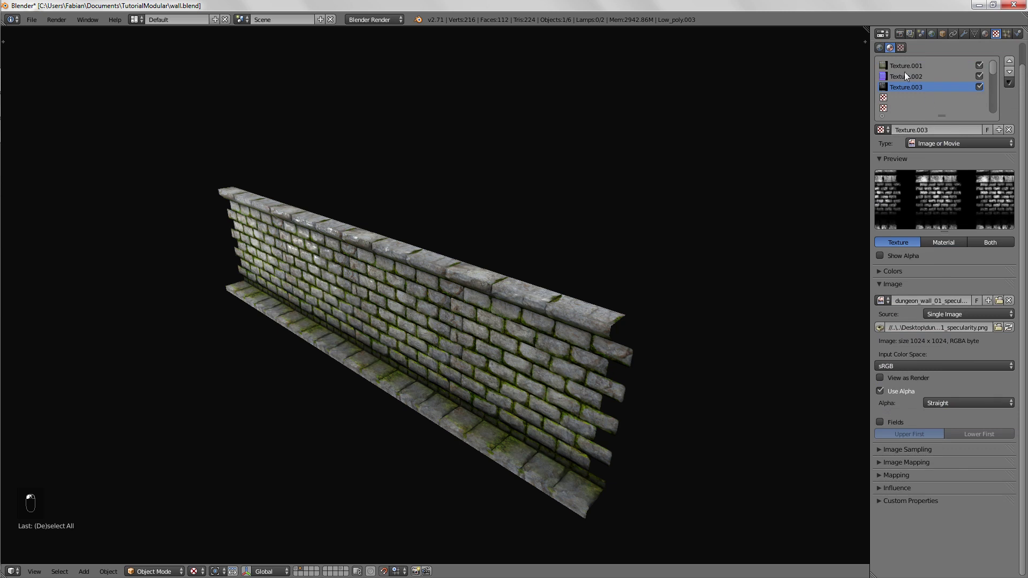
{"action": "left_click", "coordinate": [1009, 328]}
{"action": "middle_click_drag", "start_coordinate": [727, 284], "coordinate": [475, 310]}
{"action": "scroll", "coordinate": [535, 279], "scroll_direction": "up", "scroll_amount": 3}
{"action": "scroll", "coordinate": [546, 286], "scroll_direction": "down", "scroll_amount": 6}
{"action": "scroll", "coordinate": [482, 309], "scroll_direction": "up", "scroll_amount": 3}
{"action": "scroll", "coordinate": [503, 306], "scroll_direction": "up", "scroll_amount": 2}
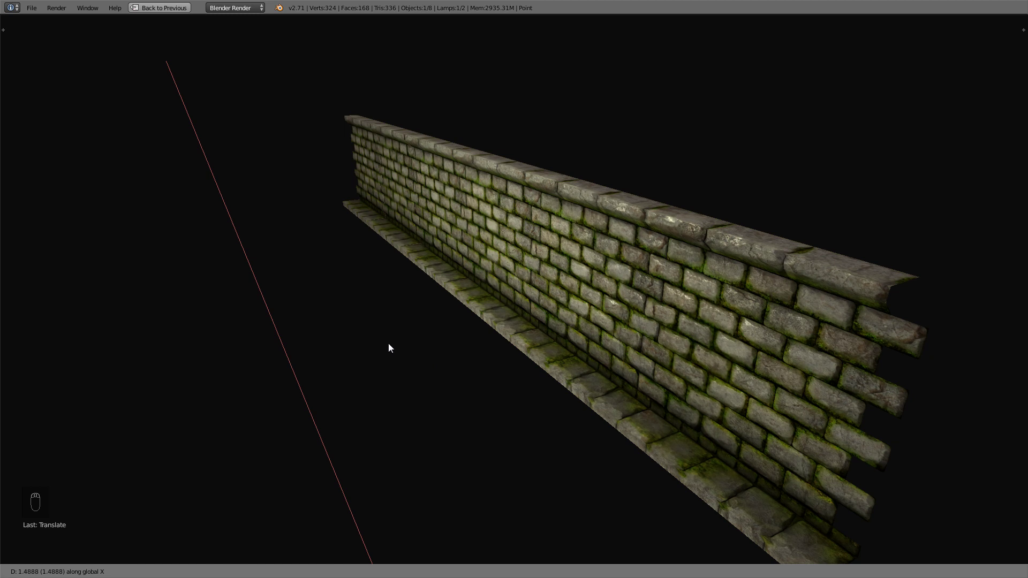
Move the point lamp repeatedly along the global X axis to check the wall's highlights from different angles.
{"action": "left_click", "coordinate": [352, 332]}
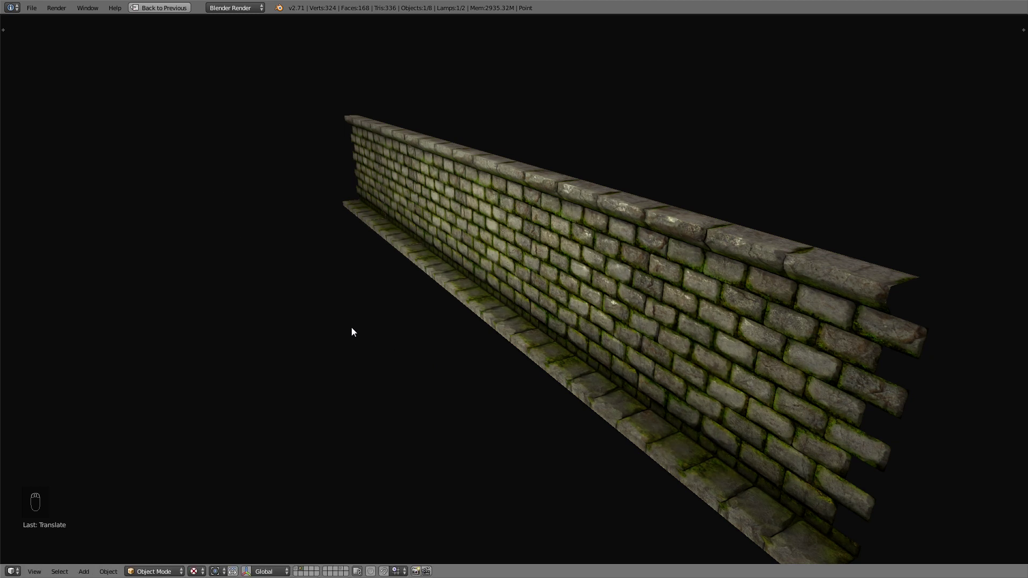
{"action": "key", "text": "g"}
{"action": "key", "text": "x"}
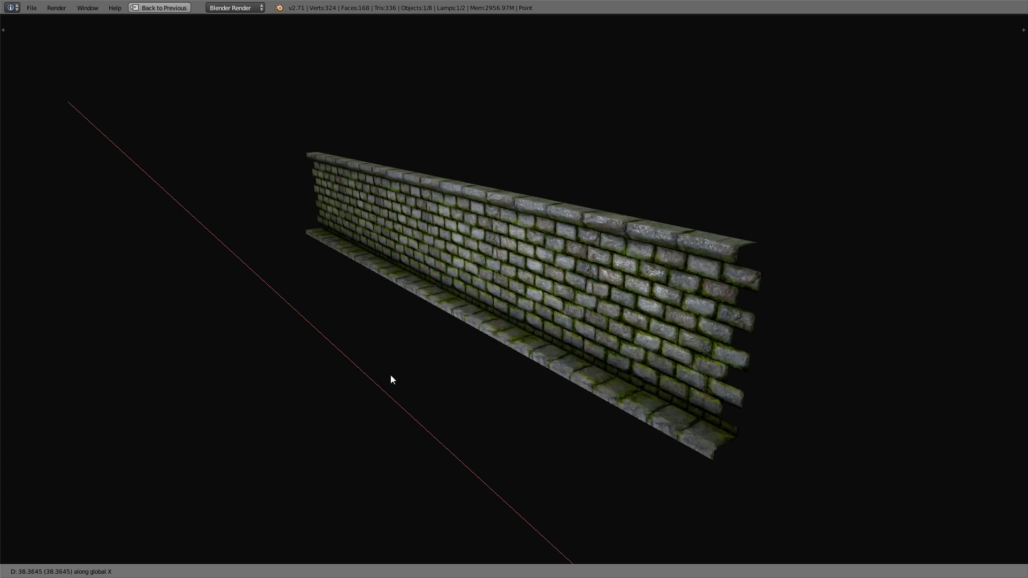
{"action": "left_click", "coordinate": [466, 380]}
{"action": "middle_click_drag", "start_coordinate": [693, 390], "coordinate": [612, 331]}
{"action": "key", "text": "g"}
{"action": "key", "text": "x"}
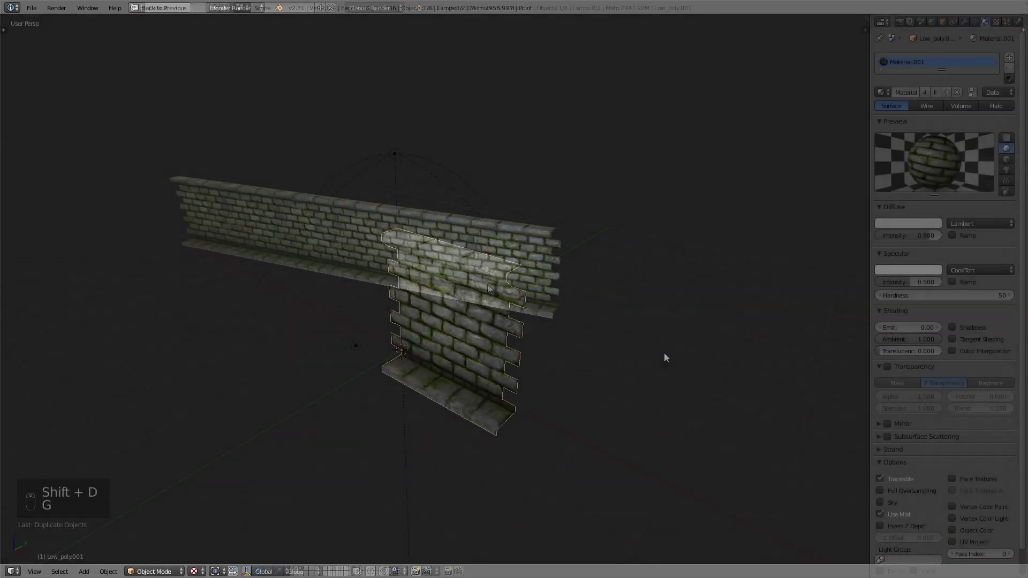
Toggle snapping and move the duplicated wall segment against the end of the first one.
{"action": "key", "text": "shift+Tab"}
{"action": "key", "text": "g"}
{"action": "left_click", "coordinate": [594, 349]}
{"action": "key", "text": "a"}
{"action": "mouse_move", "coordinate": [594, 346]}
{"action": "middle_mouse_down"}
{"action": "mouse_move", "coordinate": [566, 329]}
{"action": "mouse_move", "coordinate": [583, 343]}
{"action": "middle_mouse_up"}
Duplicate the end wall segment and place the copy along the X axis to extend the wall.
{"action": "right_click", "coordinate": [524, 320]}
{"action": "key", "text": "shift+d"}
{"action": "key", "text": "x"}
{"action": "left_click", "coordinate": [677, 360]}
{"action": "key", "text": "a"}
{"action": "middle_click_drag", "start_coordinate": [680, 361], "coordinate": [637, 349]}
Duplicate the newest wall segment once more, attach it at the wall's free end and inspect the complete tiled wall.
{"action": "right_click", "coordinate": [638, 348]}
{"action": "key", "text": "shift+d"}
{"action": "middle_click", "coordinate": [670, 358]}
{"action": "left_click", "coordinate": [733, 374]}
{"action": "key", "text": "a"}
{"action": "scroll", "coordinate": [729, 374], "scroll_direction": "down", "scroll_amount": 1}
{"action": "middle_click_drag", "start_coordinate": [728, 374], "coordinate": [582, 336]}
{"action": "scroll", "coordinate": [695, 369], "scroll_direction": "up", "scroll_amount": 2}
{"action": "scroll", "coordinate": [511, 328], "scroll_direction": "up", "scroll_amount": 3}
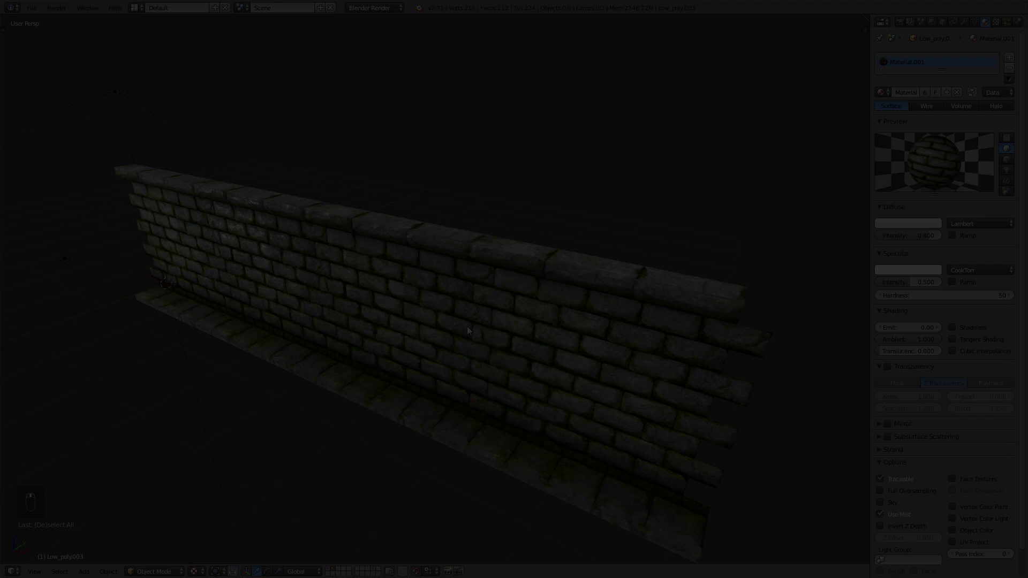